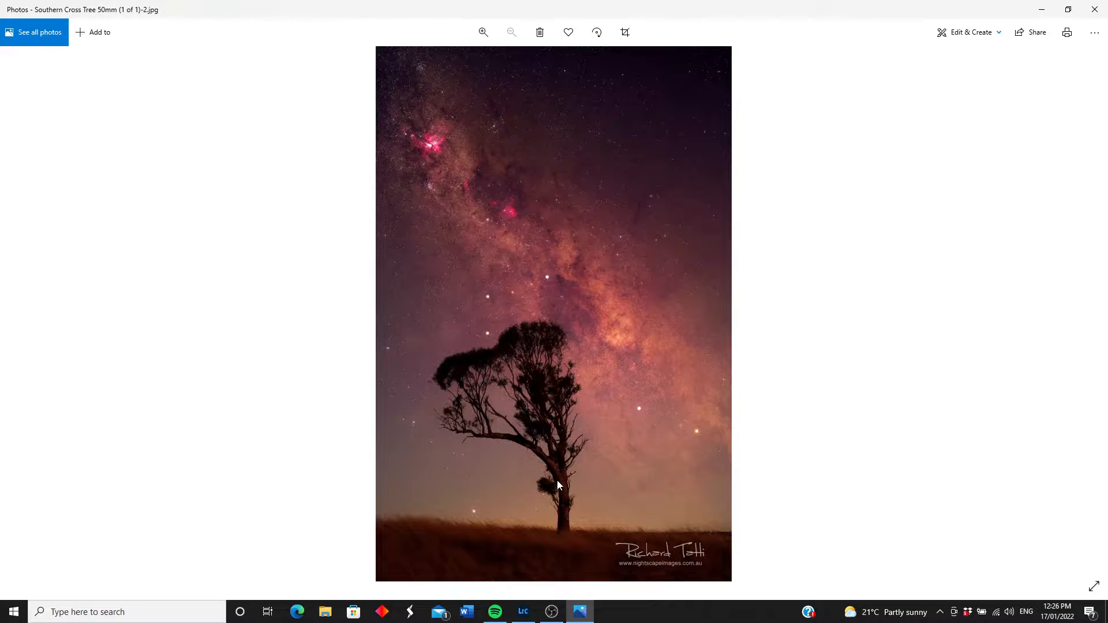
- Examine the tree silhouette and stars in the finished Southern Cross Tree photo up close, and close the photo
scroll(558, 483, "up", 6)
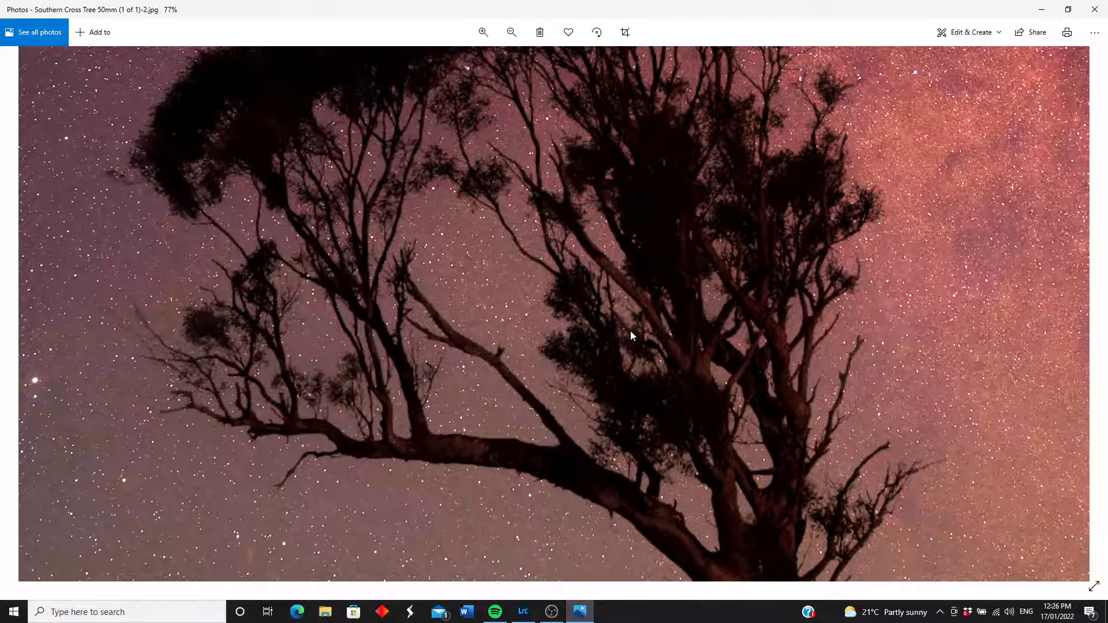
scroll(697, 330, "down", 6)
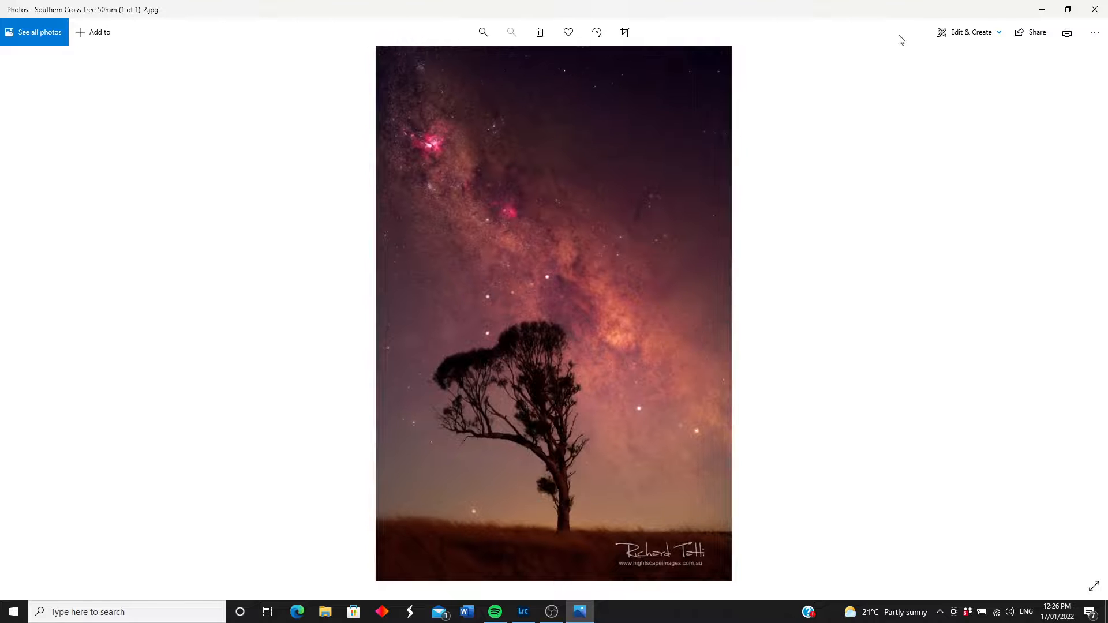
left_click(1094, 10)
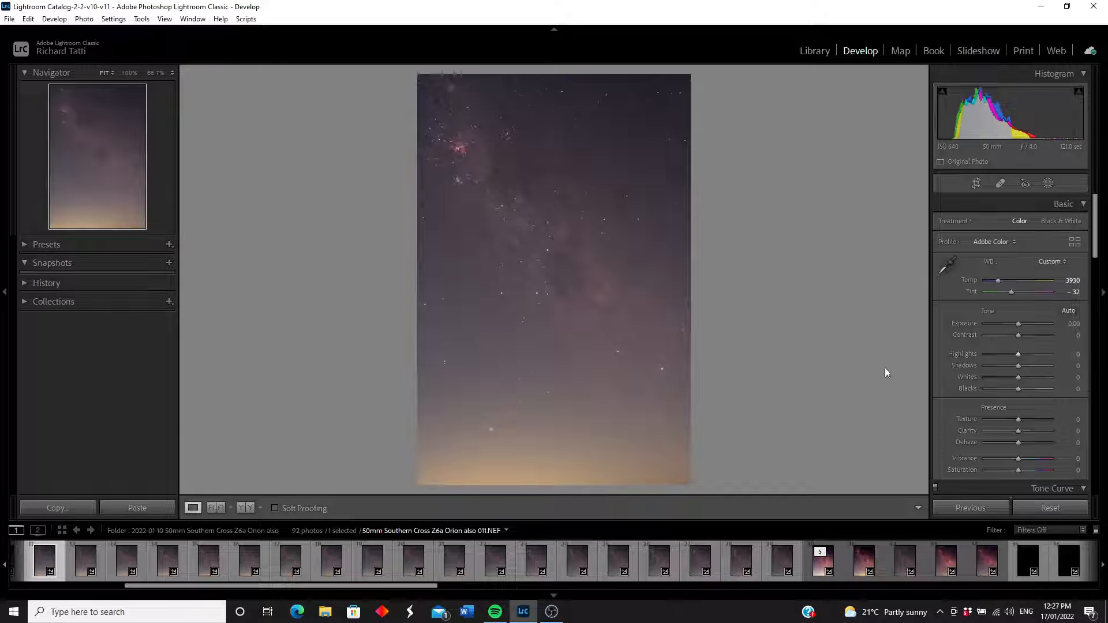
- Select sky frames 011 to 029 and set up their export as TIFF without a watermark, closing the dialog without exporting
scroll(1009, 340, "down", 5)
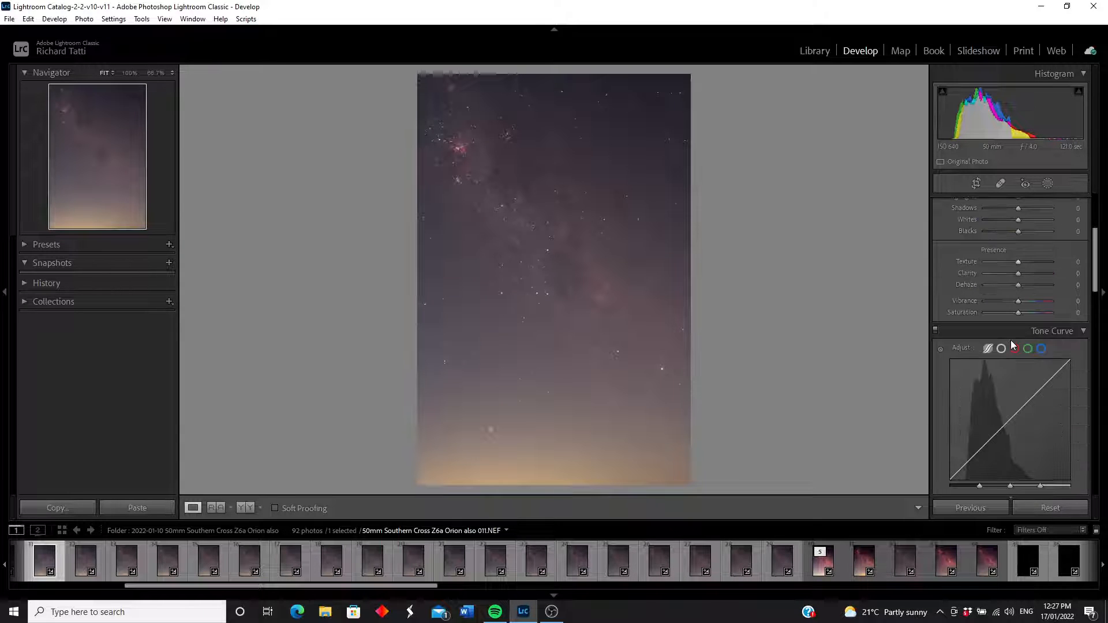
scroll(1010, 345, "up", 5)
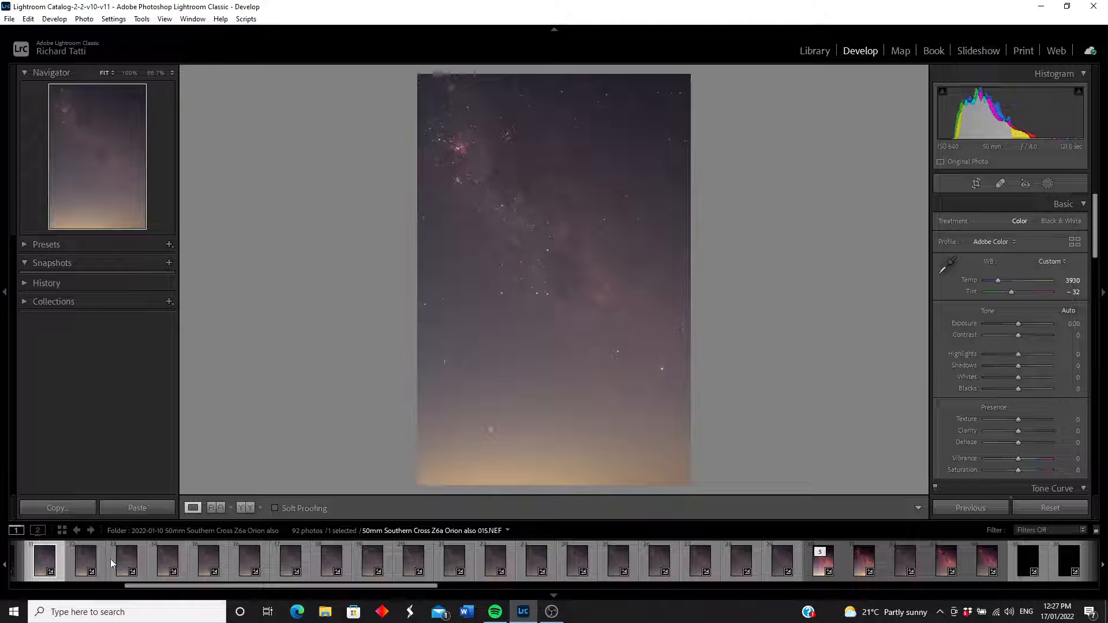
left_click(780, 563, "shift")
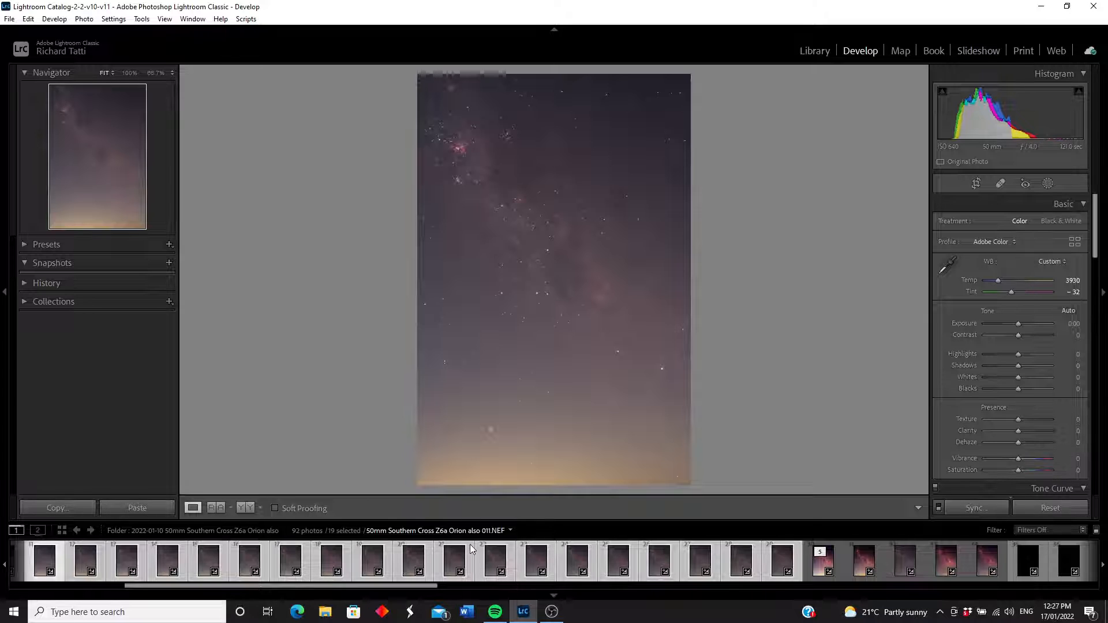
left_click(9, 19)
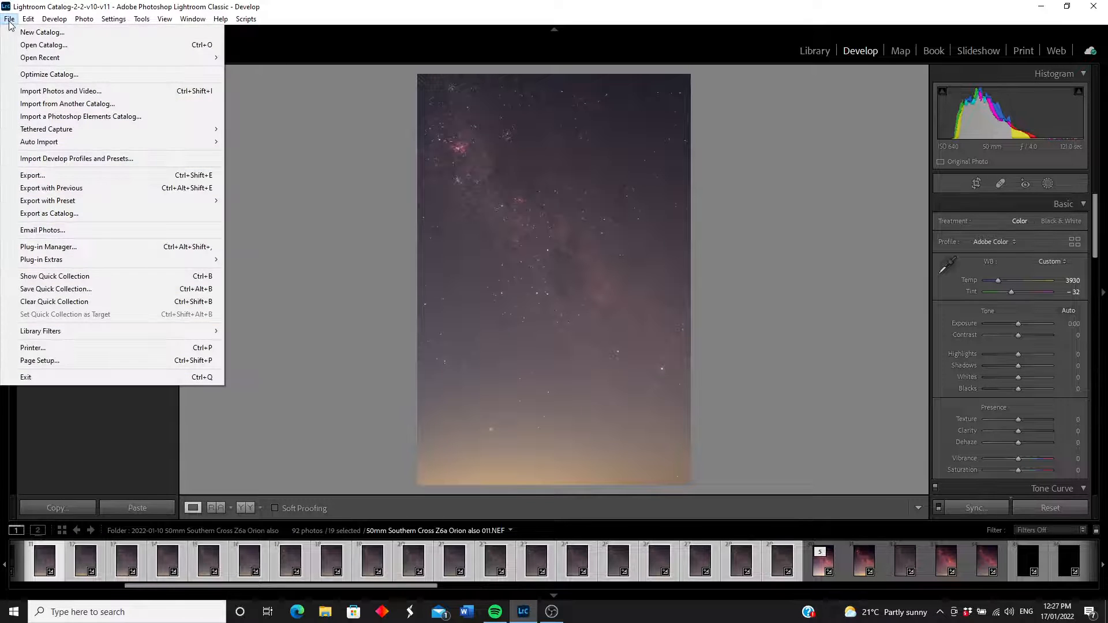
left_click(32, 176)
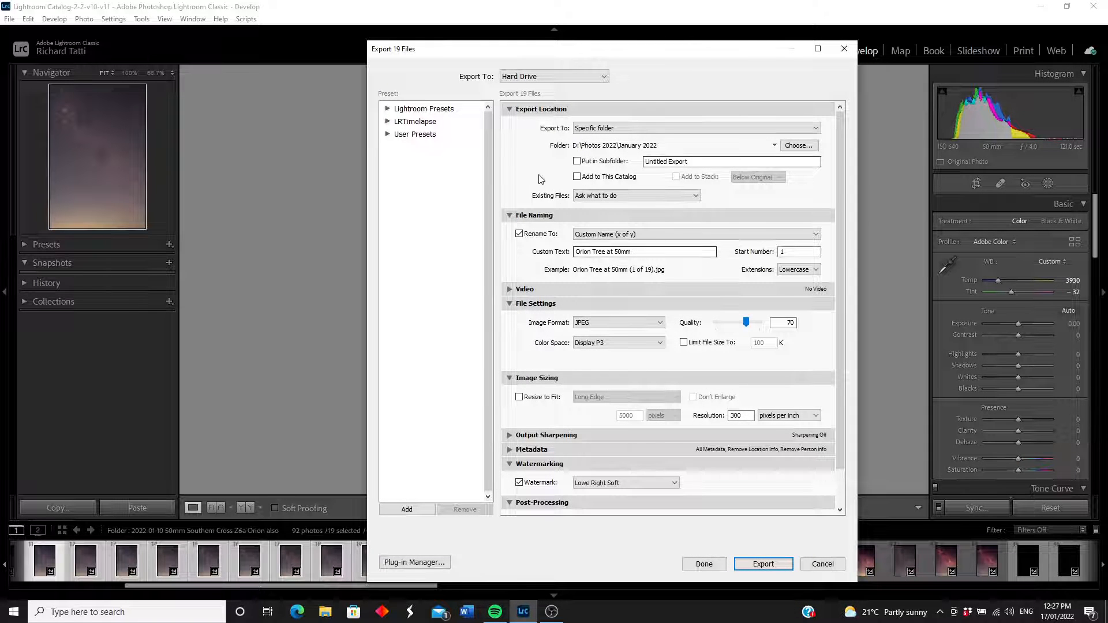
left_click(622, 325)
left_click(600, 361)
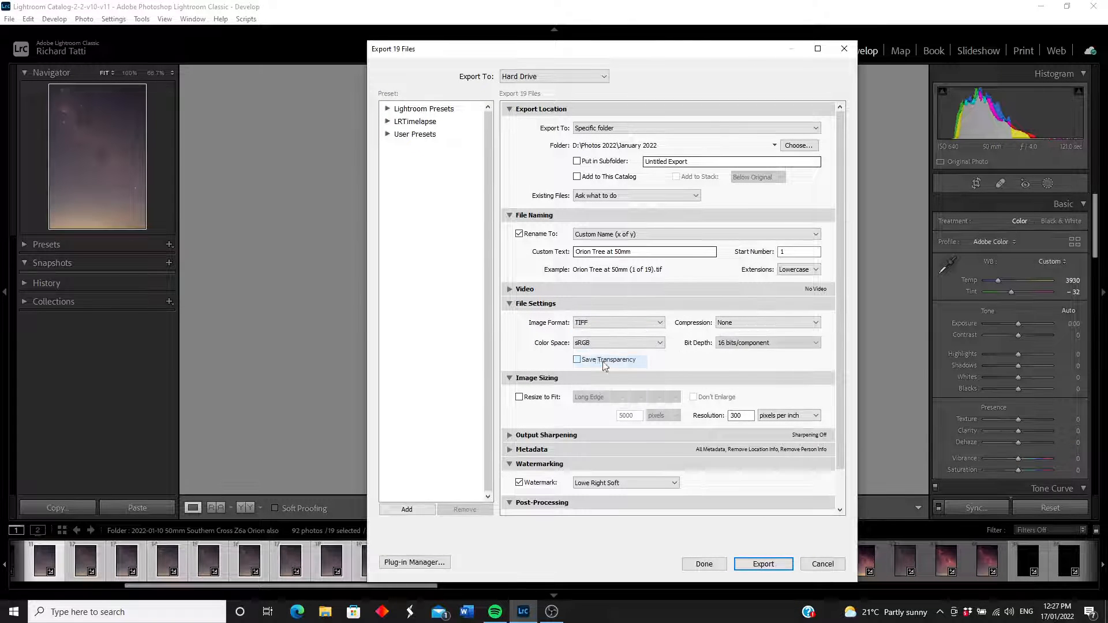
left_click(526, 478)
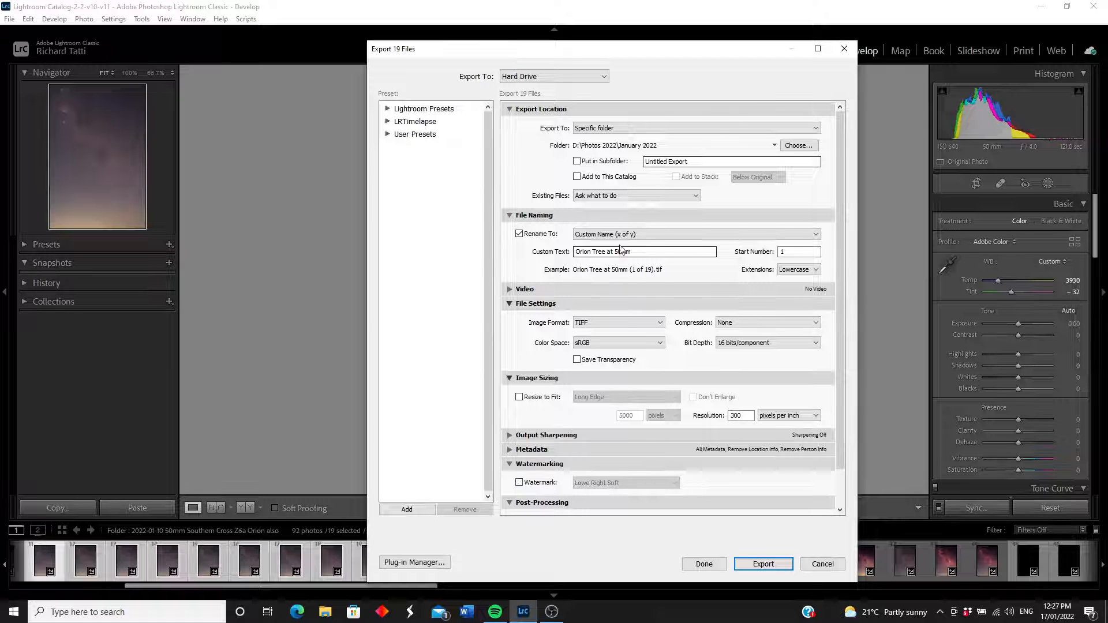
left_click(845, 49)
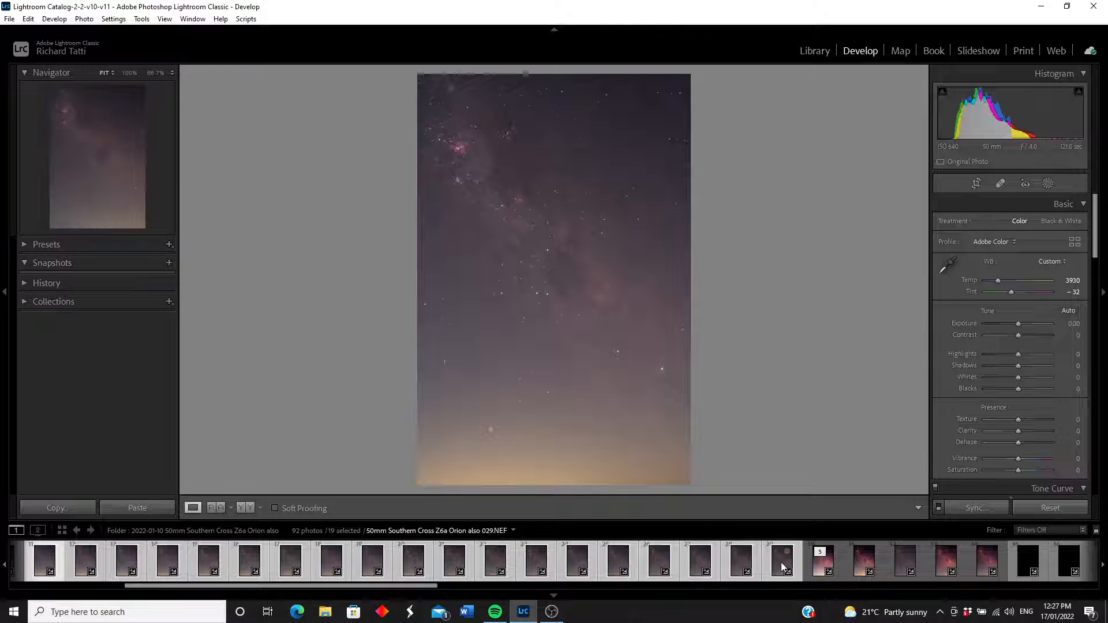
- Switch to Sequator and browse to the Southern Cross 50mm sky tiffs folder for adding star images
left_click(1045, 12)
double_click(66, 430)
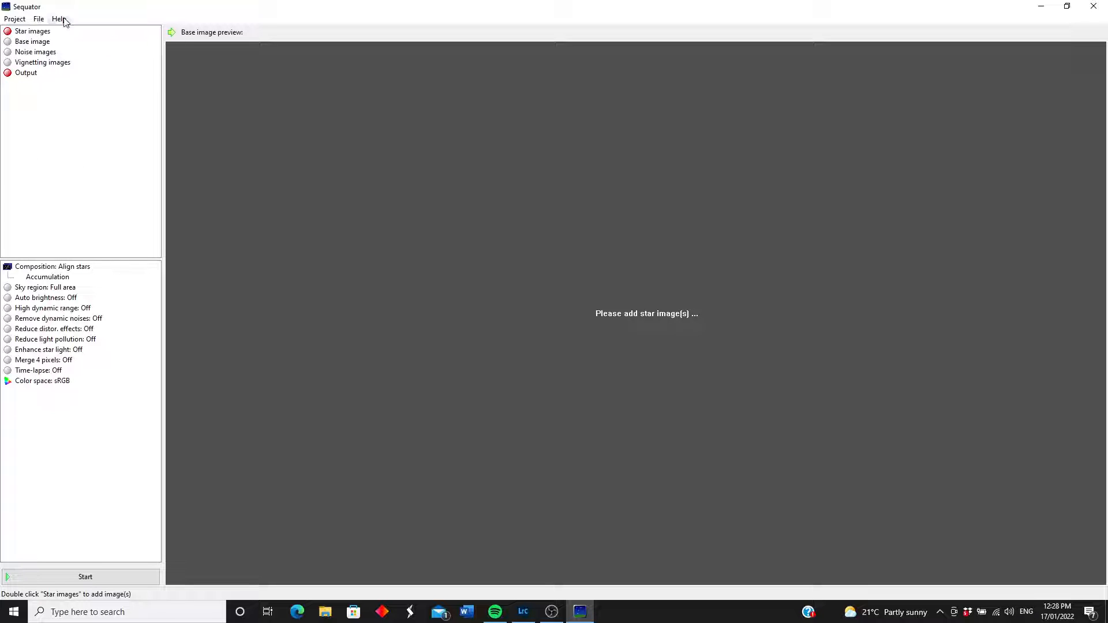
double_click(32, 32)
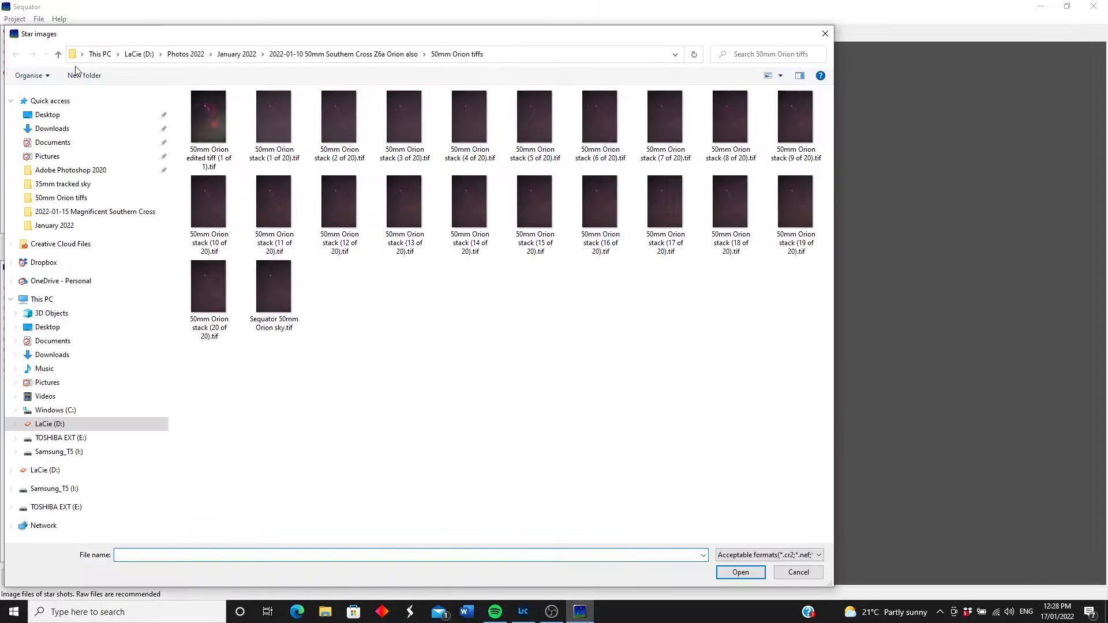
left_click(58, 54)
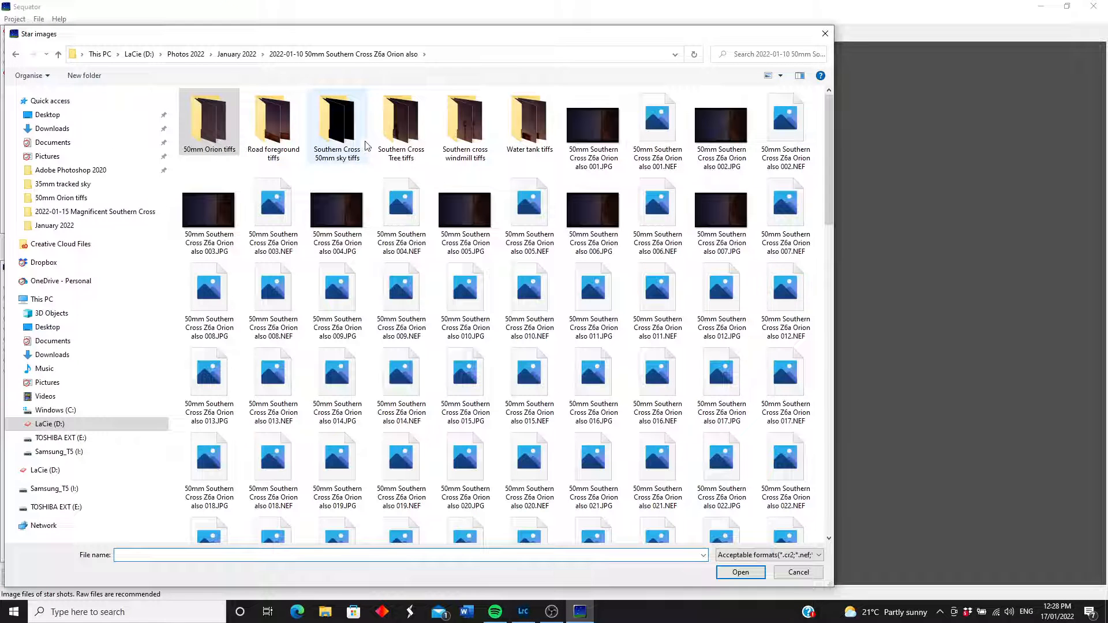
double_click(338, 122)
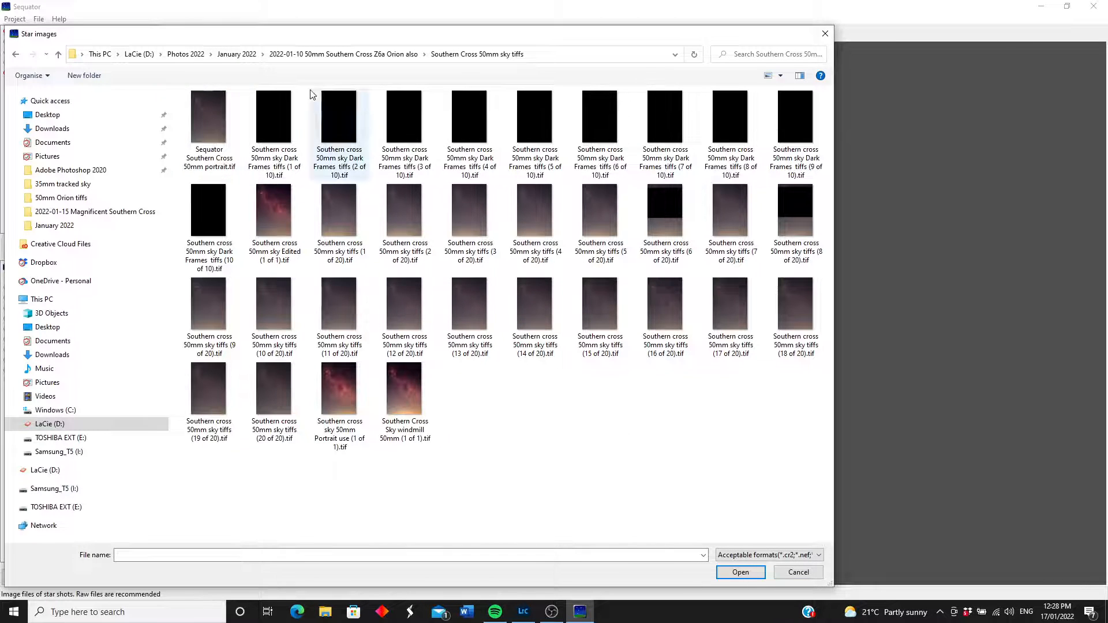
- Add Southern cross 50mm sky tiffs 1 to 20, leaving out 6 and 8, as star images
left_click(342, 213)
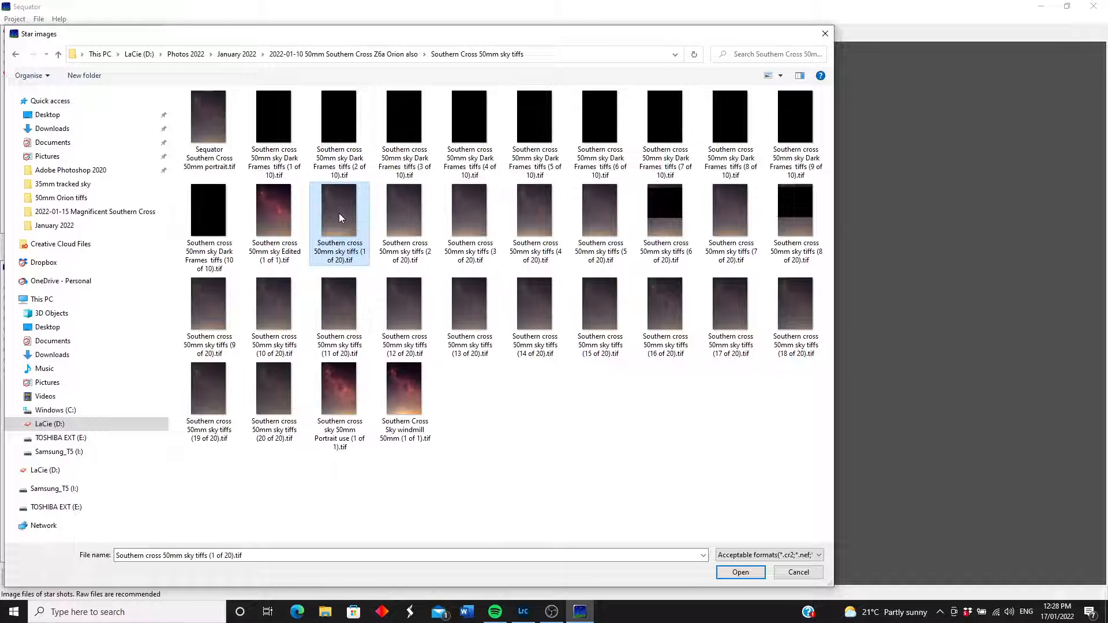
left_click(788, 304, "shift")
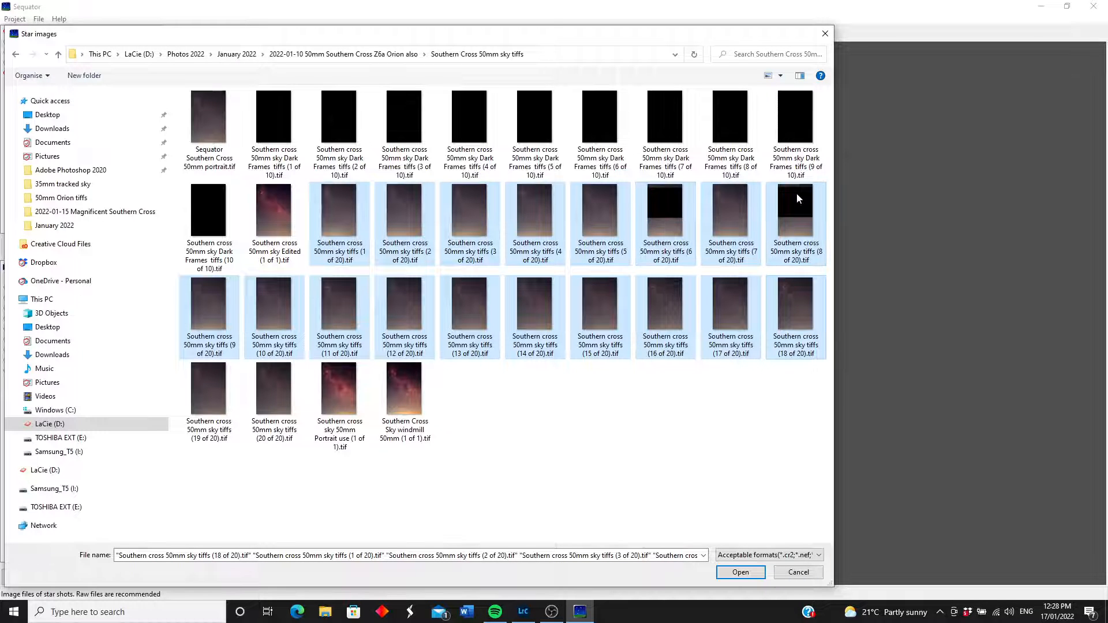
left_click(672, 220, "ctrl")
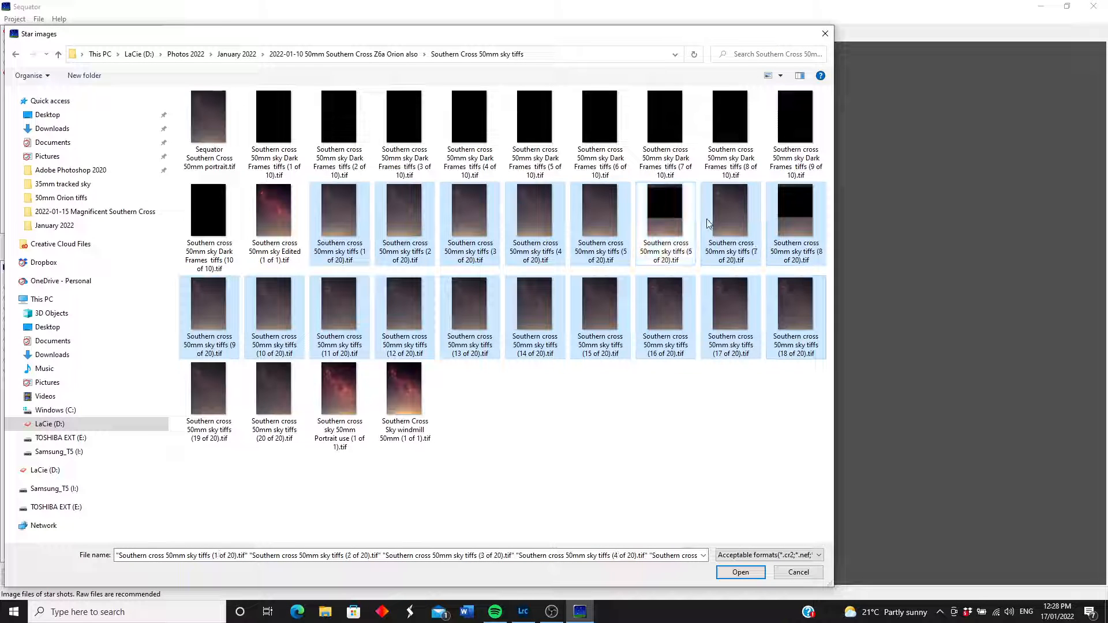
left_click(791, 214, "ctrl")
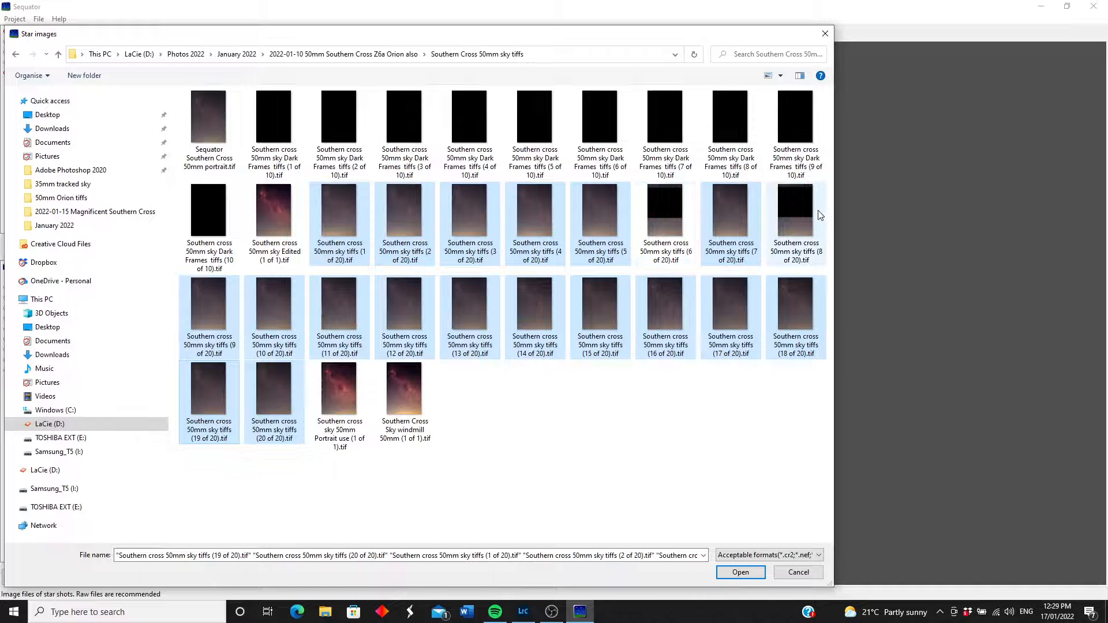
left_click(740, 572)
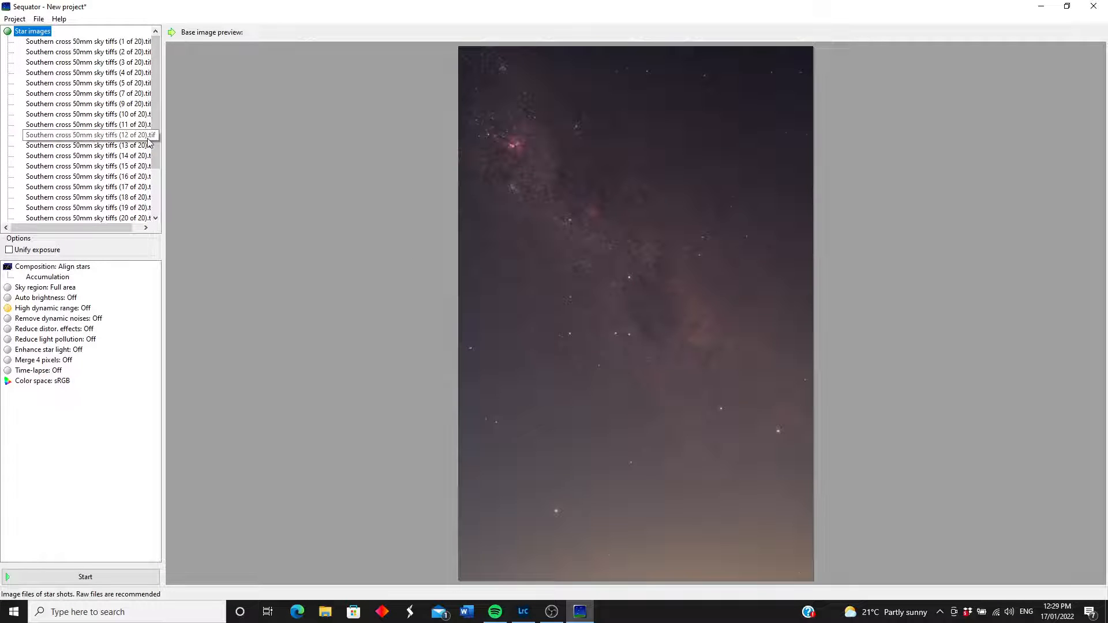
- Add the ten Southern cross 50mm sky Dark Frames tiffs as noise images
left_click_drag(157, 145, 154, 199)
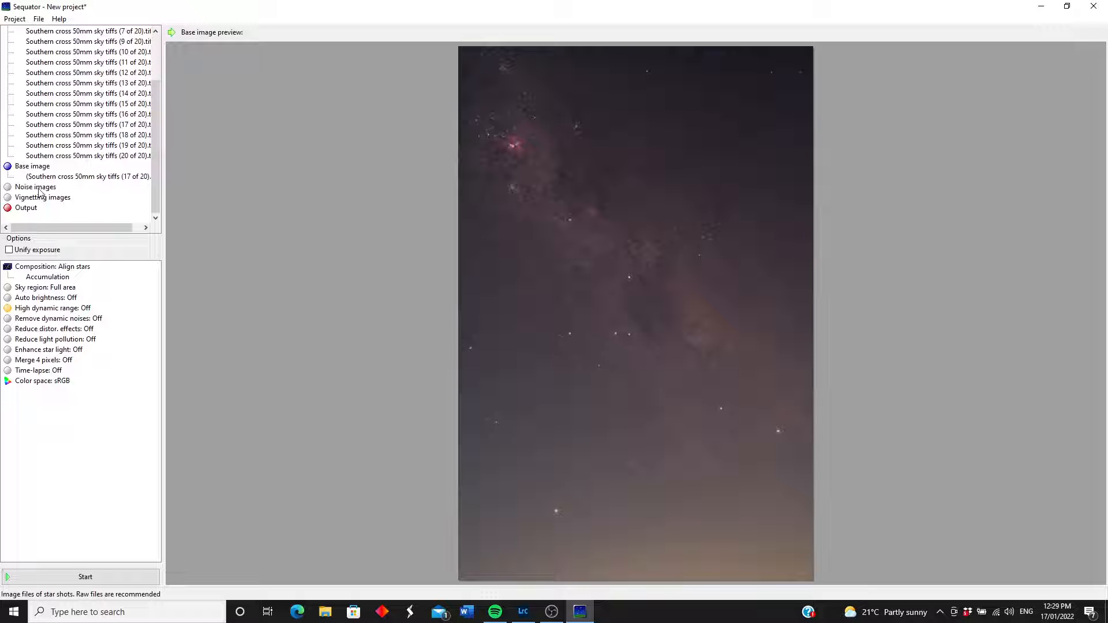
left_click(36, 187)
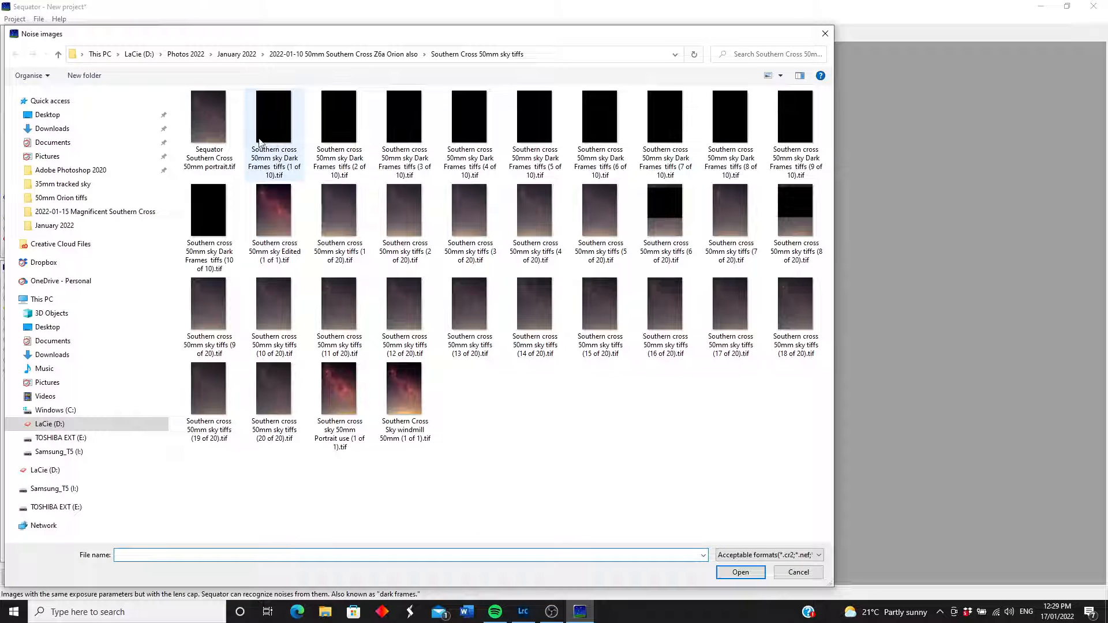
left_click(265, 122)
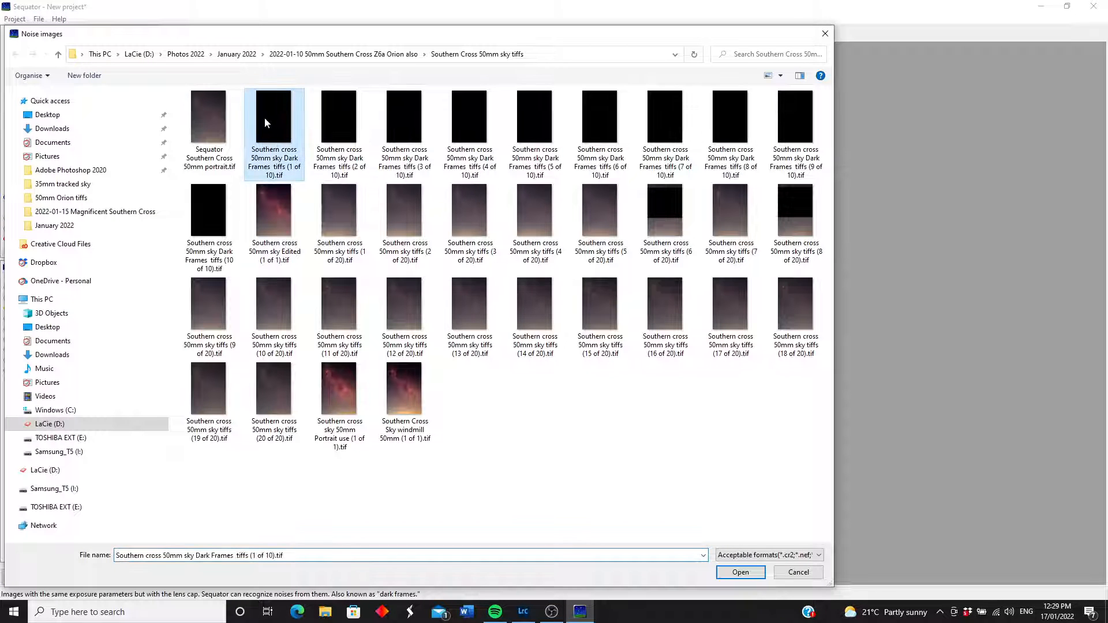
left_click(212, 215, "ctrl")
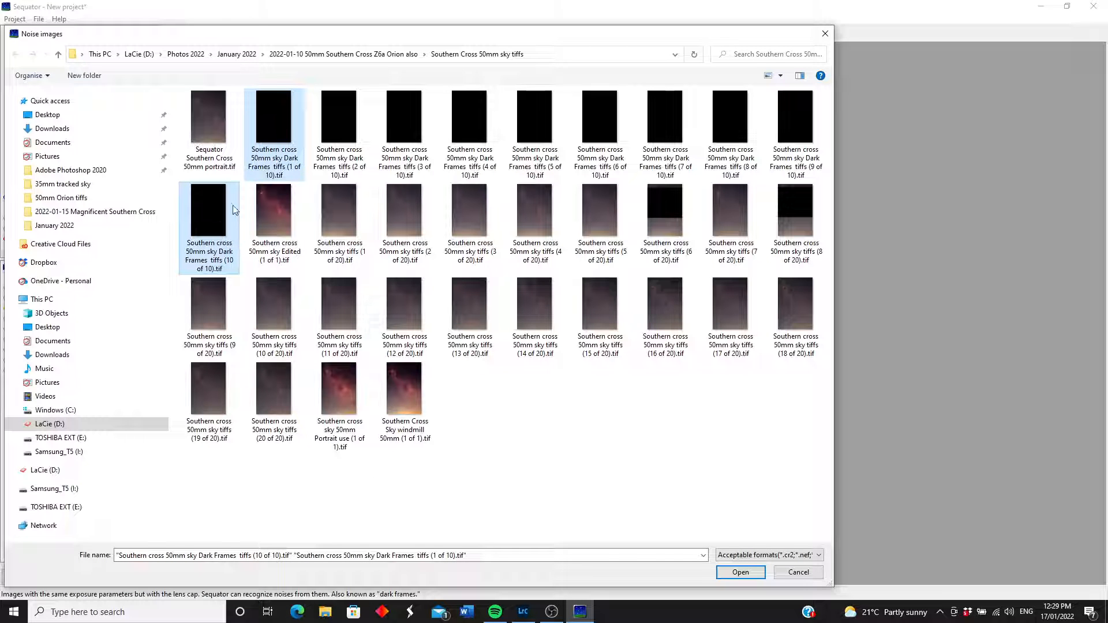
left_click(806, 128, "ctrl+shift")
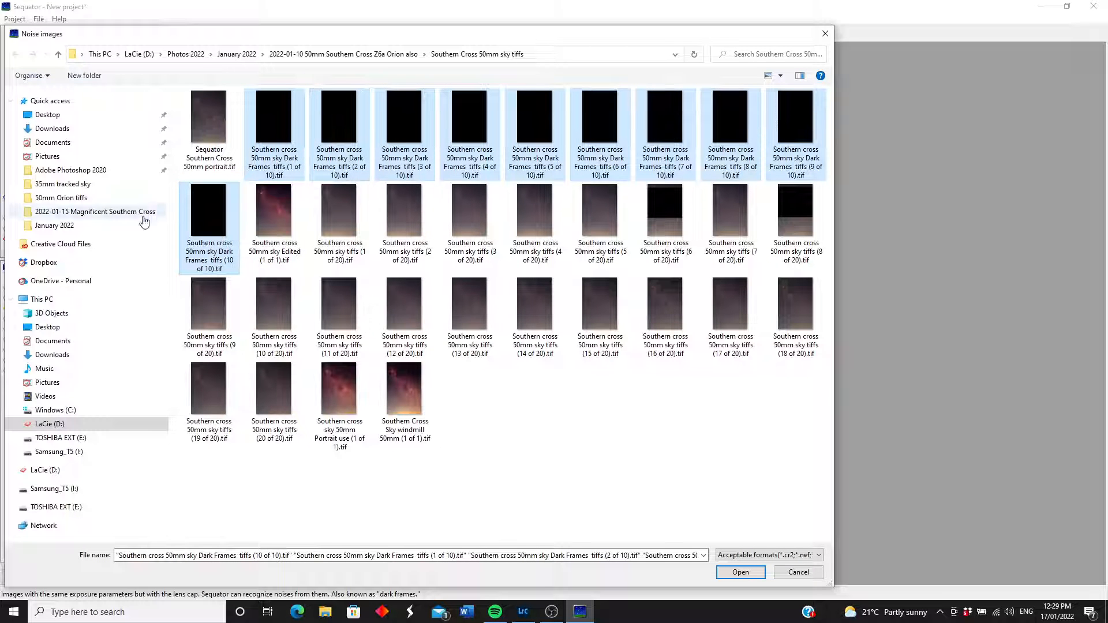
left_click(740, 572)
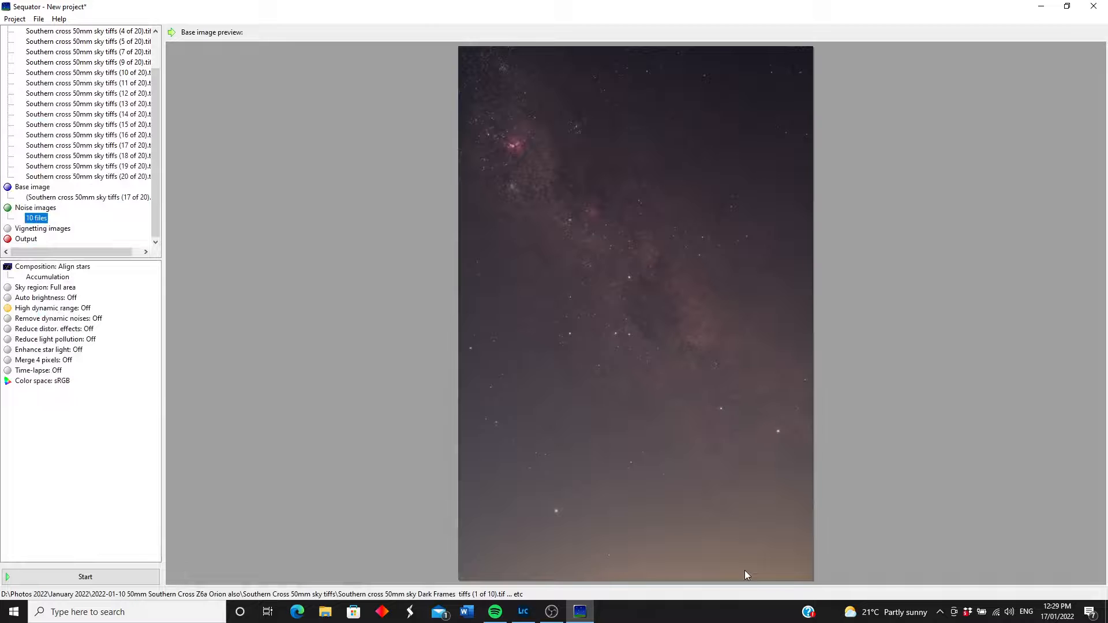
- Set the output to an uncompressed TIFF file named "Sequator southern cross 50mm tiff" in the sky tiffs folder
left_click(27, 239)
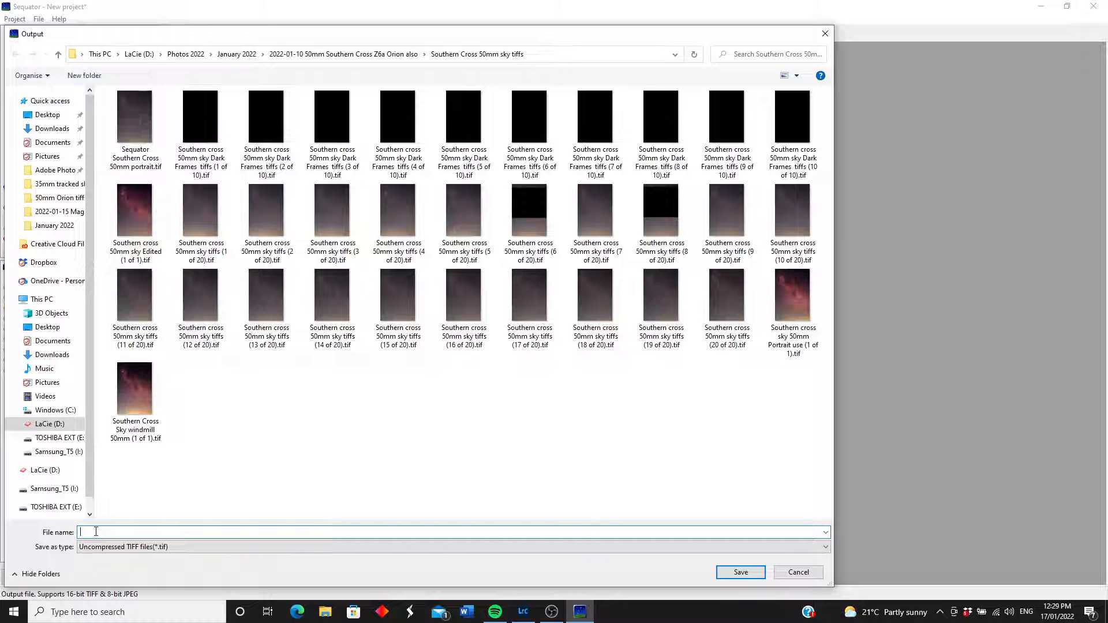
left_click(96, 531)
type("Sequator ")
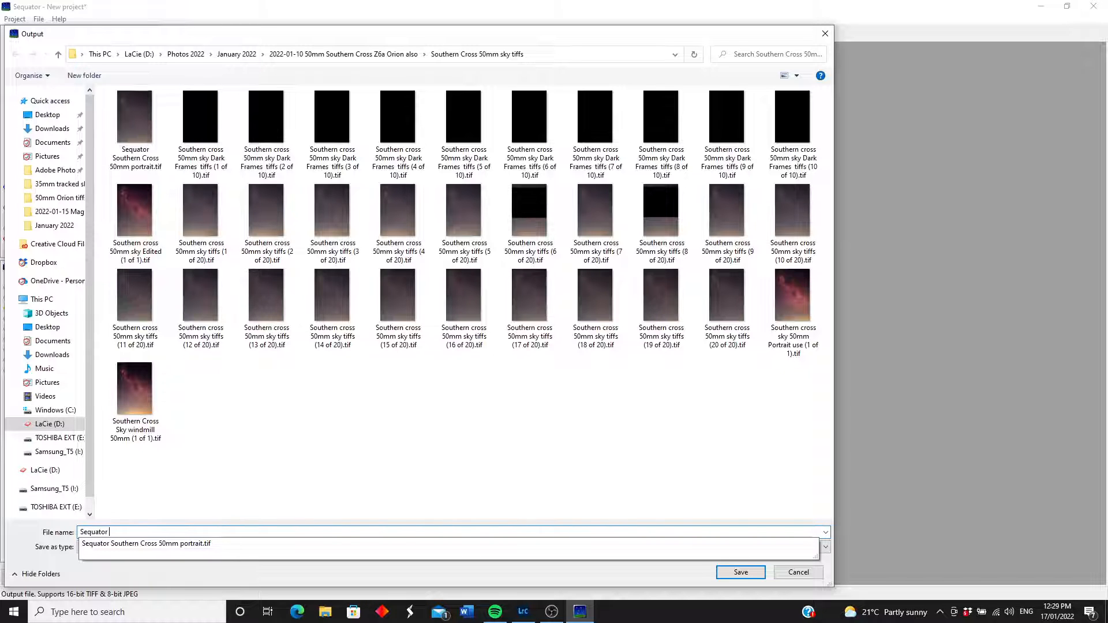
type("southern cross 50mm tiff")
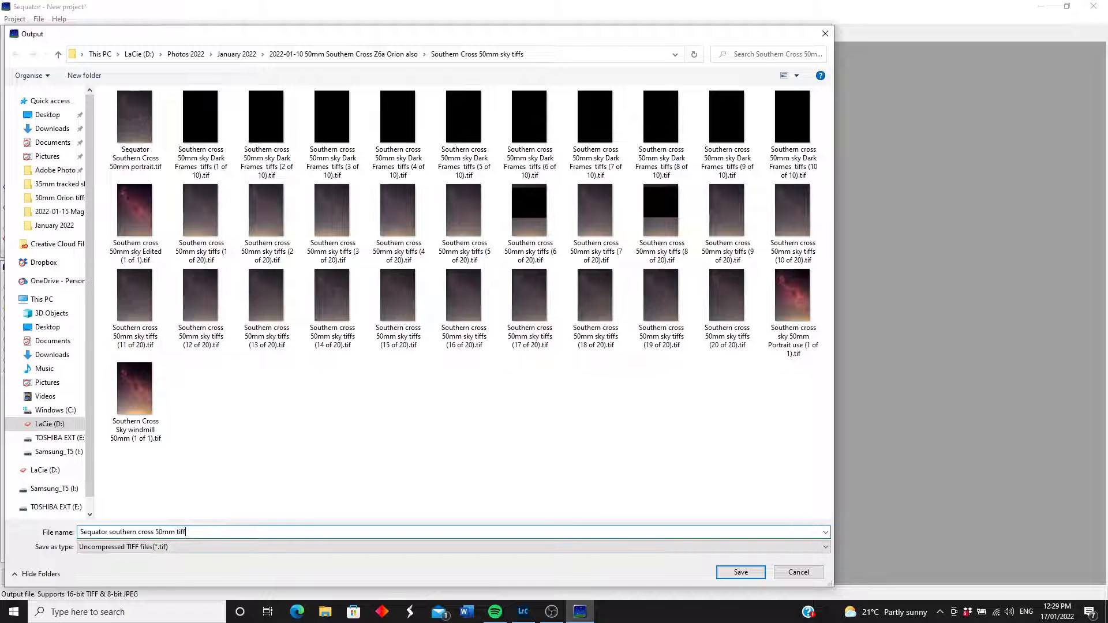
left_click(740, 571)
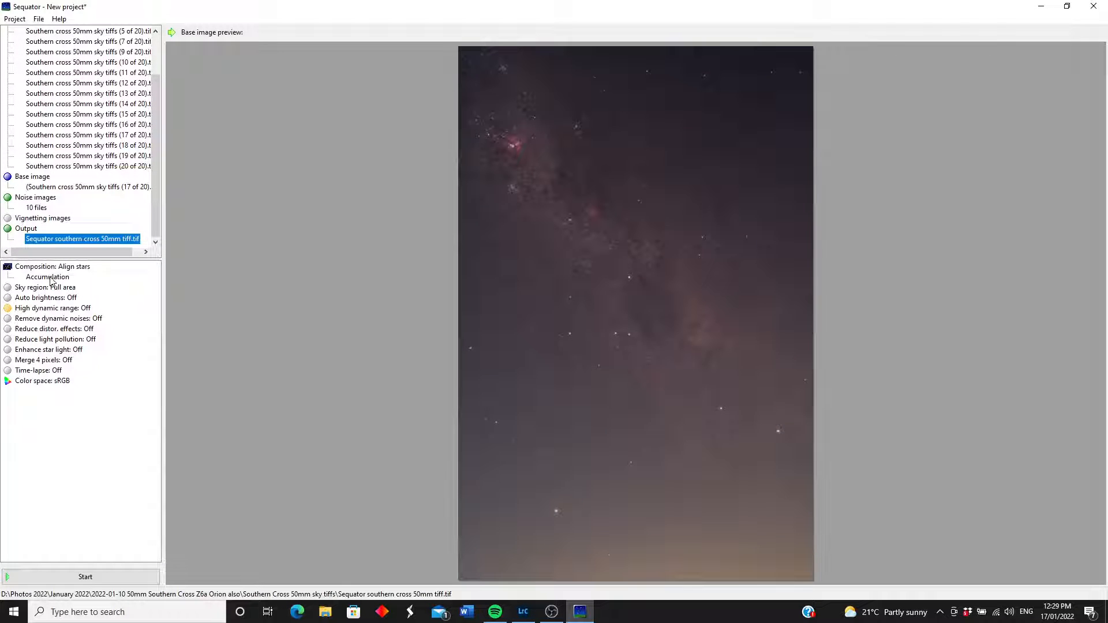
- Set the Align stars composition to Select best pixels at the strictest level
left_click(52, 269)
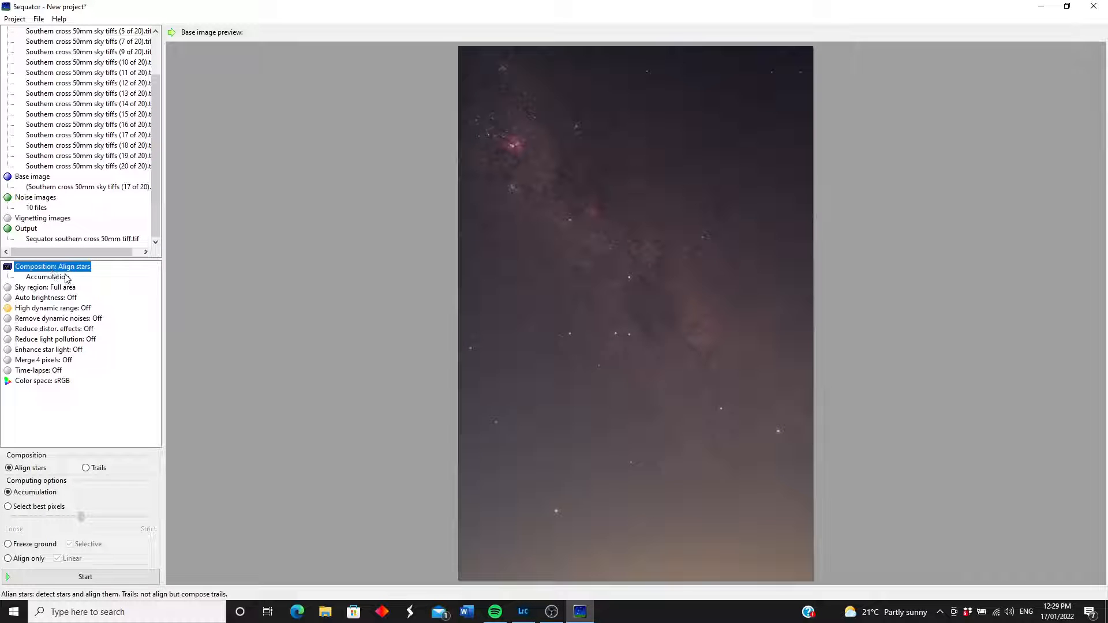
left_click(8, 507)
left_click_drag(82, 515, 212, 517)
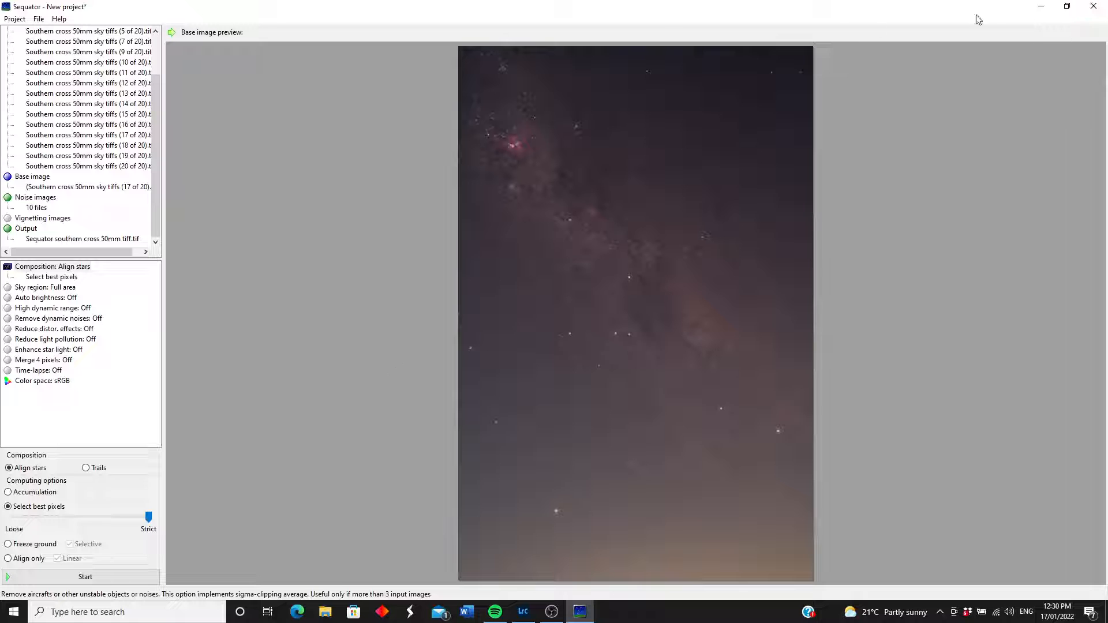
- Exit Sequator without saving the project and open the Southern Cross 50mm sky tiffs folder in File Explorer
left_click(1094, 8)
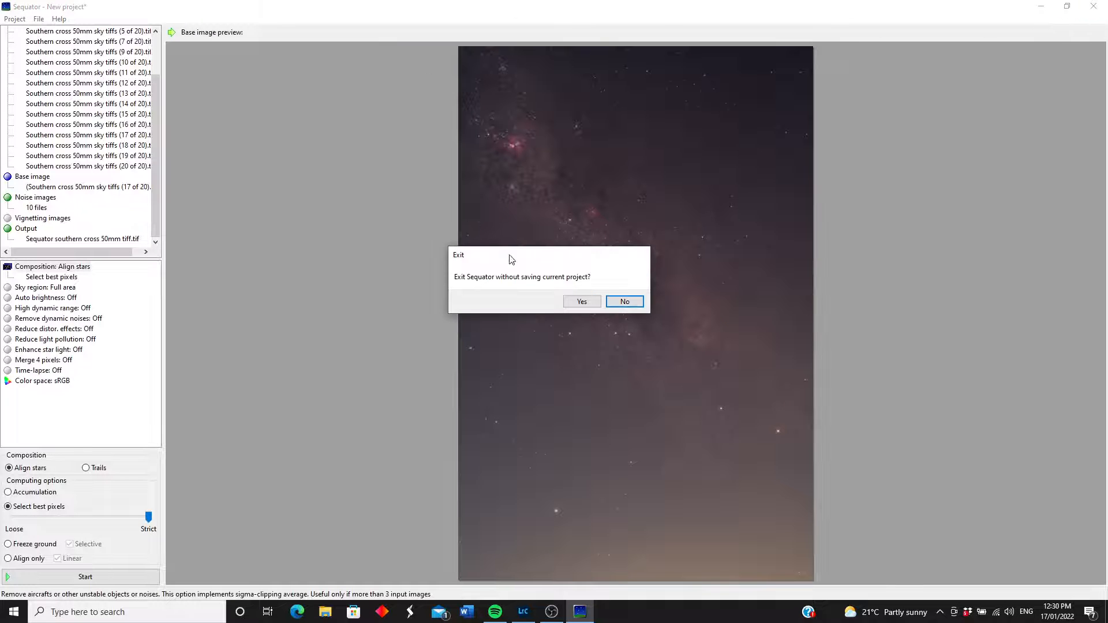
left_click(628, 300)
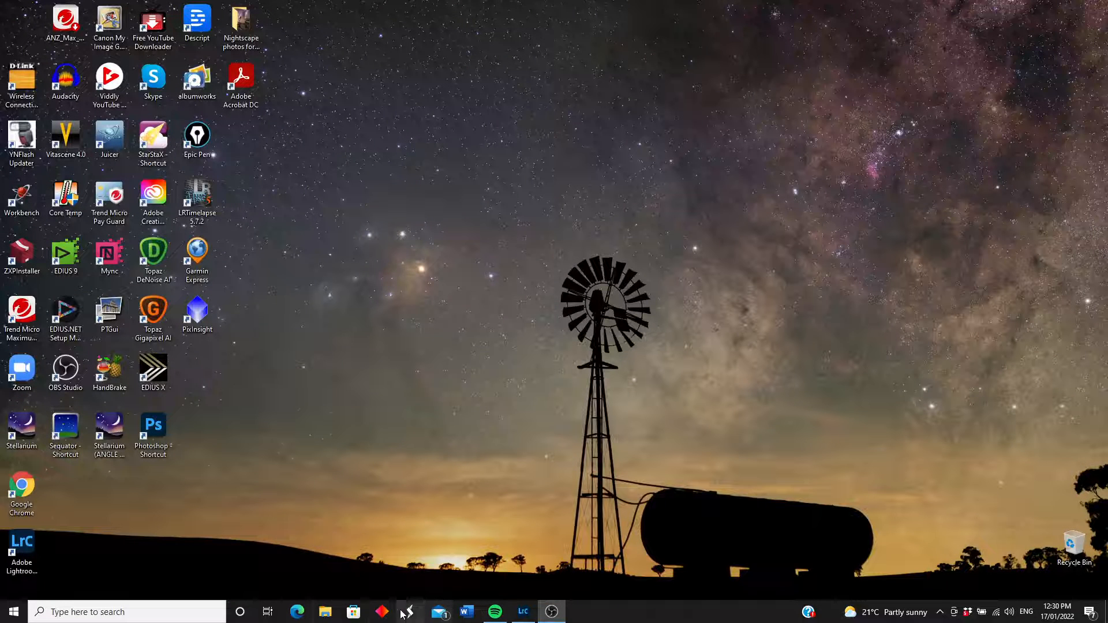
left_click(324, 611)
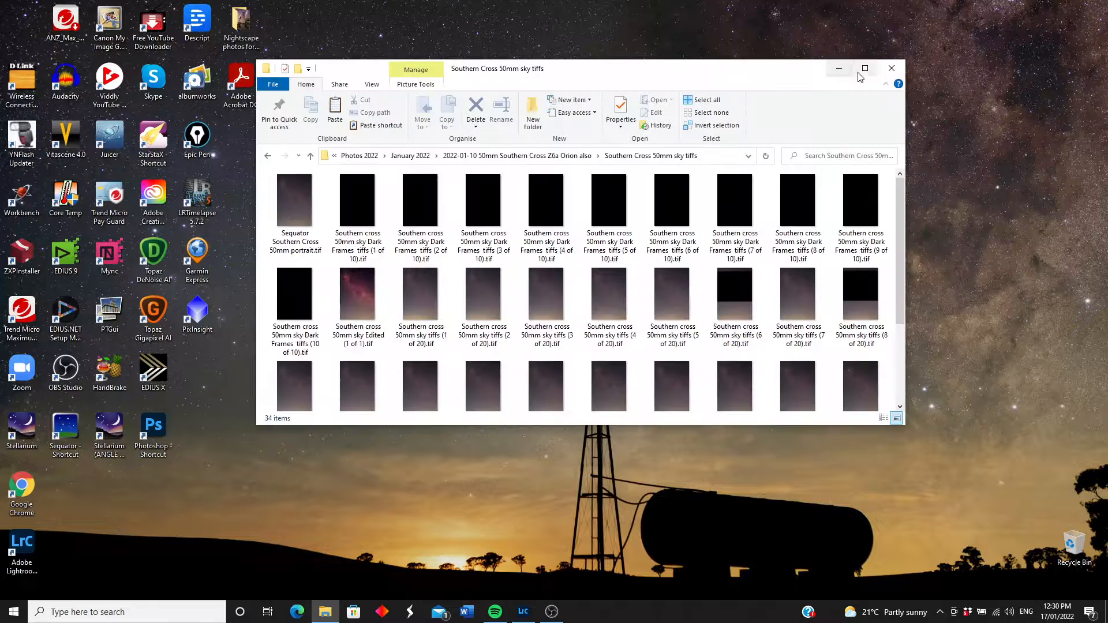
- Close the sky tiffs folder and, in Lightroom Classic, send 50mm Southern Cross Z6a Orion also 030.NEF to Adobe Photoshop 2022 for editing
left_click(862, 68)
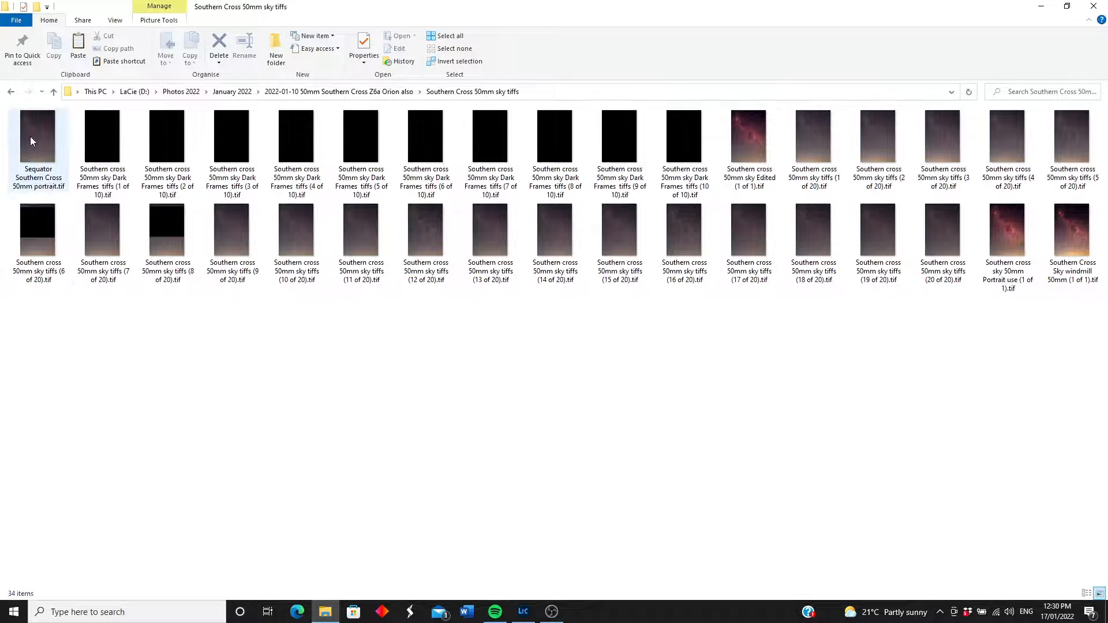
left_click(1095, 7)
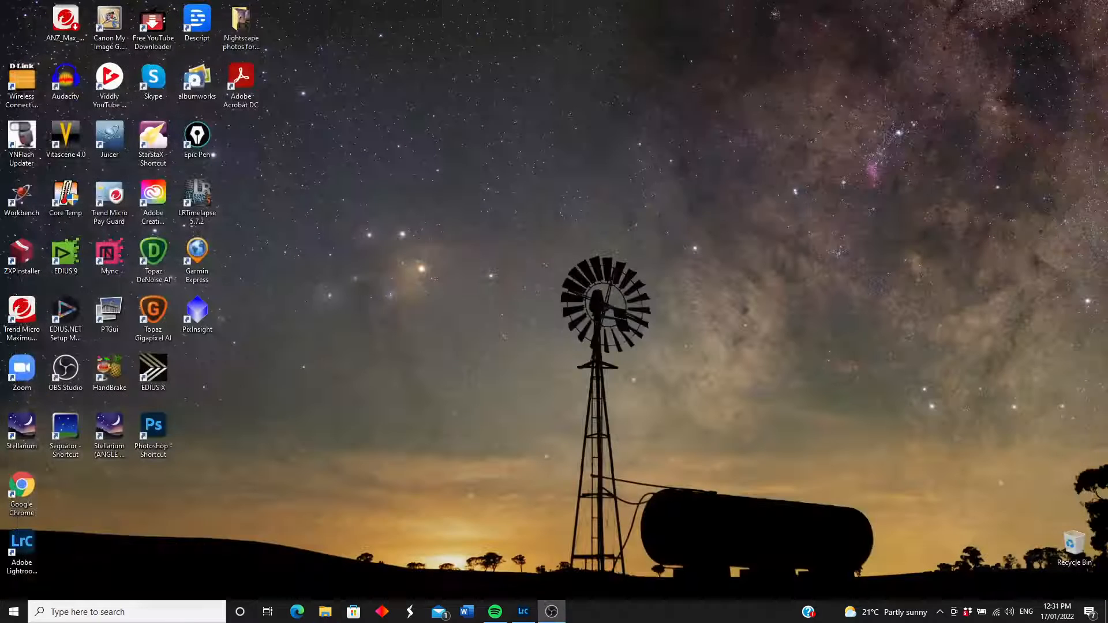
left_click(523, 611)
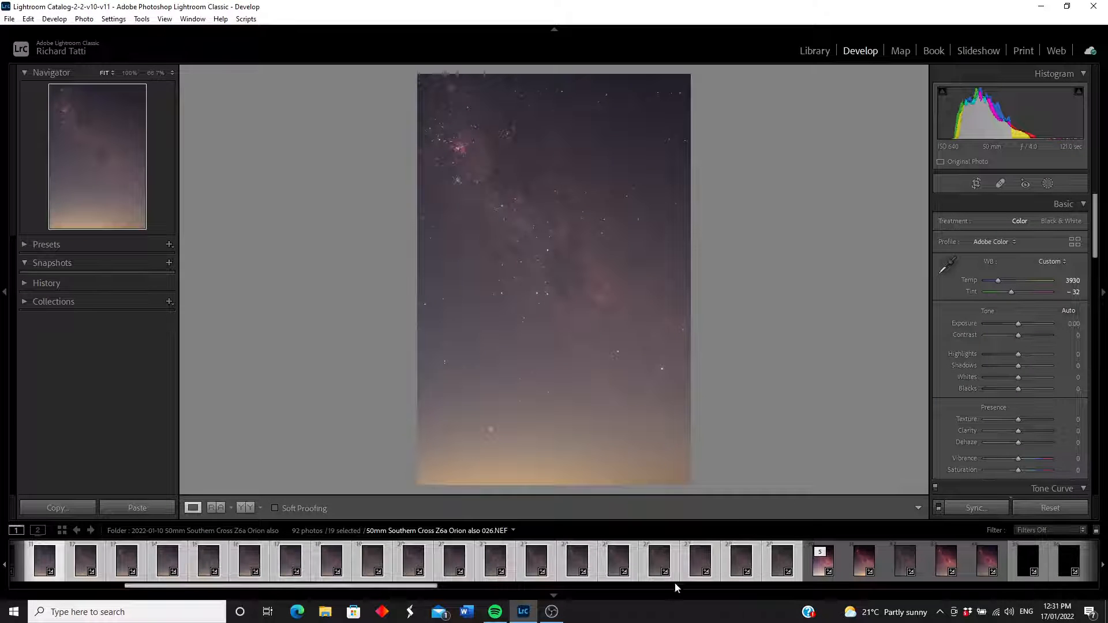
left_click_drag(420, 588, 476, 590)
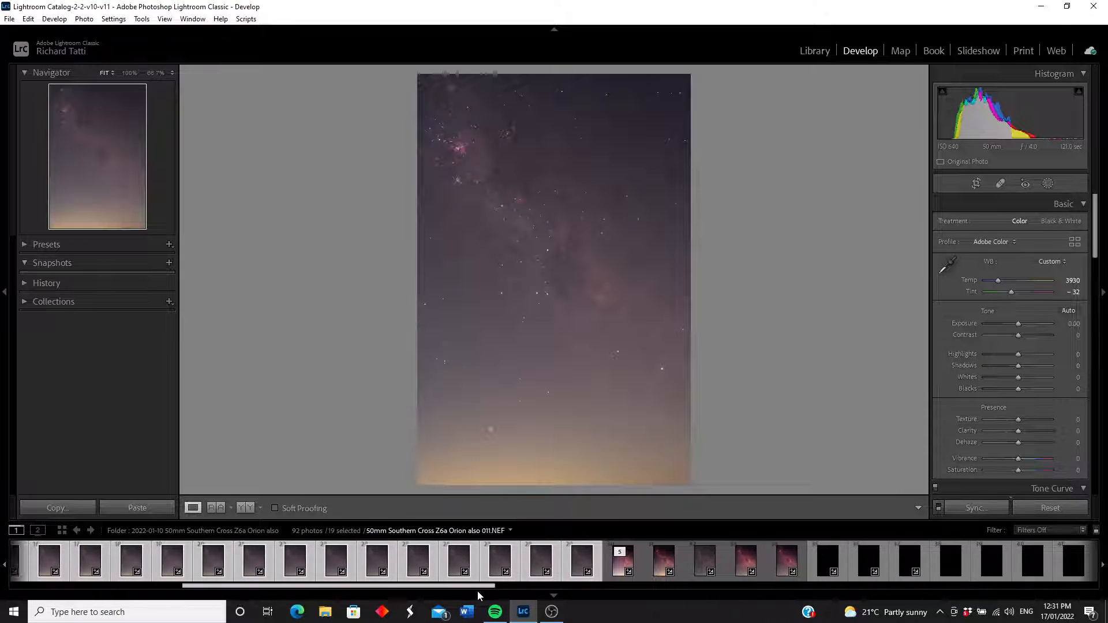
left_click(700, 560)
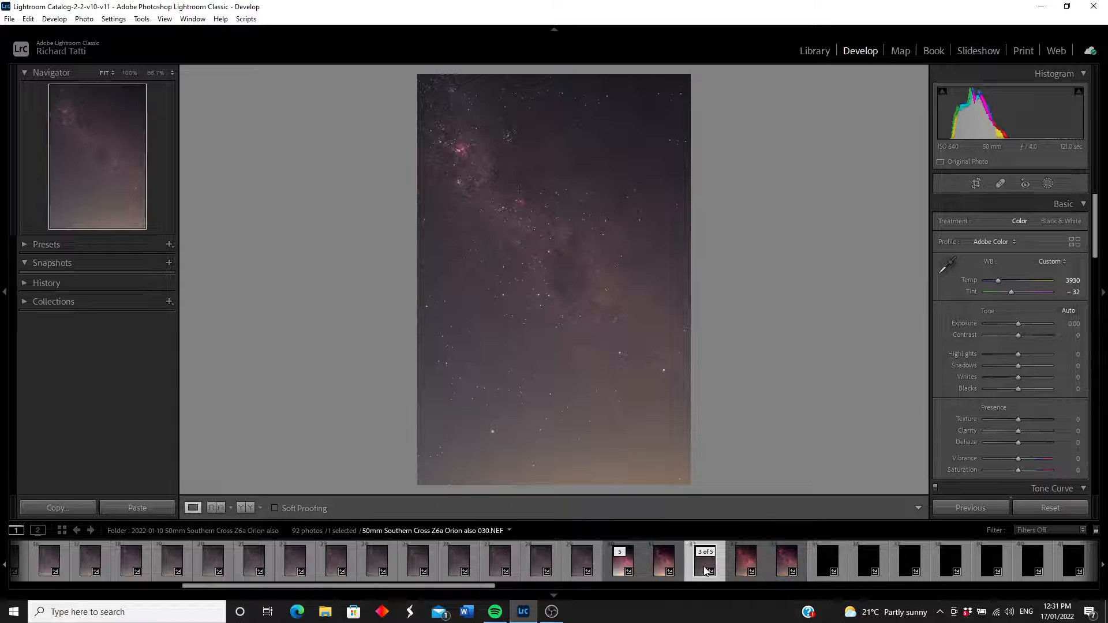
right_click(705, 570)
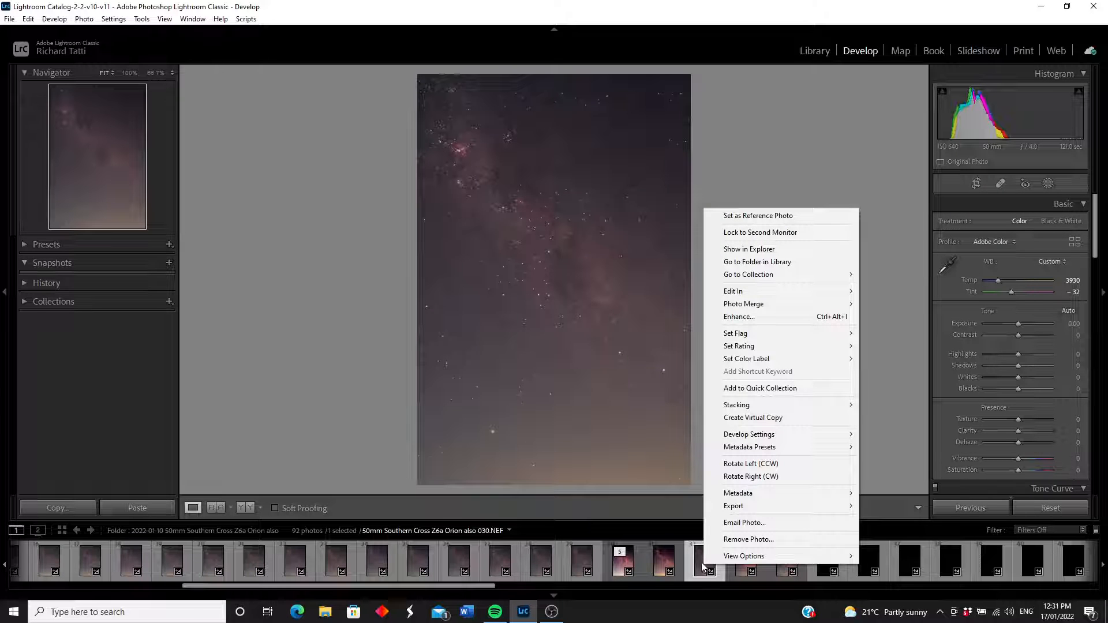
mouse_move(776, 293)
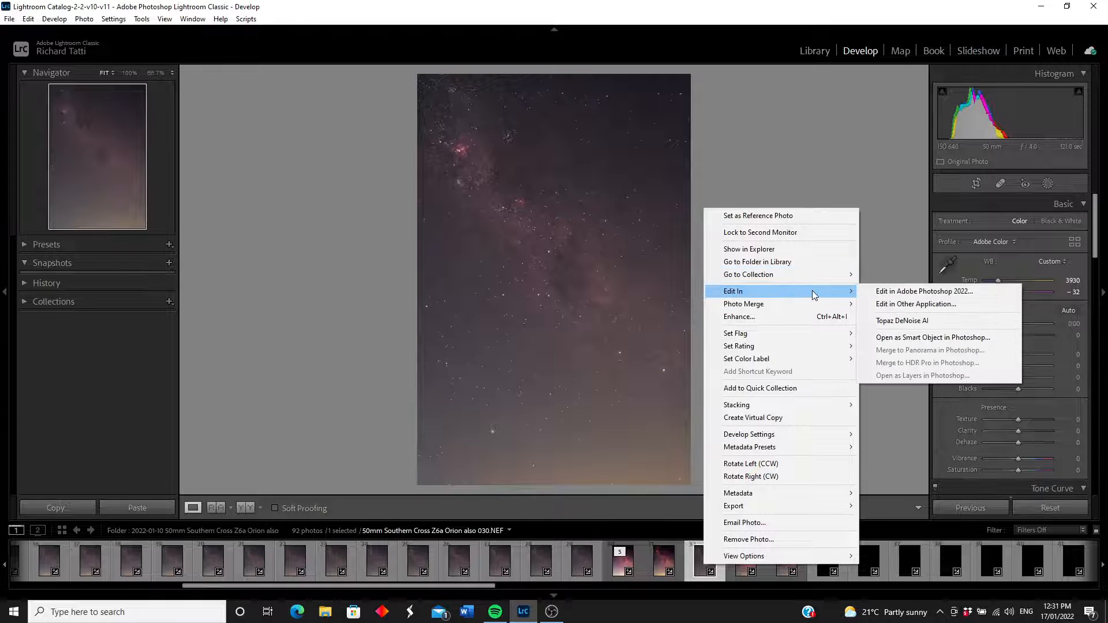
left_click(905, 292)
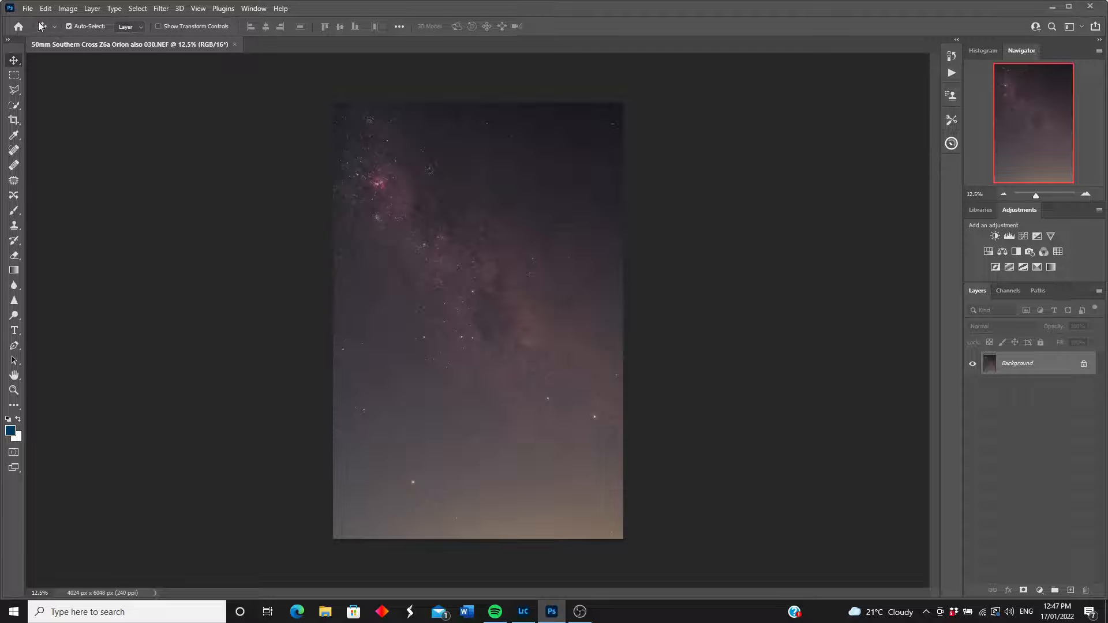
- Open Sequator Southern Cross 50mm portrait.tif, copy the whole image, close it, and paste it into the 030.NEF document as a new layer
left_click(27, 8)
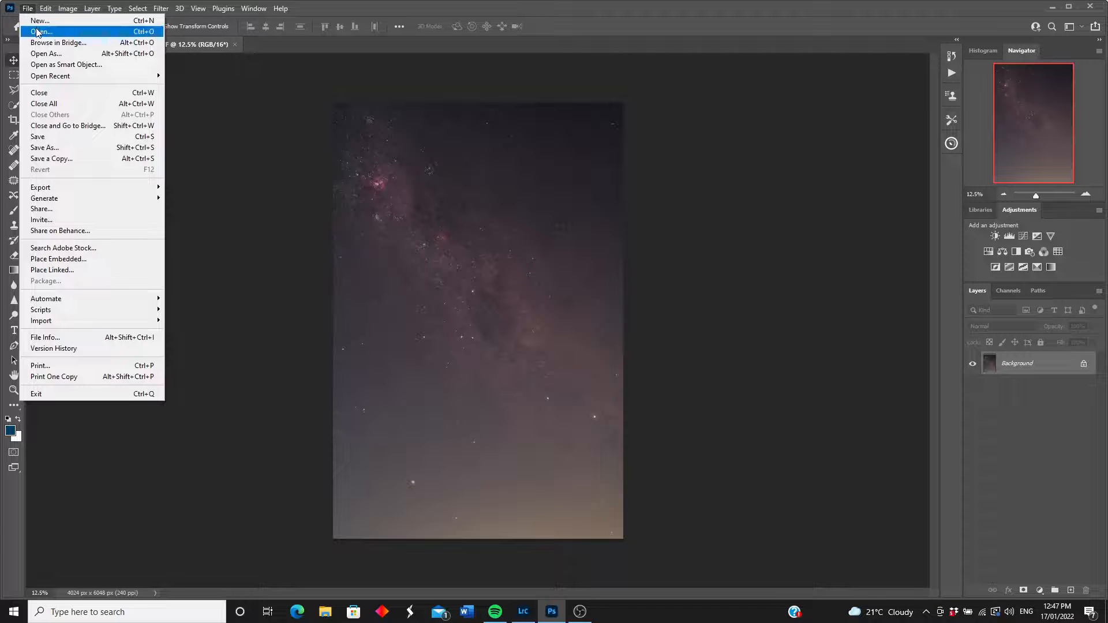
left_click(38, 32)
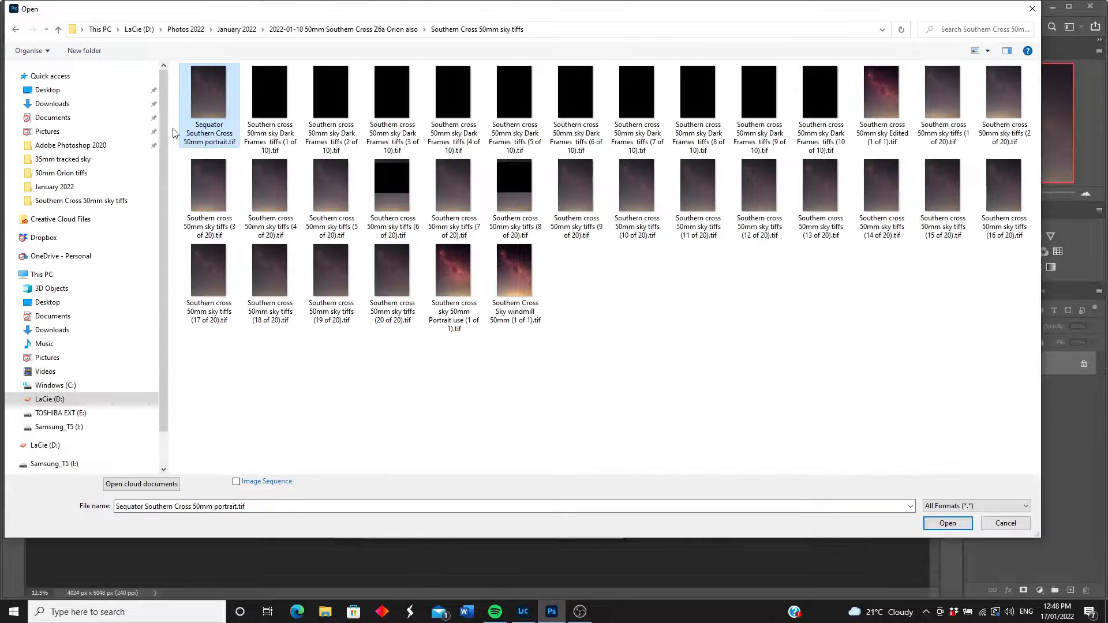
left_click(947, 523)
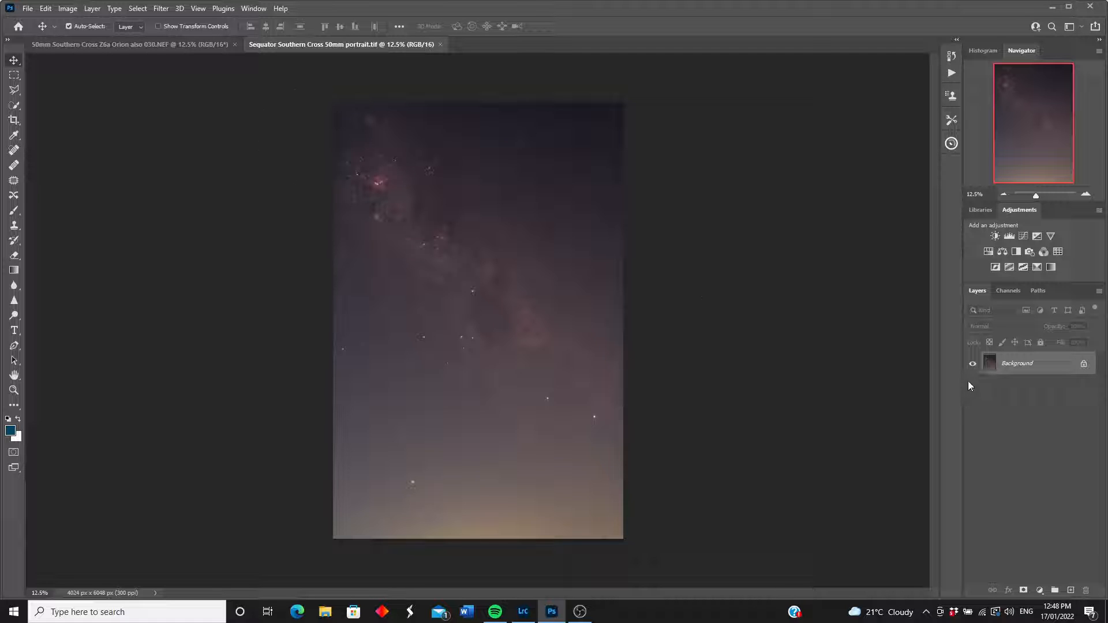
key("ctrl+a")
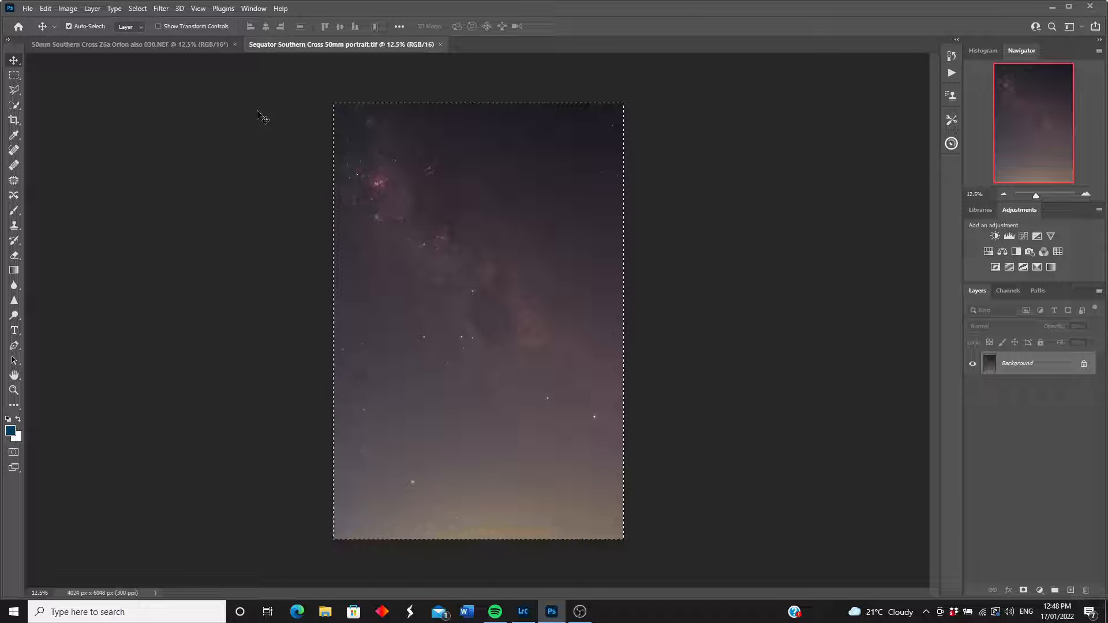
left_click(441, 44)
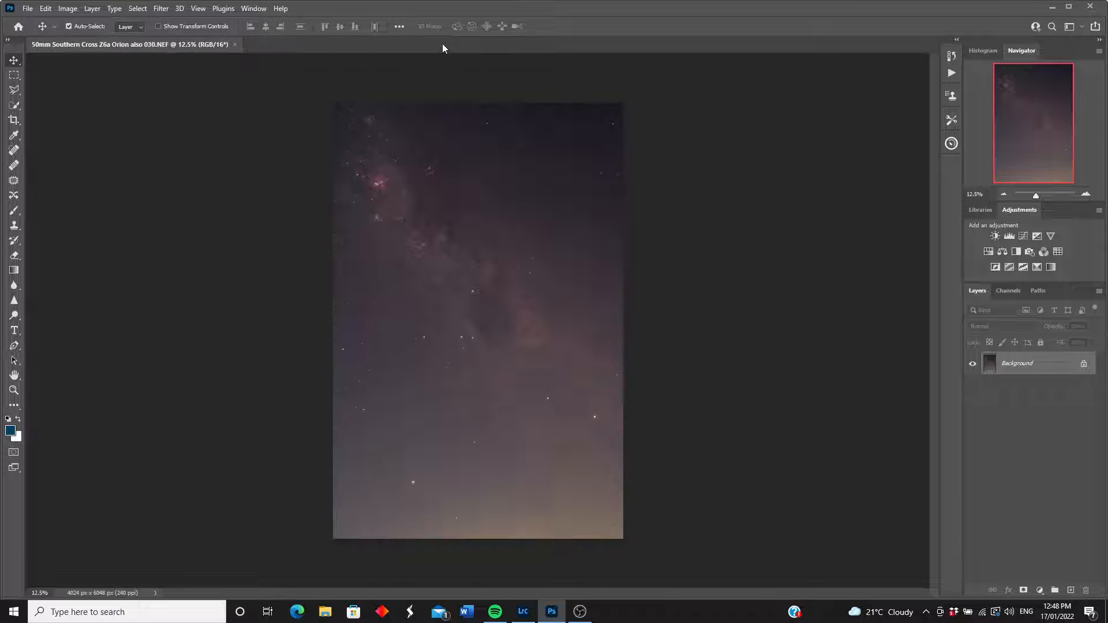
key("ctrl+v")
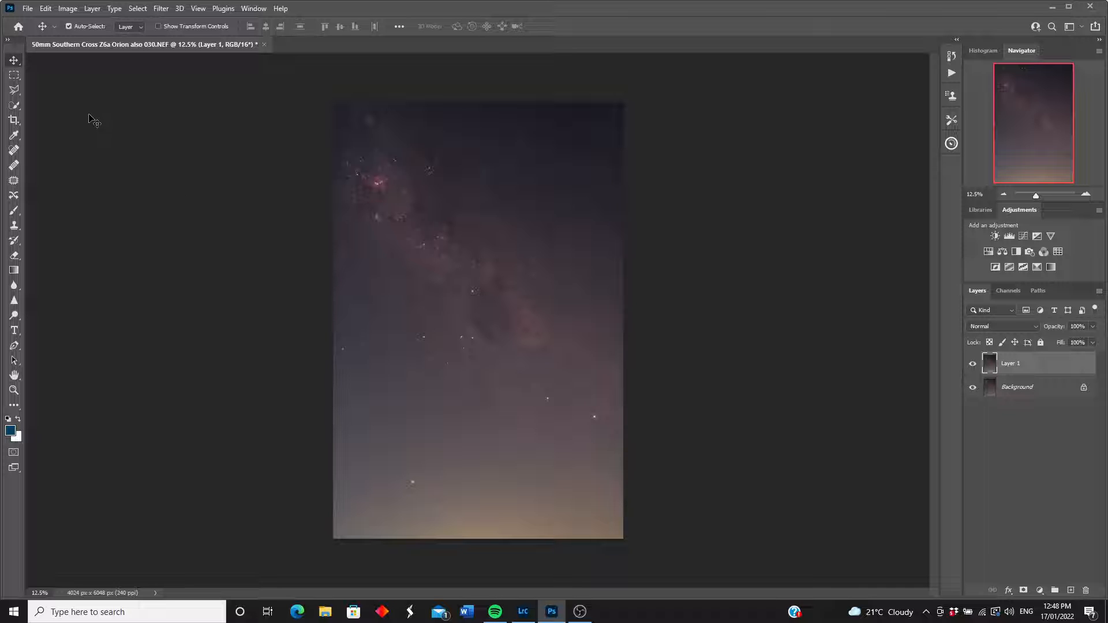
left_click(46, 9)
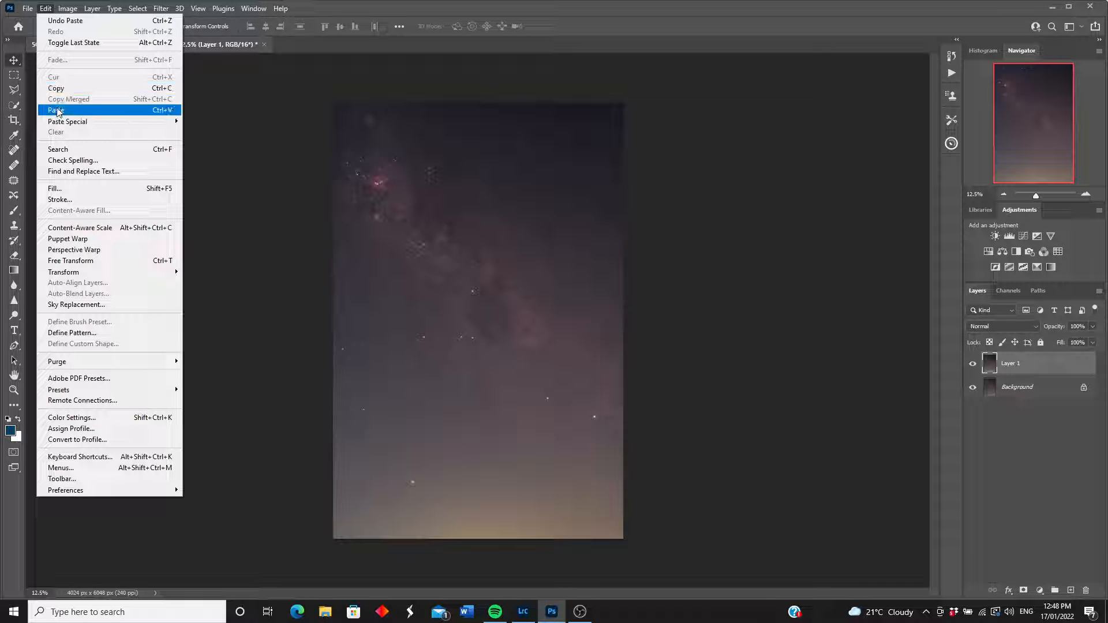
left_click(137, 8)
left_click(137, 8)
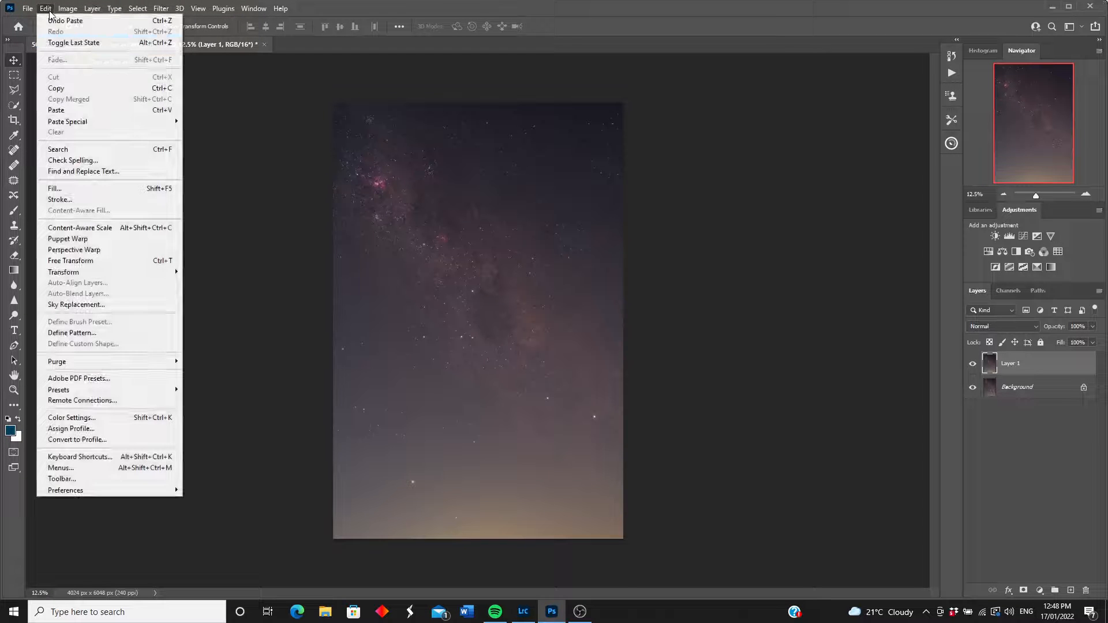
left_click(760, 172)
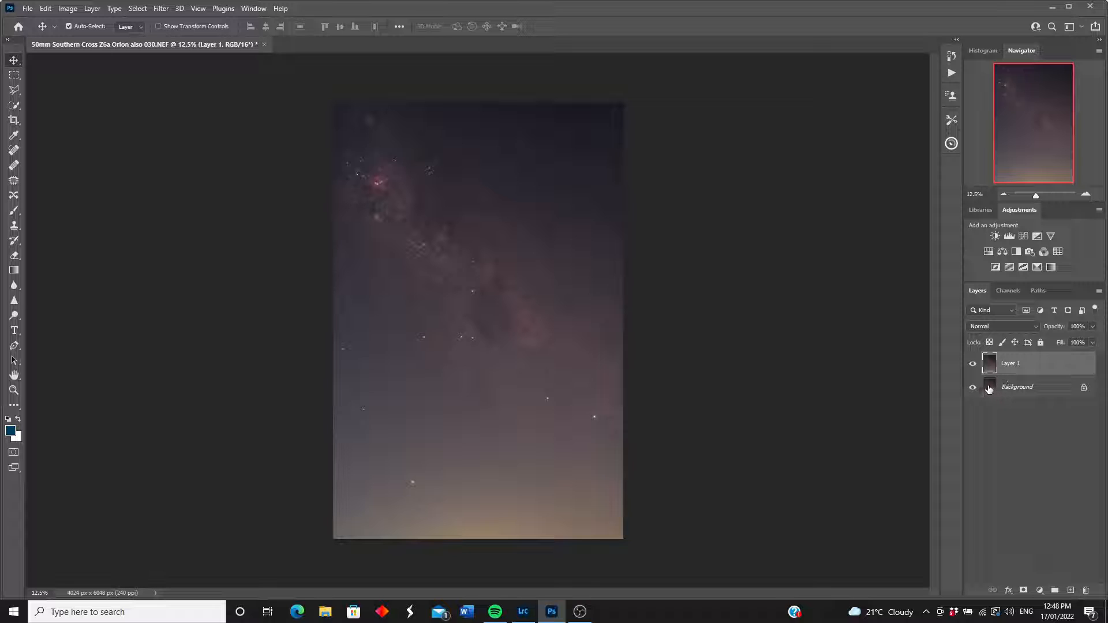
- Delete the Background layer and rename the remaining pasted layer "sequator original"
left_click(995, 389)
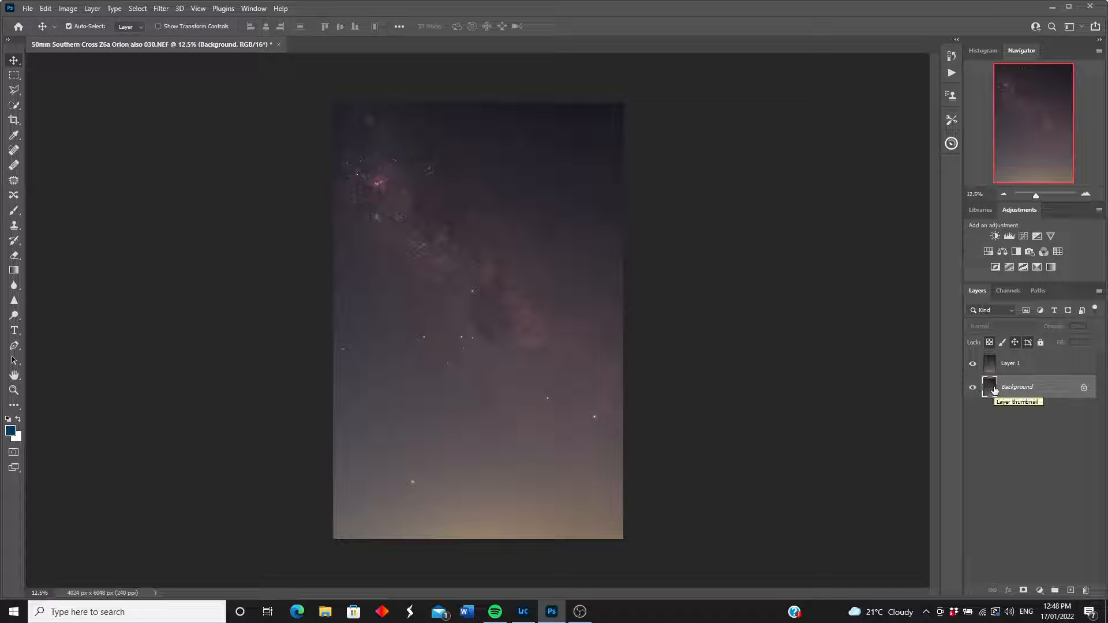
key("Delete")
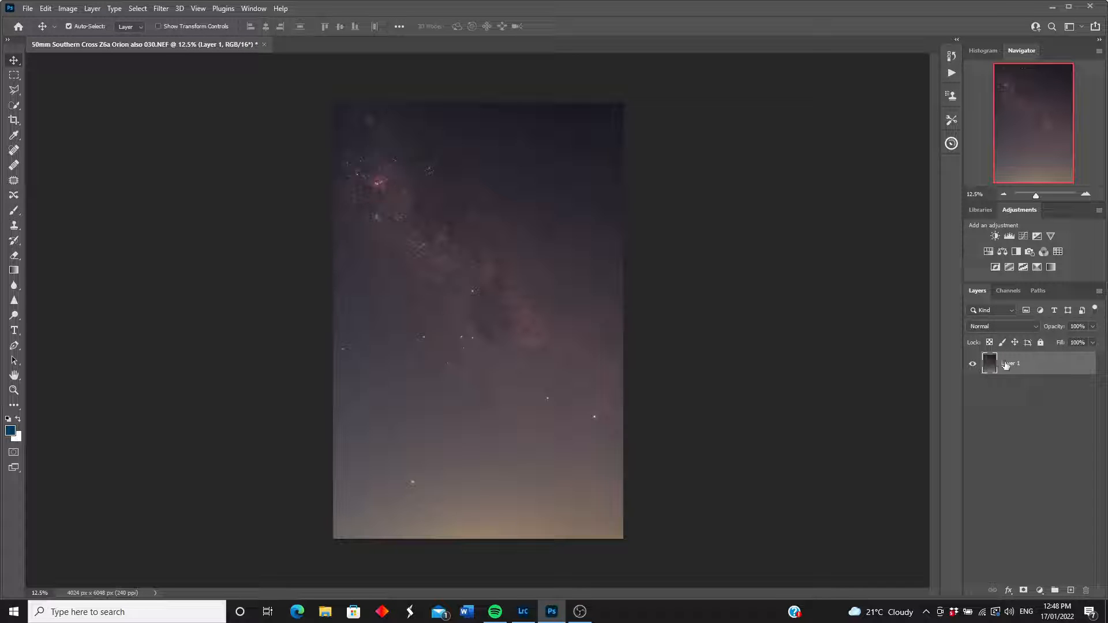
double_click(1010, 364)
type("se")
type("parator")
left_click(1069, 404)
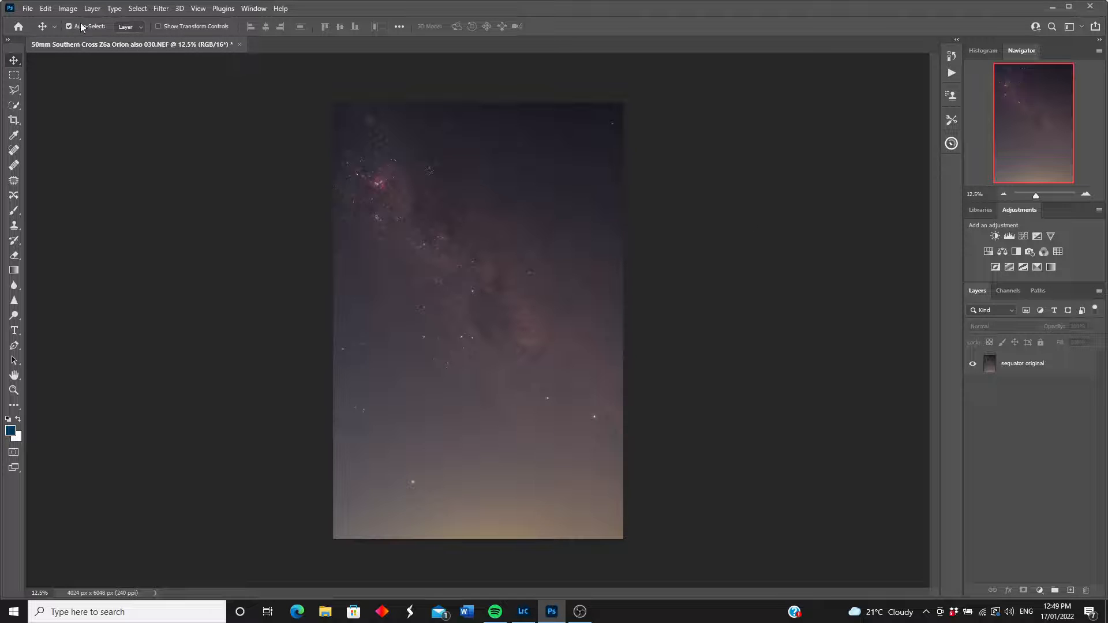
- Duplicate the sequator original layer with the default name
left_click(92, 8)
left_click(113, 48)
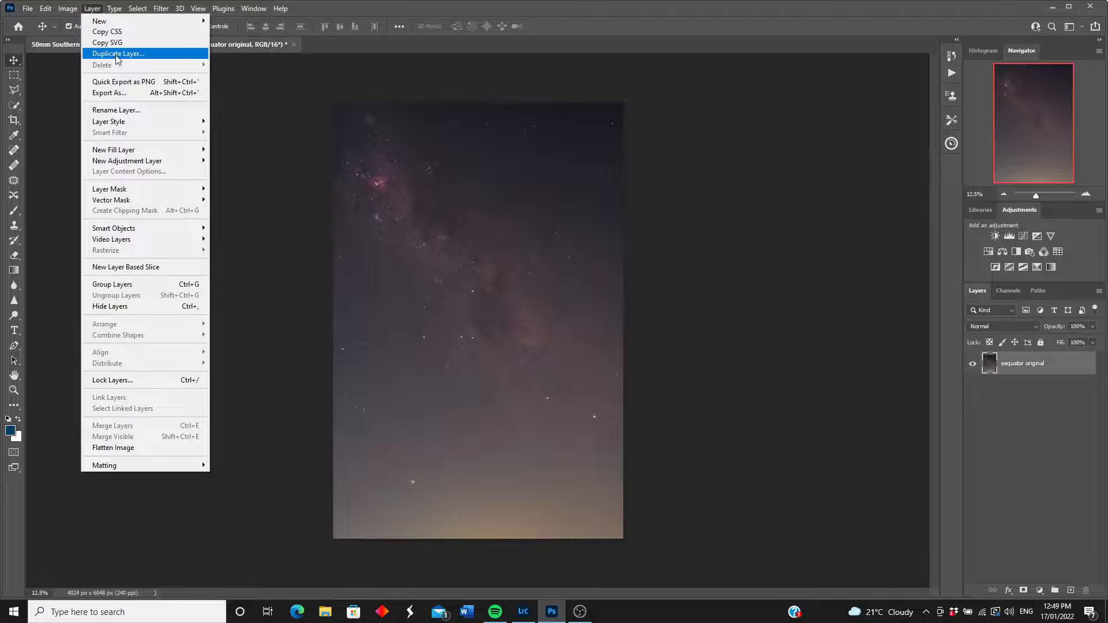
key("Return")
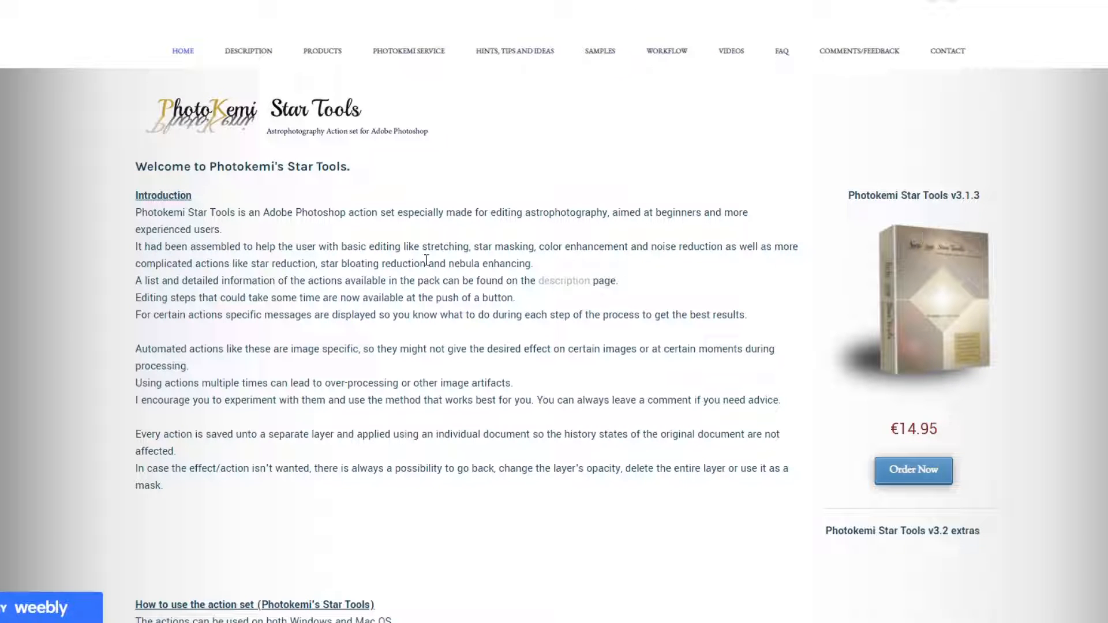
- Look through the products page of the Photokemi Star Tools website for the Star Tools v3.1.3 action set
left_click(320, 53)
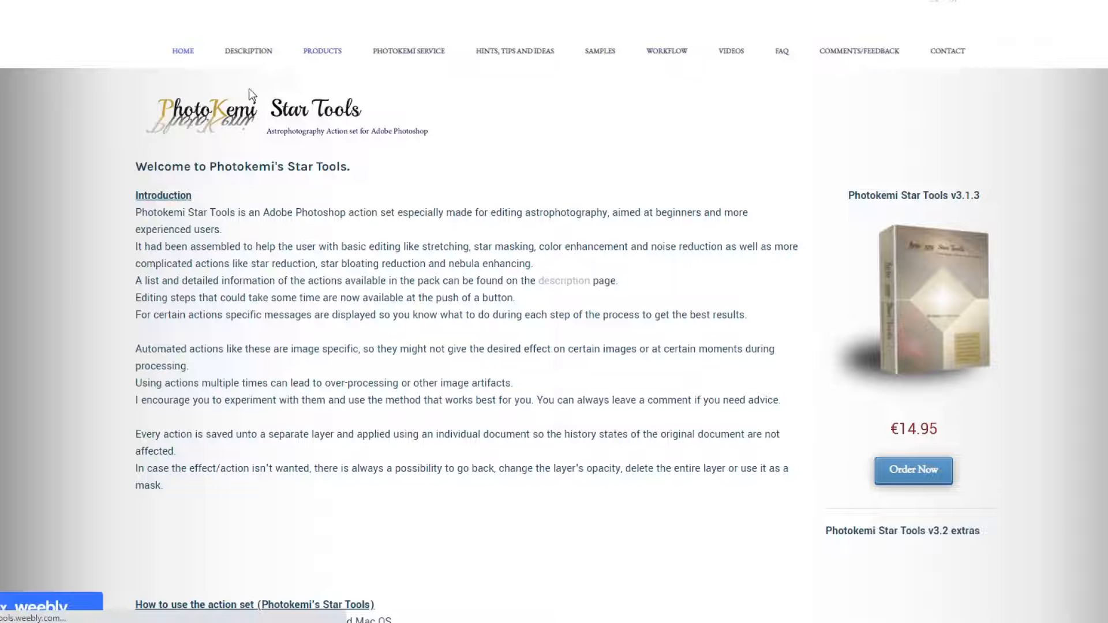
scroll(42, 196, "down", 5)
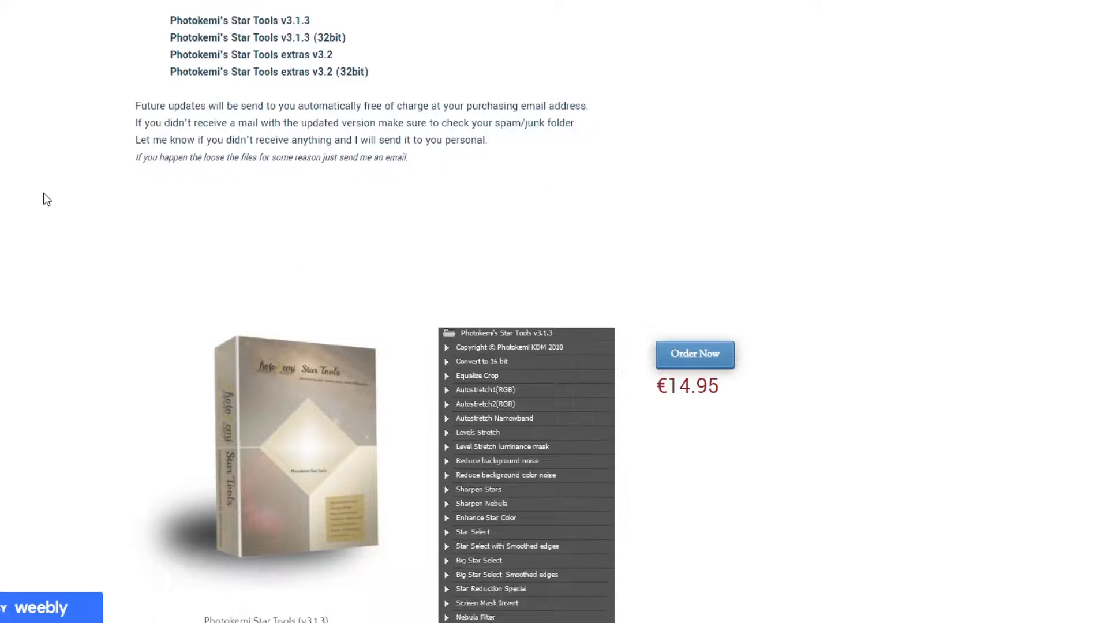
scroll(47, 199, "down", 3)
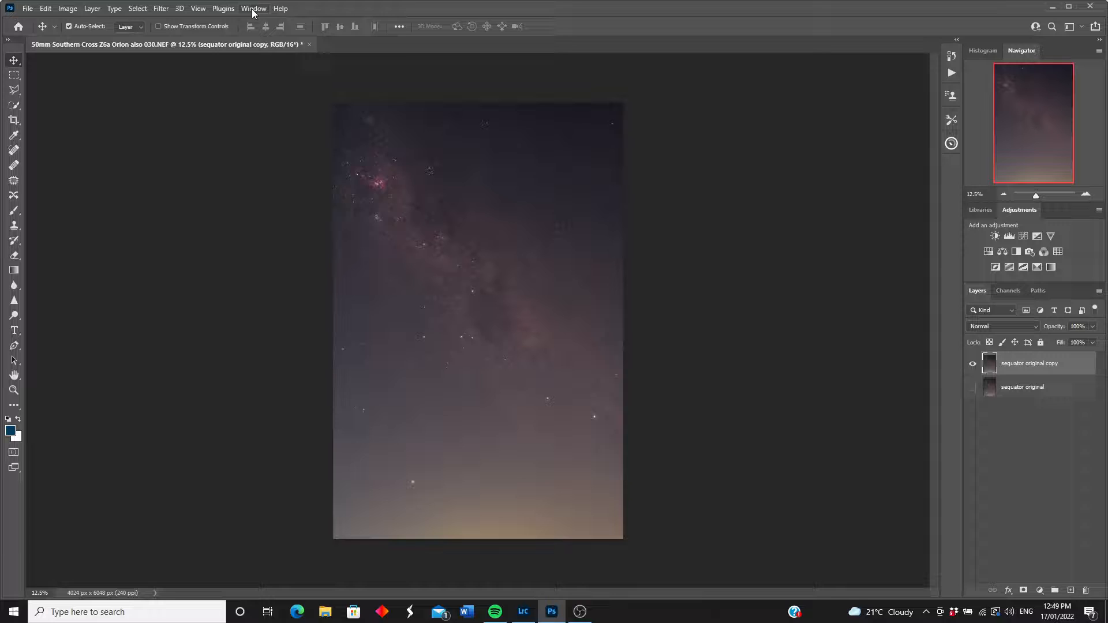
- Show the Actions list, enlarge it vertically, and expand the first Photokemi's Star Tools set
left_click(254, 8)
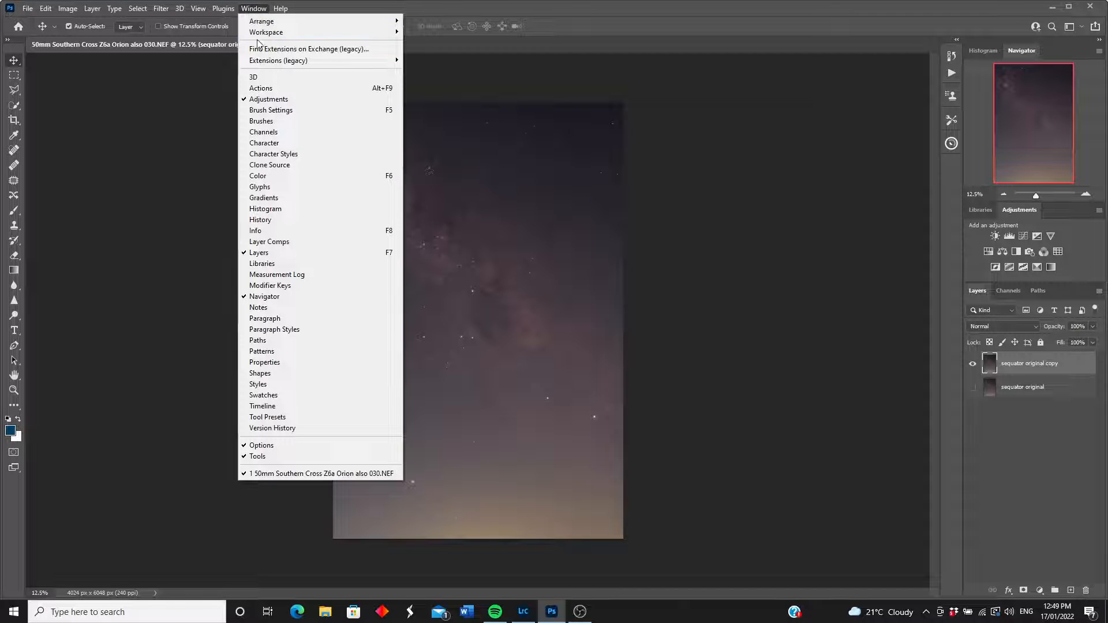
left_click(263, 88)
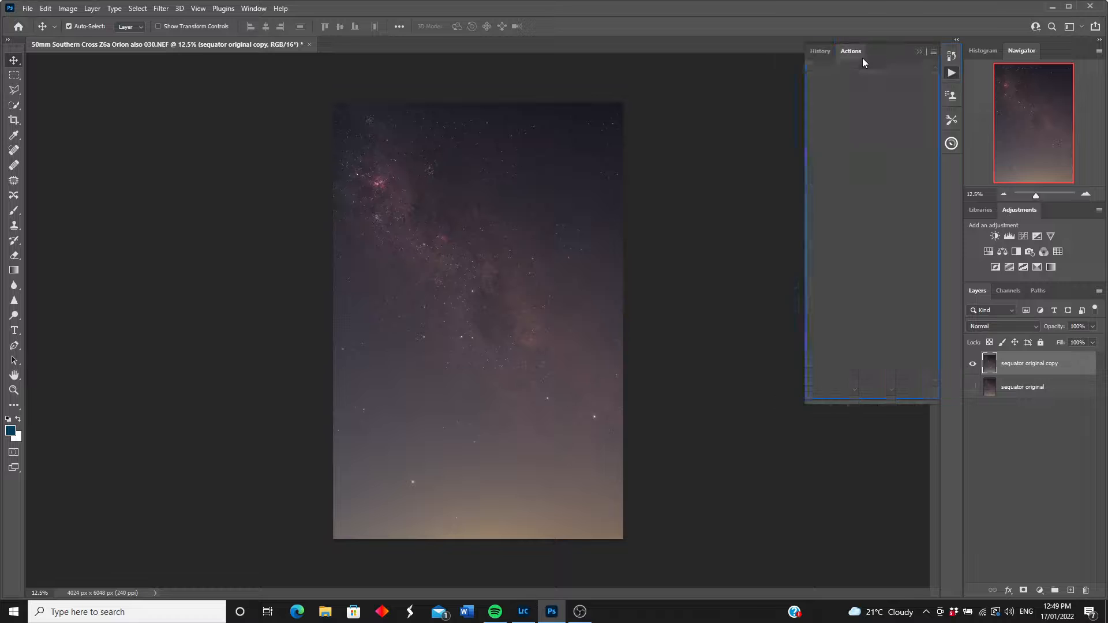
left_click_drag(876, 407, 871, 552)
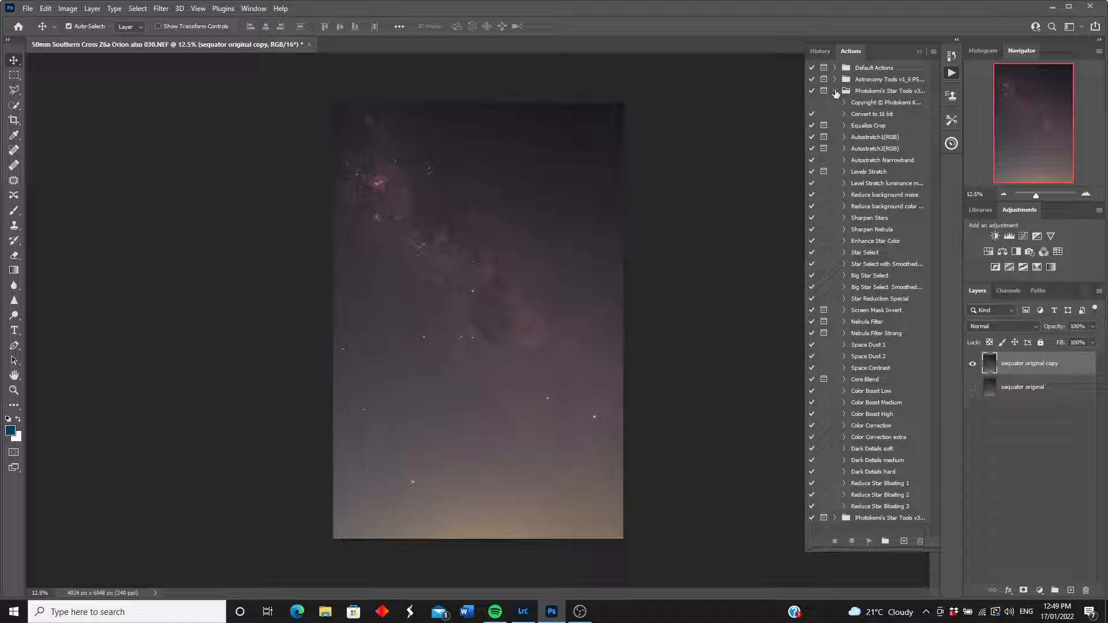
left_click(834, 92)
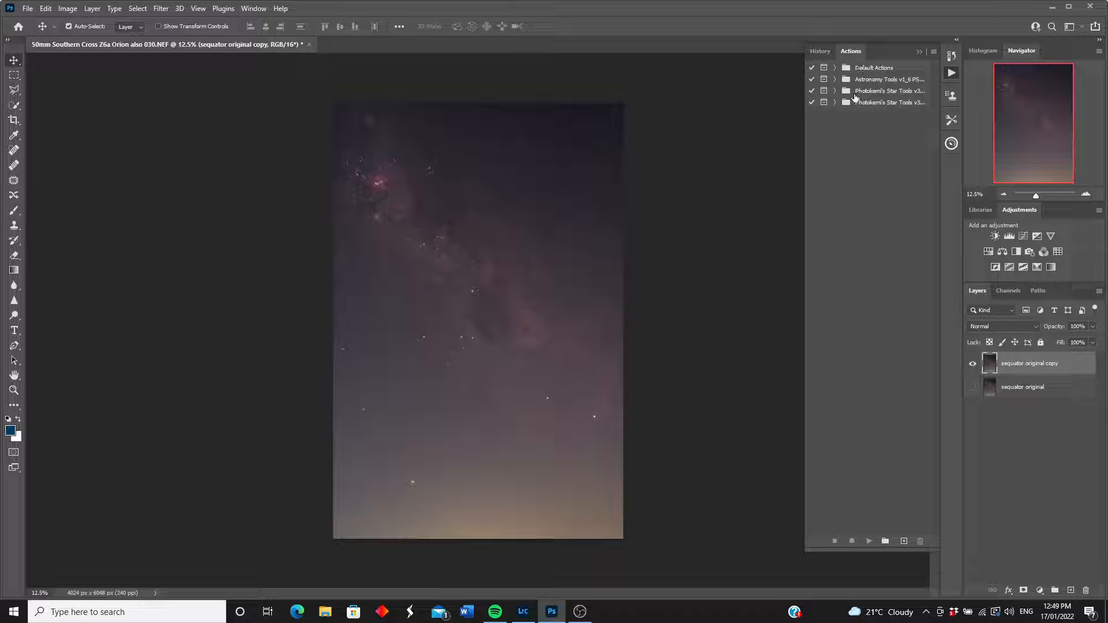
left_click(834, 91)
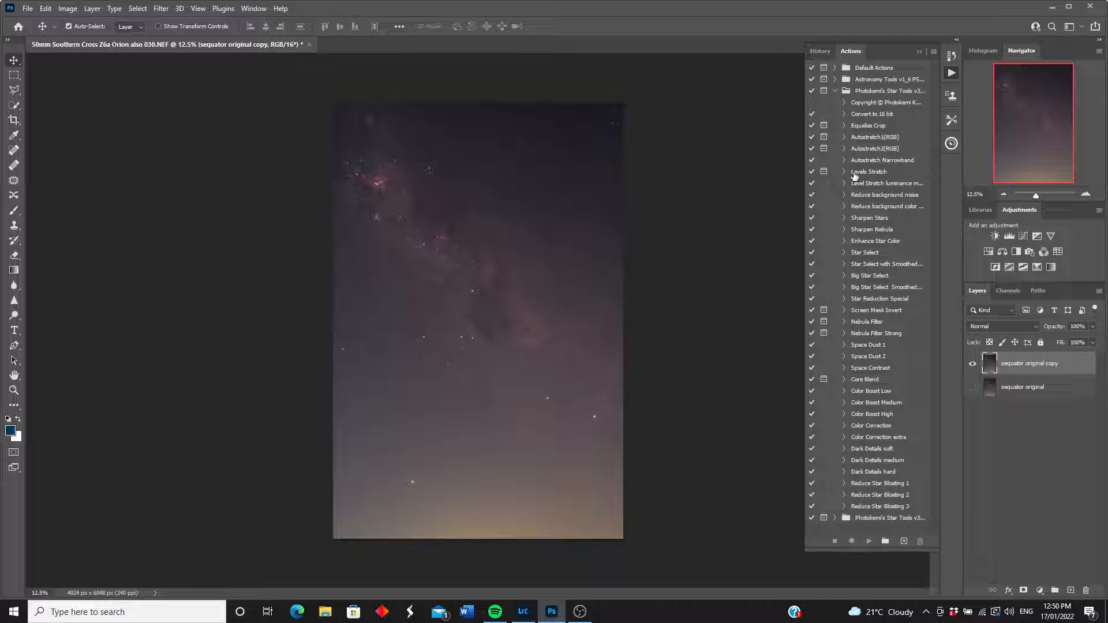
- Run the Levels Stretch action on the sequator original copy layer and set the gray point's midtone input level to 1.00
left_click(858, 172)
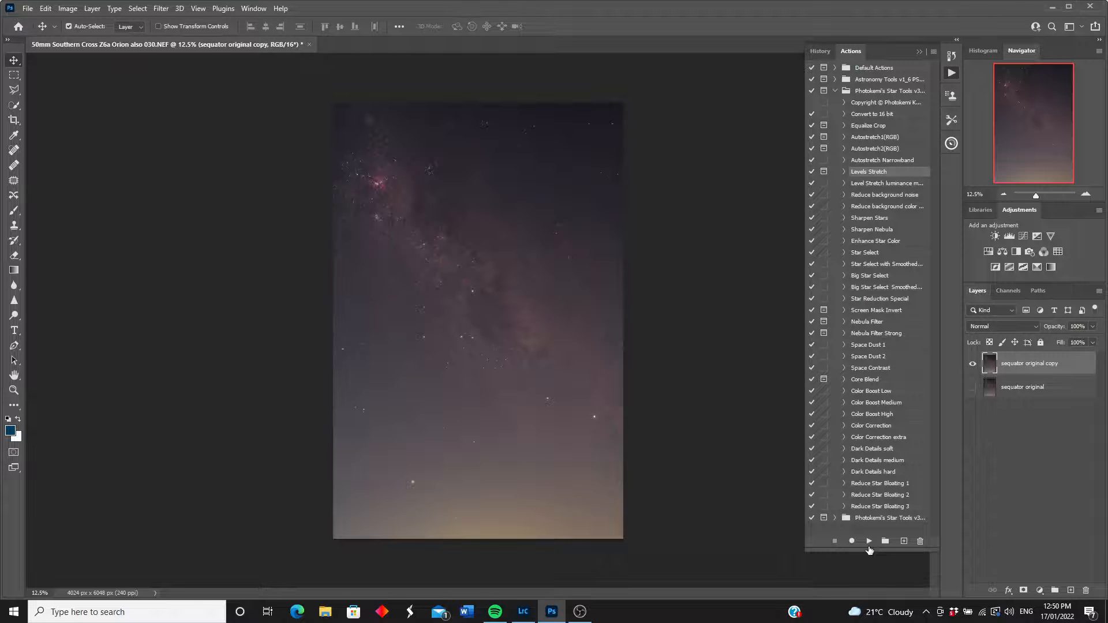
left_click(869, 541)
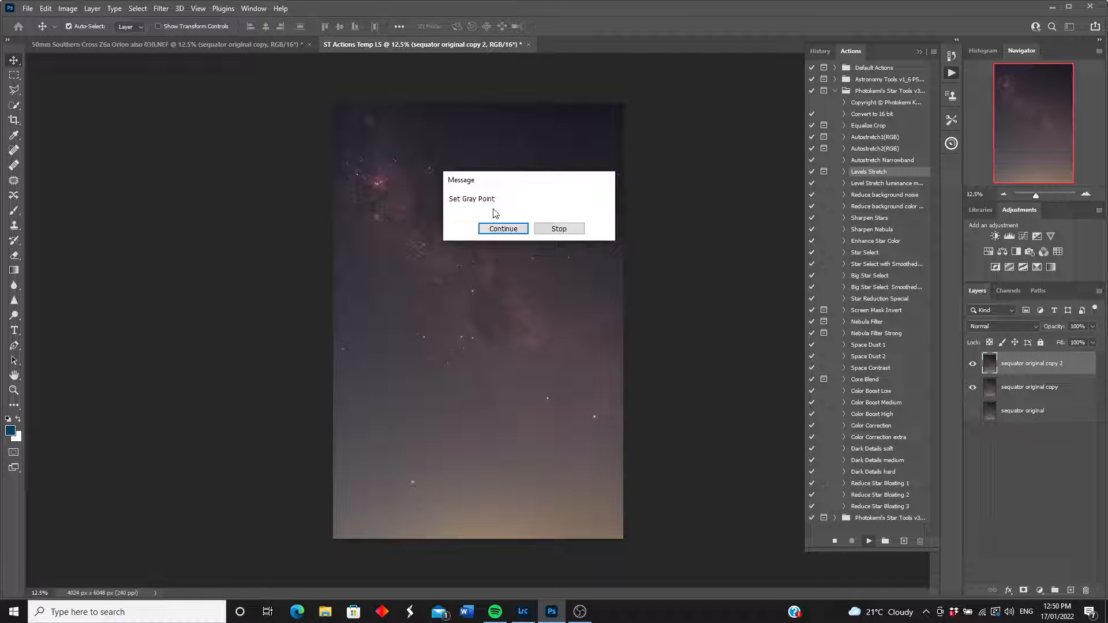
left_click(503, 228)
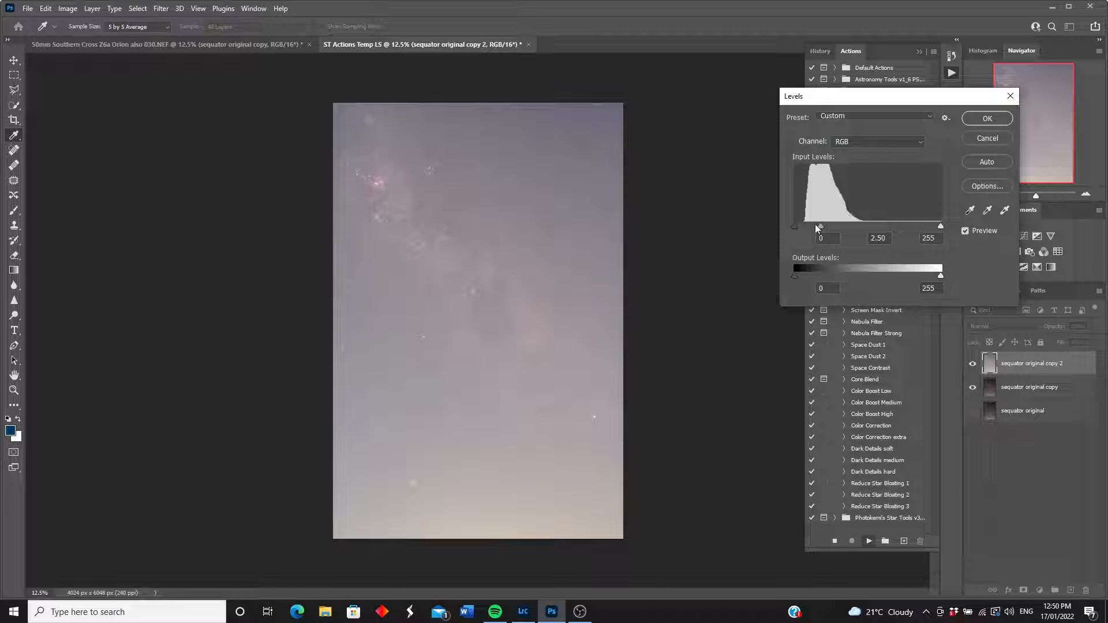
left_click_drag(821, 224, 868, 225)
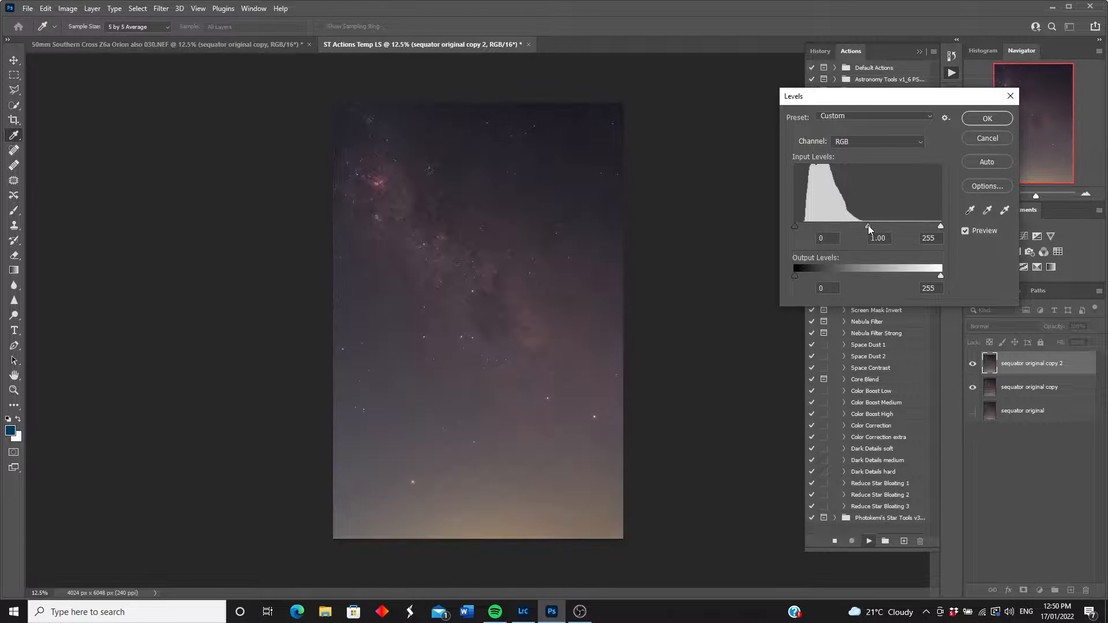
left_click(867, 225)
left_click(987, 119)
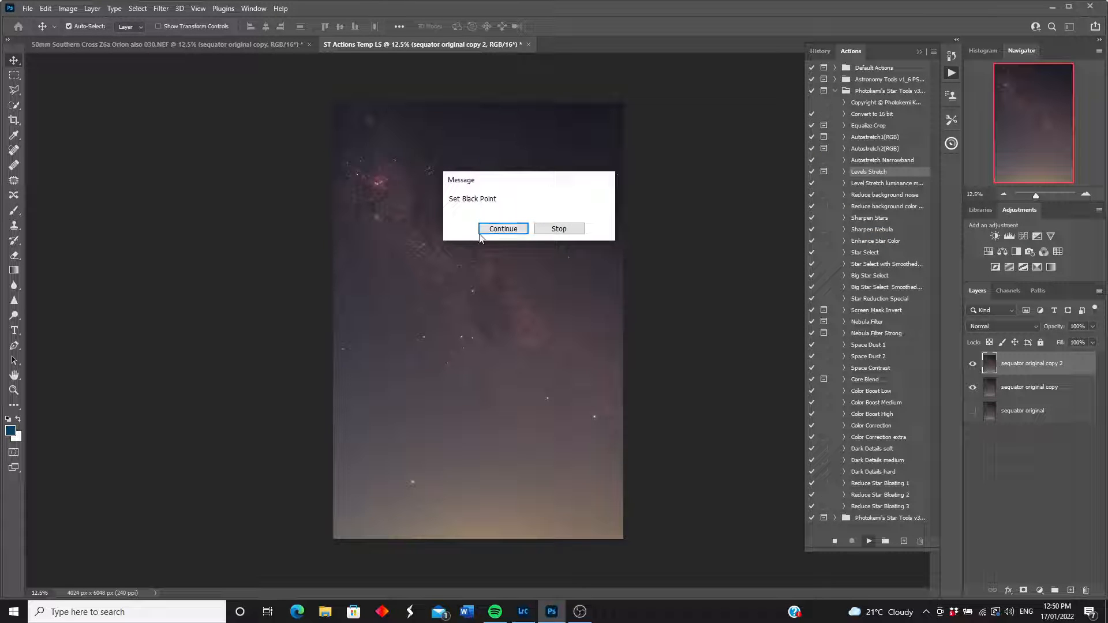
- Set the Levels Stretch black point's input level to 7 and return the white point to the maximum of the input range
left_click(502, 230)
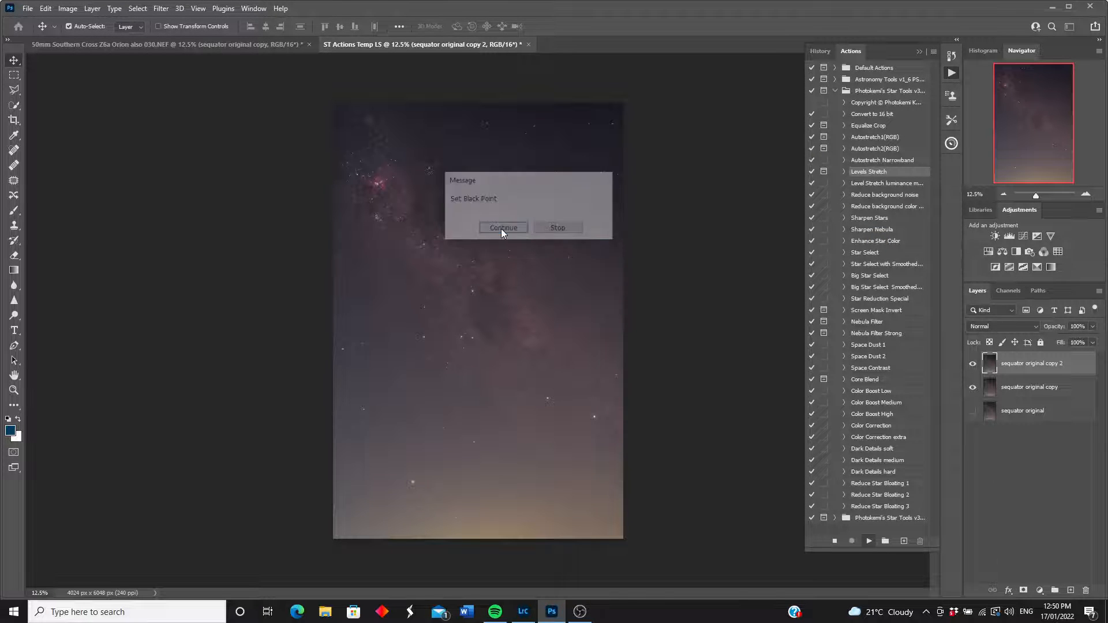
left_click_drag(823, 226, 798, 224)
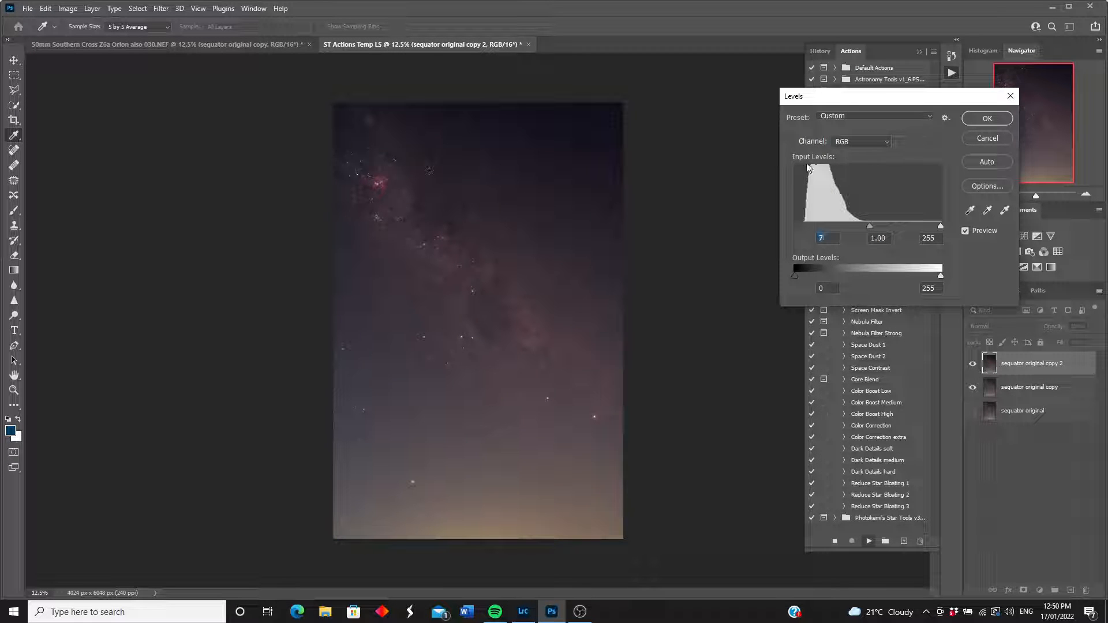
left_click(987, 119)
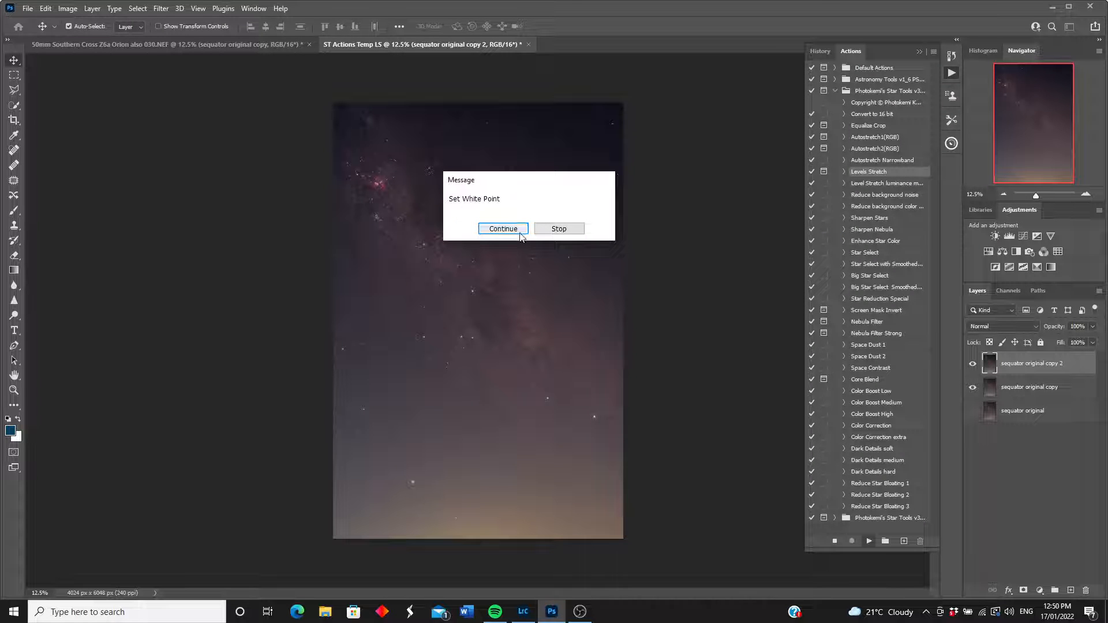
left_click(502, 229)
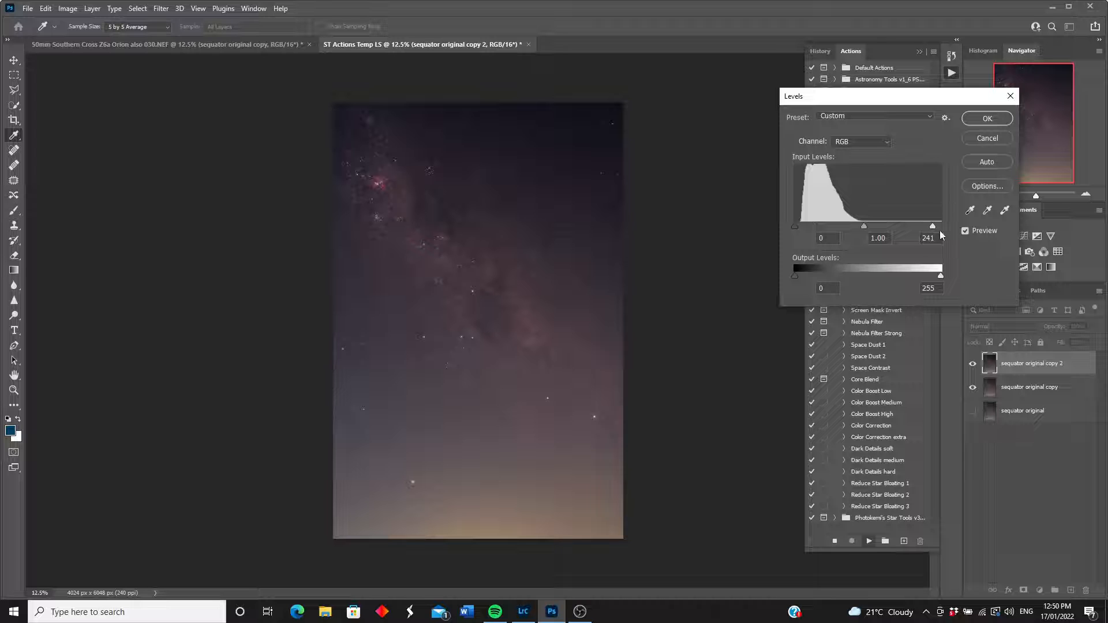
left_click_drag(934, 227, 943, 223)
left_click(987, 119)
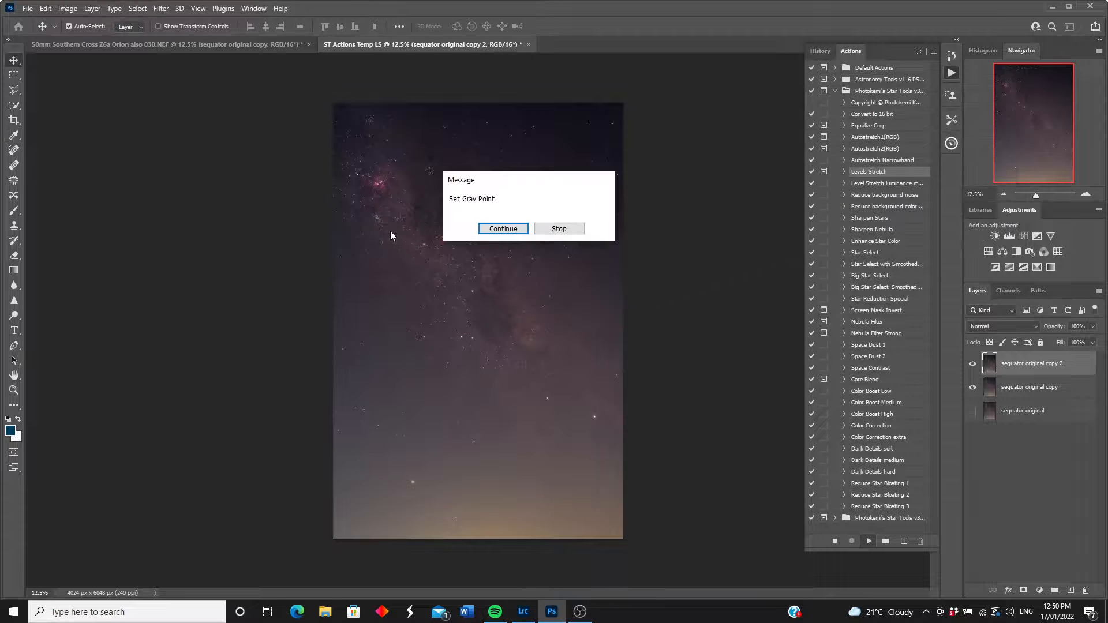
- Set the Levels Stretch gray point's midtone input level to 1.09
left_click(511, 229)
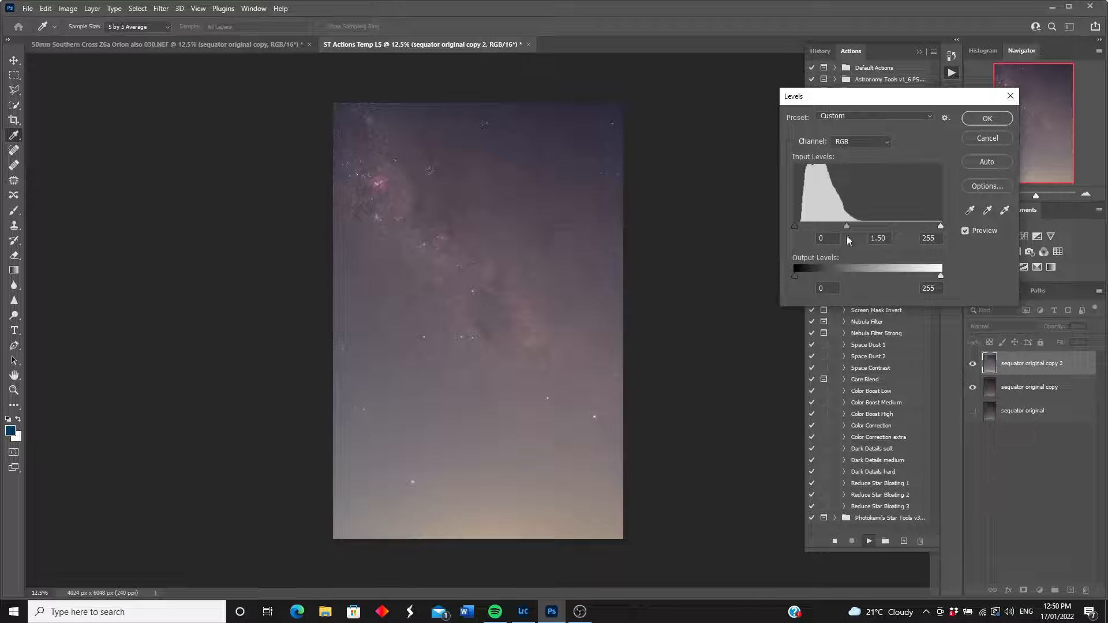
left_click_drag(846, 226, 862, 227)
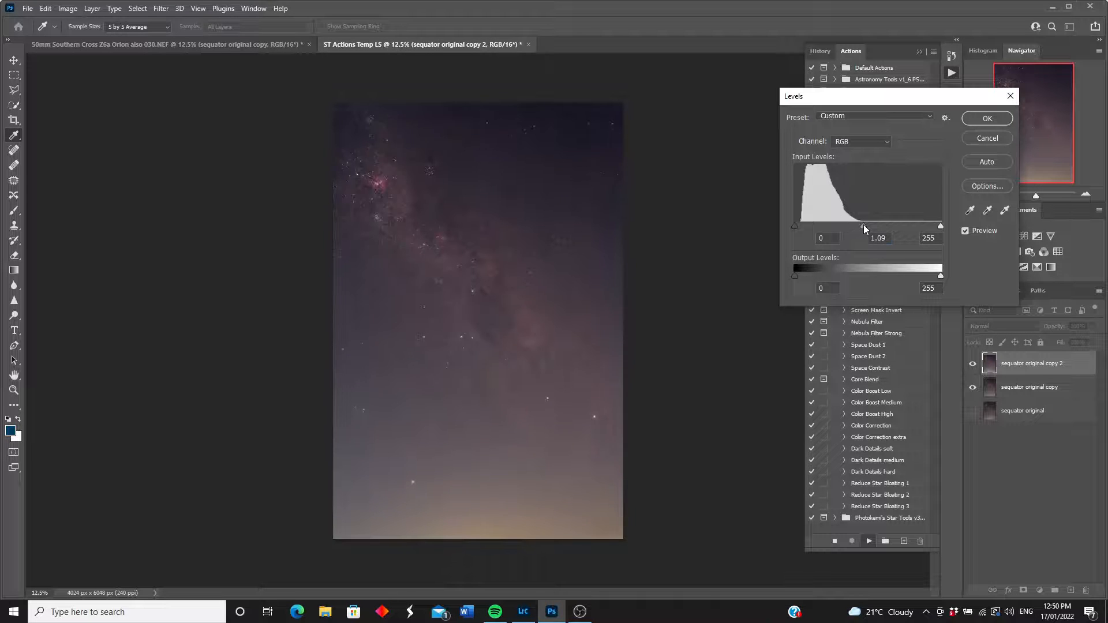
left_click(987, 118)
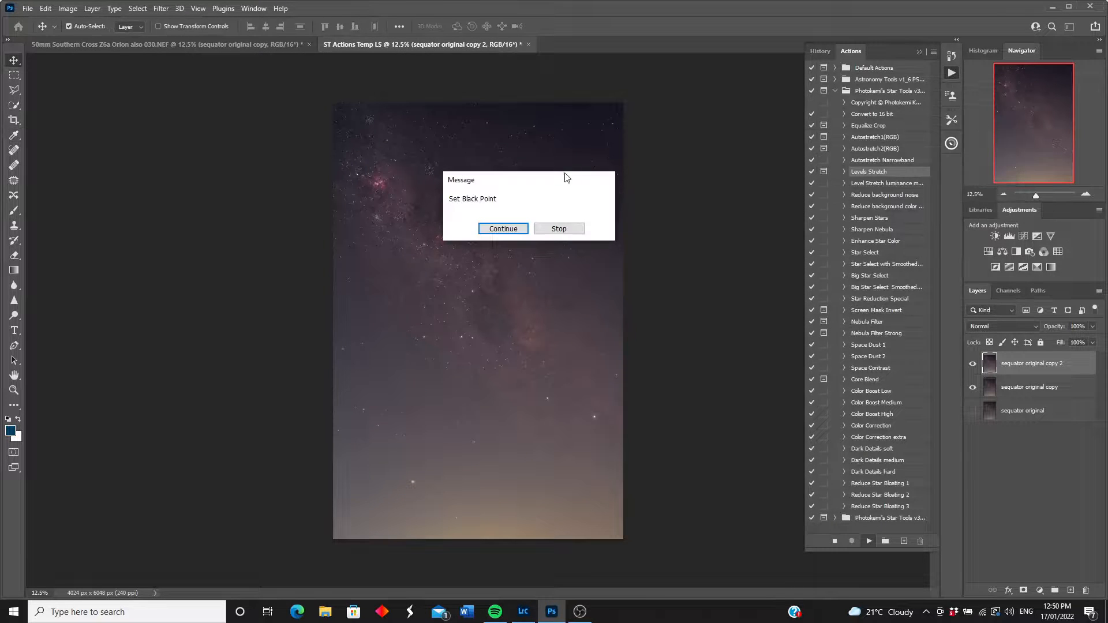
- Complete the stretch with a final black point input level of 6 and compare the image with and without the Levels Stretch layer
left_click(500, 228)
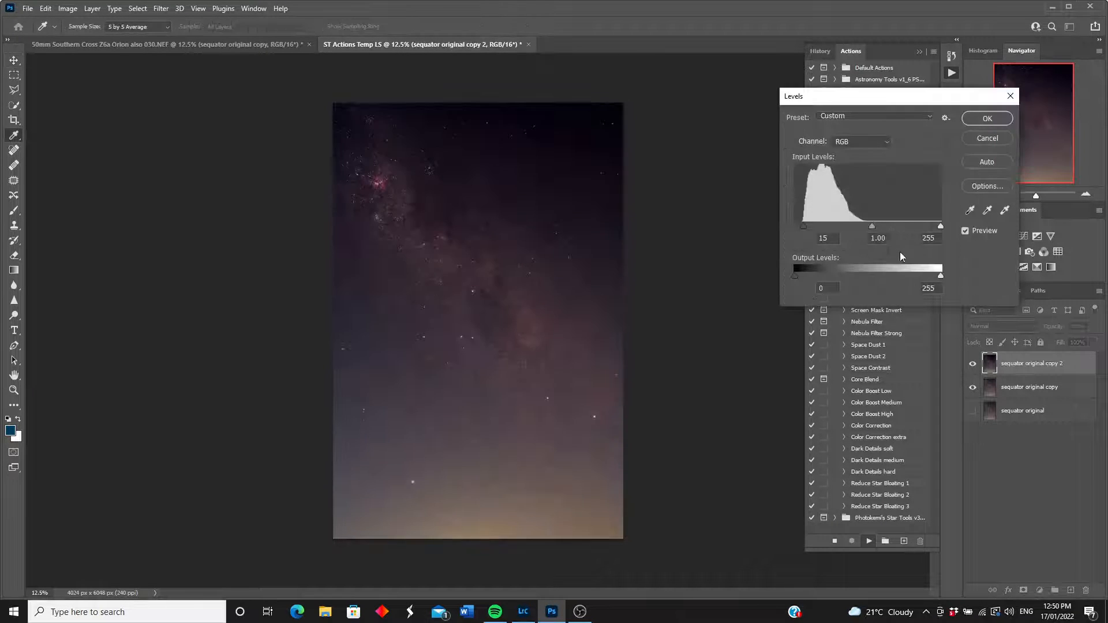
left_click_drag(801, 226, 797, 227)
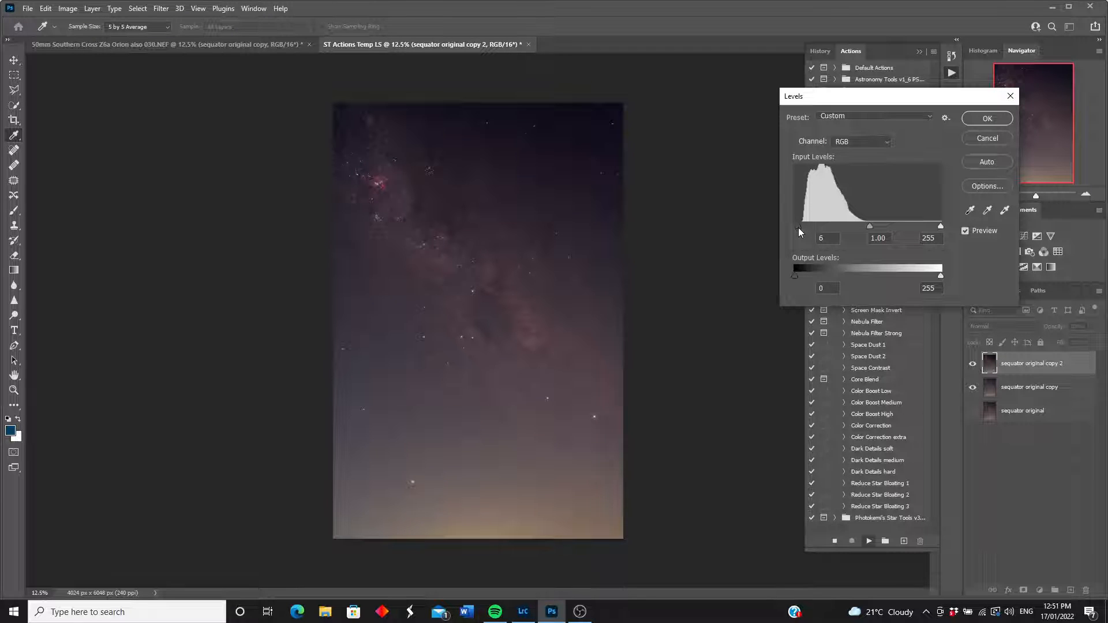
left_click(987, 117)
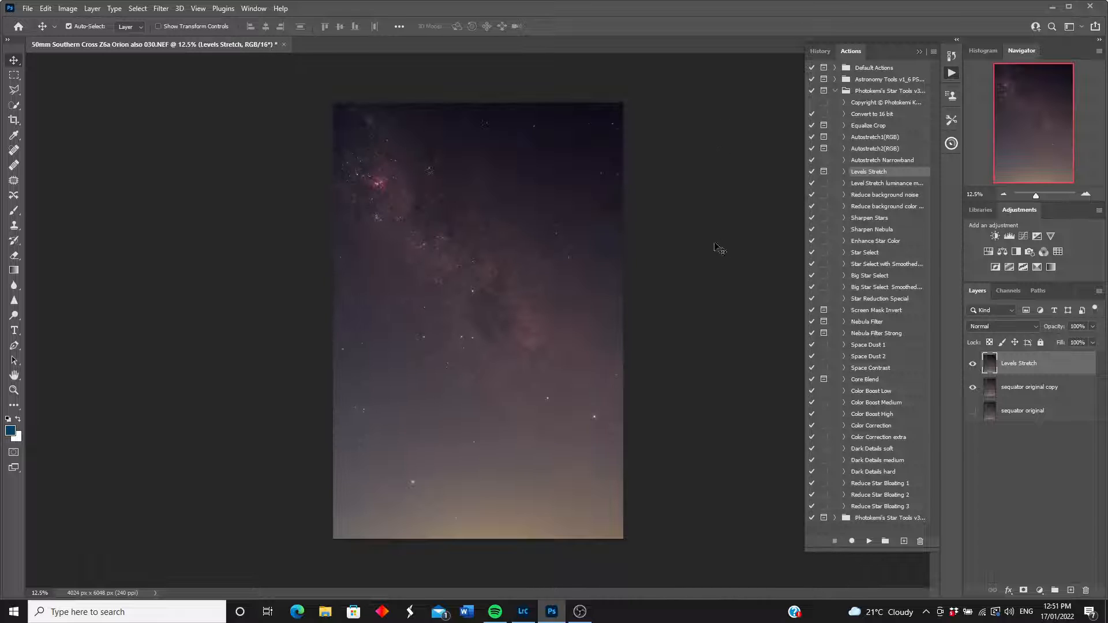
left_click(972, 363)
left_click(973, 363)
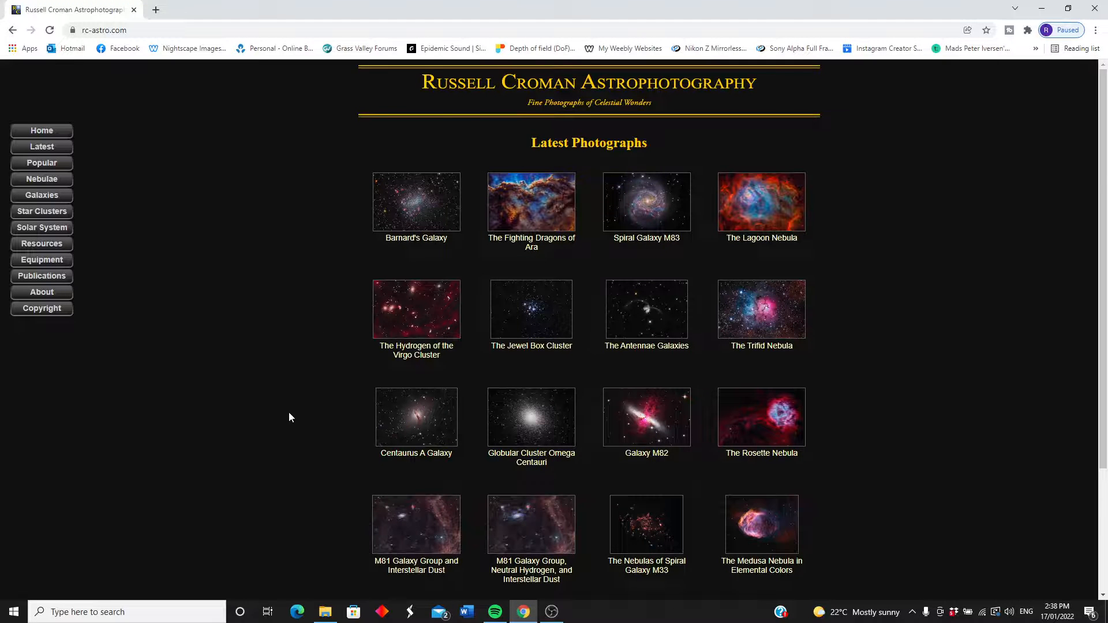
- Find the StarXTerminator plug-in on rc-astro.com in Chrome and look through its description, system requirements and version history
scroll(288, 412, "down", 3)
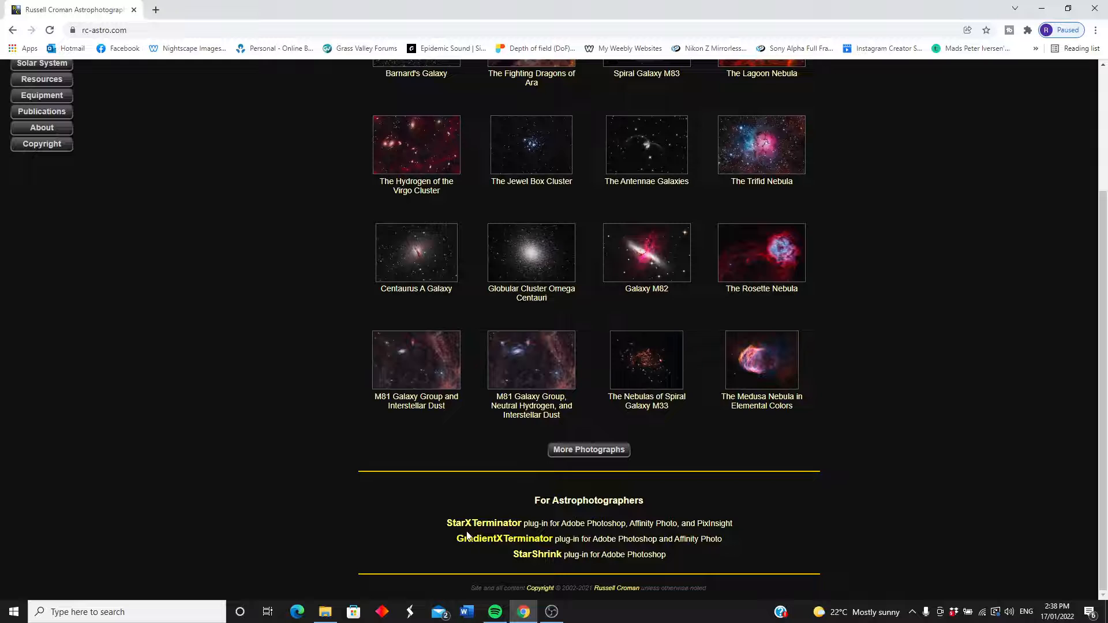
left_click(495, 523)
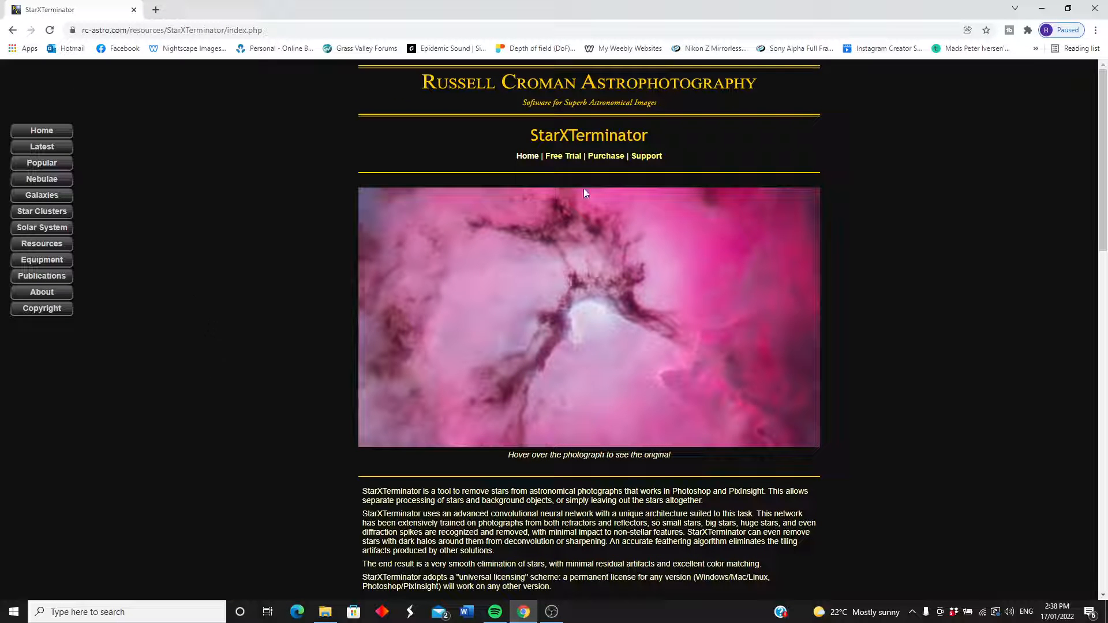
scroll(273, 389, "down", 7)
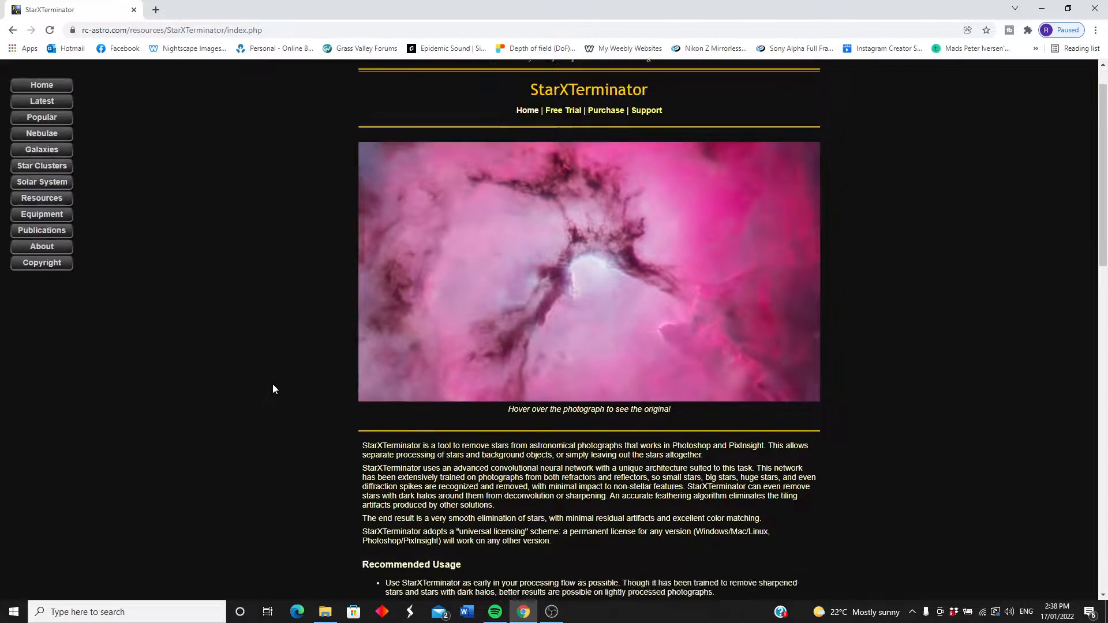
scroll(274, 389, "down", 10)
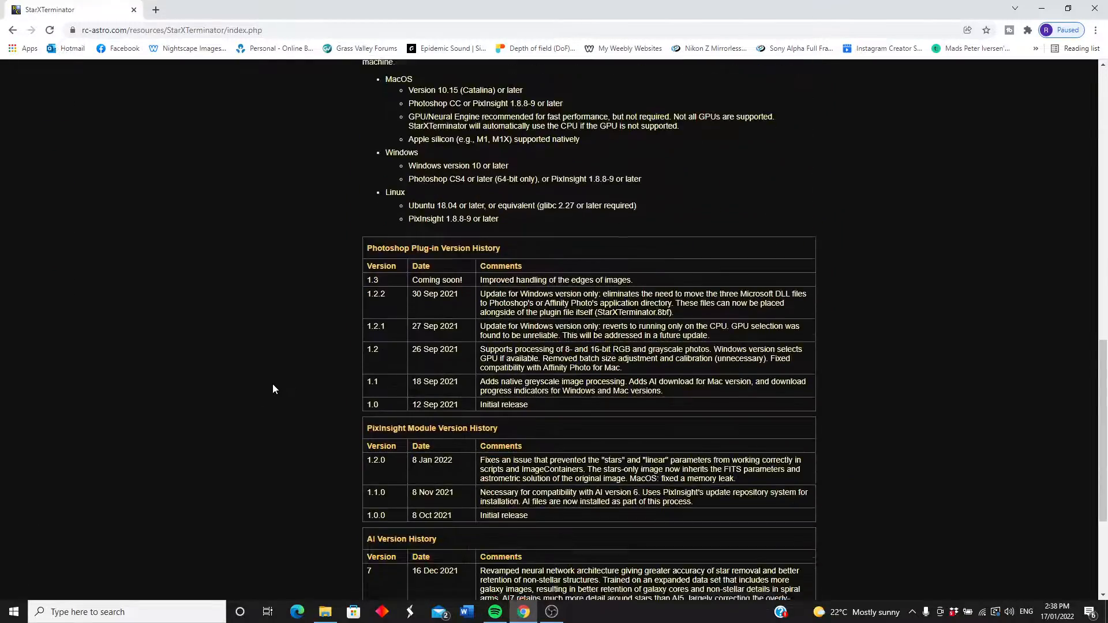
scroll(273, 385, "up", 20)
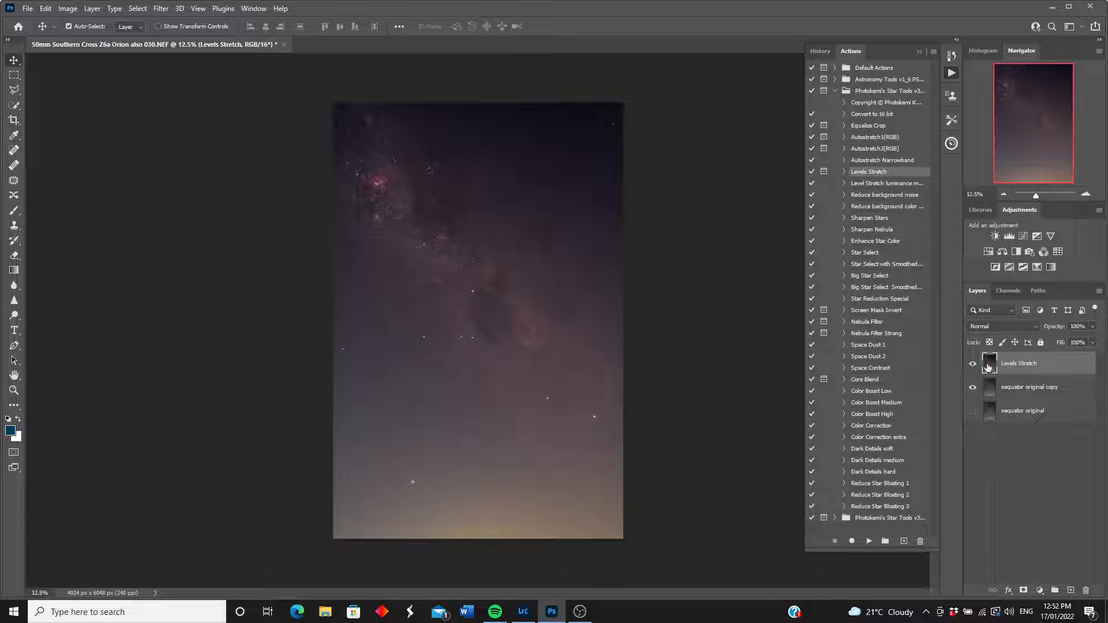
- Add a Curves adjustment layer above Levels Stretch, anchor the RGB curve in the shadows and raise a second point to input 76, output 90
left_click(1039, 590)
left_click(1021, 378)
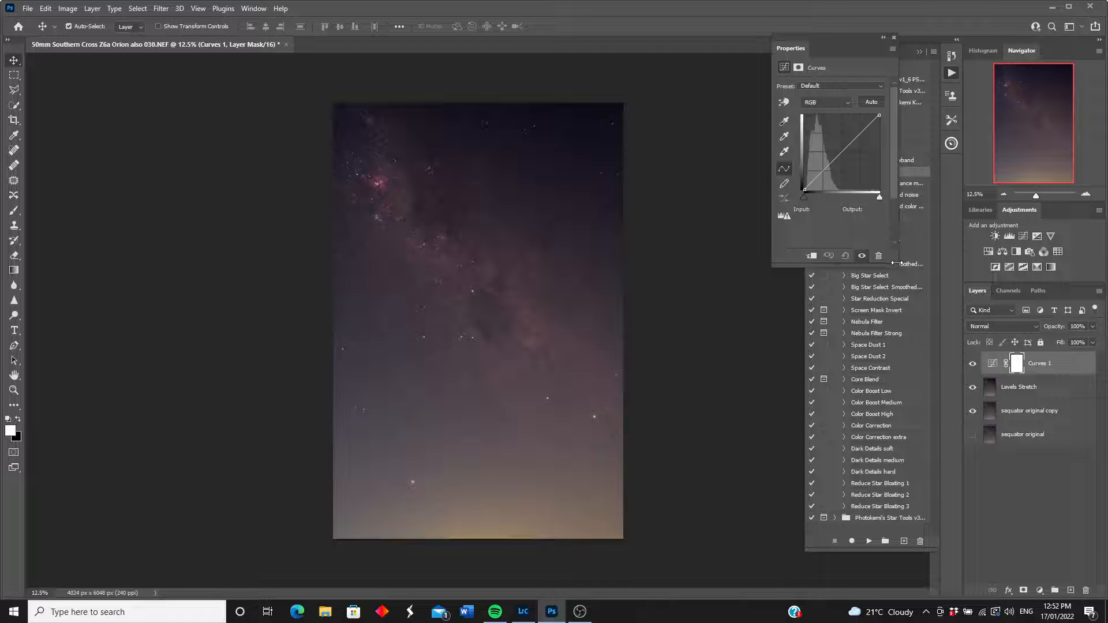
left_click_drag(896, 263, 931, 323)
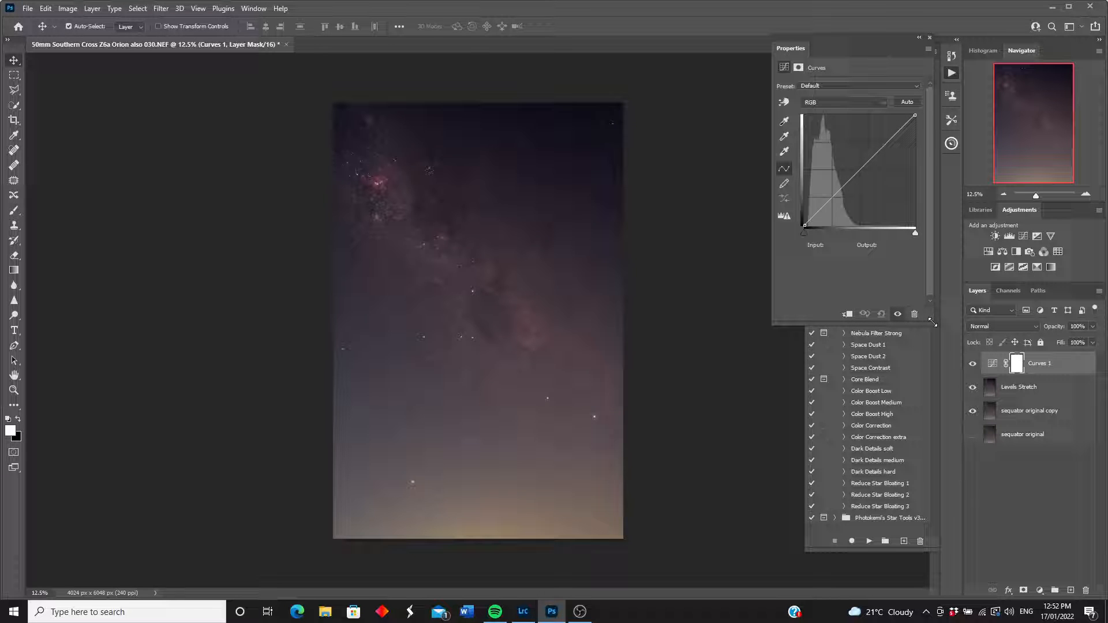
left_click(819, 211)
left_click_drag(836, 194, 837, 186)
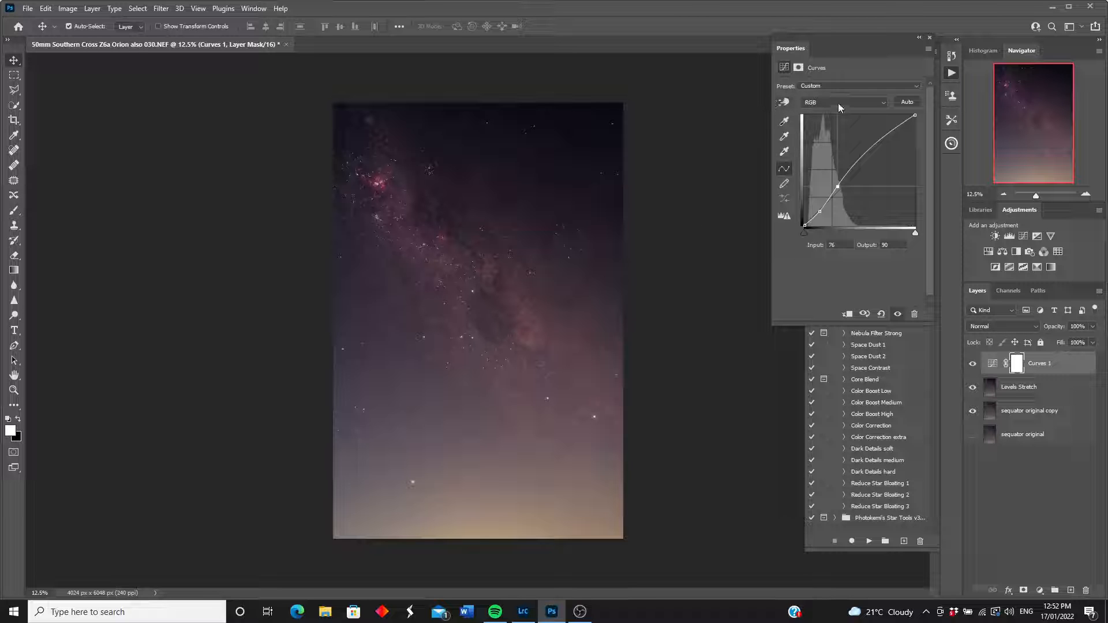
- Set the black point of the Curves layer's Red channel to input 1, output 0
left_click(881, 104)
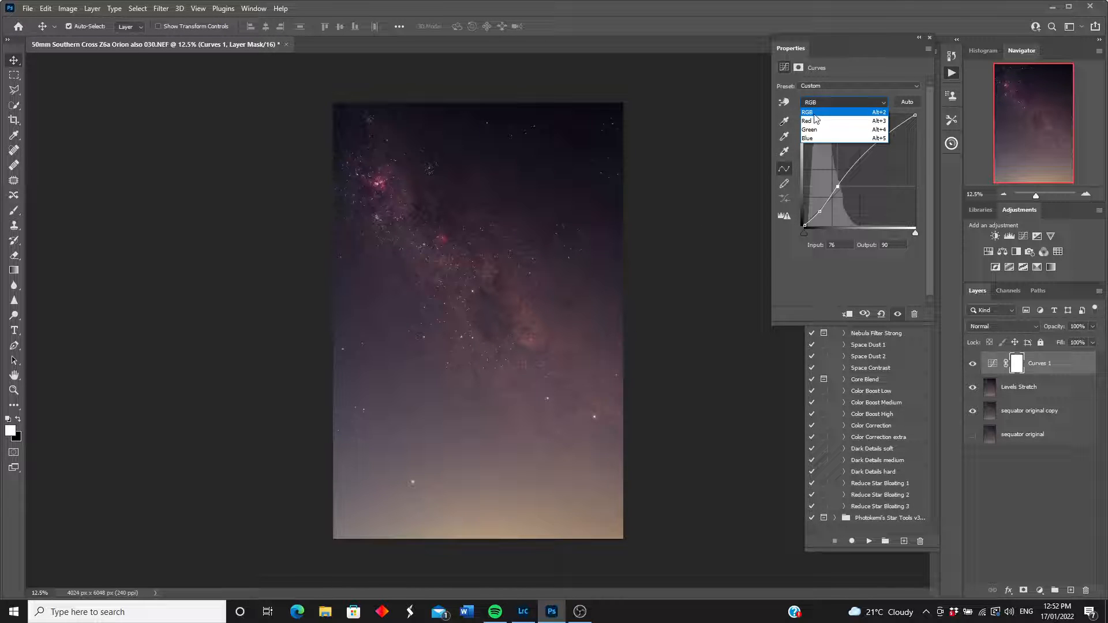
left_click(810, 122)
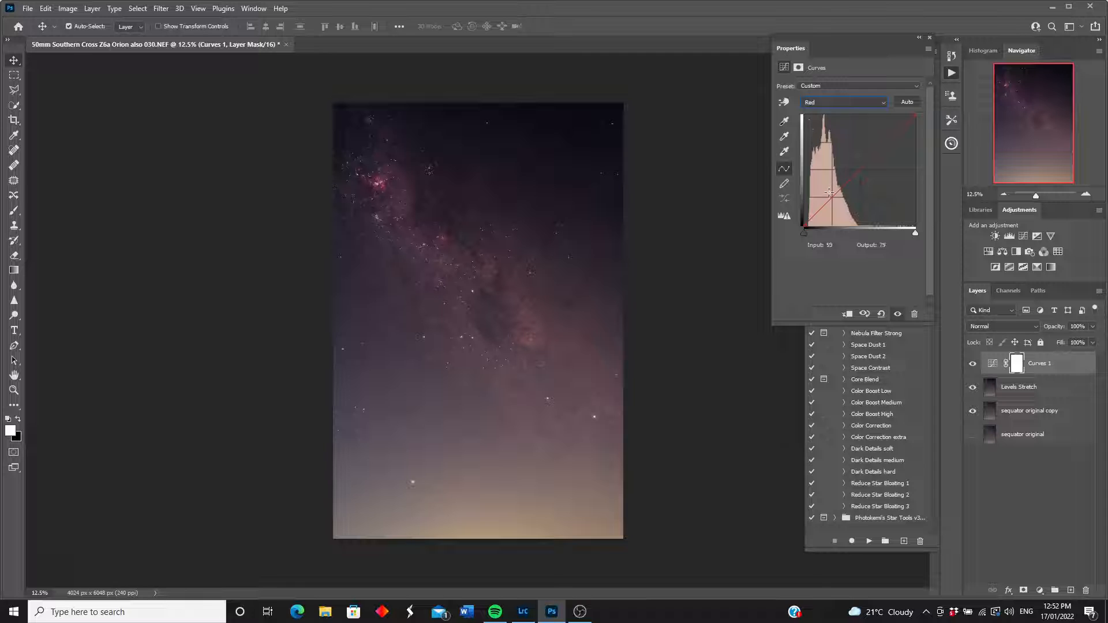
left_click(804, 233)
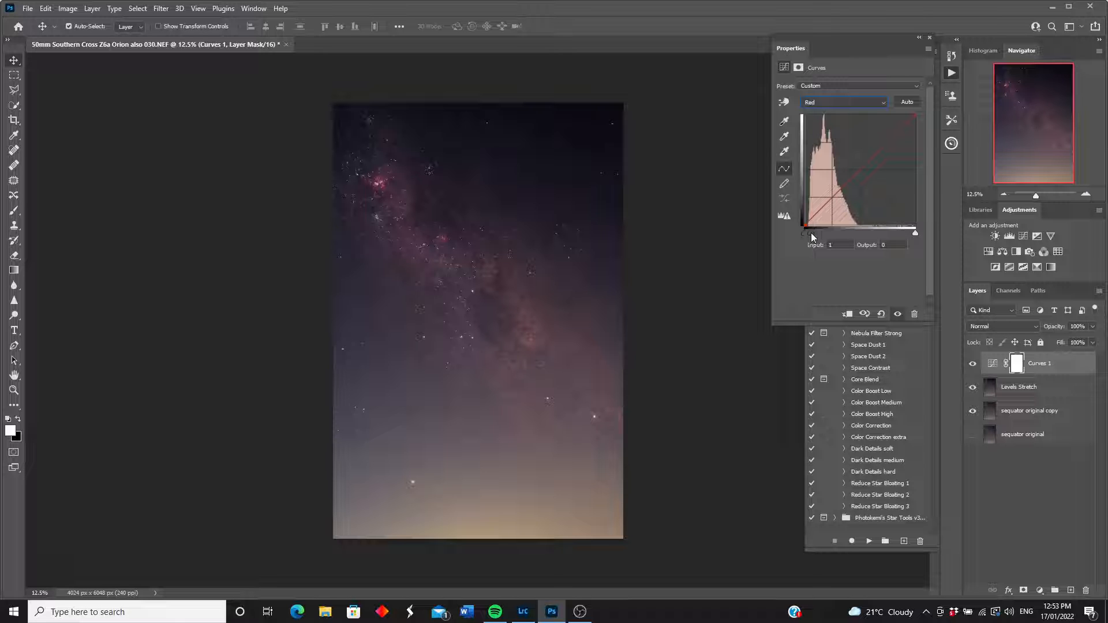
- Add a point at input 59 on the Green channel curve and lower its output slightly
left_click(883, 103)
left_click(833, 135)
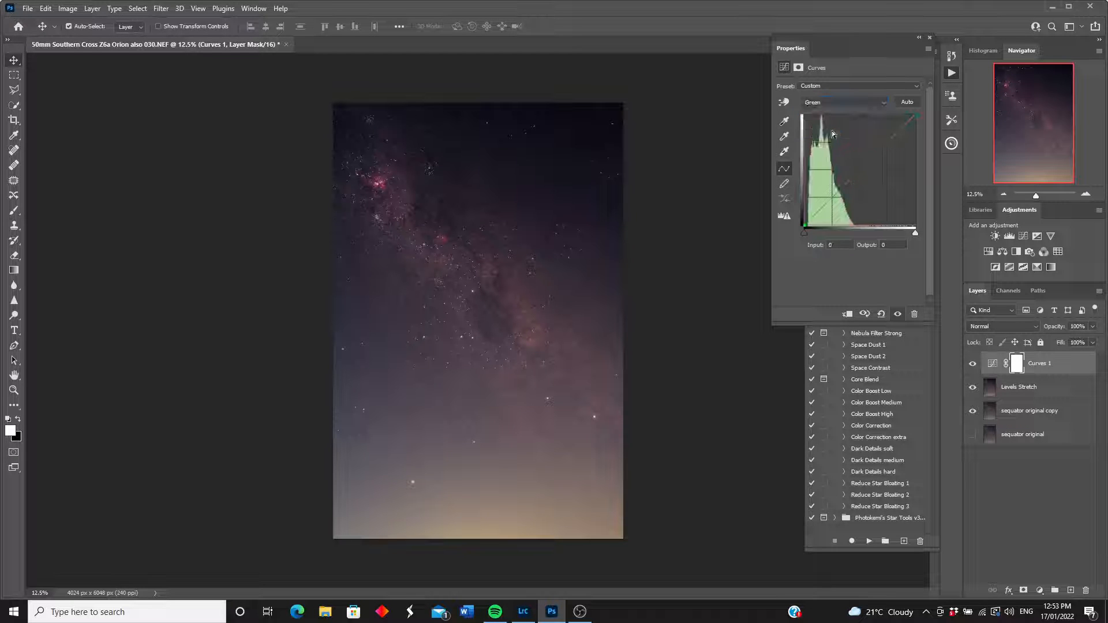
left_click(829, 201)
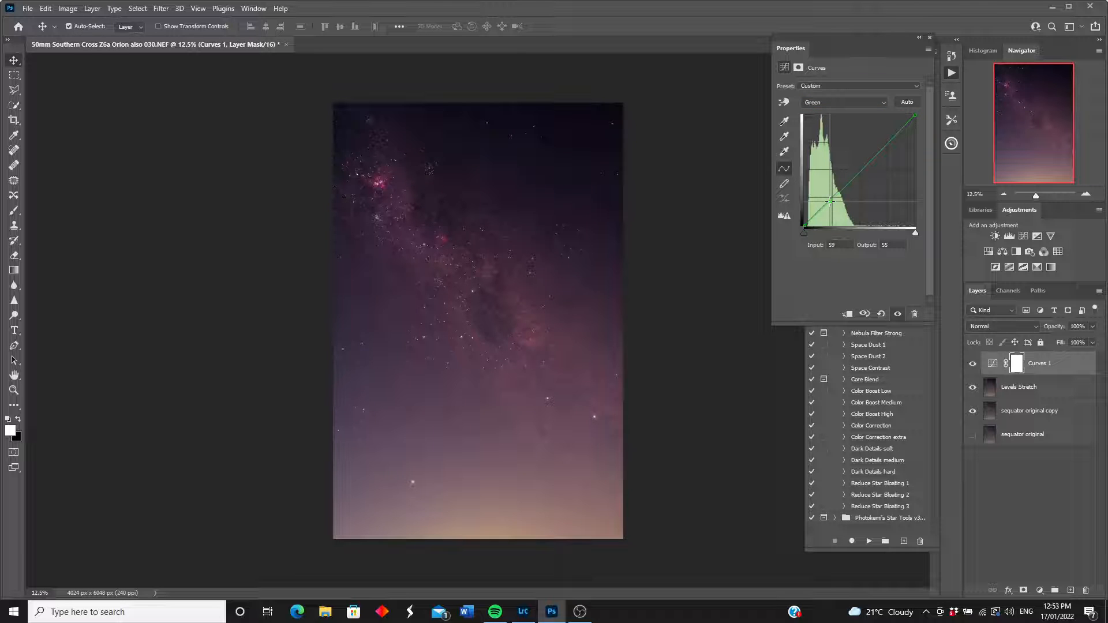
left_click_drag(829, 201, 830, 200)
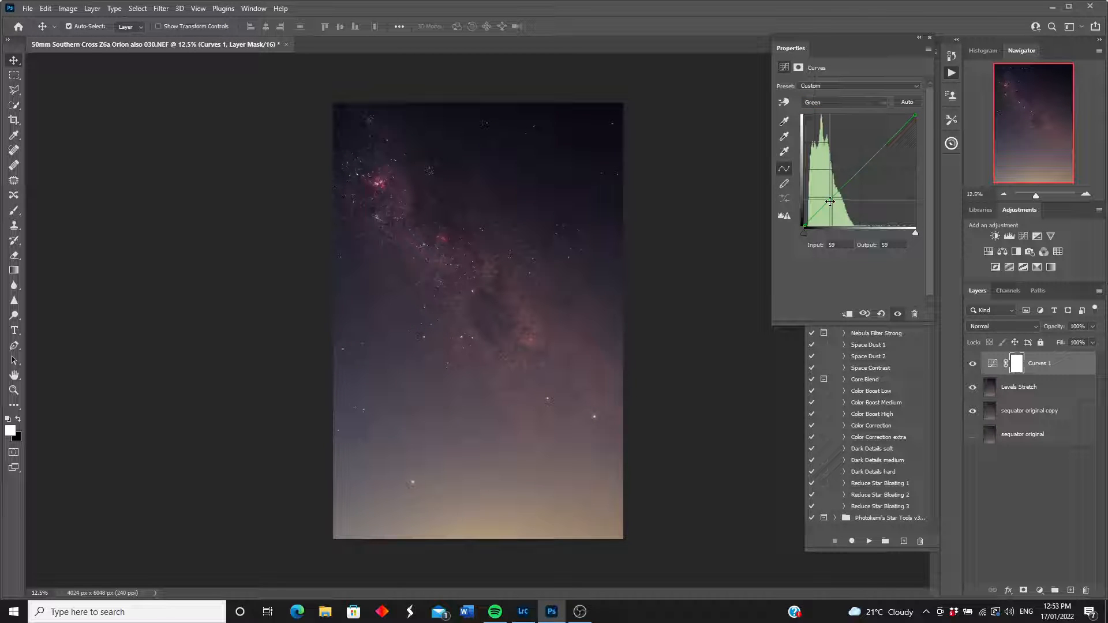
key("Down")
- Add a point at input 59 on the Blue channel curve and fine-tune its output to slightly below the diagonal
left_click(886, 102)
left_click(829, 139)
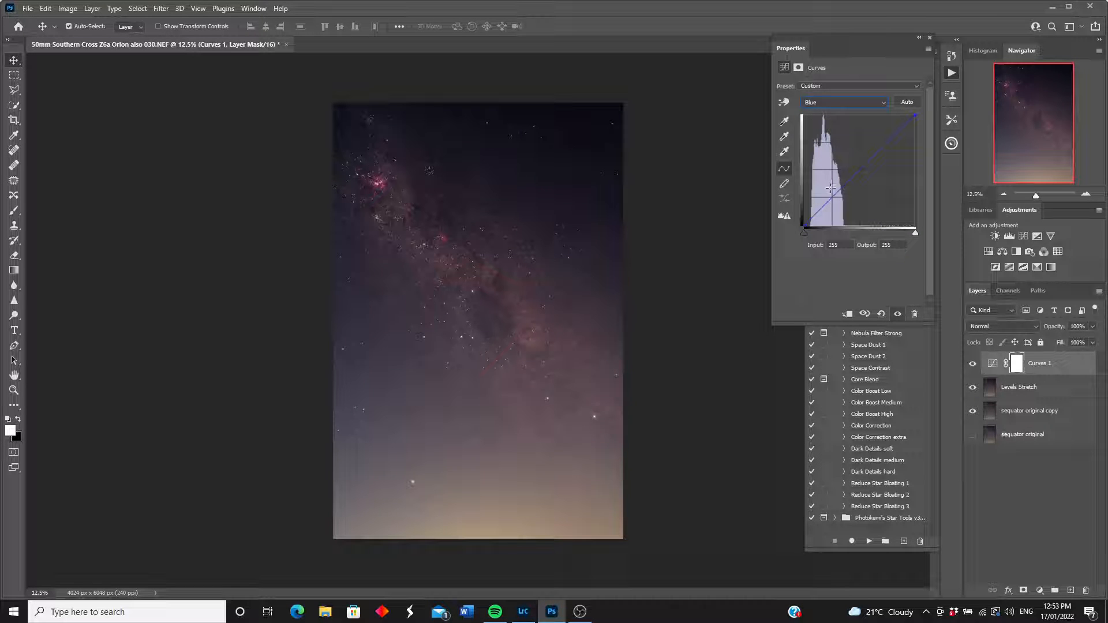
left_click(830, 201)
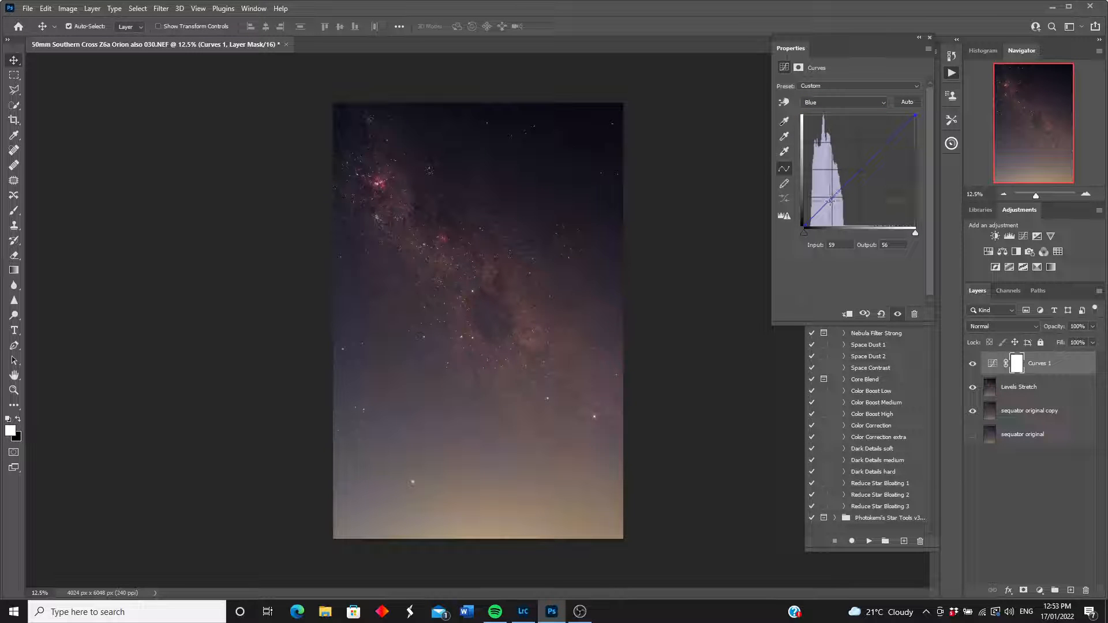
key("Up")
- Compare the image before and after the Curves 1 adjustment by repeatedly hiding and showing that layer
left_click(973, 364)
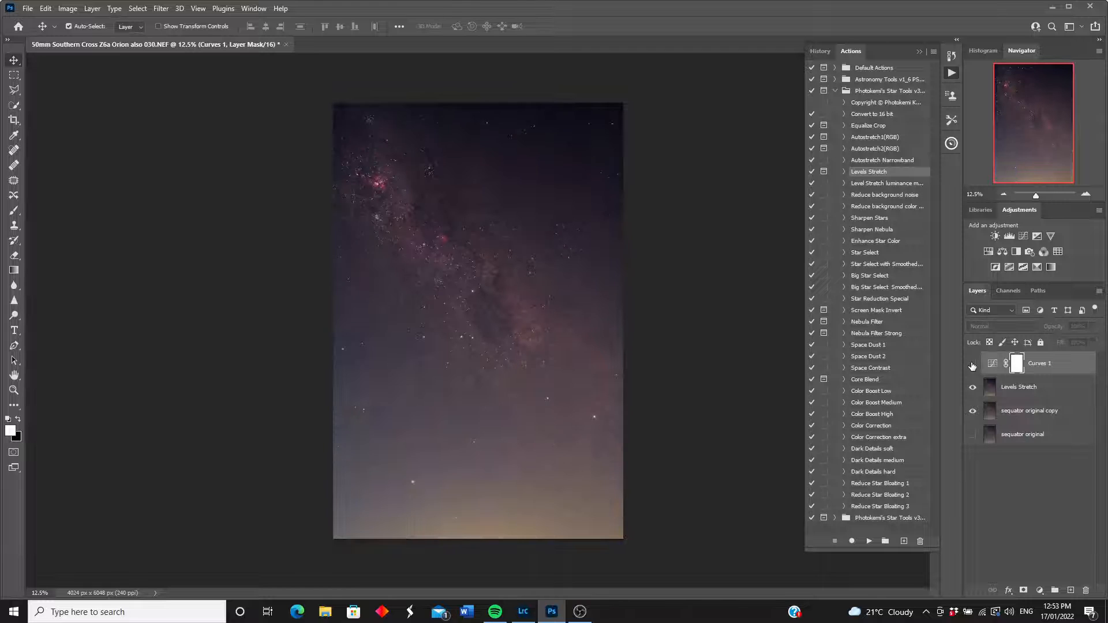
left_click(972, 364)
left_click(972, 364)
left_click(972, 364)
left_click(972, 364)
left_click(972, 364)
left_click(973, 364)
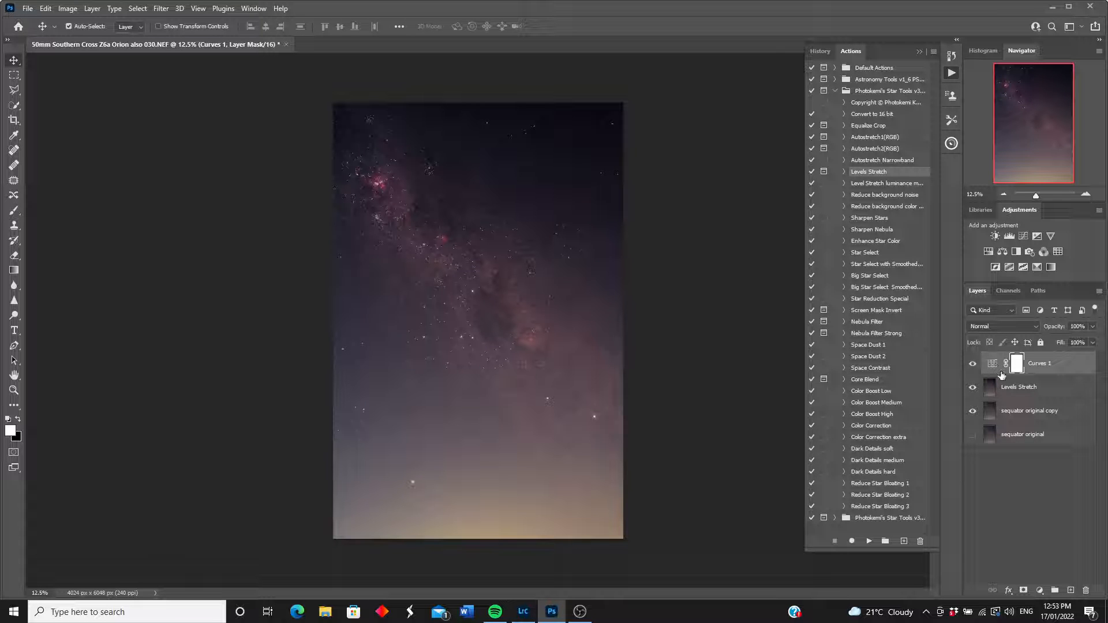
- Readjust Curves 1 by setting the RGB shadow point to input 36, output 35, and a Red channel point to input 59, output 58
double_click(993, 364)
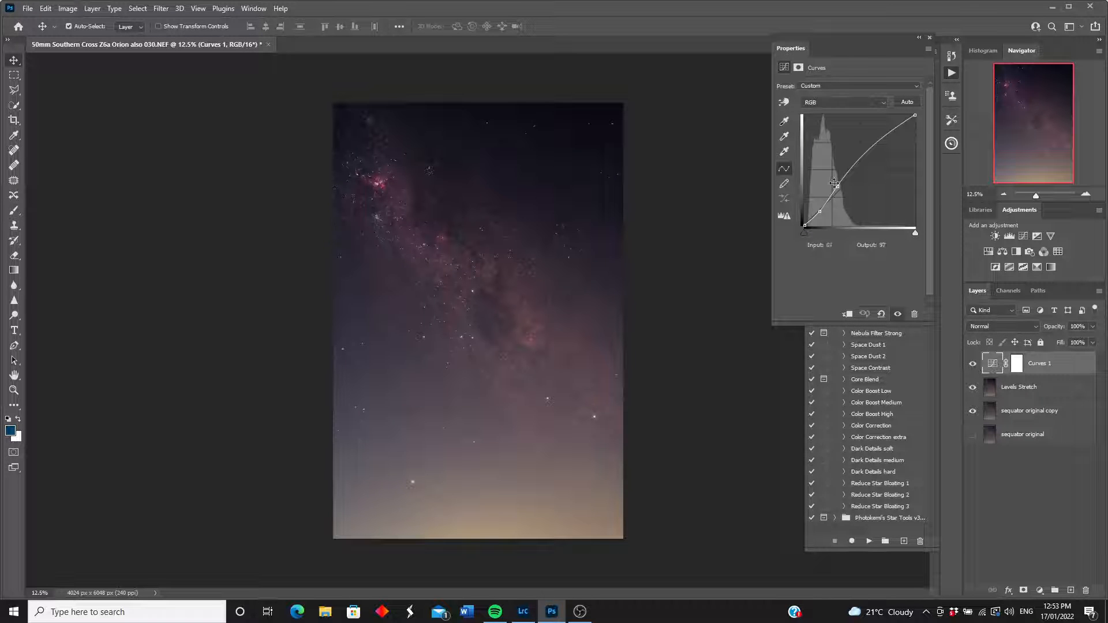
left_click_drag(837, 188, 820, 211)
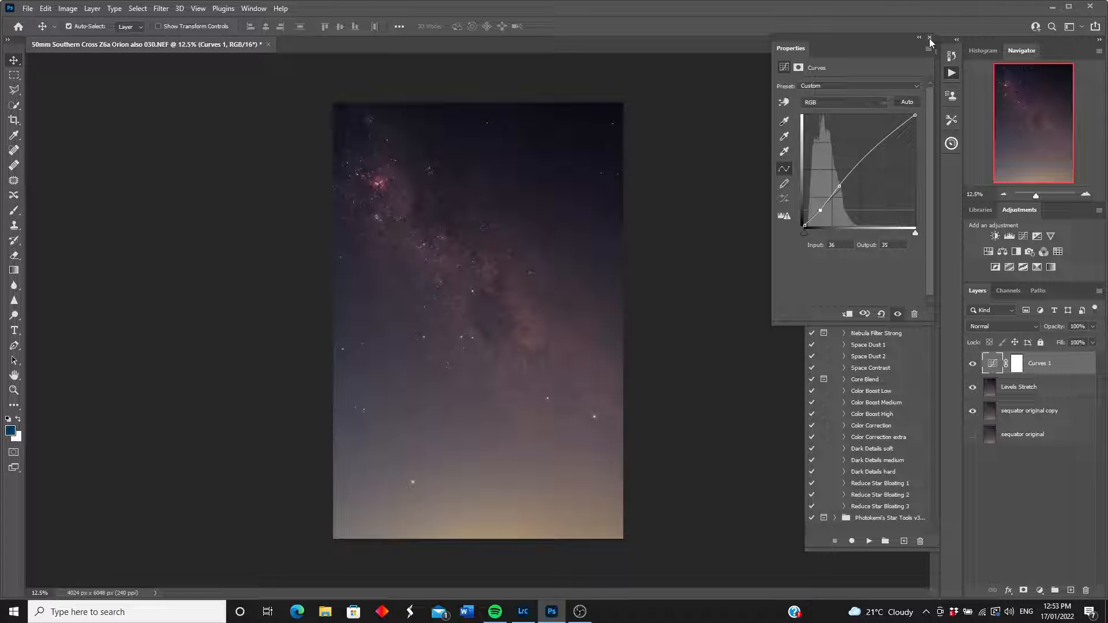
left_click(881, 105)
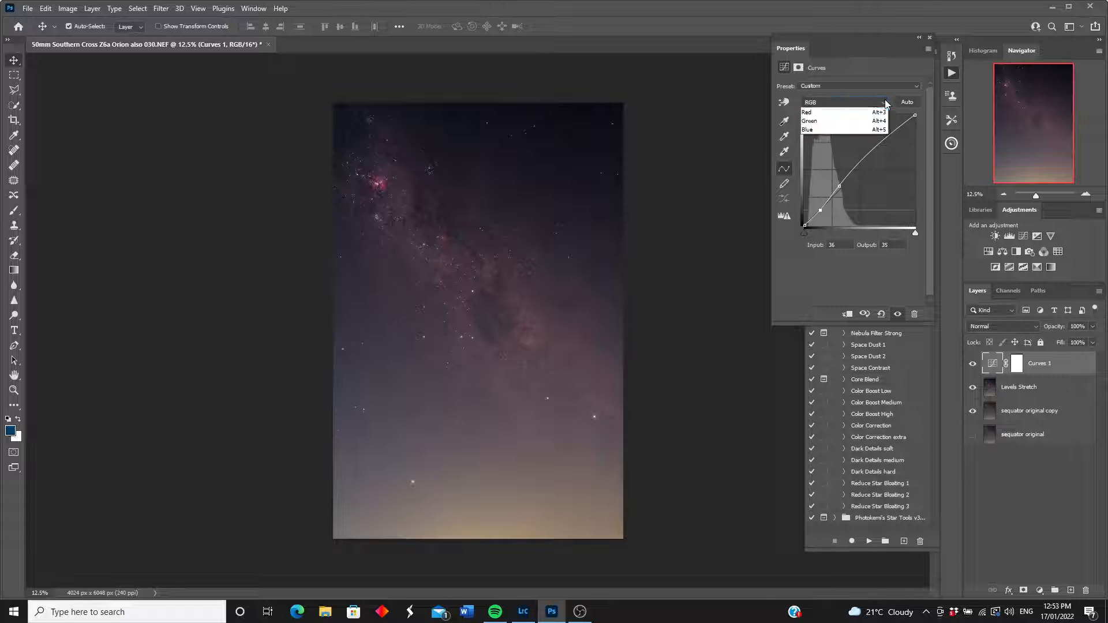
left_click(813, 123)
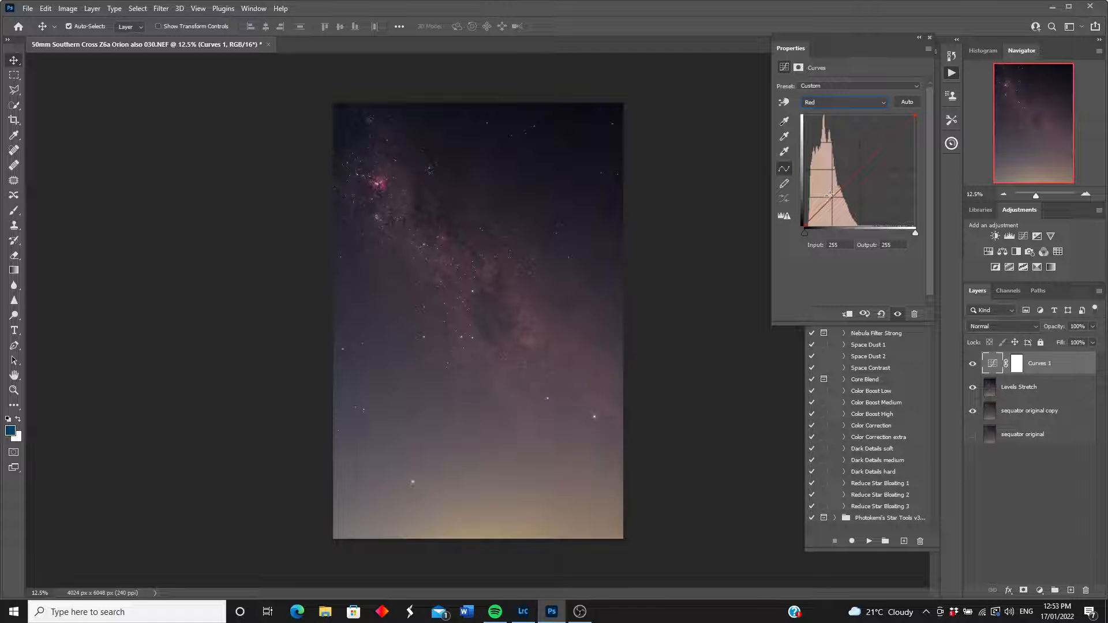
left_click_drag(829, 199, 829, 200)
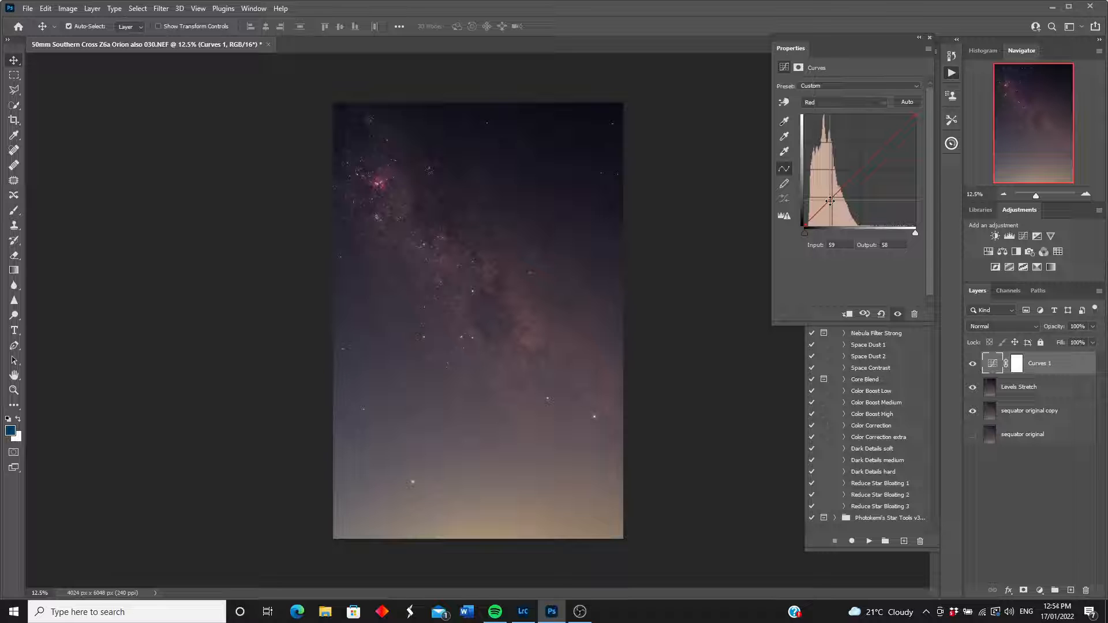
- Fine-tune the Red channel point at input 59 on the Curves 1 adjustment and close its settings
left_click_drag(829, 200, 830, 201)
key("Up")
left_click(930, 37)
- Hide the sequator original copy layer and merge the visible Curves 1 and Levels Stretch layers into one
left_click(972, 410)
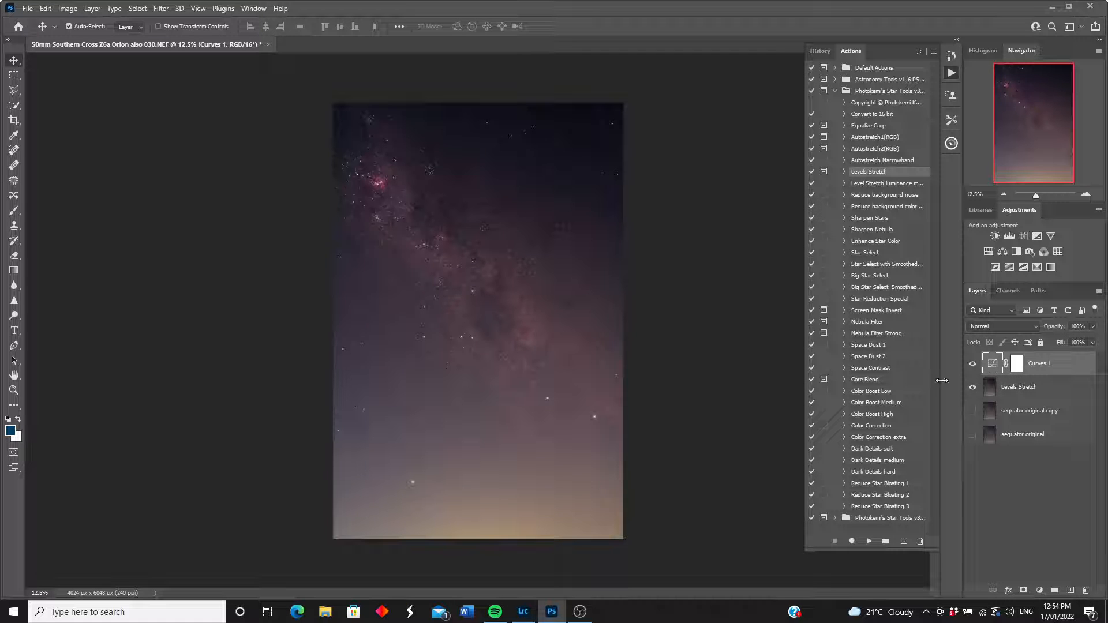
left_click(972, 411)
left_click(93, 8)
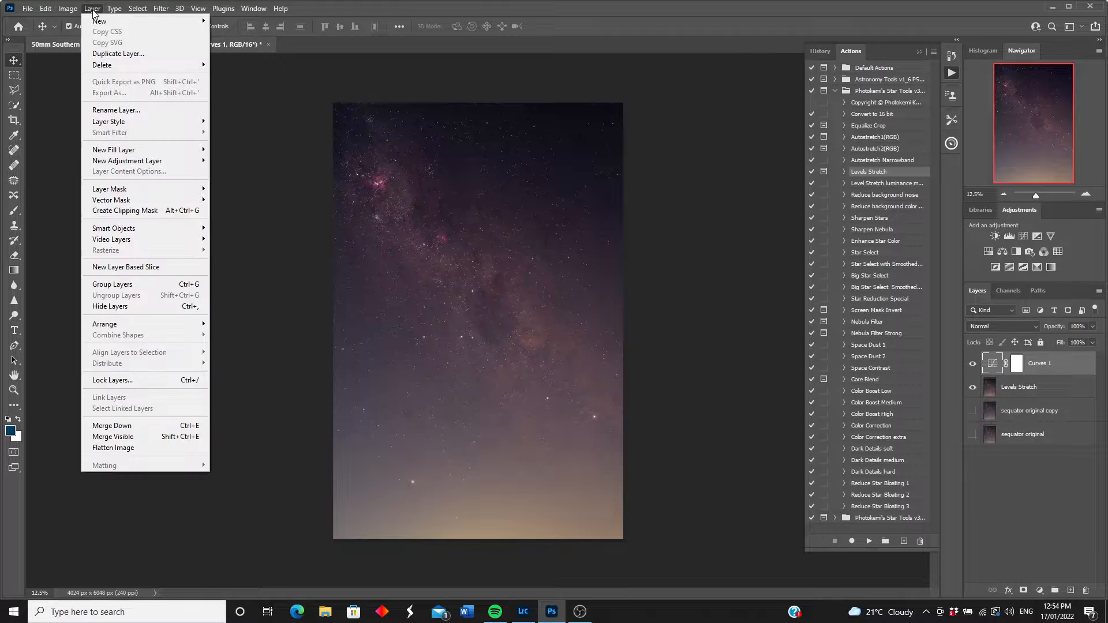
left_click(113, 436)
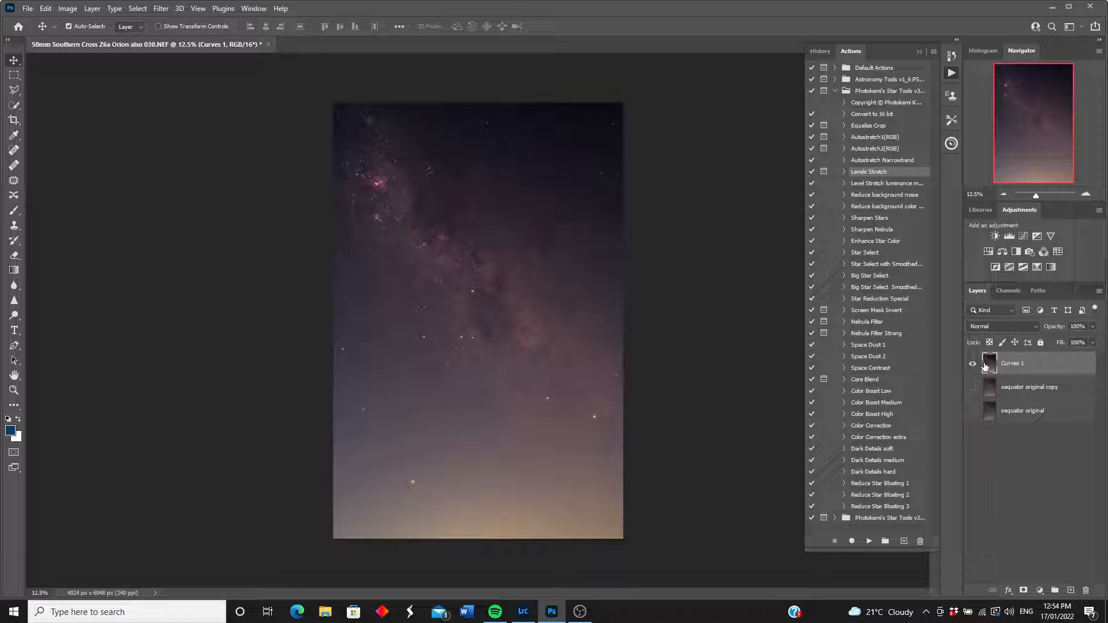
- Duplicate the merged Curves 1 layer and rename the copy "starless"
left_click(92, 9)
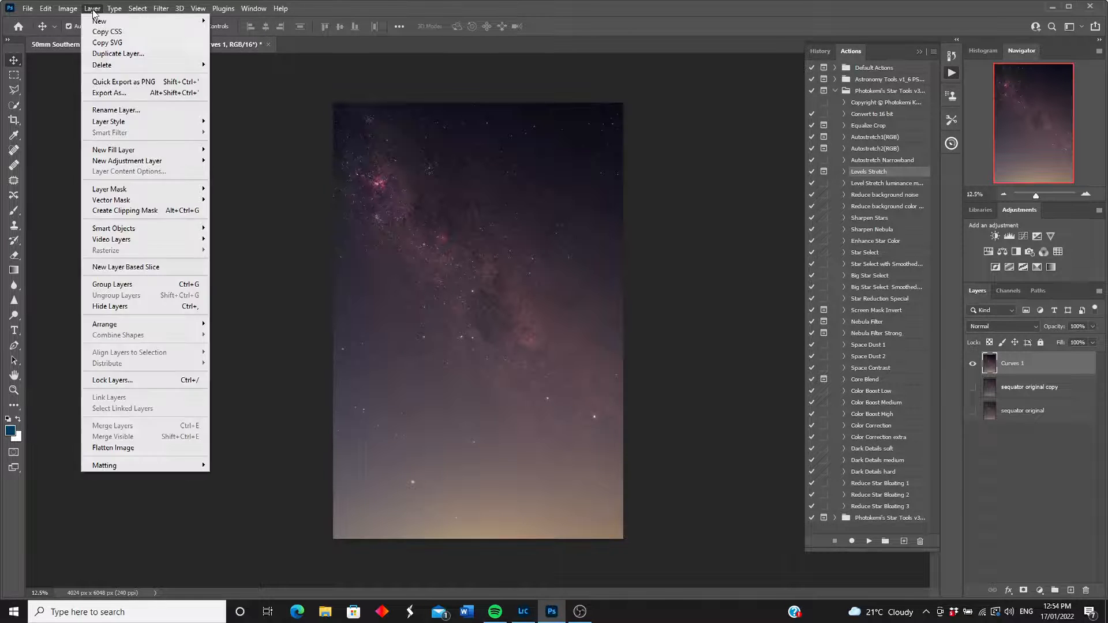
left_click(120, 55)
left_click(785, 154)
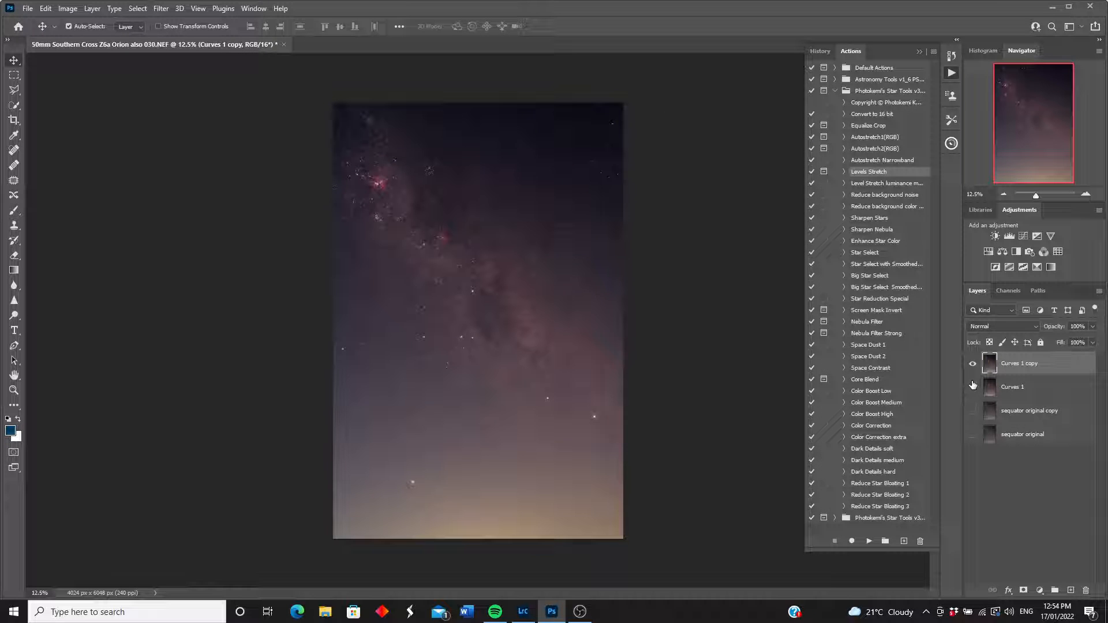
double_click(1005, 362)
type("starless")
key("Return")
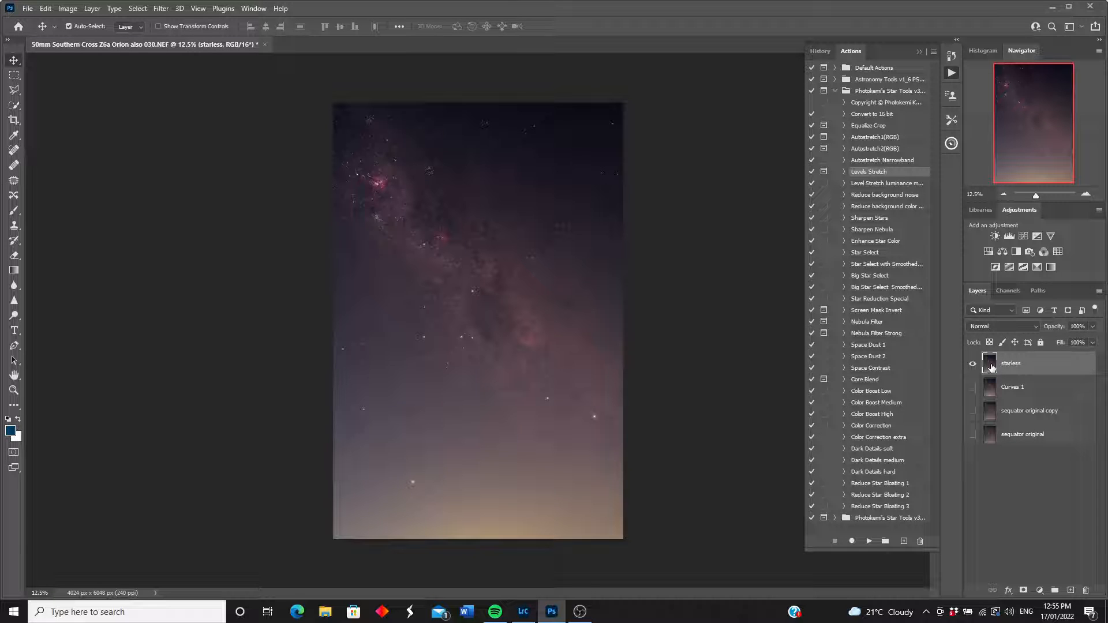
- Remove the stars from the starless layer with the RC-Astro StarXTerminator filter
left_click(160, 10)
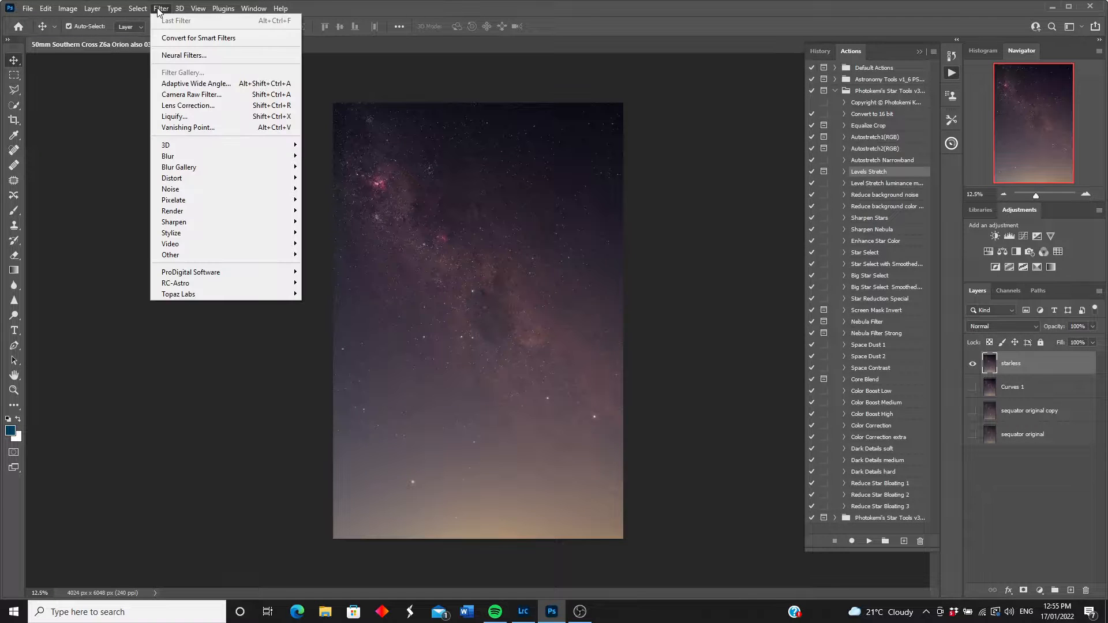
mouse_move(188, 286)
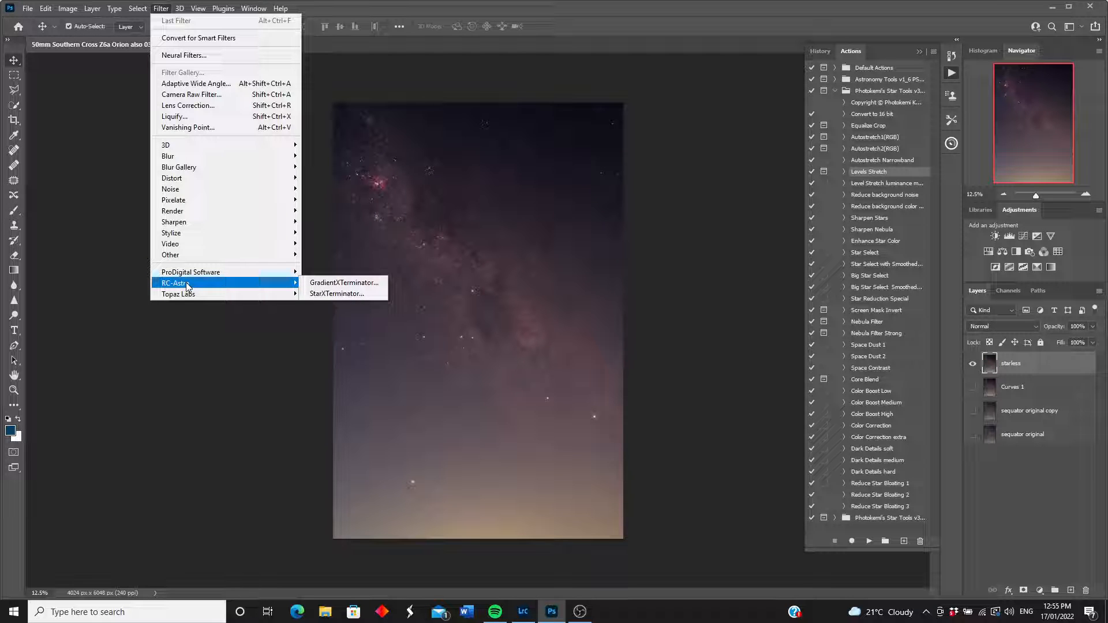
left_click(330, 294)
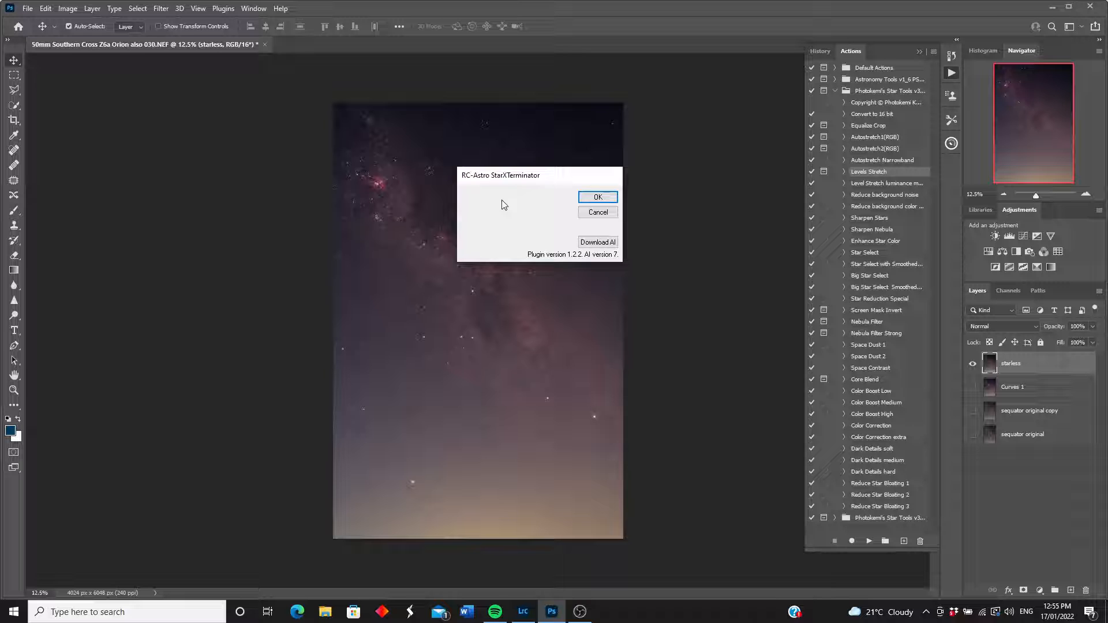
left_click(597, 197)
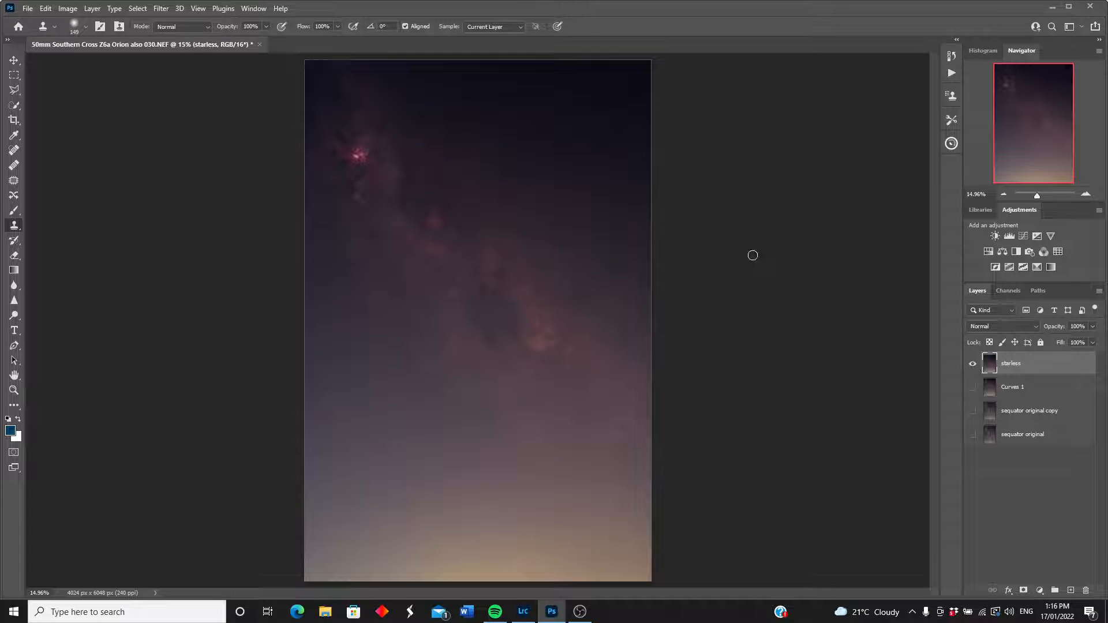
- Compare the starless layer with Curves 1 across the whole image by switching layer visibility
left_click(972, 388)
left_click(972, 366)
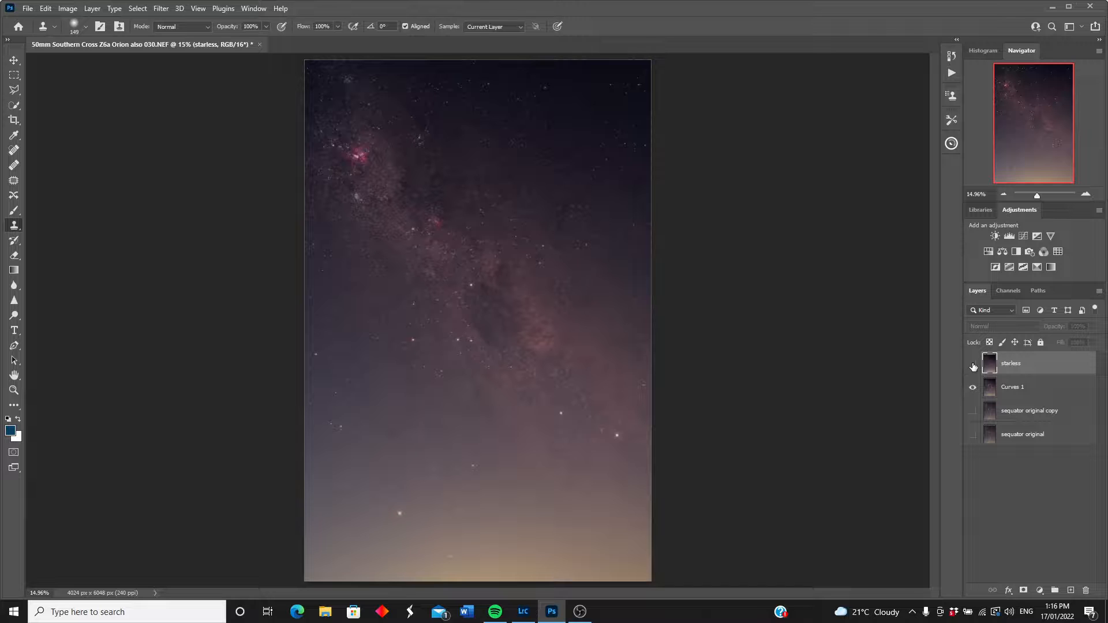
left_click(971, 366)
left_click(972, 366)
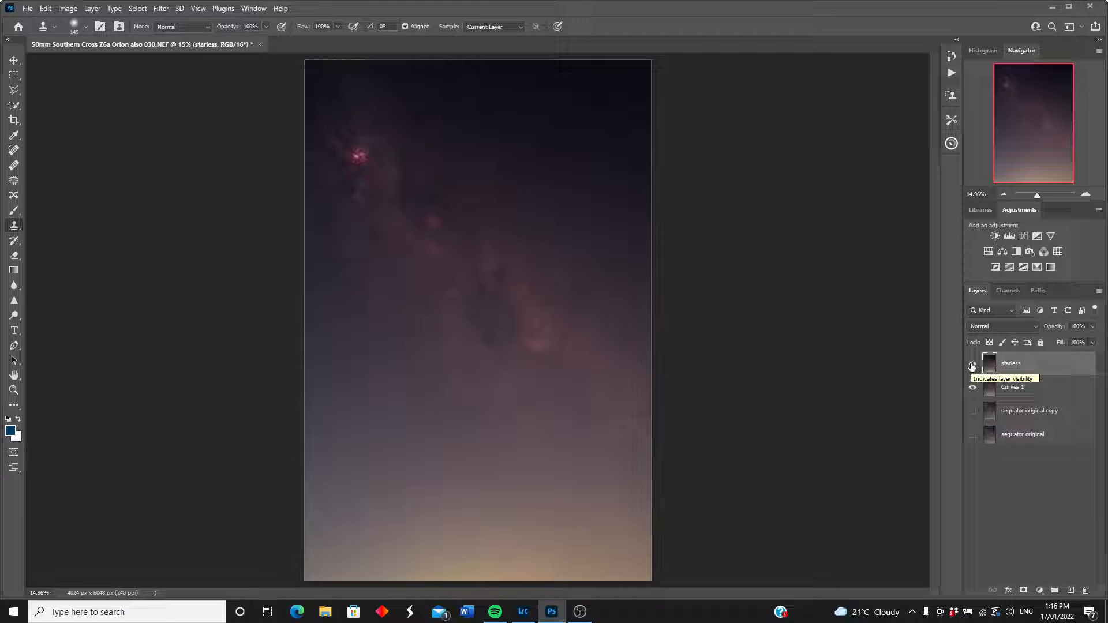
left_click(973, 387)
- Inspect the starless layer at 100% against Curves 1 and check the Milky Way and nebula areas for star-removal artefacts
left_click_drag(1037, 196, 1044, 192)
left_click_drag(1028, 134, 1017, 155)
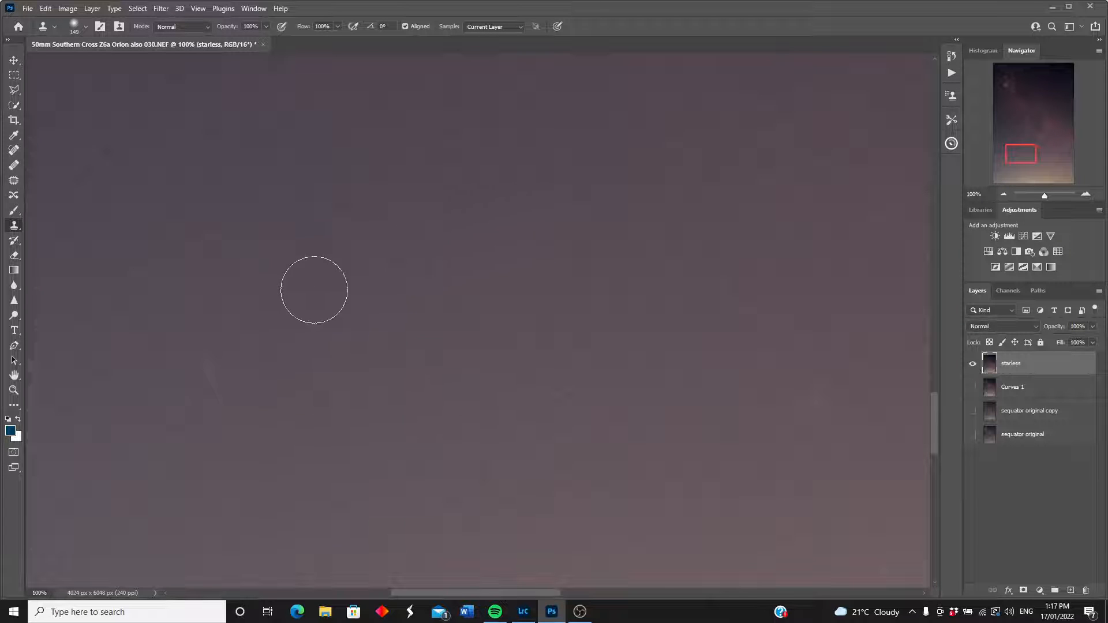
left_click(972, 388)
left_click(971, 363)
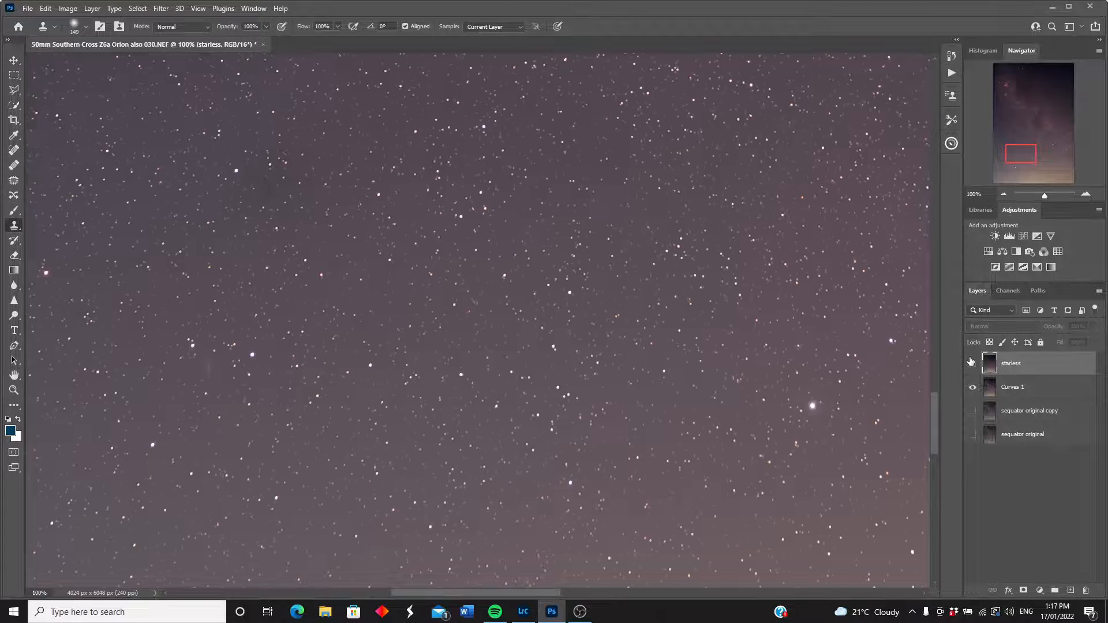
left_click(972, 363)
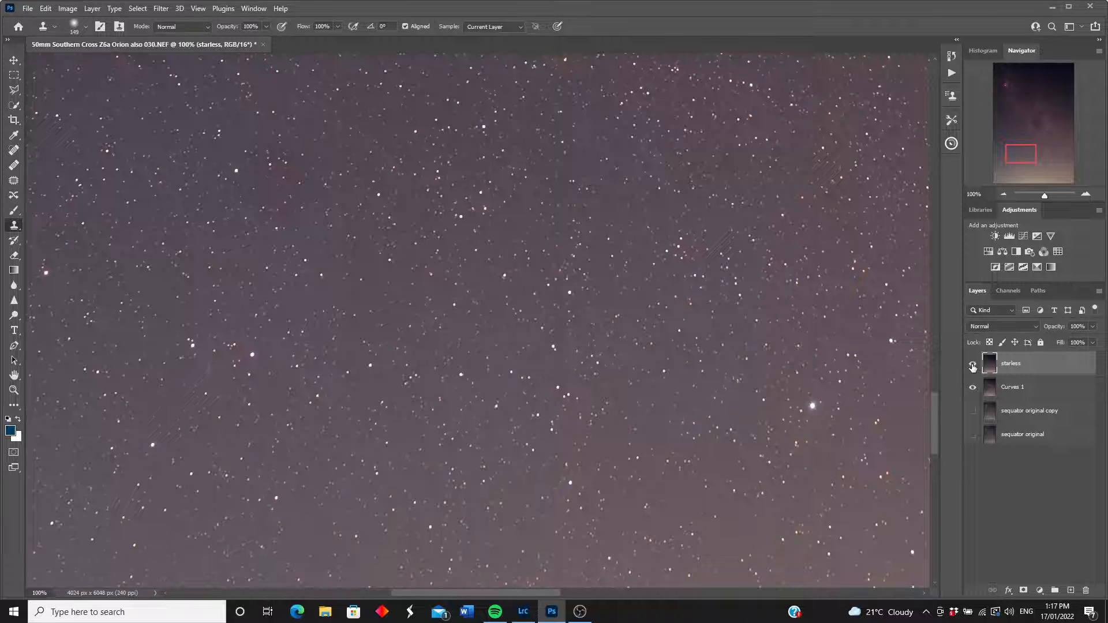
left_click(972, 388)
left_click_drag(1019, 156, 1039, 143)
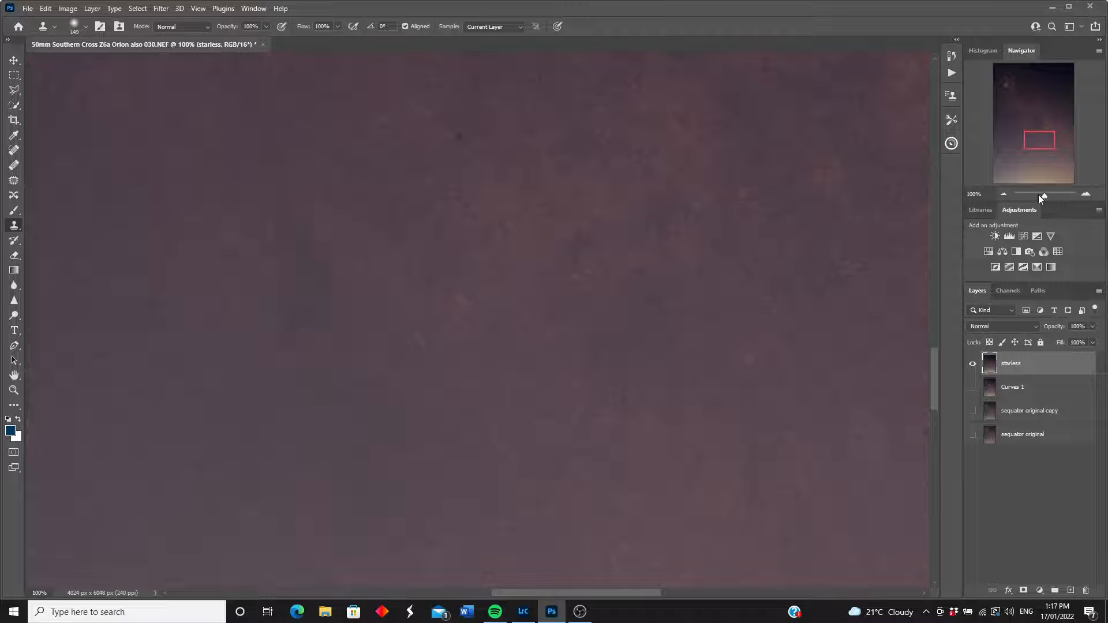
left_click_drag(1046, 196, 1040, 198)
left_click_drag(1031, 150, 1028, 104)
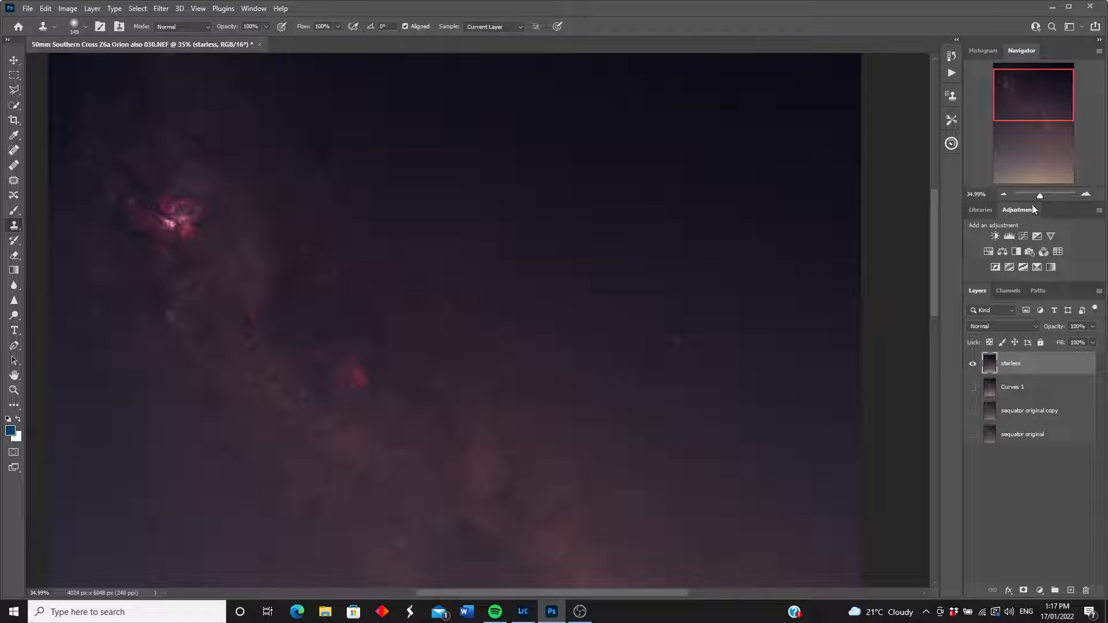
left_click_drag(1039, 197, 1038, 198)
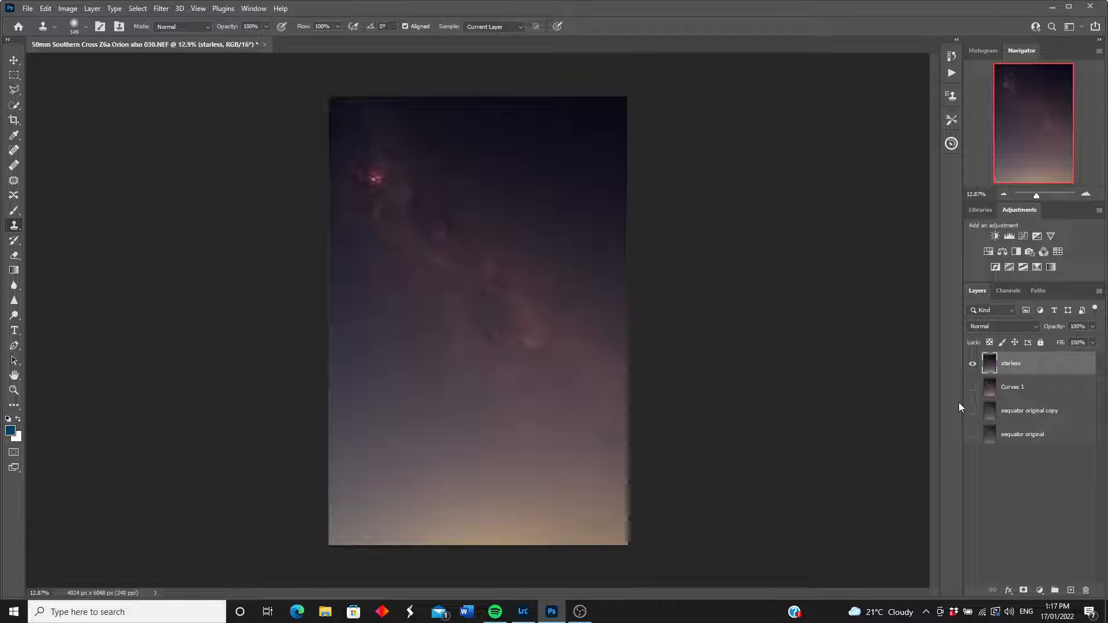
- Duplicate the Curves 1 layer as "stars only" and hide the original Curves 1, keeping the starless layer visible
left_click(990, 390)
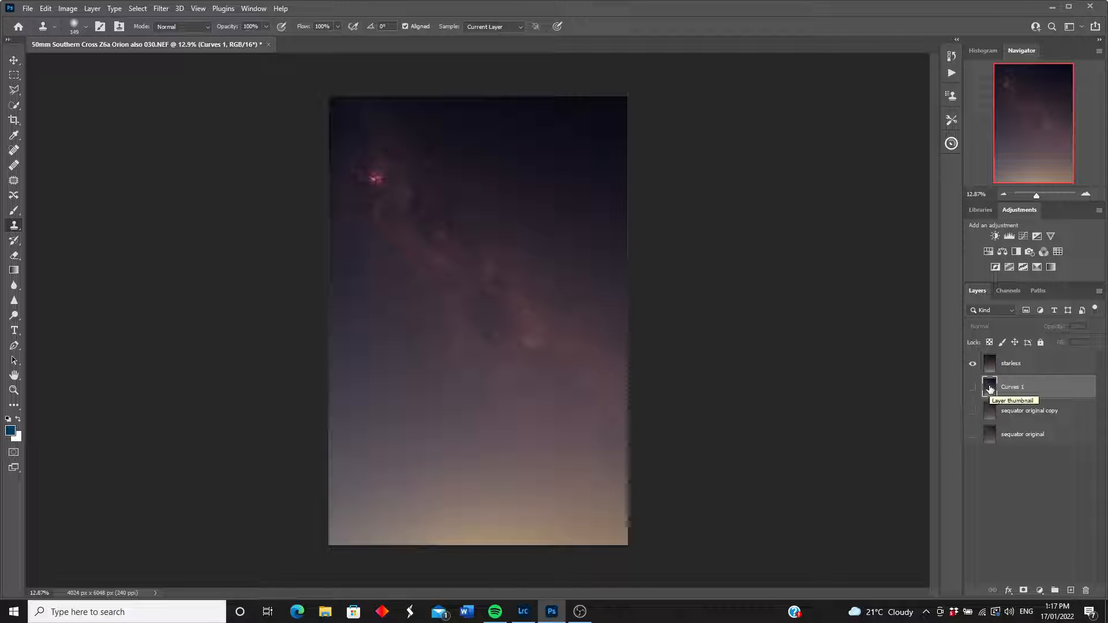
left_click(972, 387)
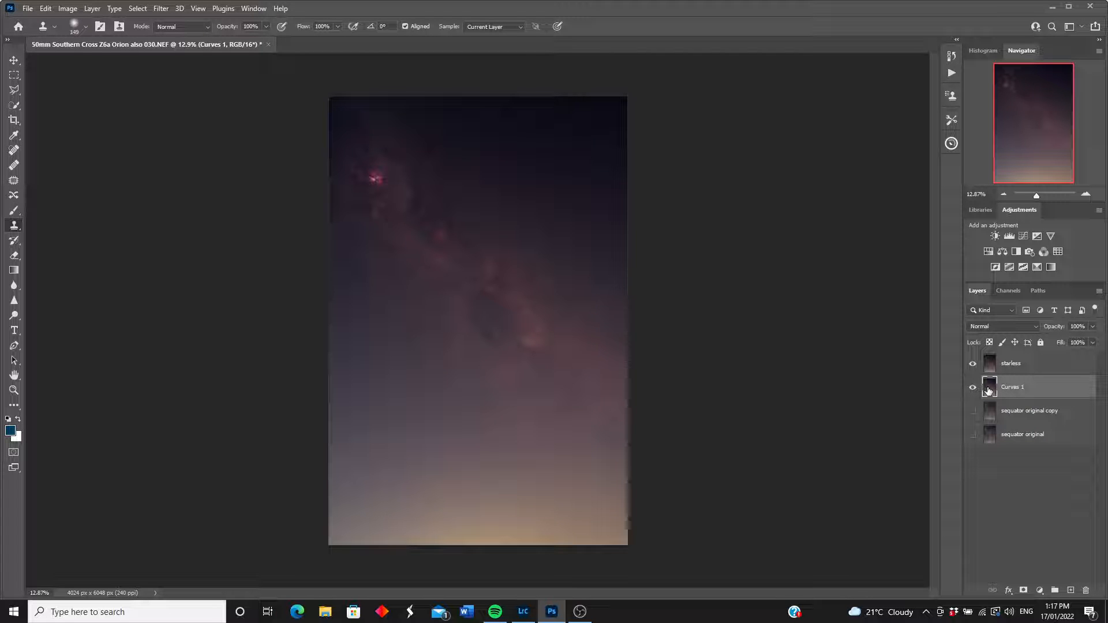
left_click(93, 8)
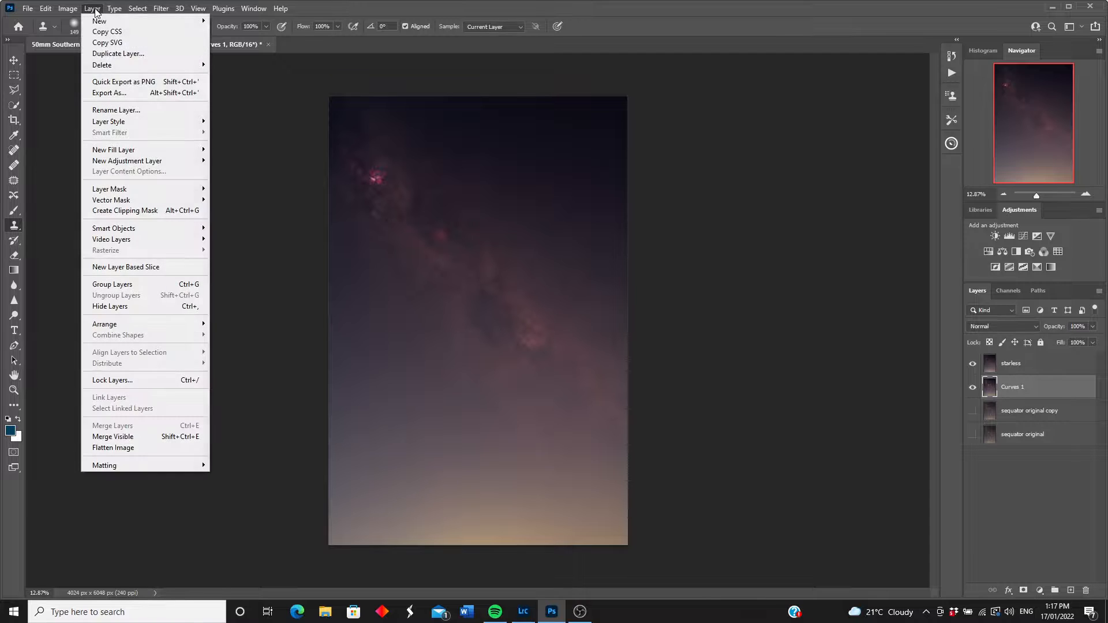
left_click(114, 53)
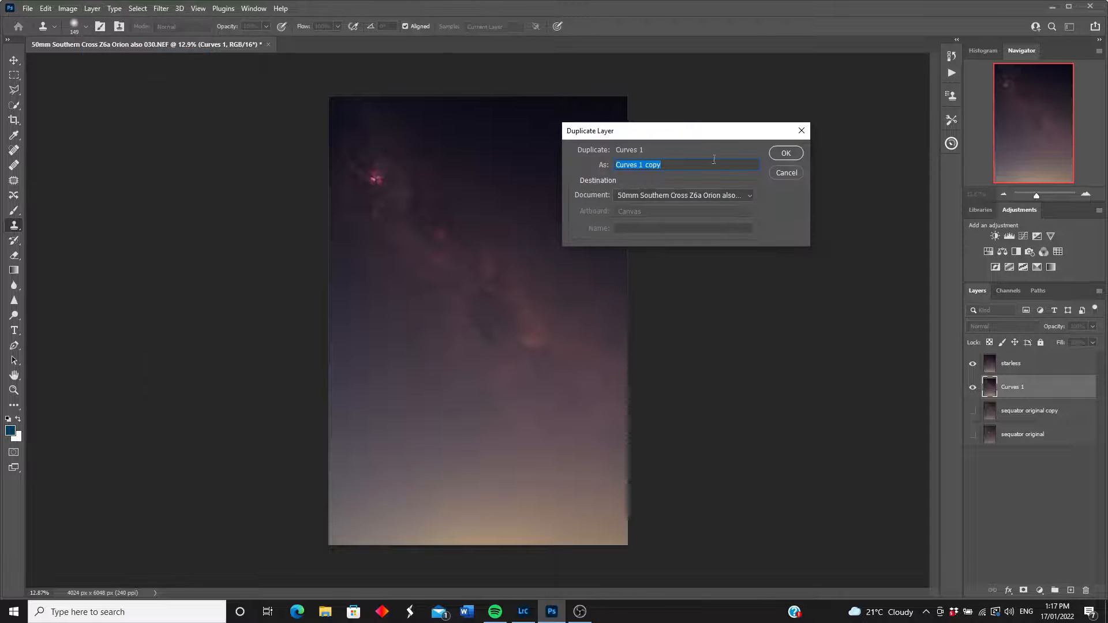
type("stars only")
left_click(785, 154)
left_click(972, 410)
left_click(973, 363)
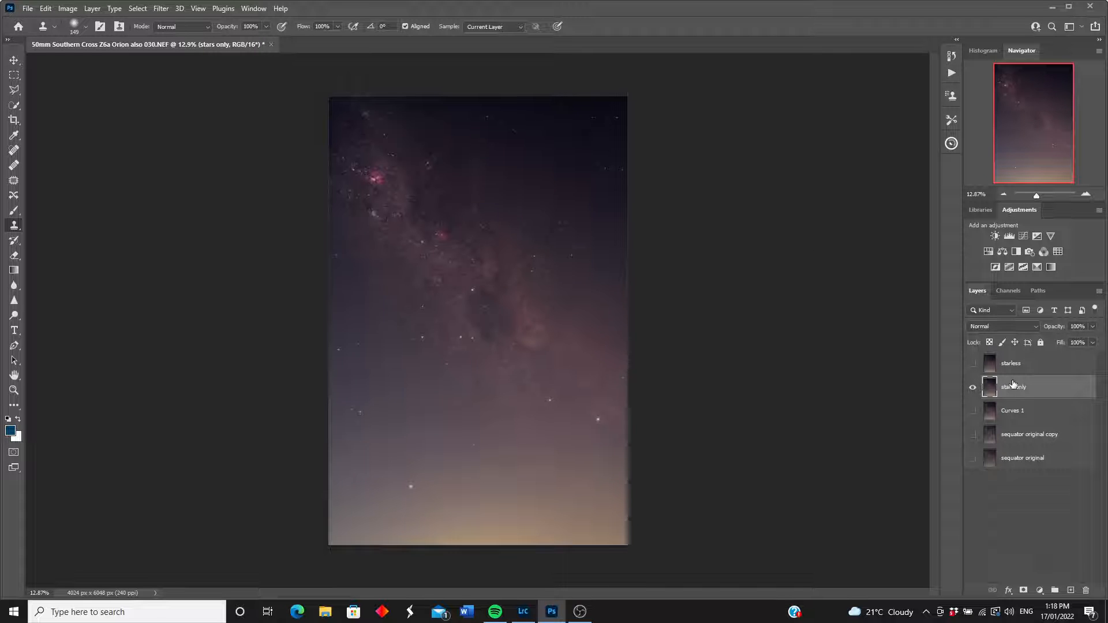
left_click(973, 364)
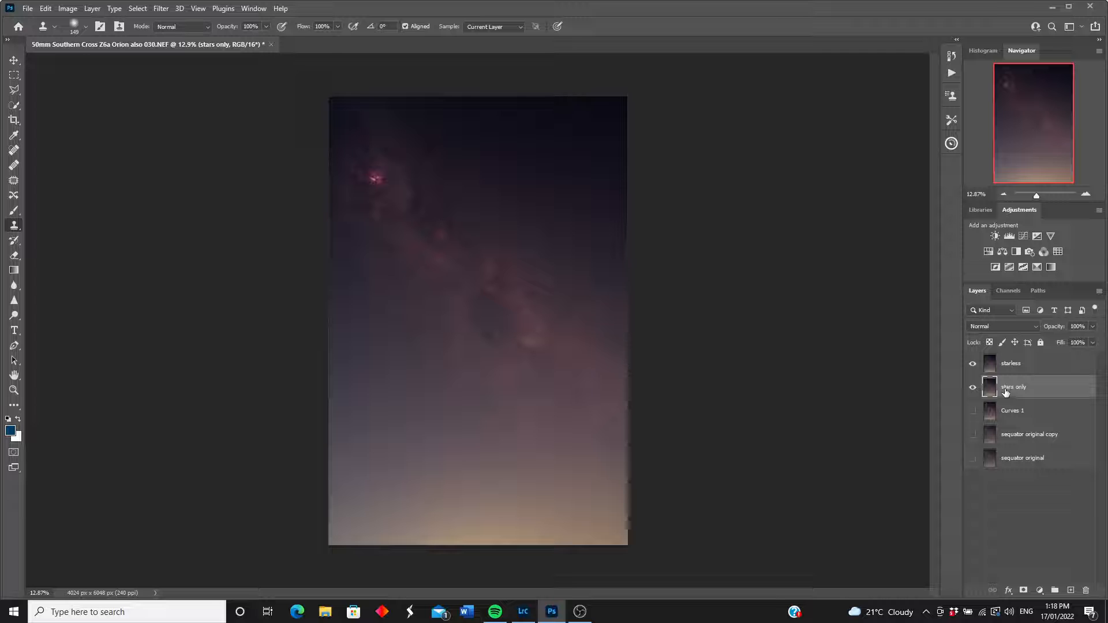
- Use Apply Image on the stars only layer with the starless layer as source, Subtract blending, 100% opacity, scale 1 and offset 2
left_click(67, 9)
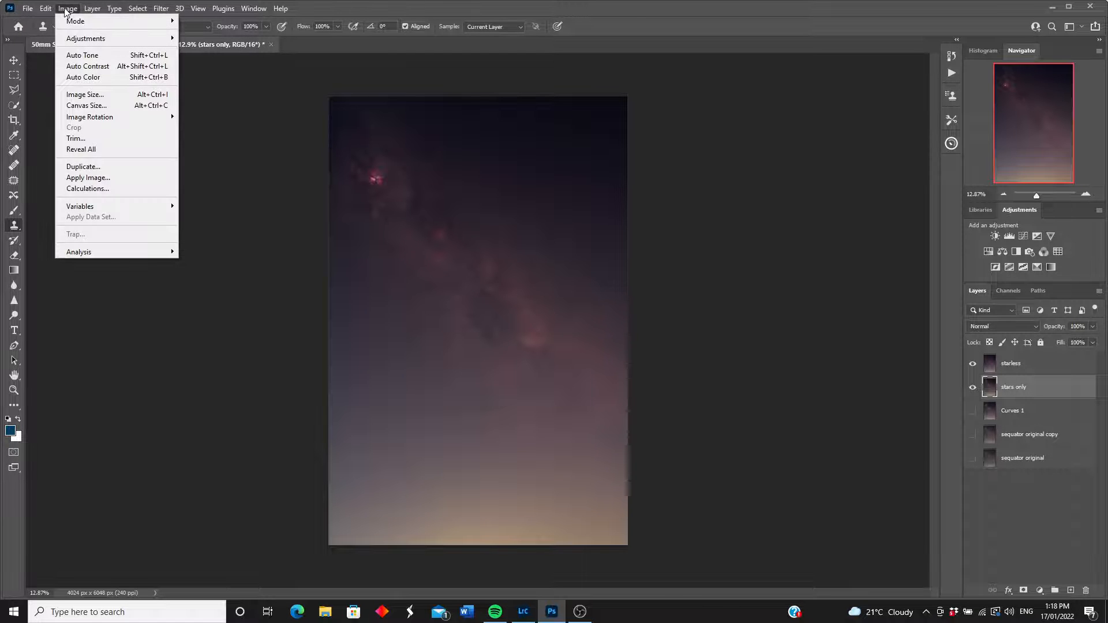
left_click(90, 178)
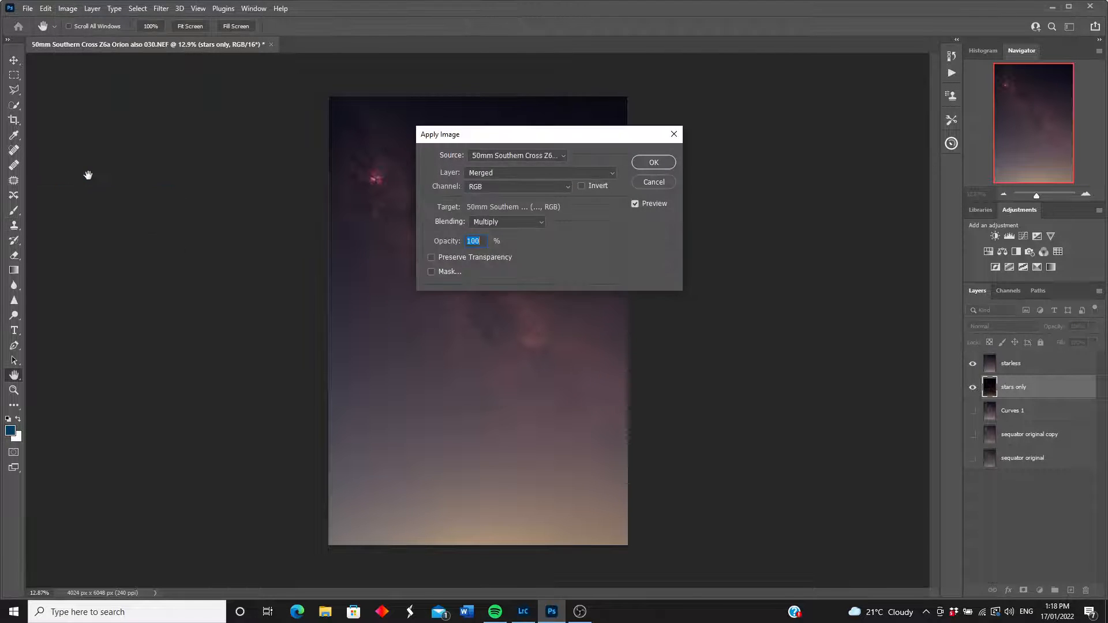
left_click_drag(592, 141, 687, 145)
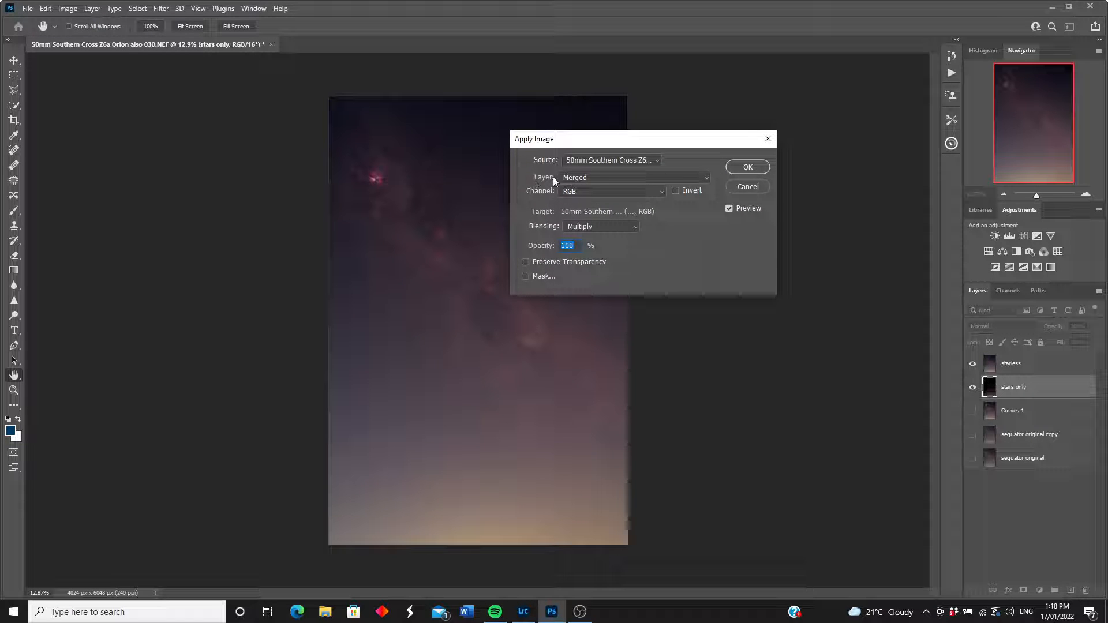
left_click(707, 179)
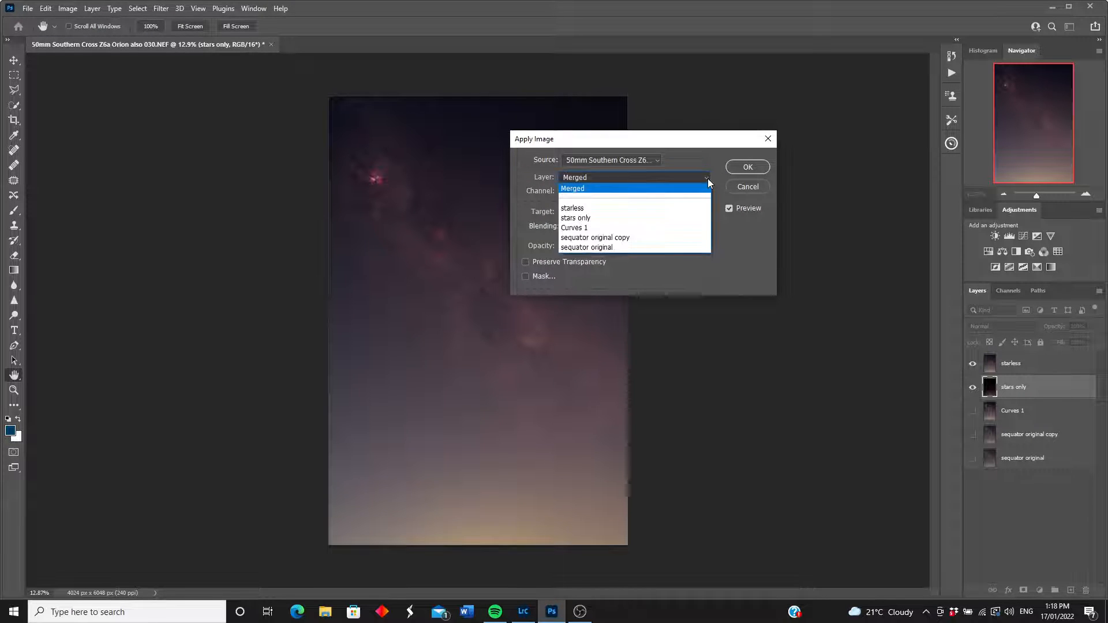
left_click(573, 209)
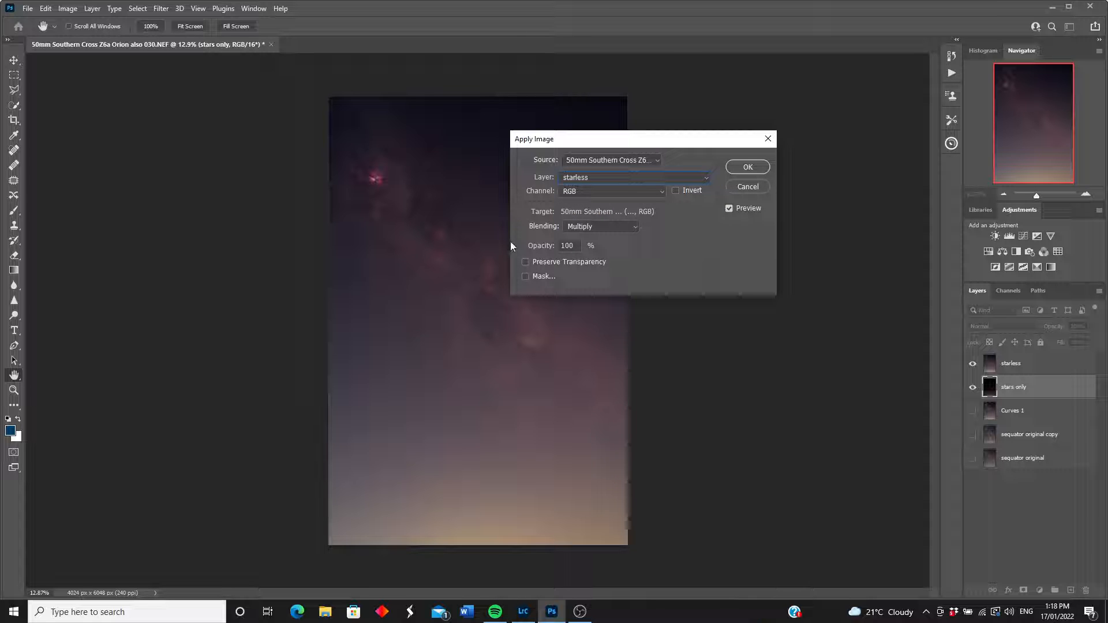
left_click(636, 227)
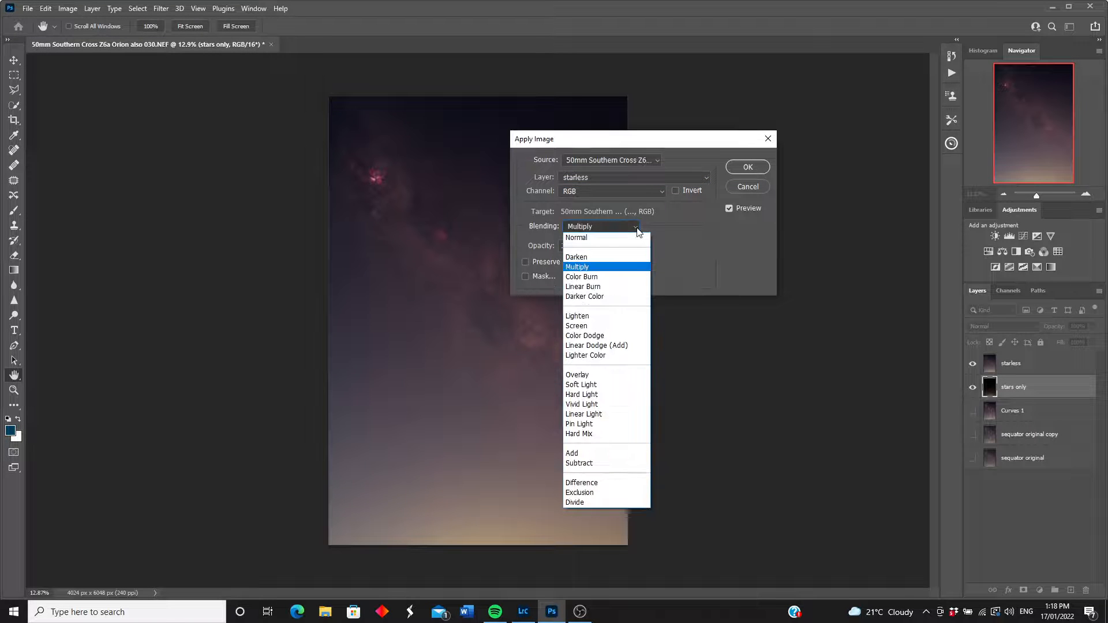
left_click(578, 463)
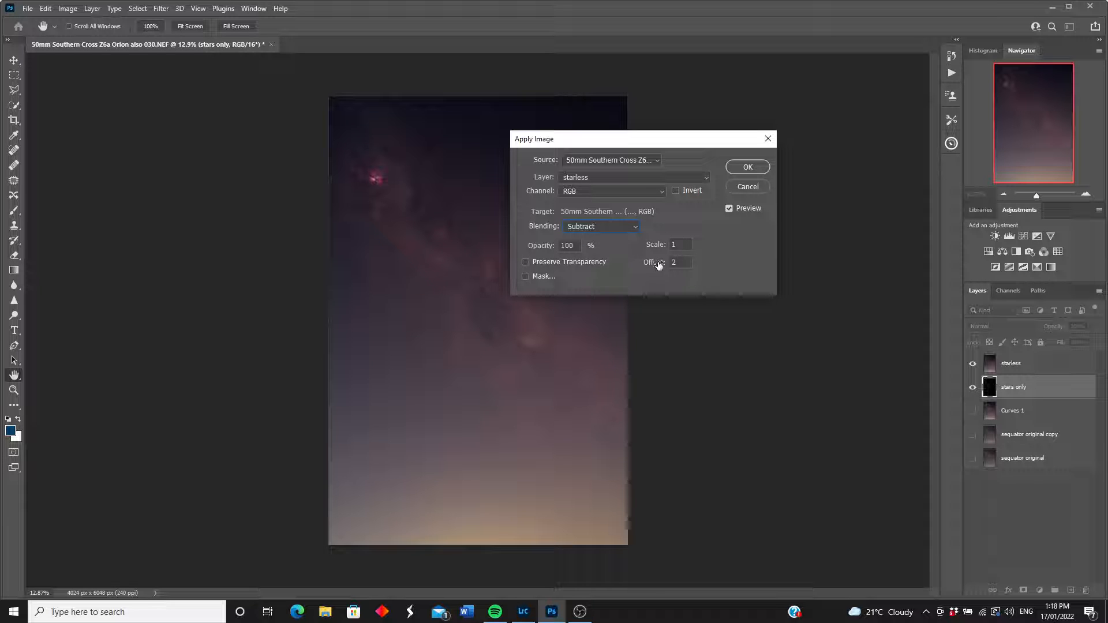
left_click(748, 166)
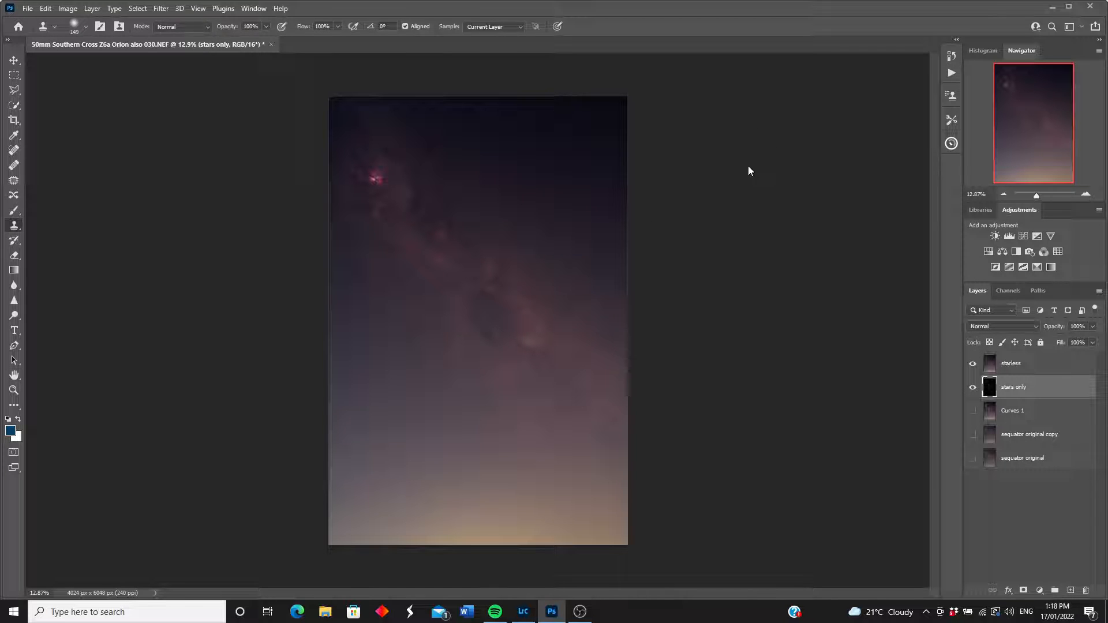
- Hide the starless layer and examine the extracted stars on the stars only layer at about 40% zoom
left_click(972, 363)
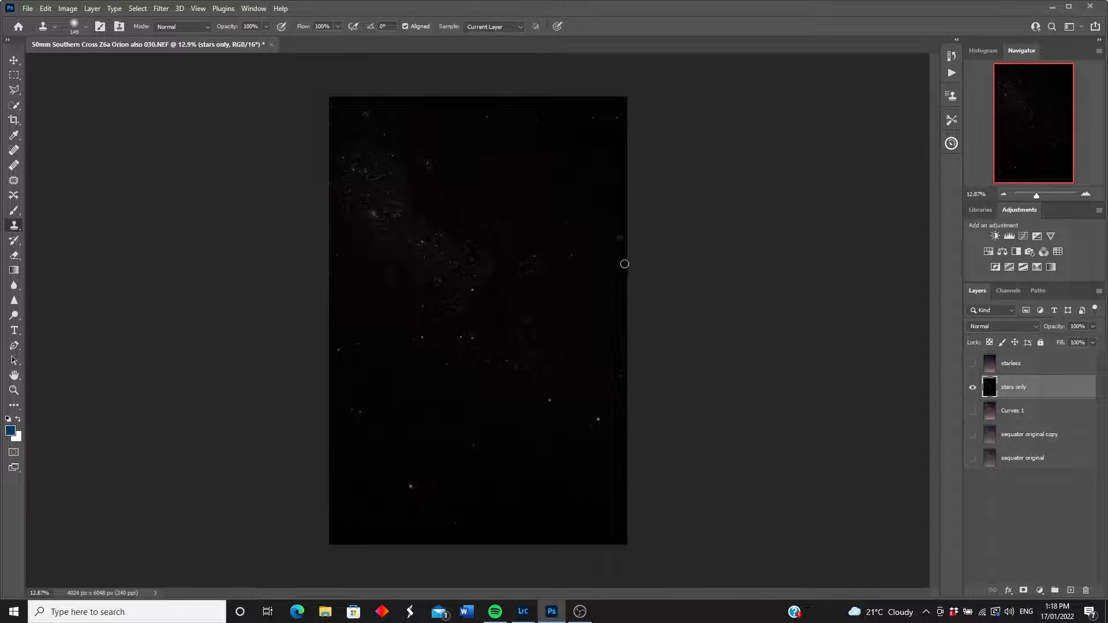
left_click_drag(1037, 199, 1041, 196)
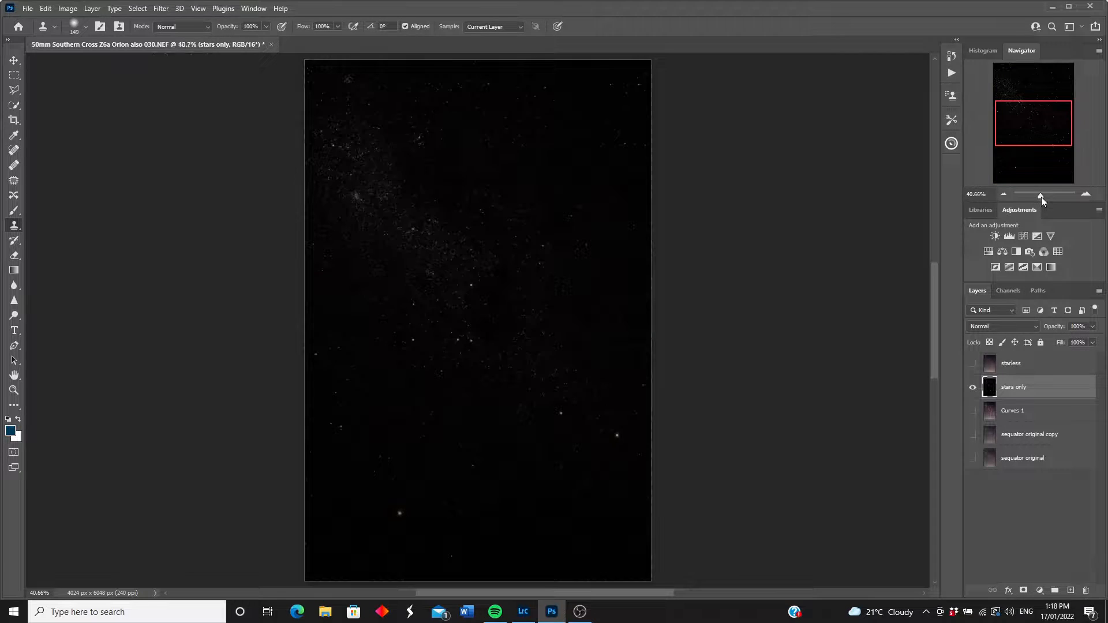
mouse_move(1029, 137)
left_mouse_down()
mouse_move(1023, 166)
mouse_move(1011, 168)
mouse_move(1016, 142)
left_mouse_up()
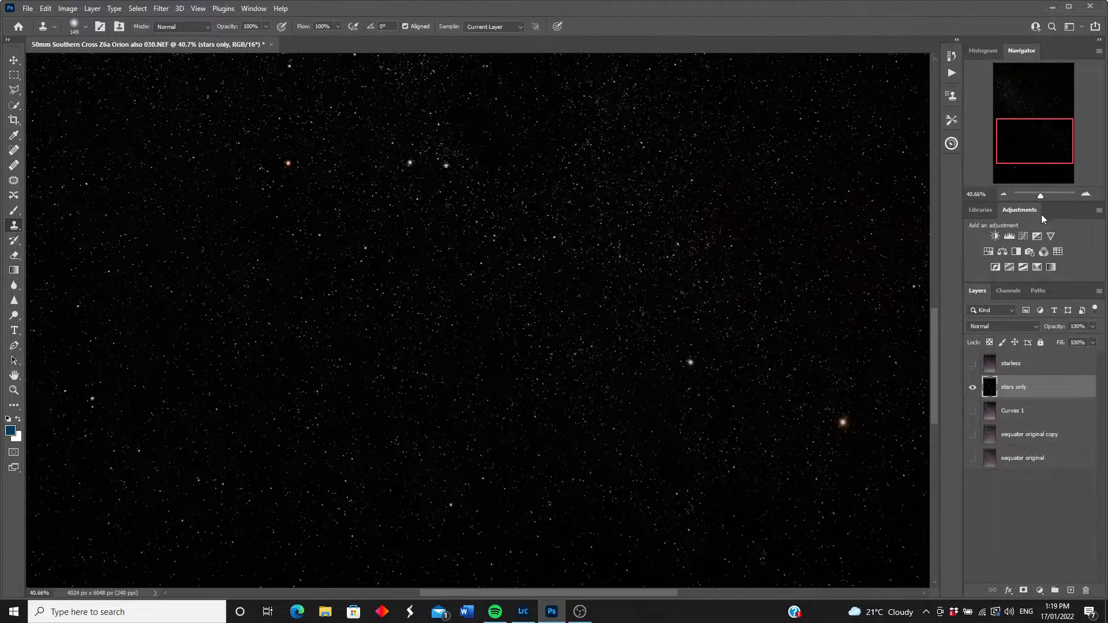
- Compare the stars only and starless layers across the whole image, leaving only the starless layer visible and selected
left_click_drag(1041, 197, 1037, 198)
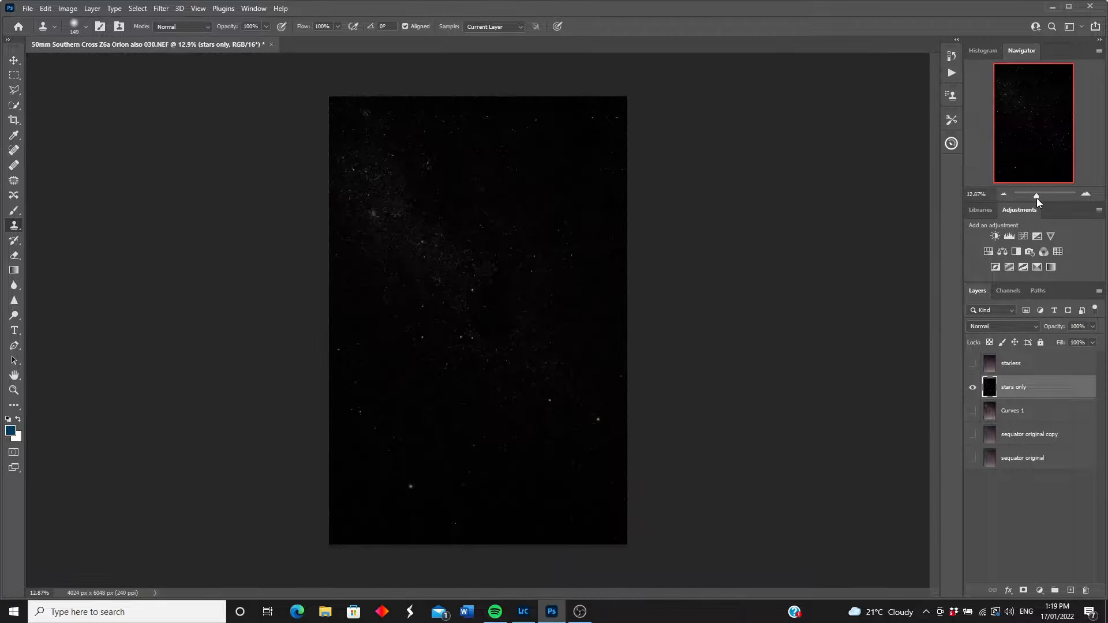
left_click(972, 363)
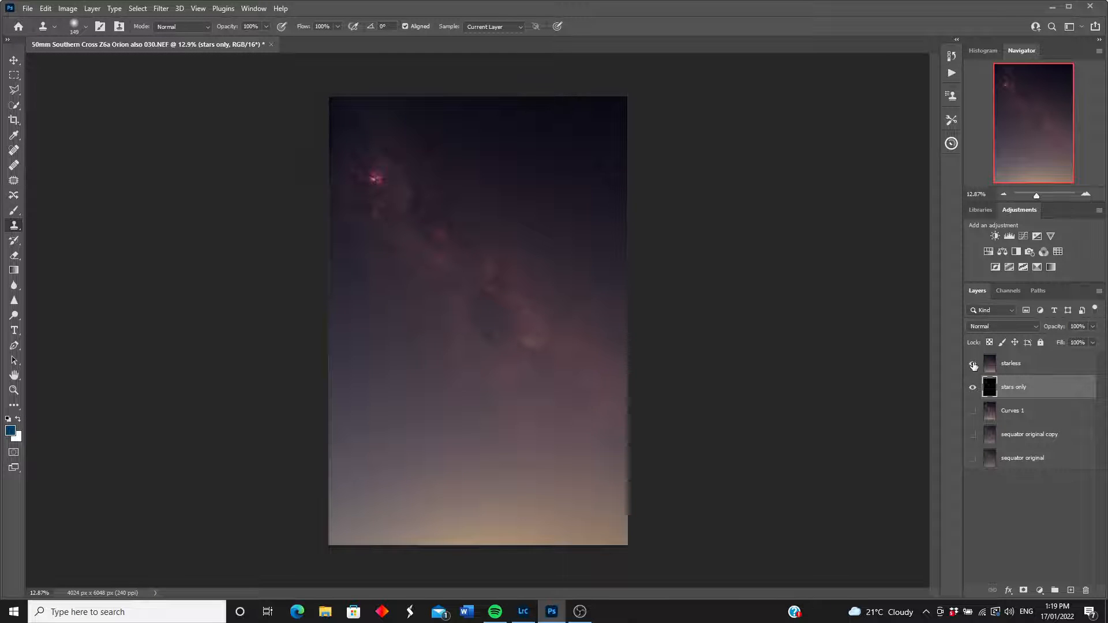
left_click(973, 363)
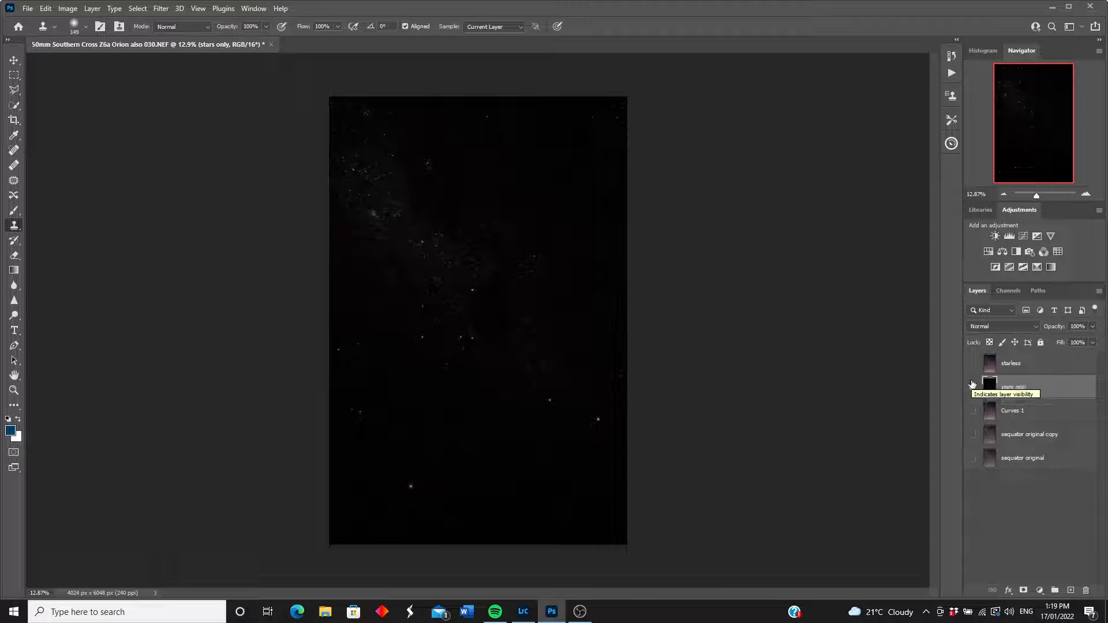
left_click(972, 364)
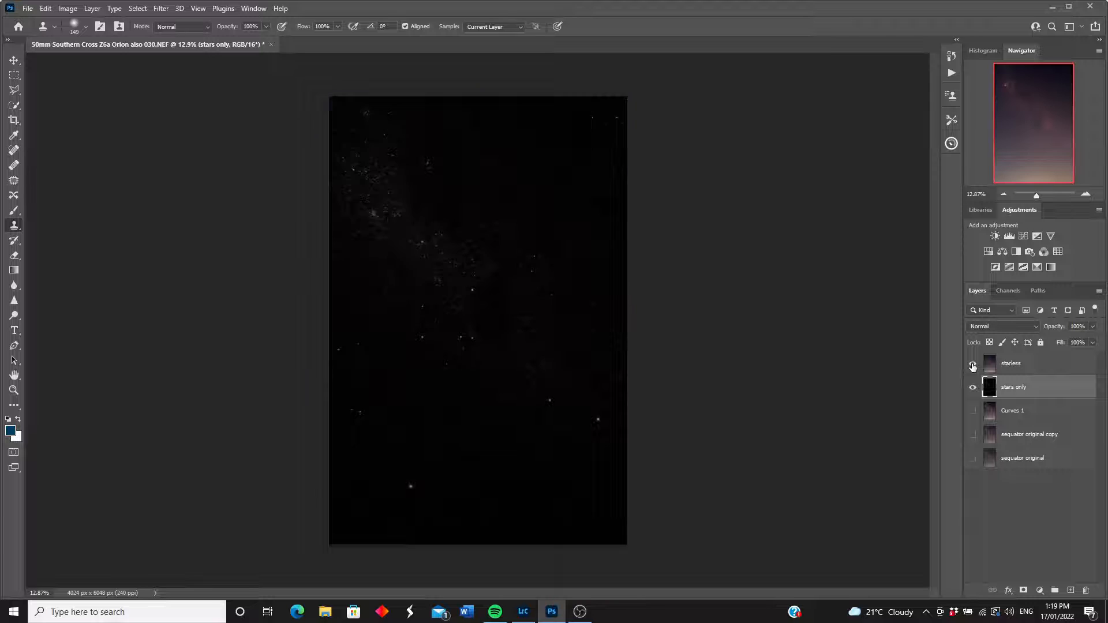
left_click(990, 365)
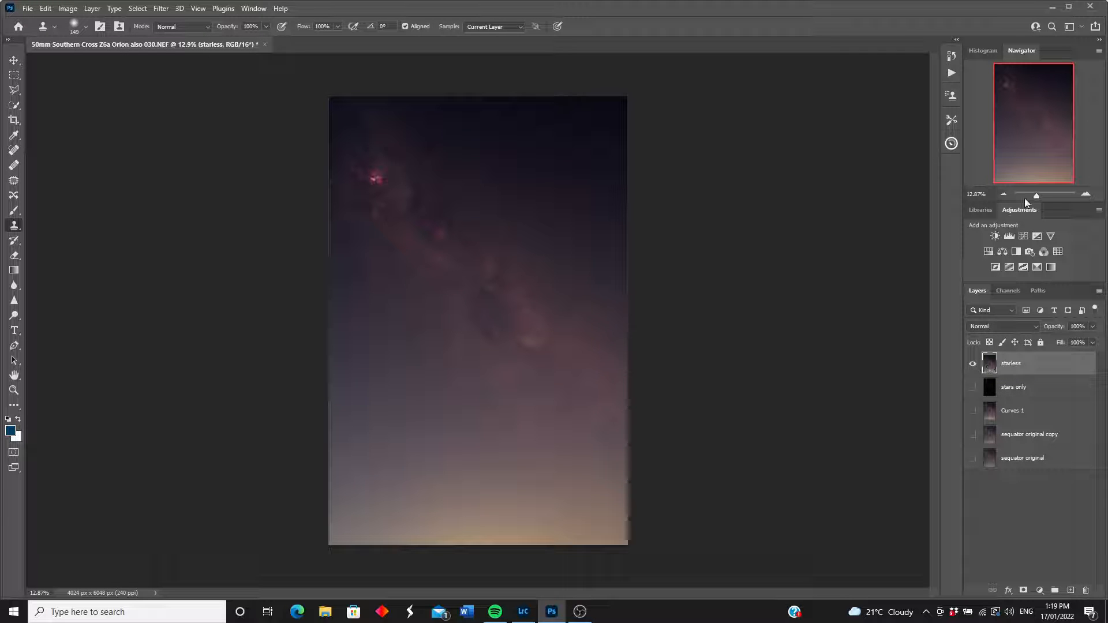
- Examine the starless layer for noise near the horizon, in the dark sky and in the Milky Way at up to 128% zoom
left_click_drag(1036, 197, 1041, 195)
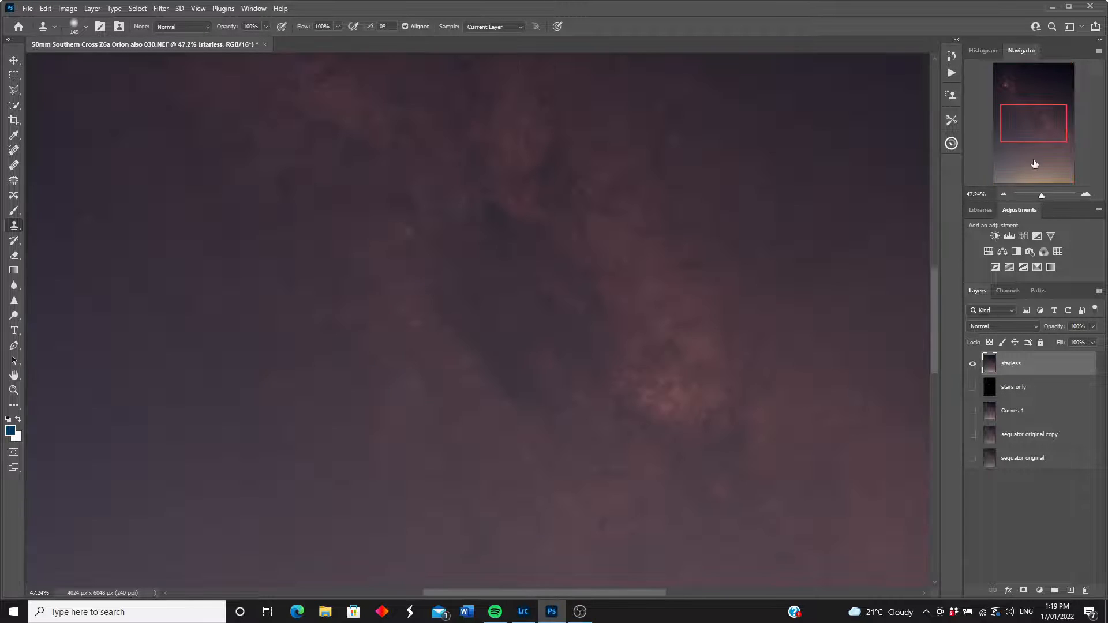
left_click_drag(1031, 128, 1018, 166)
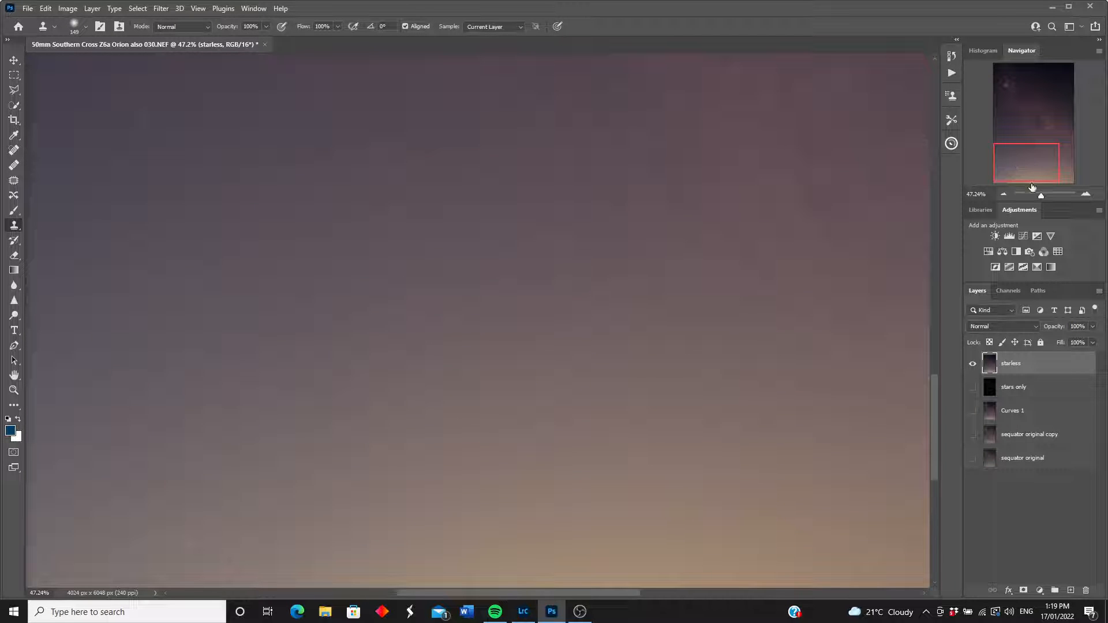
left_click_drag(1042, 198, 1031, 162)
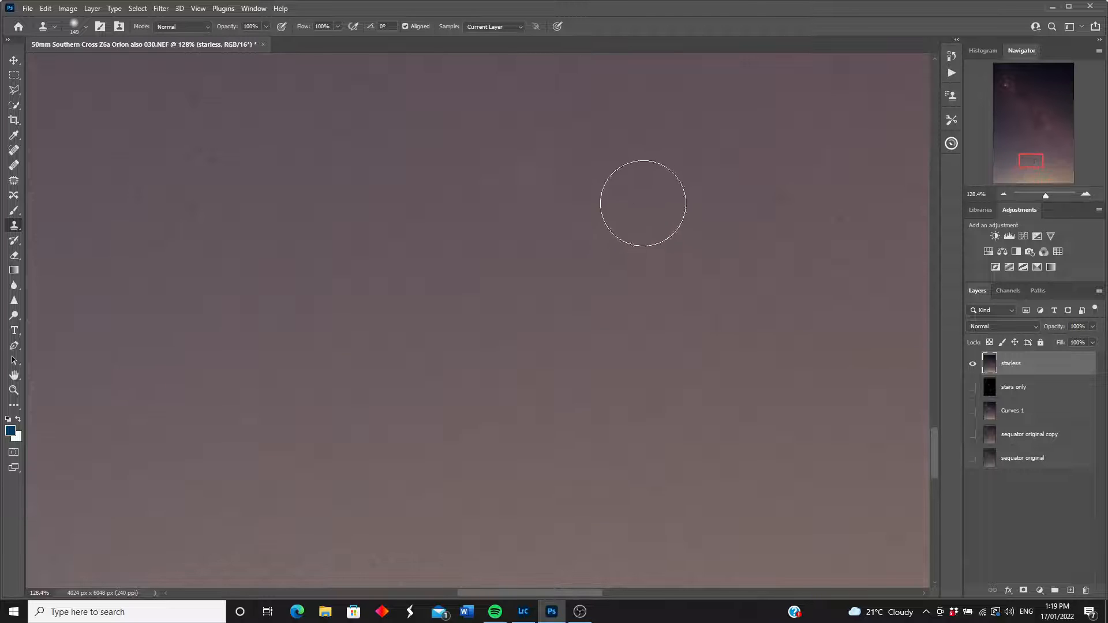
left_click_drag(1030, 164, 1020, 138)
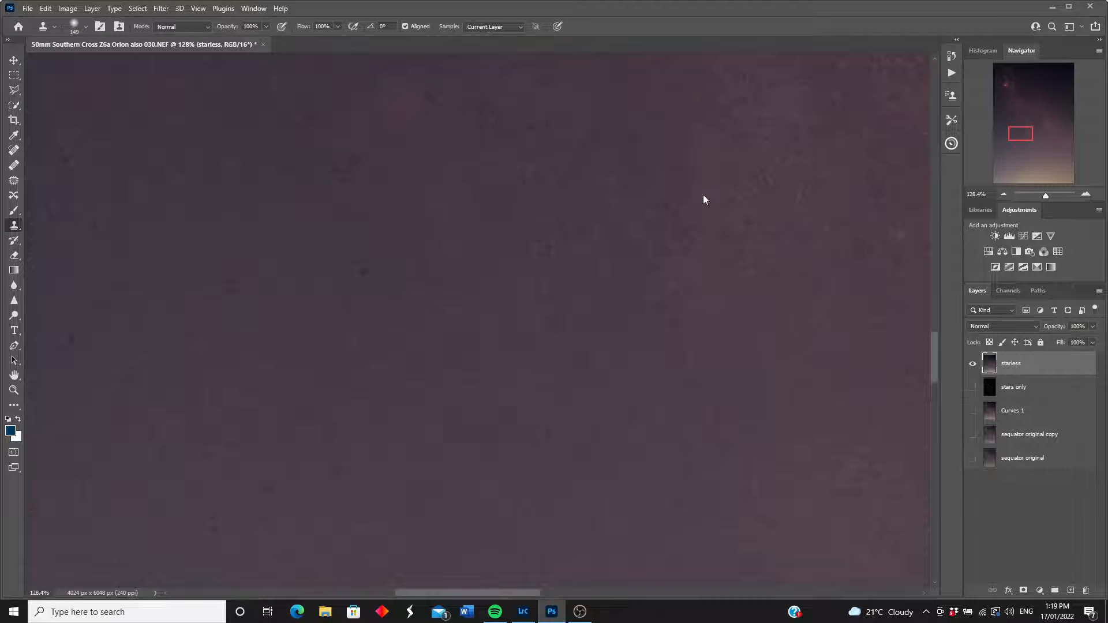
mouse_move(1021, 134)
left_mouse_down()
mouse_move(1022, 114)
mouse_move(1041, 107)
left_mouse_up()
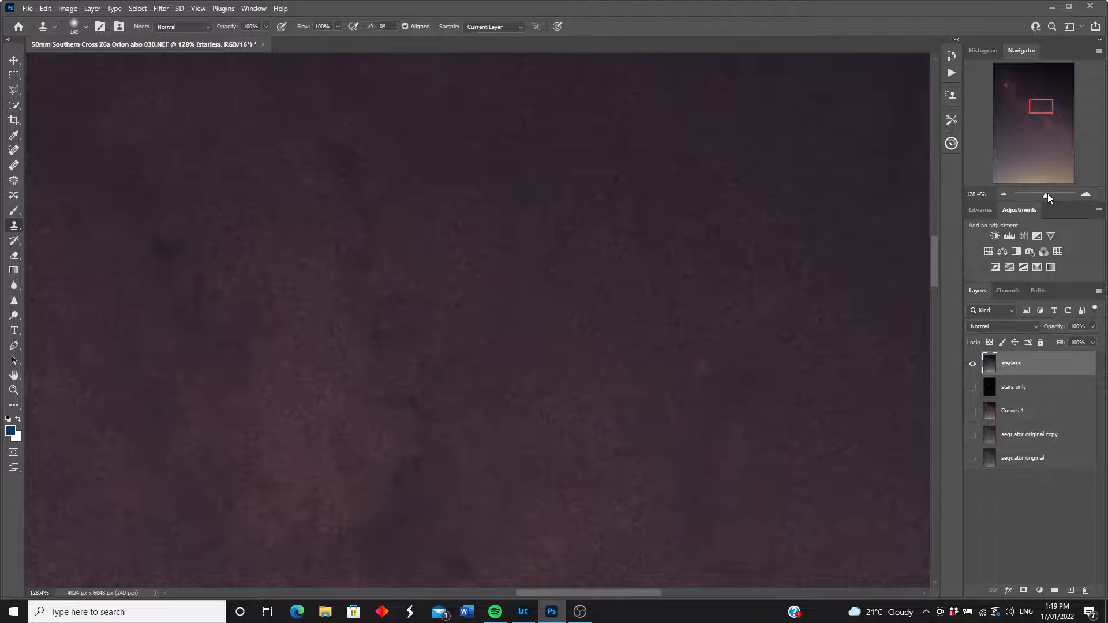
left_click_drag(1045, 194, 1033, 196)
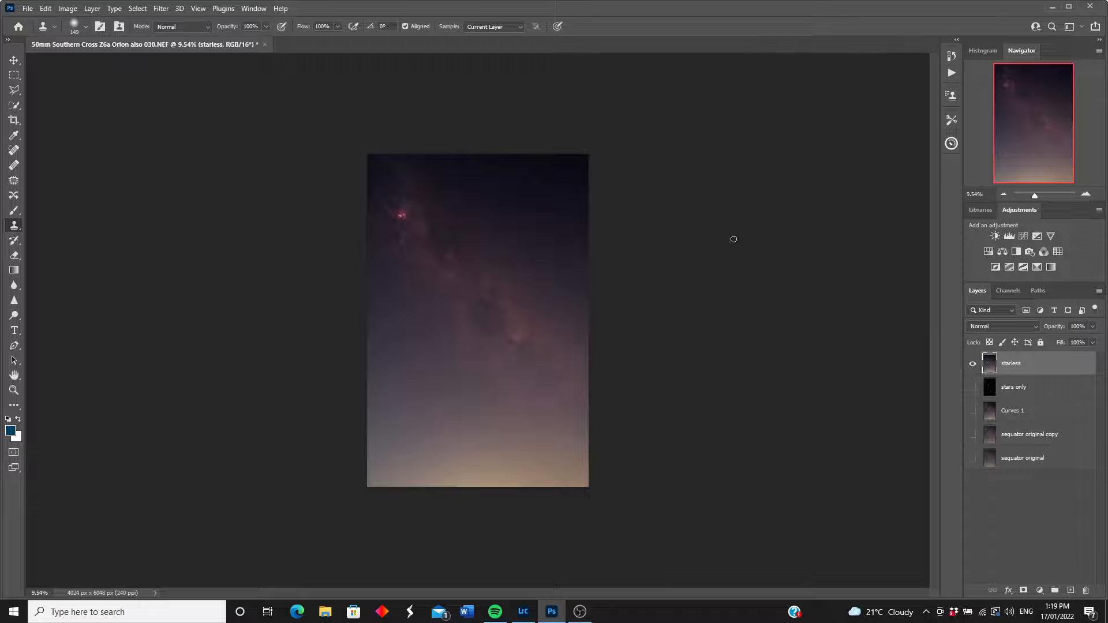
- Duplicate the starless layer as "starless noise reduction"
left_click(93, 8)
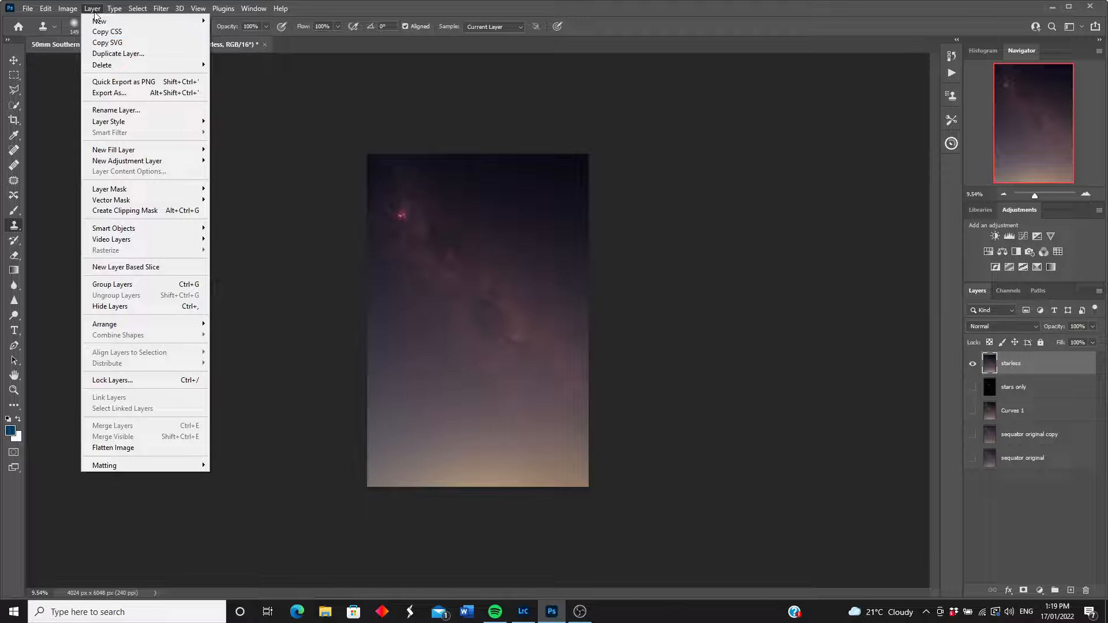
left_click(114, 54)
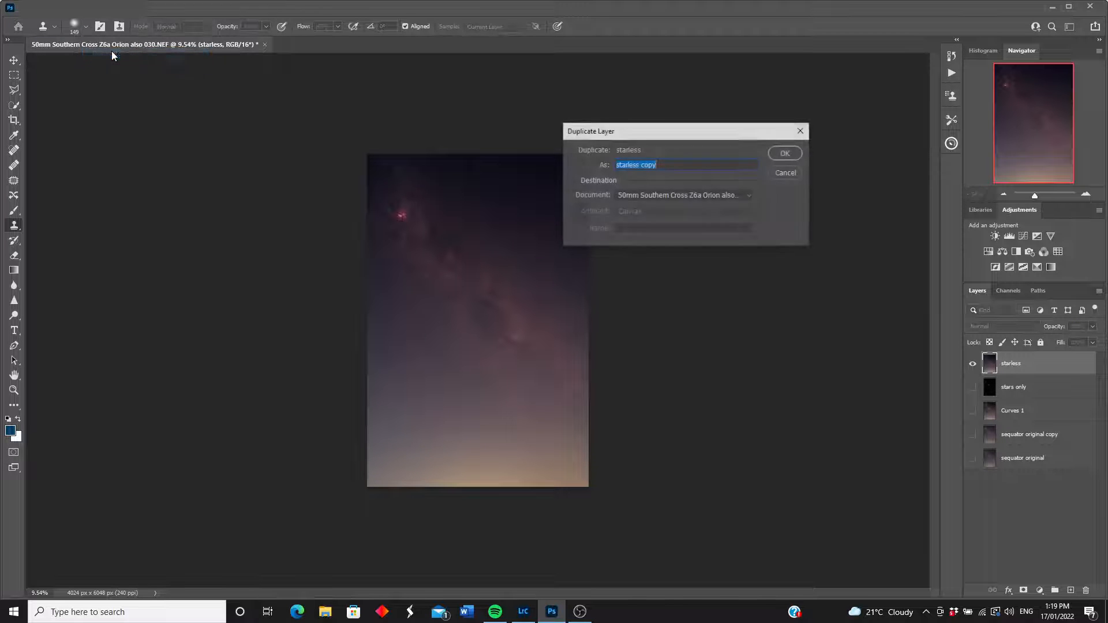
left_click(652, 164)
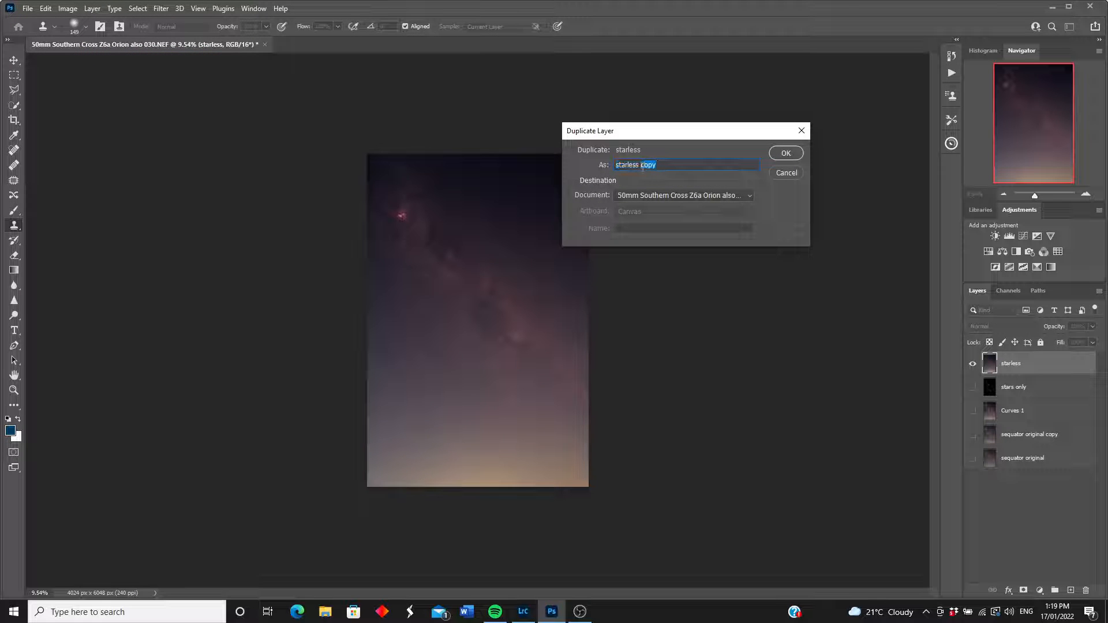
type("noise reduction")
left_click(784, 154)
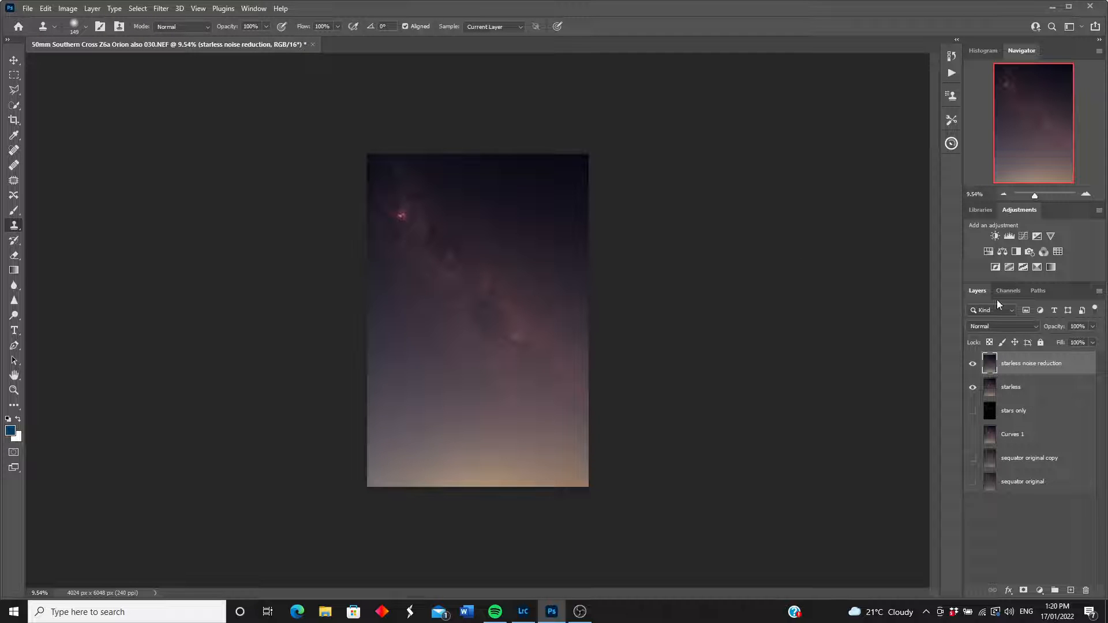
- Apply the Camera Raw Filter to the starless noise reduction layer, raising Noise Reduction and Color Noise Reduction to about mid-range
left_click_drag(1037, 200, 1038, 198)
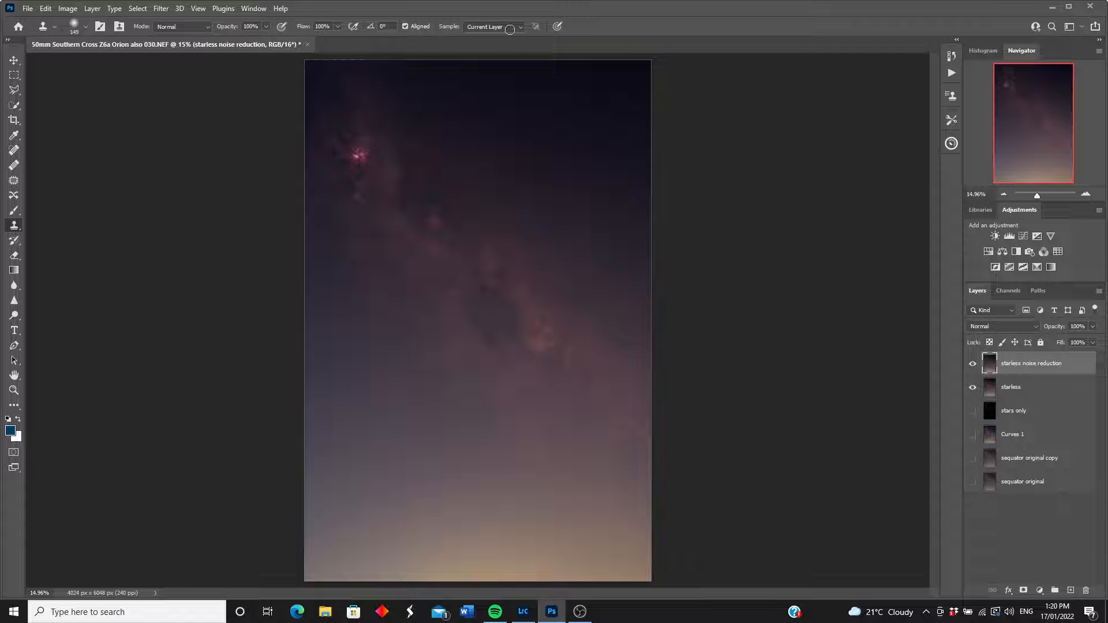
left_click(163, 12)
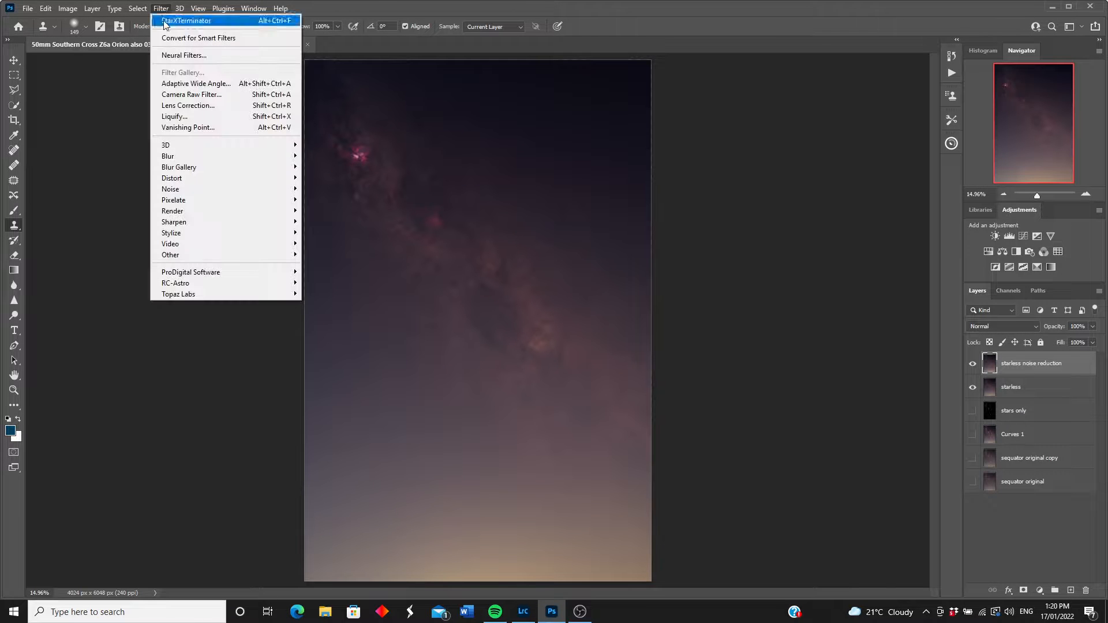
left_click(185, 95)
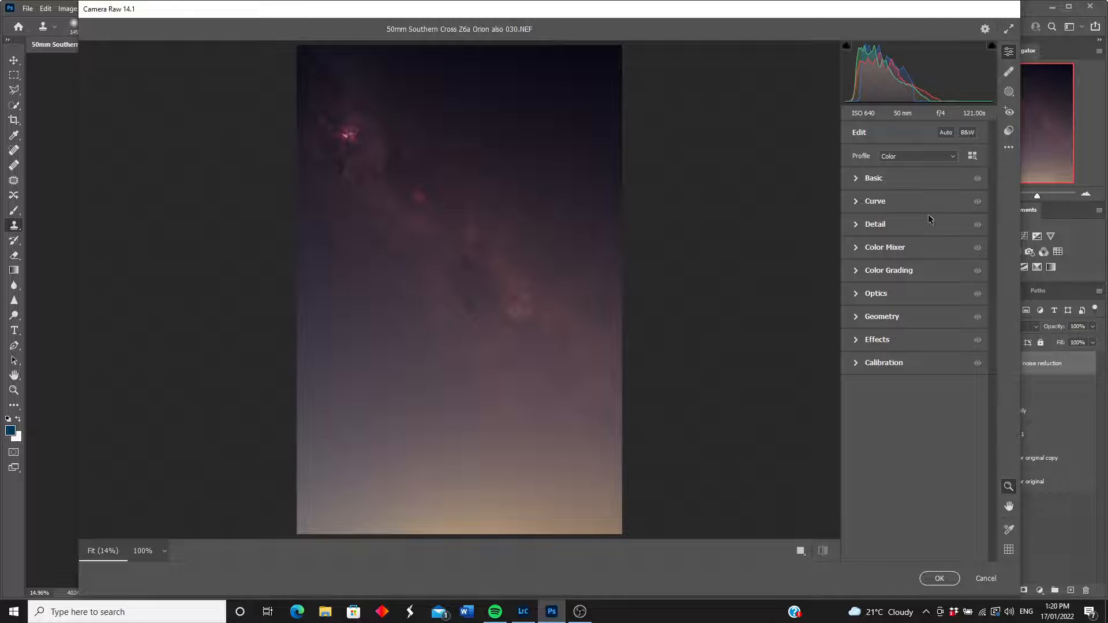
left_click(856, 225)
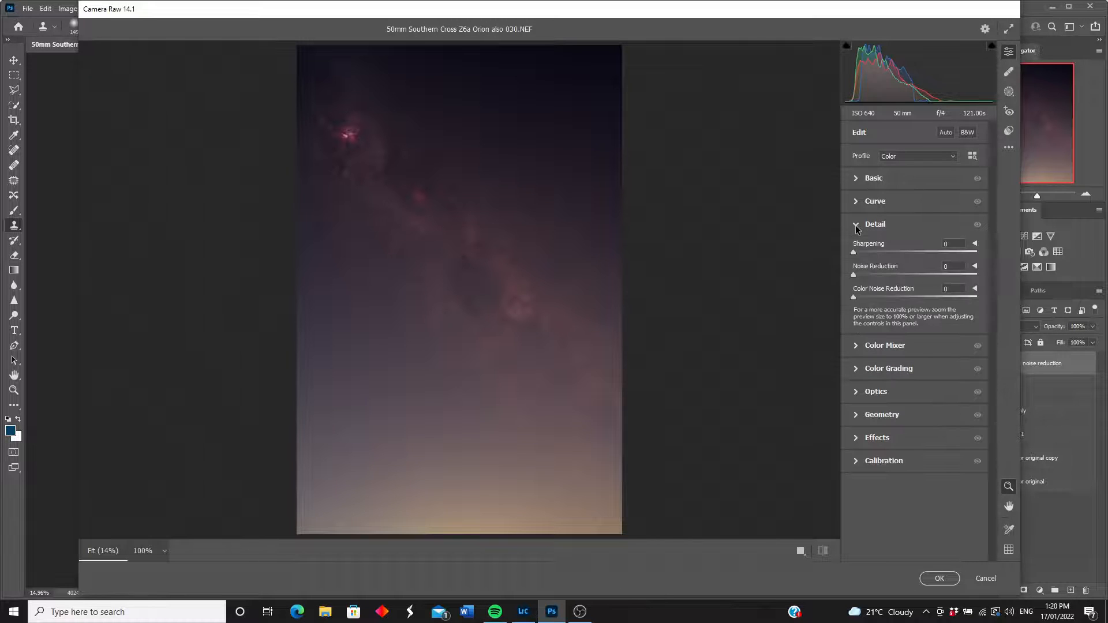
left_click_drag(854, 278, 916, 272)
left_click_drag(855, 300, 920, 299)
left_click(940, 578)
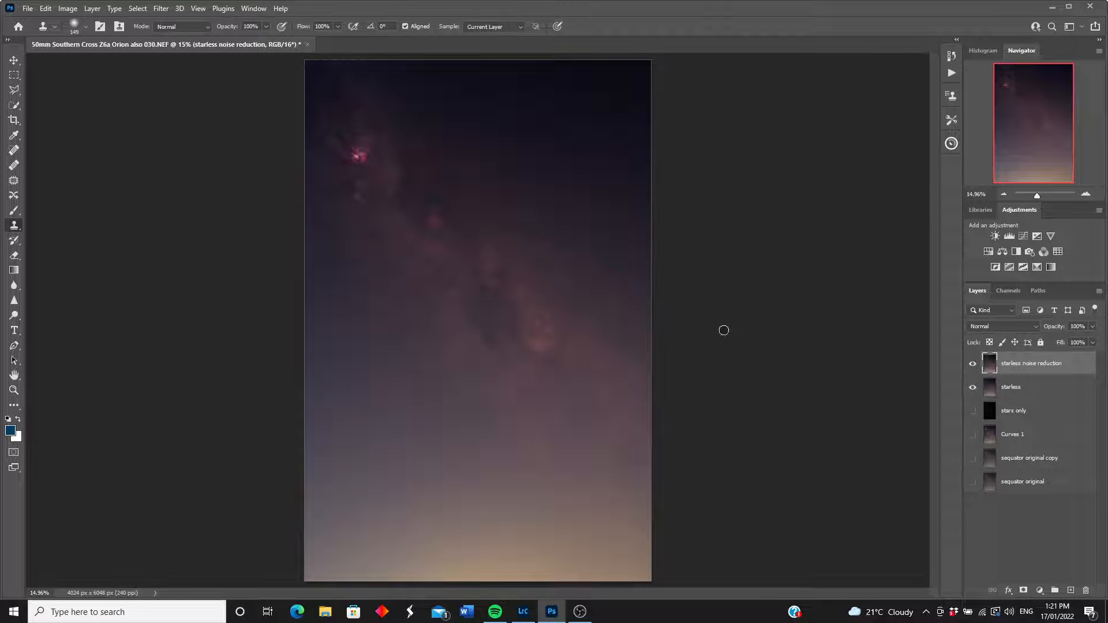
- Compare the sky beside the Milky Way core with and without the starless noise reduction layer at up to 128% zoom
left_click_drag(1038, 199, 1042, 195)
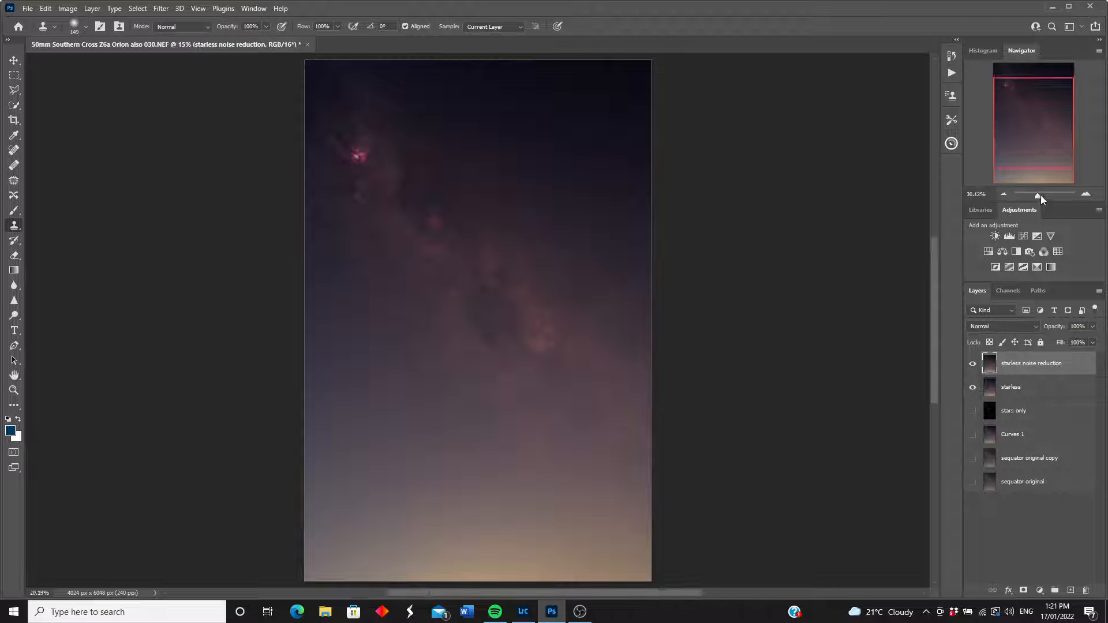
mouse_move(1026, 109)
left_mouse_down()
mouse_move(1020, 136)
mouse_move(1041, 121)
left_mouse_up()
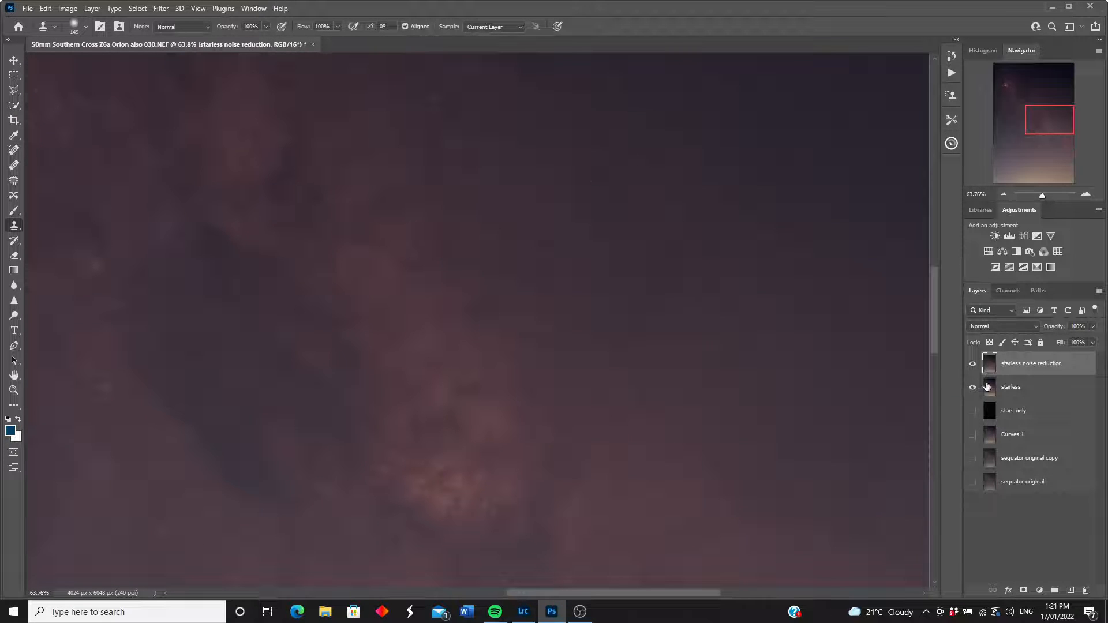
left_click(972, 362)
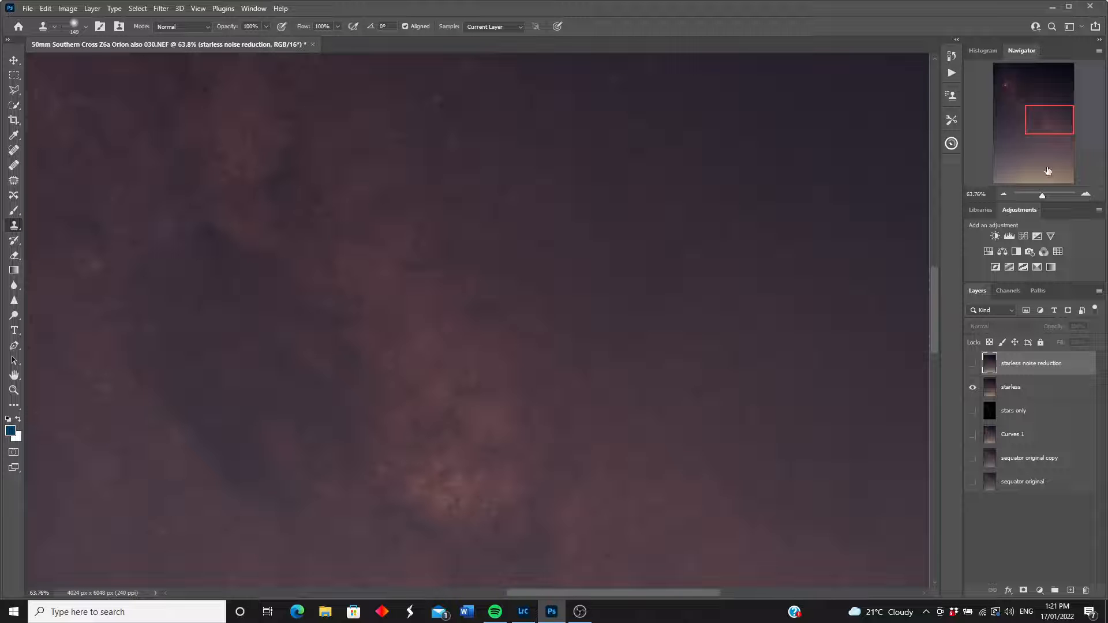
left_click_drag(1042, 197, 1045, 195)
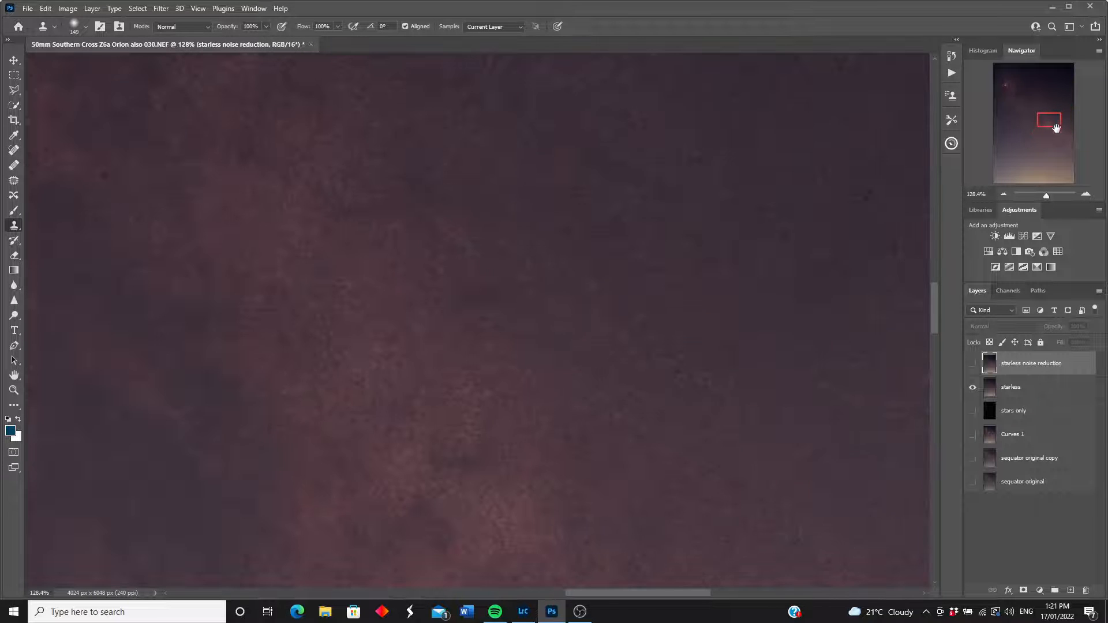
mouse_move(1047, 122)
left_mouse_down()
mouse_move(1037, 149)
mouse_move(1065, 128)
left_mouse_up()
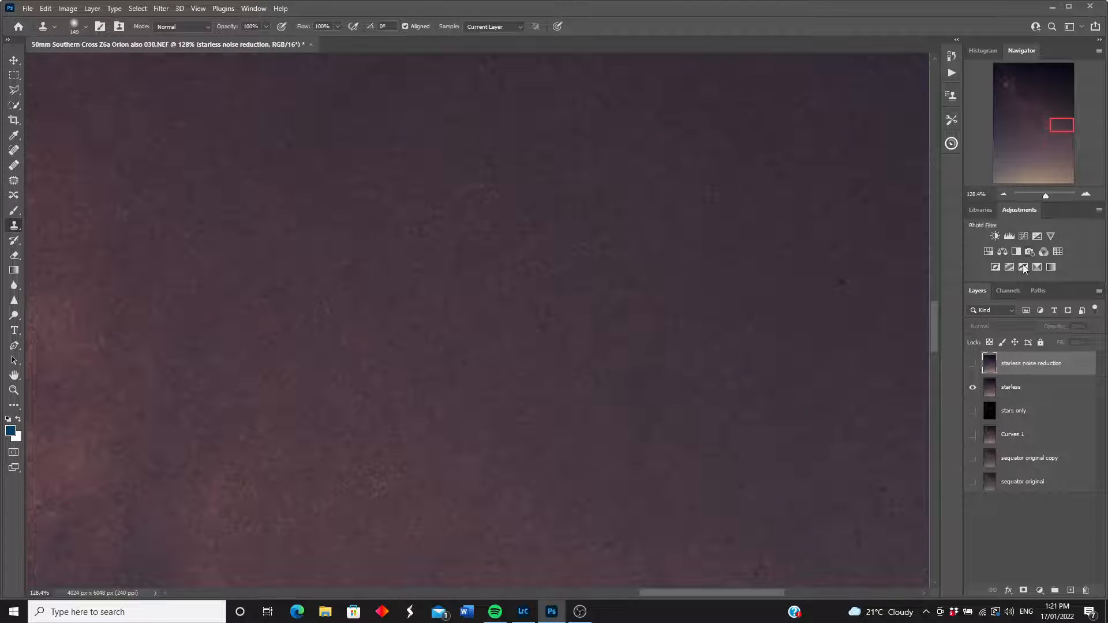
left_click(973, 364)
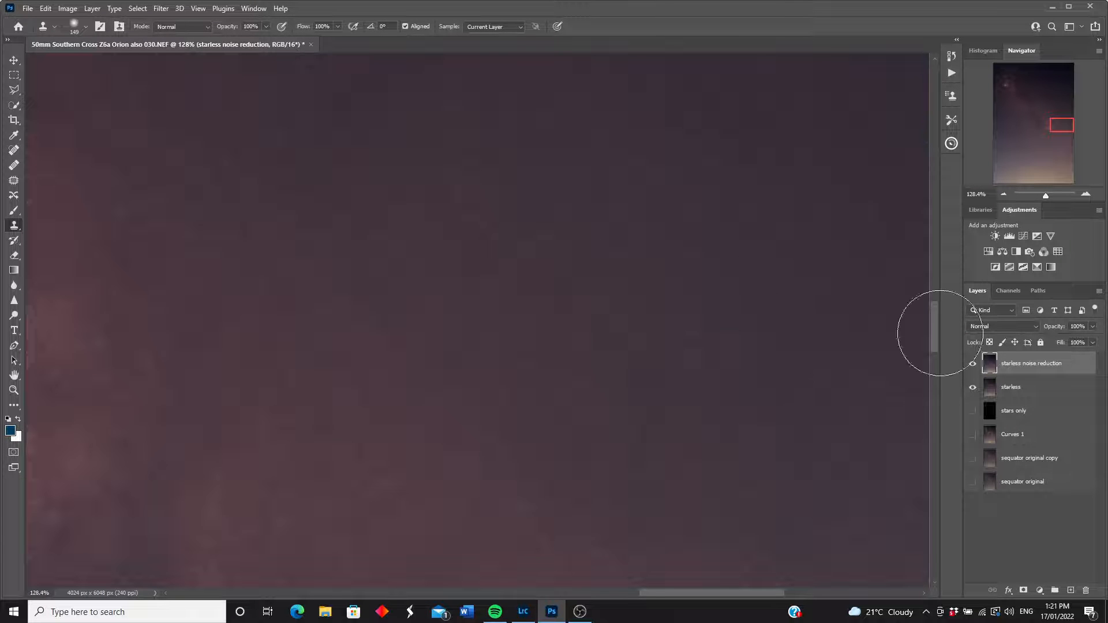
- Compare the detail in the bright pink nebula with noise reduction on and off, and check the surrounding Milky Way
mouse_move(1061, 129)
left_mouse_down()
mouse_move(1050, 157)
mouse_move(1004, 90)
left_mouse_up()
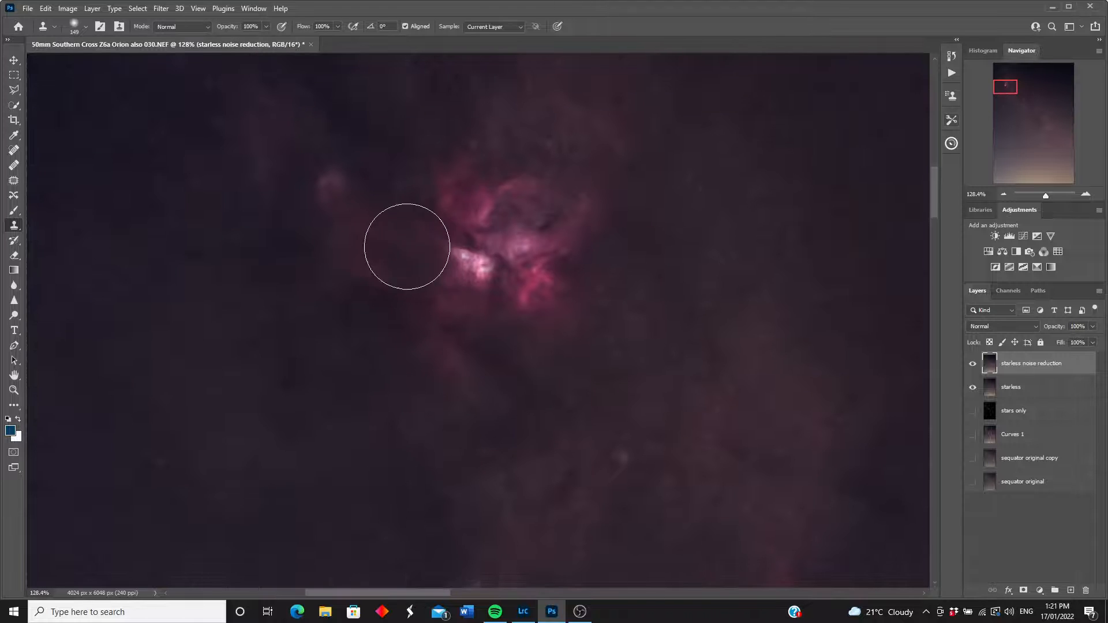
left_click(973, 364)
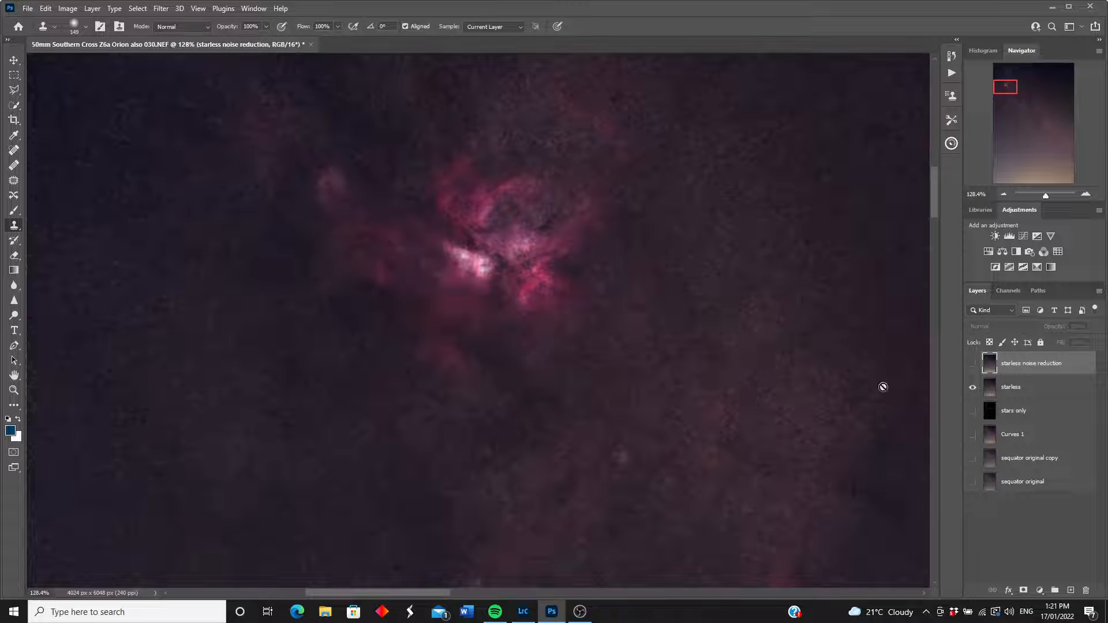
left_click(973, 364)
left_click(972, 364)
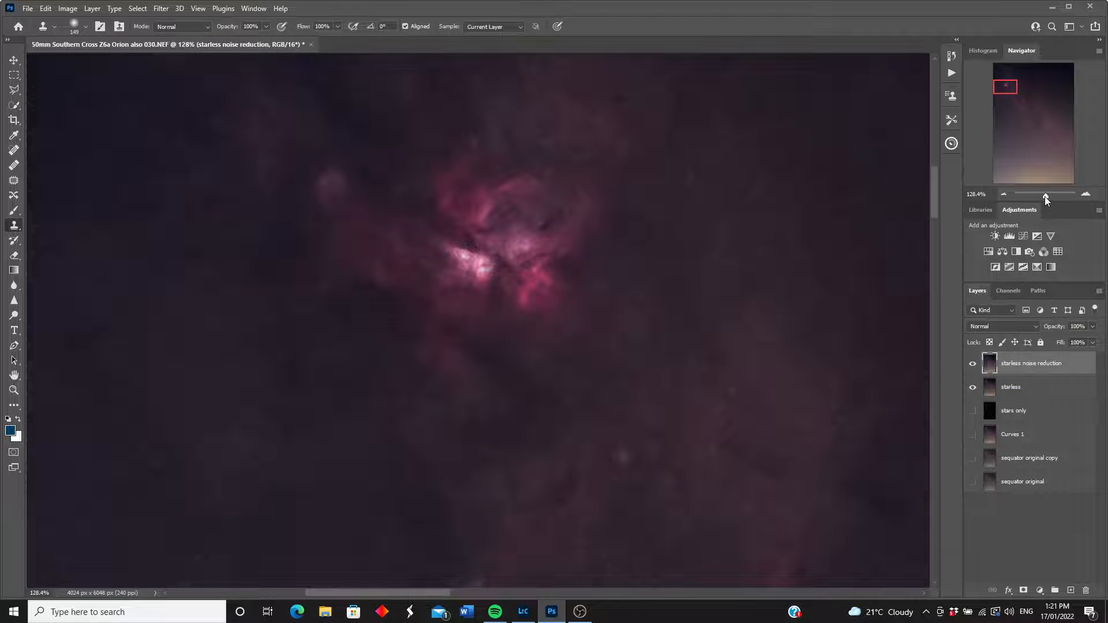
left_click_drag(1044, 196, 1042, 197)
left_click_drag(1009, 90, 1013, 104)
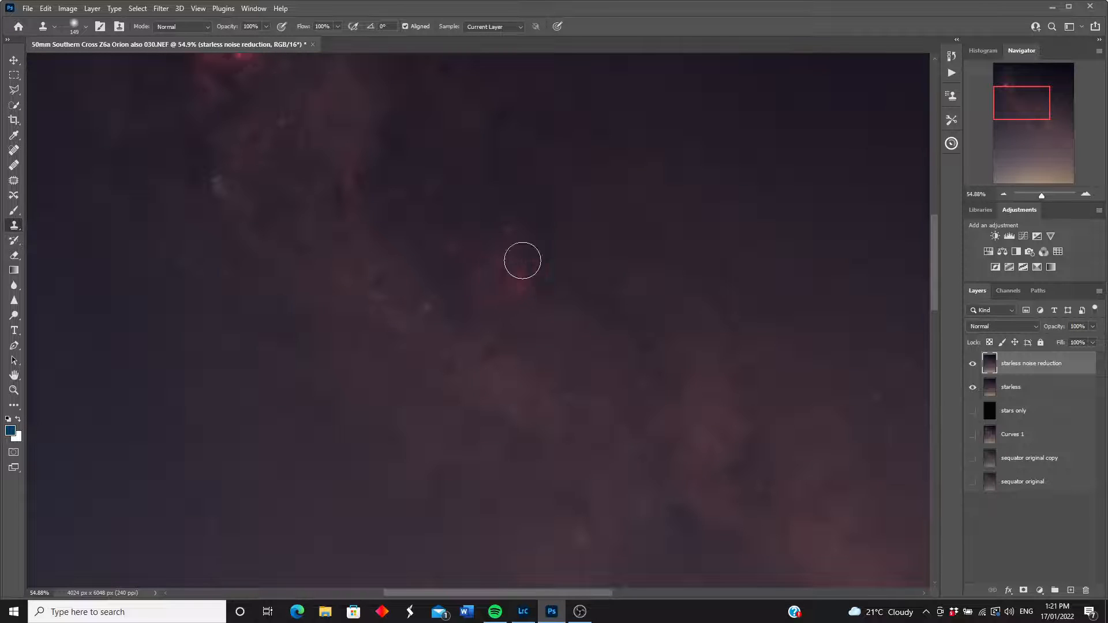
left_click_drag(1041, 198, 1039, 201)
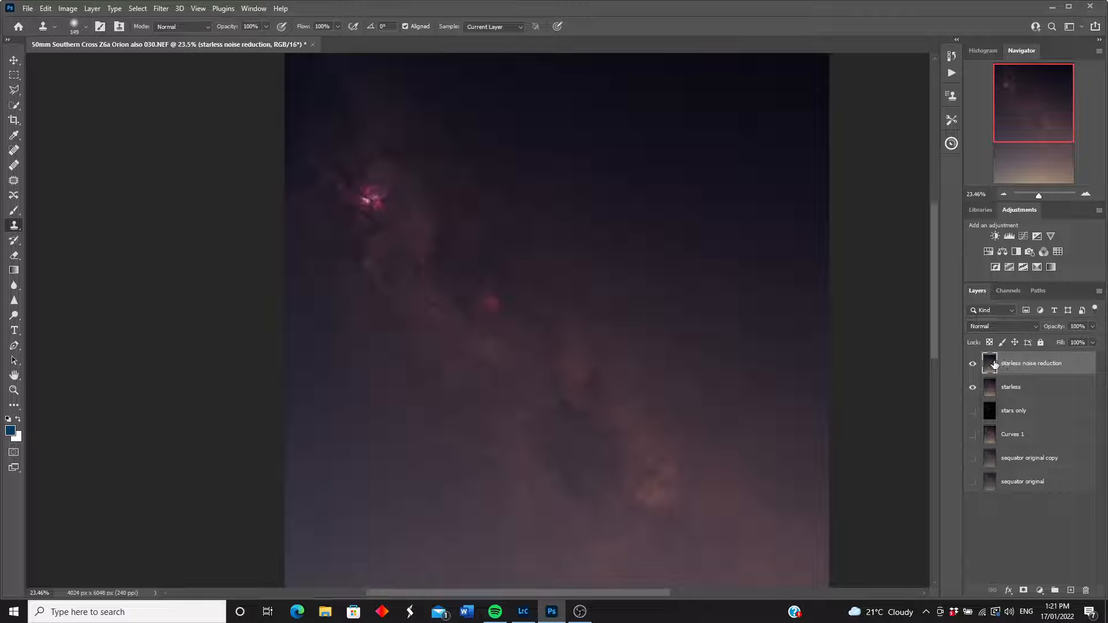
- Add a white layer mask to the starless noise reduction layer and set up a soft black 152 px brush at 29% opacity
left_click(1023, 590)
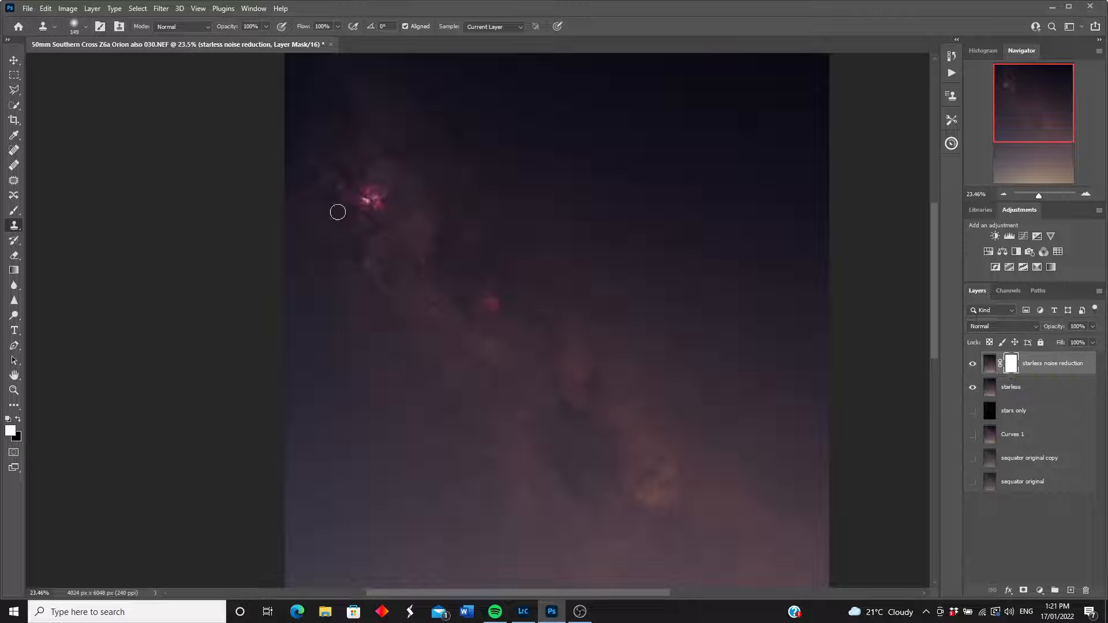
left_click(18, 419)
left_click(14, 210)
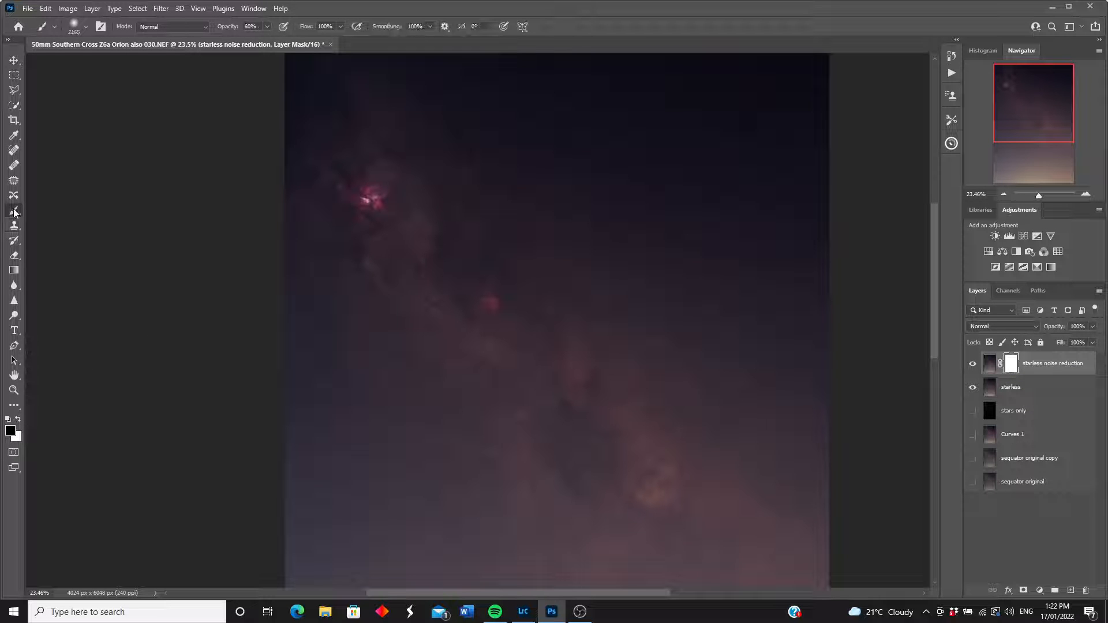
left_click(85, 27)
left_click_drag(252, 38, 251, 39)
- Paint black on the mask over the bright pink nebula and the smaller red nebula, raising the brush opacity to 56%, to restore their detail
left_click_drag(1038, 195, 1042, 196)
left_click_drag(1017, 99, 1005, 87)
mouse_move(308, 198)
left_mouse_down()
mouse_move(286, 174)
mouse_move(264, 194)
mouse_move(240, 189)
mouse_move(325, 190)
mouse_move(306, 173)
mouse_move(245, 166)
mouse_move(205, 179)
mouse_move(304, 177)
mouse_move(277, 173)
left_mouse_up()
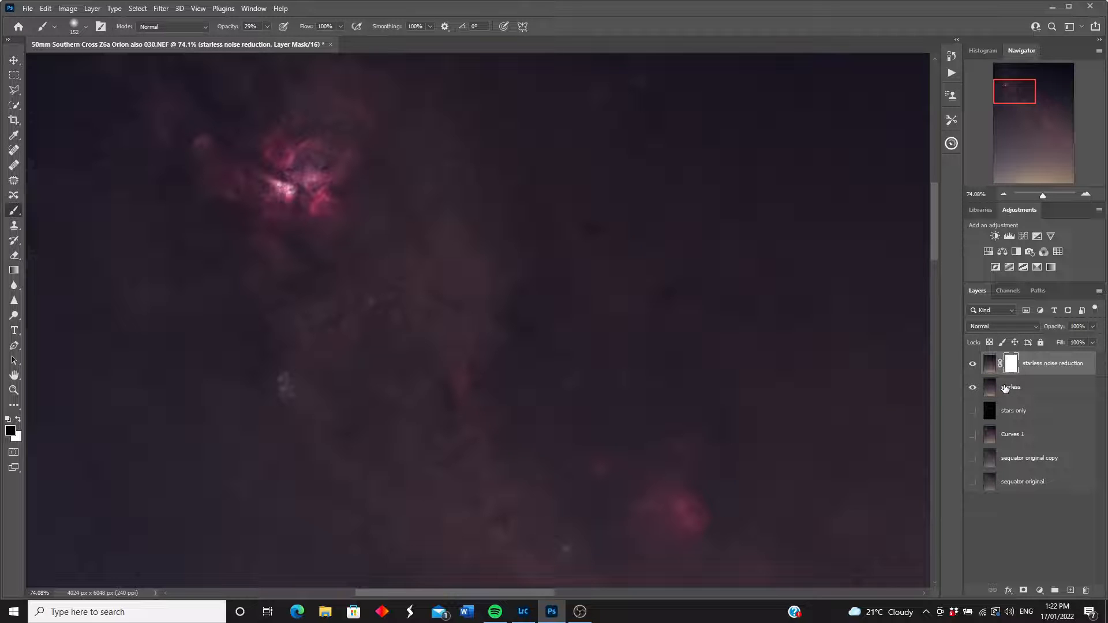
key("5")
key("6")
mouse_move(310, 184)
left_mouse_down()
mouse_move(320, 175)
mouse_move(266, 150)
left_mouse_up()
mouse_move(696, 524)
left_mouse_down()
mouse_move(670, 510)
mouse_move(653, 514)
mouse_move(674, 460)
left_mouse_up()
mouse_move(600, 472)
left_mouse_down()
mouse_move(685, 514)
mouse_move(684, 504)
mouse_move(670, 528)
mouse_move(668, 507)
mouse_move(689, 510)
mouse_move(687, 470)
mouse_move(604, 474)
mouse_move(653, 512)
left_mouse_up()
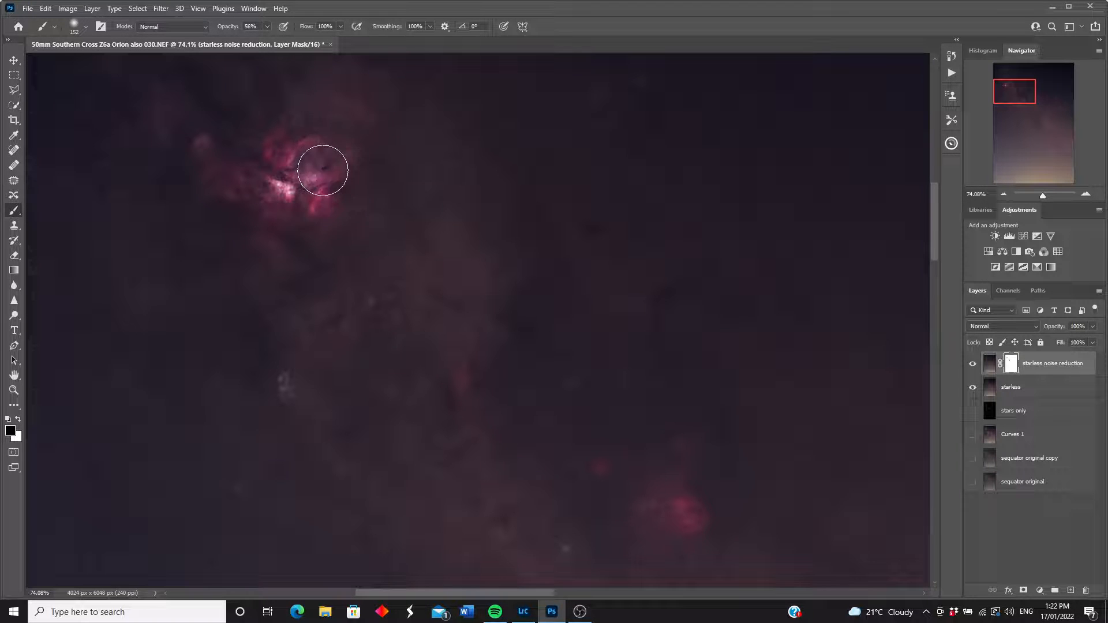
- Finish masking the pink nebula and paint along the Milky Way band on the noise reduction mask with an 1811 px brush at 11% opacity
mouse_move(311, 165)
left_mouse_down()
mouse_move(329, 99)
mouse_move(348, 111)
mouse_move(351, 161)
mouse_move(313, 152)
mouse_move(303, 127)
mouse_move(283, 135)
mouse_move(365, 145)
mouse_move(317, 169)
mouse_move(253, 182)
left_mouse_up()
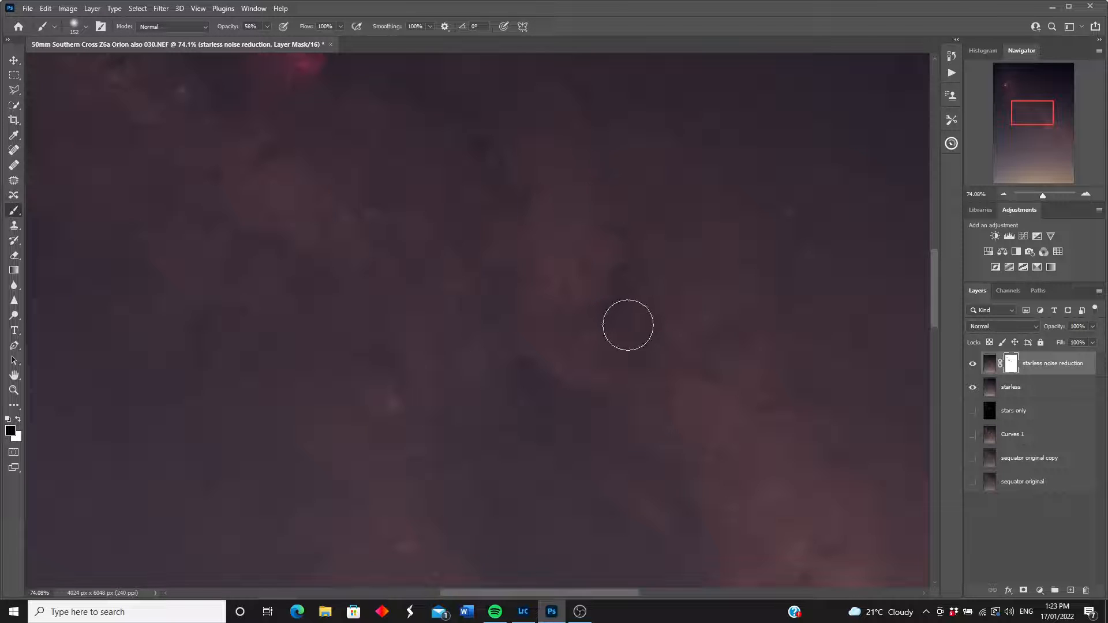
scroll(348, 139, "down", 5)
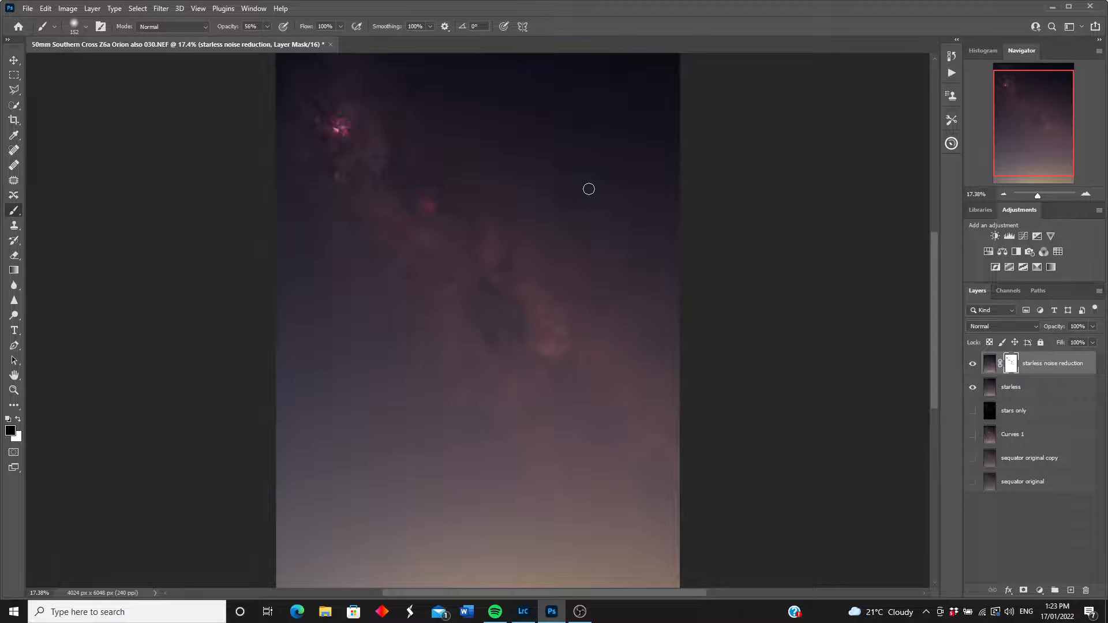
left_click(85, 26)
left_click_drag(133, 61, 135, 60)
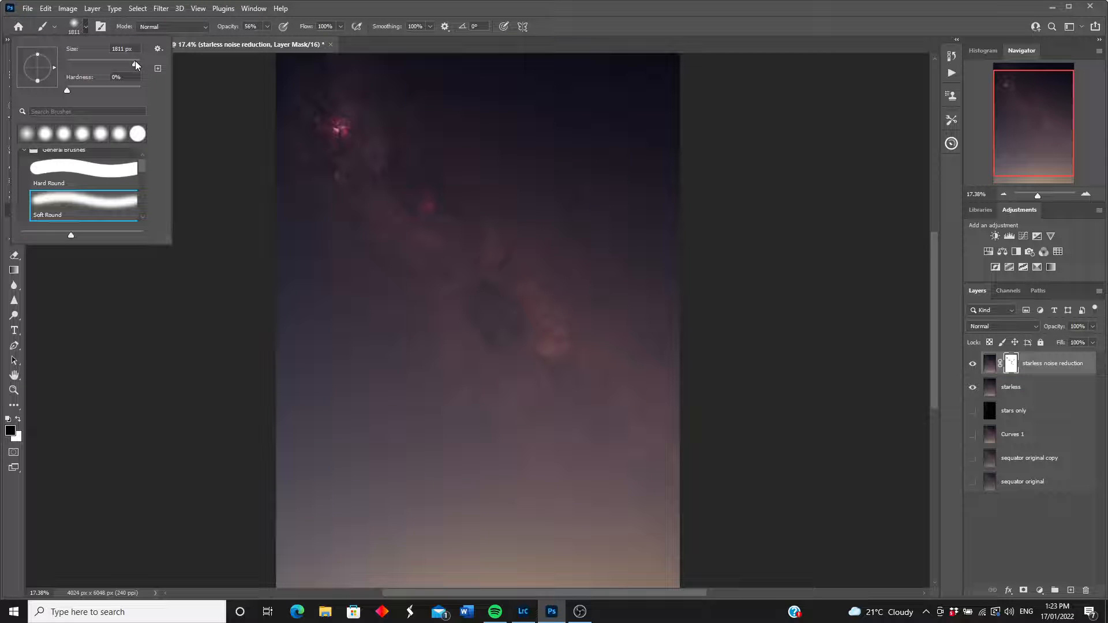
left_click(267, 27)
left_click_drag(247, 42, 243, 43)
mouse_move(590, 347)
left_mouse_down()
mouse_move(423, 284)
mouse_move(376, 201)
left_mouse_up()
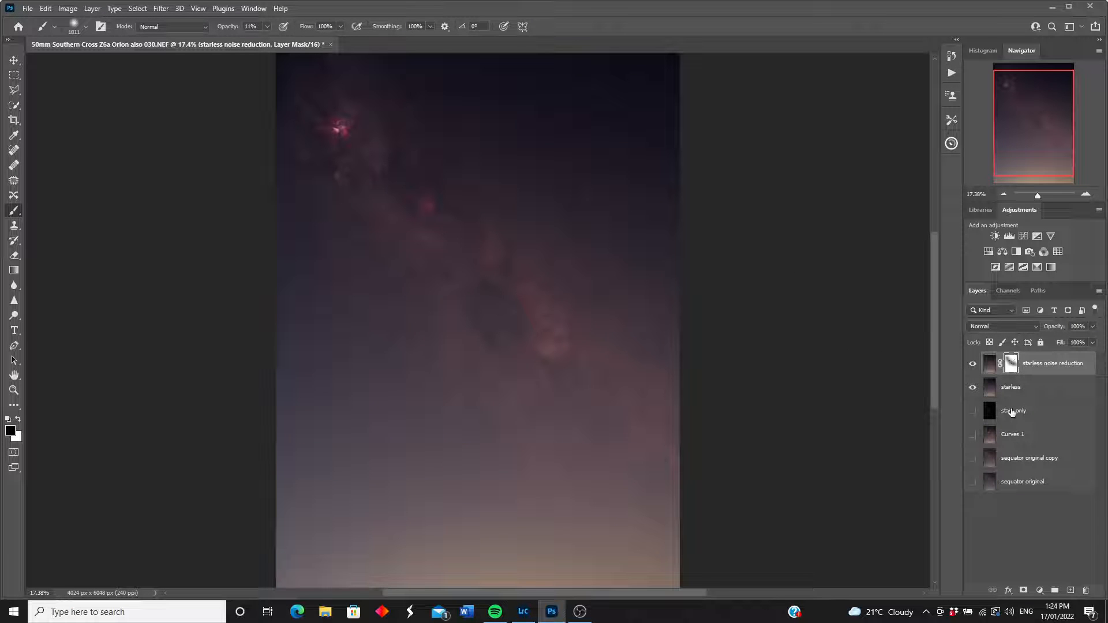
- Duplicate the starless layer as "starless copy" with the original starless layer hidden, and merge the visible layers
left_click(1011, 387)
left_click(92, 8)
left_click(133, 61)
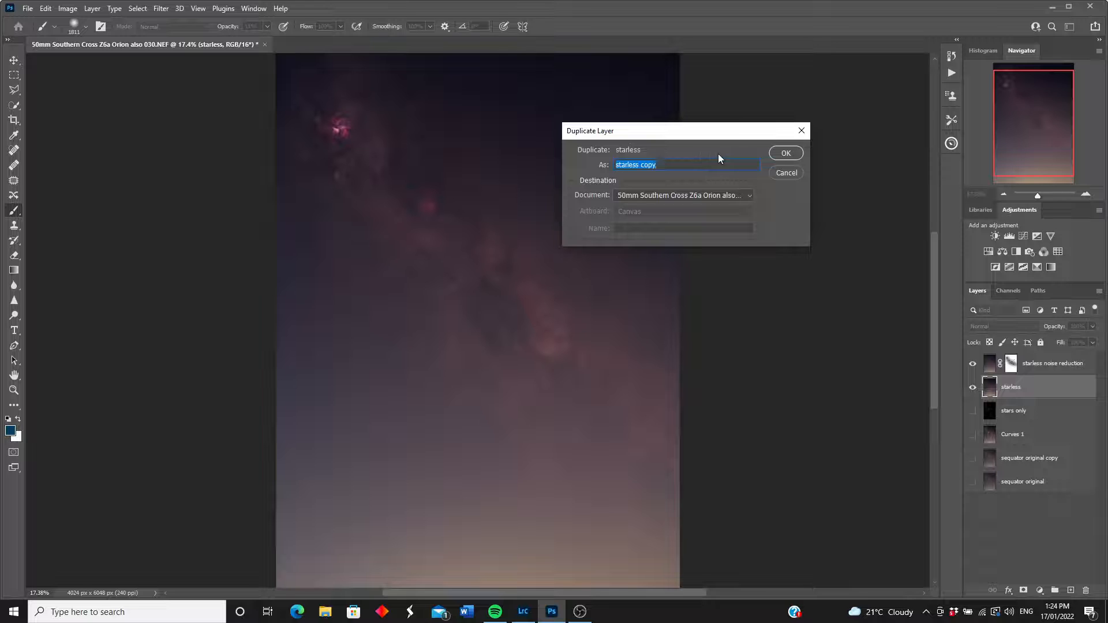
left_click(785, 153)
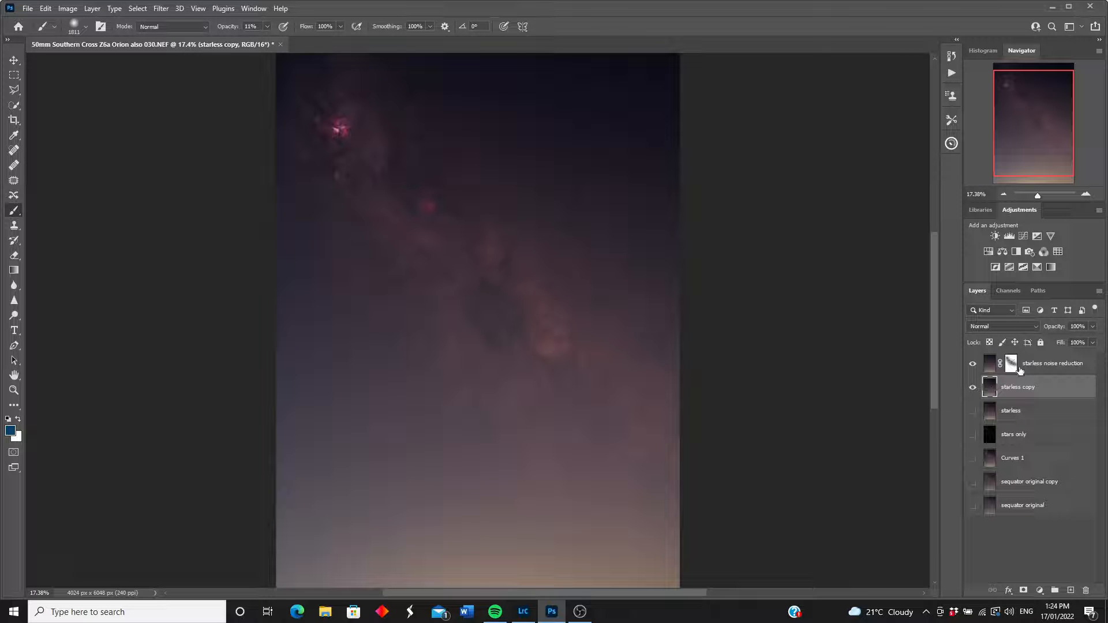
left_click(92, 9)
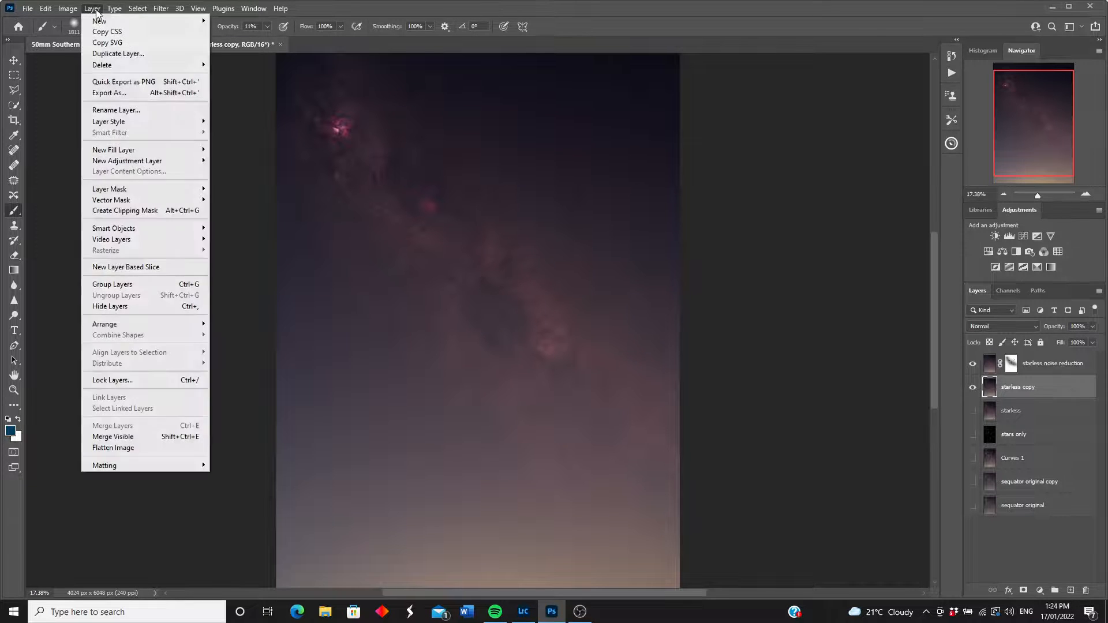
left_click(123, 438)
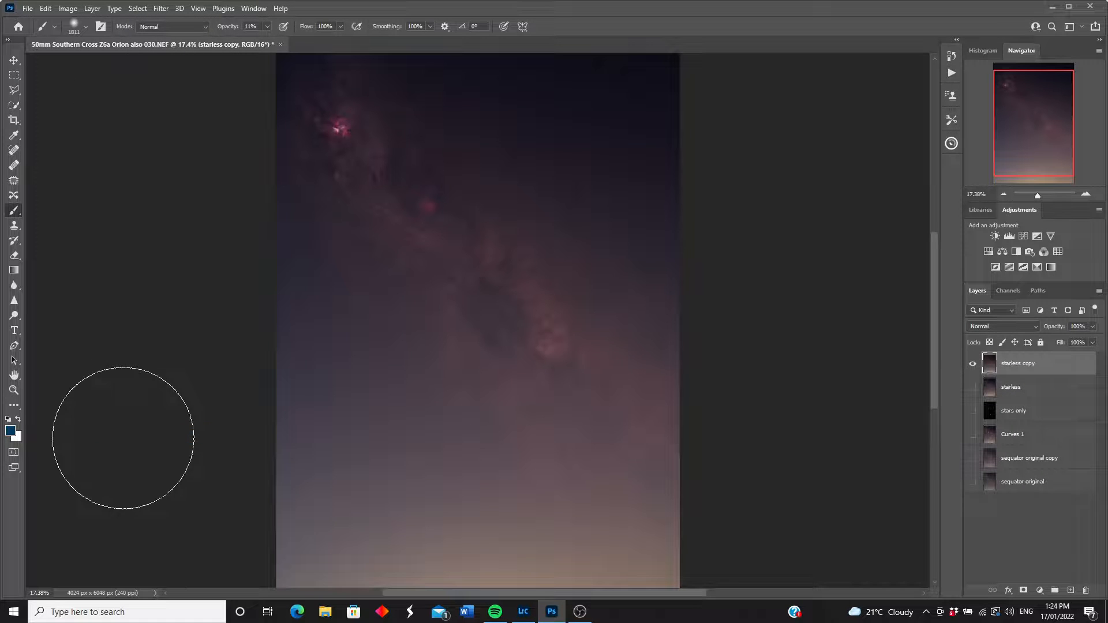
- Add a Curves adjustment above the starless copy and shape a gentle RGB contrast curve with points near input 37, output 35 and input 90, output 97
left_click_drag(1039, 196, 1035, 196)
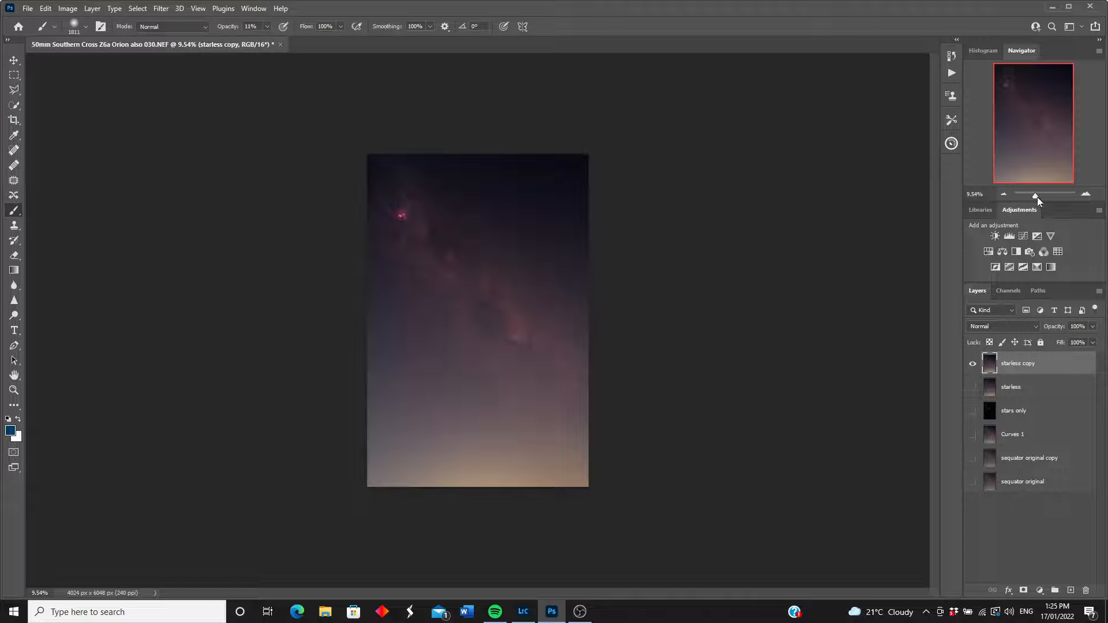
left_click_drag(1035, 199, 1034, 199)
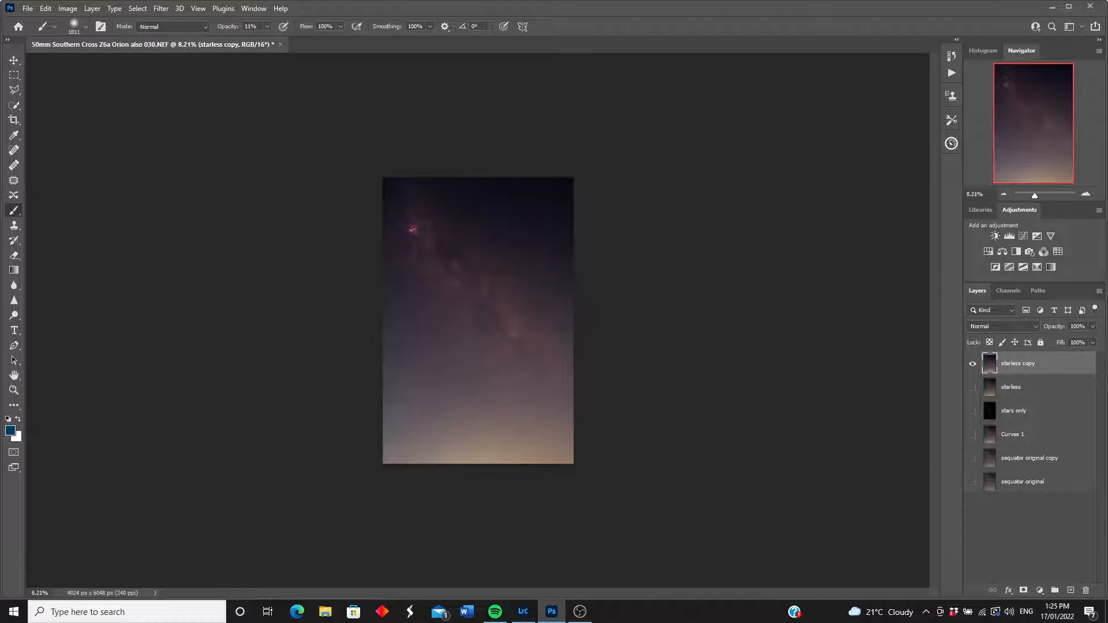
key("ctrl+0")
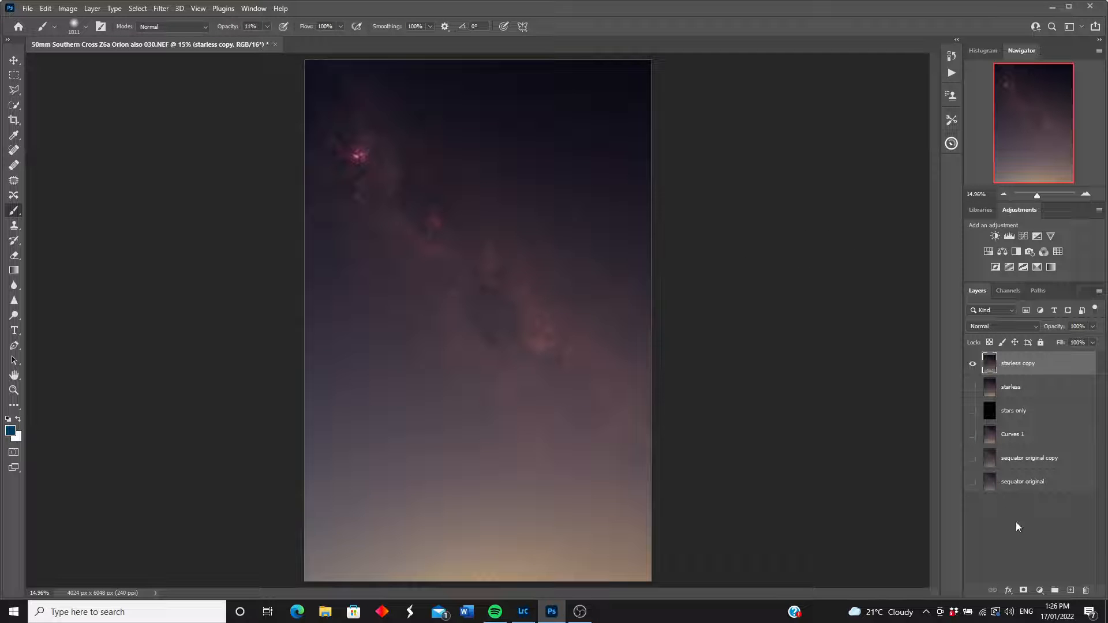
left_click(1039, 590)
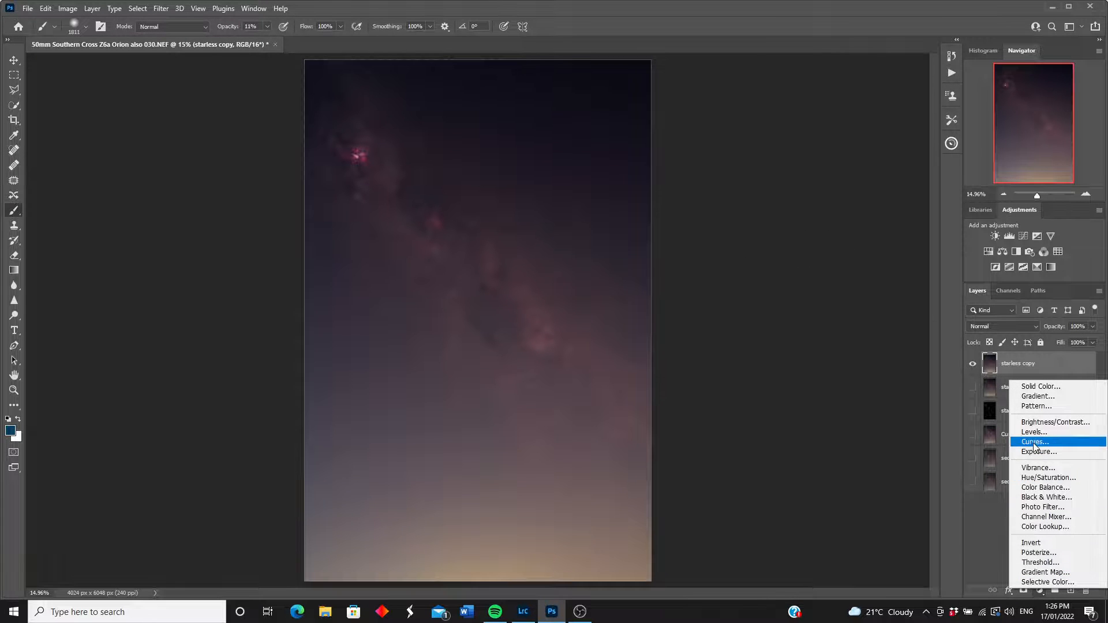
left_click(1034, 443)
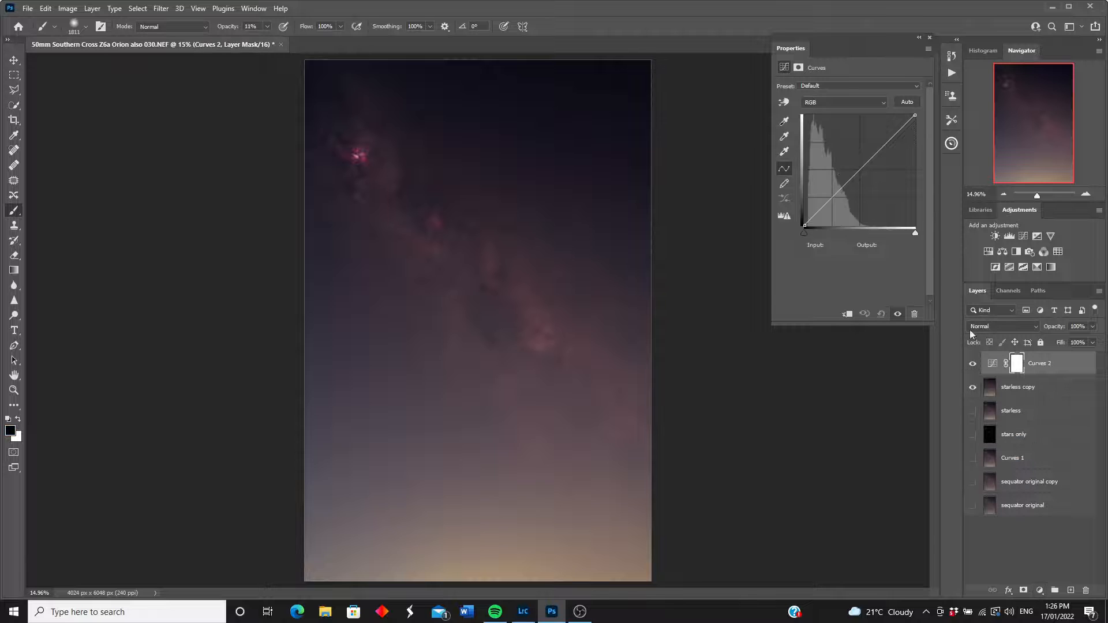
left_click(819, 209)
left_click_drag(818, 209, 820, 212)
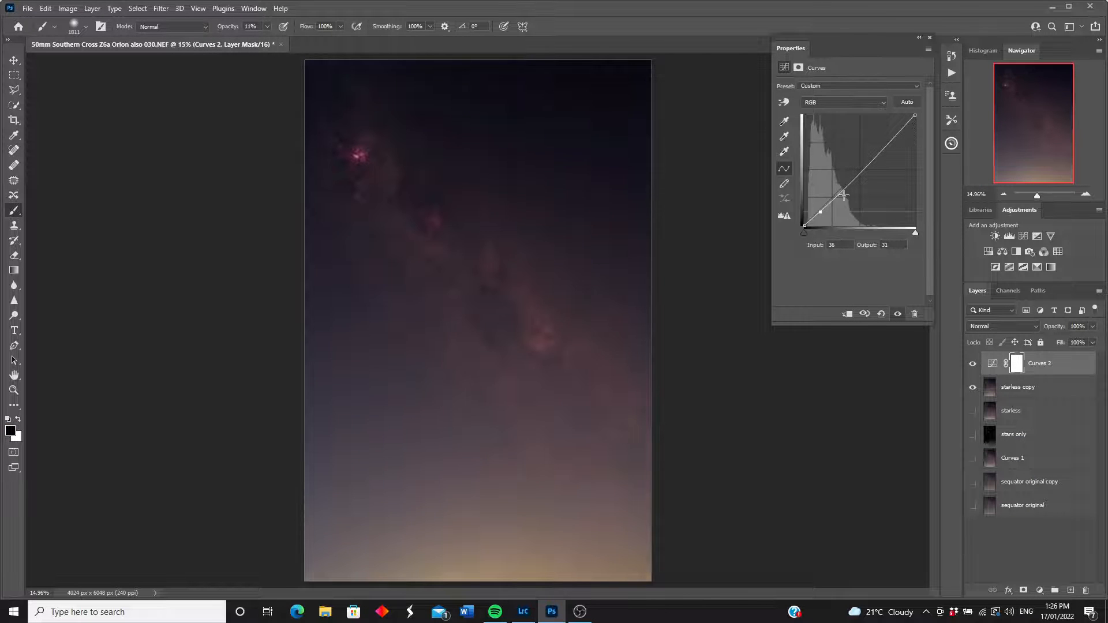
left_click(843, 186)
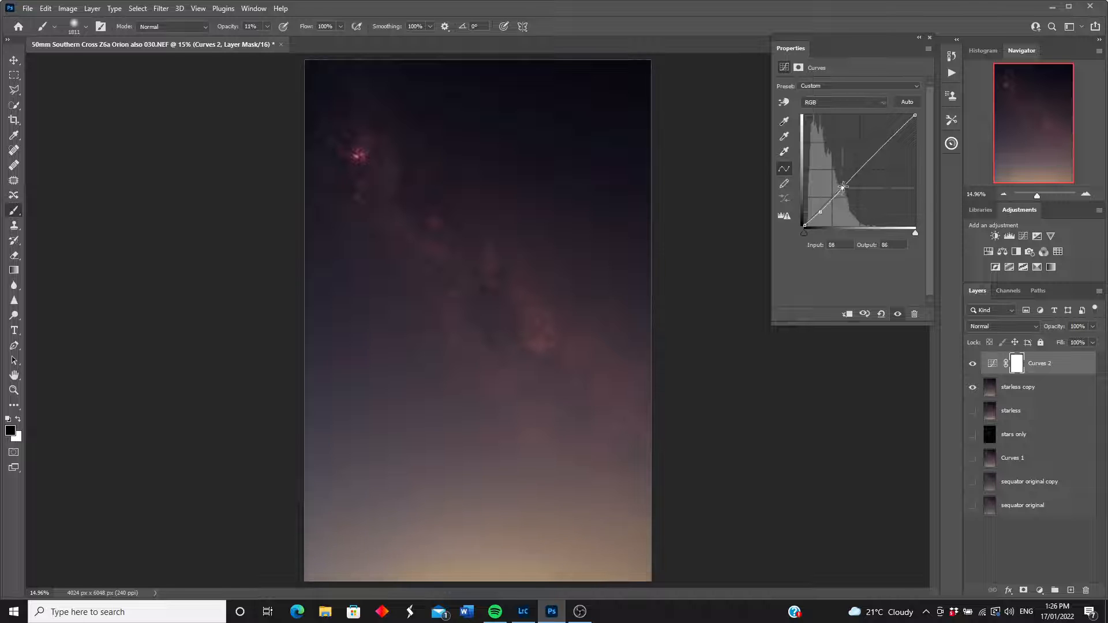
left_click_drag(843, 186, 843, 182)
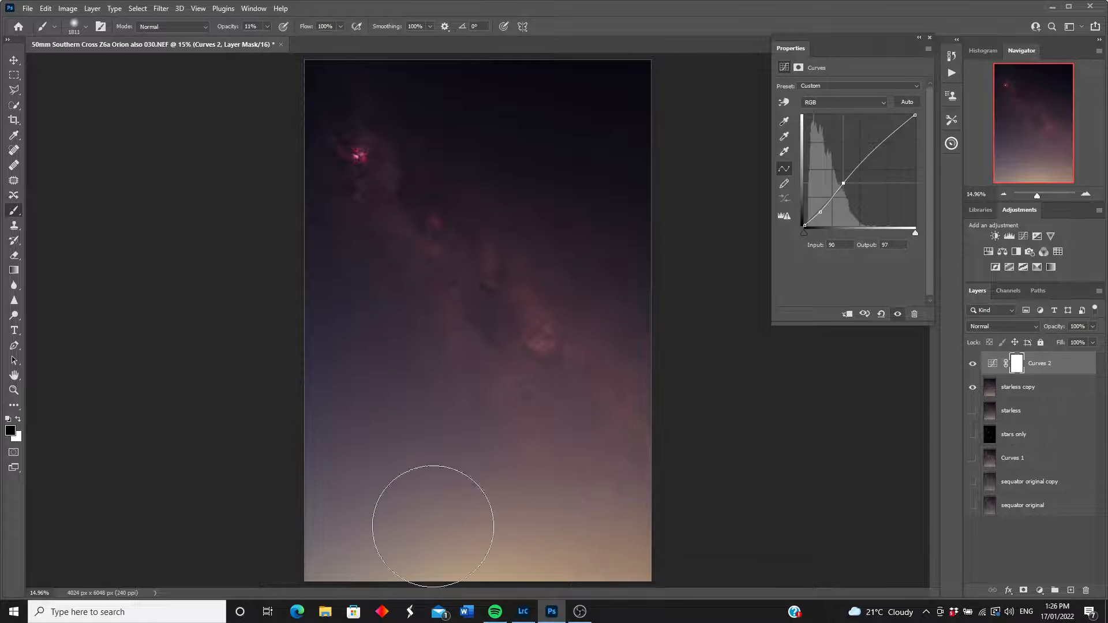
left_click_drag(843, 182, 819, 211)
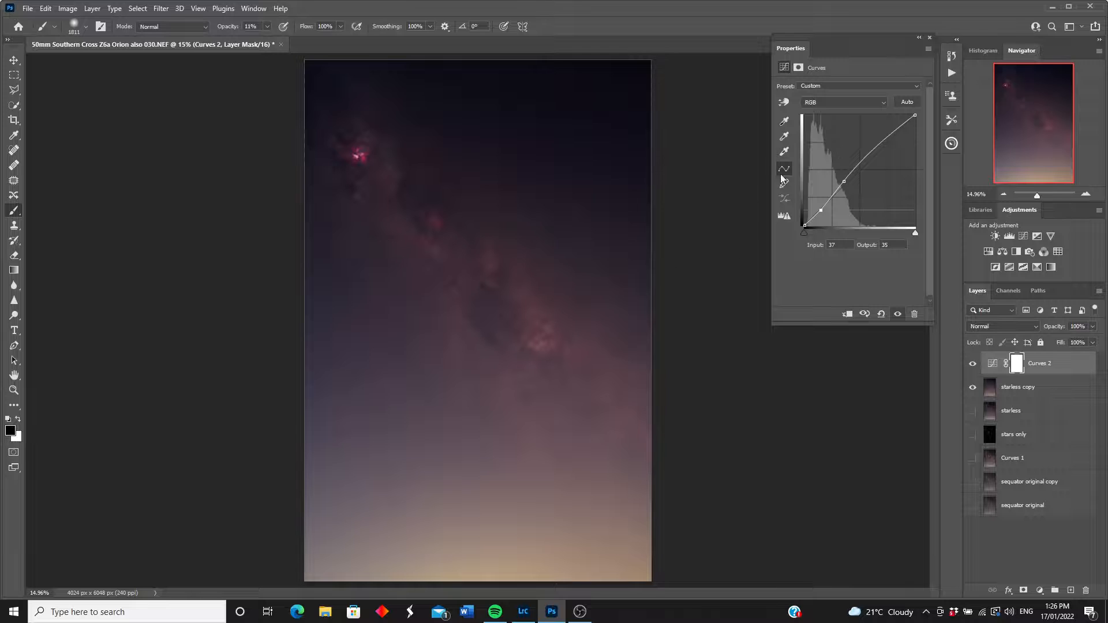
- Set a red channel point at input 62, output 63 in the Curves adjustment and adjust the green channel to reduce the magenta cast
left_click(883, 103)
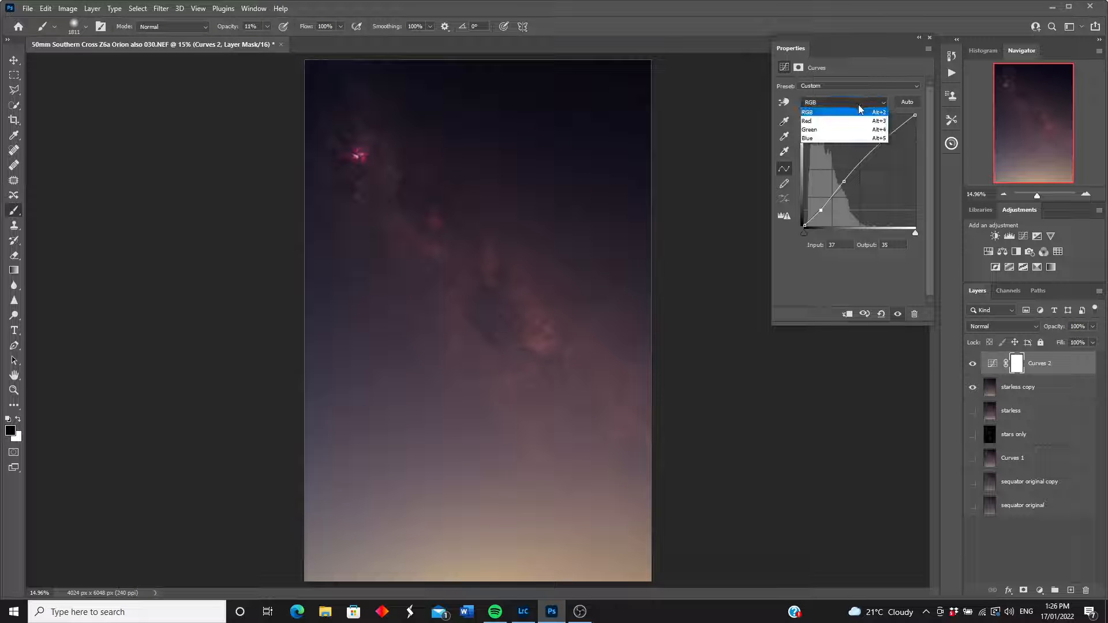
left_click(823, 122)
left_click(829, 199)
left_click_drag(829, 199, 831, 197)
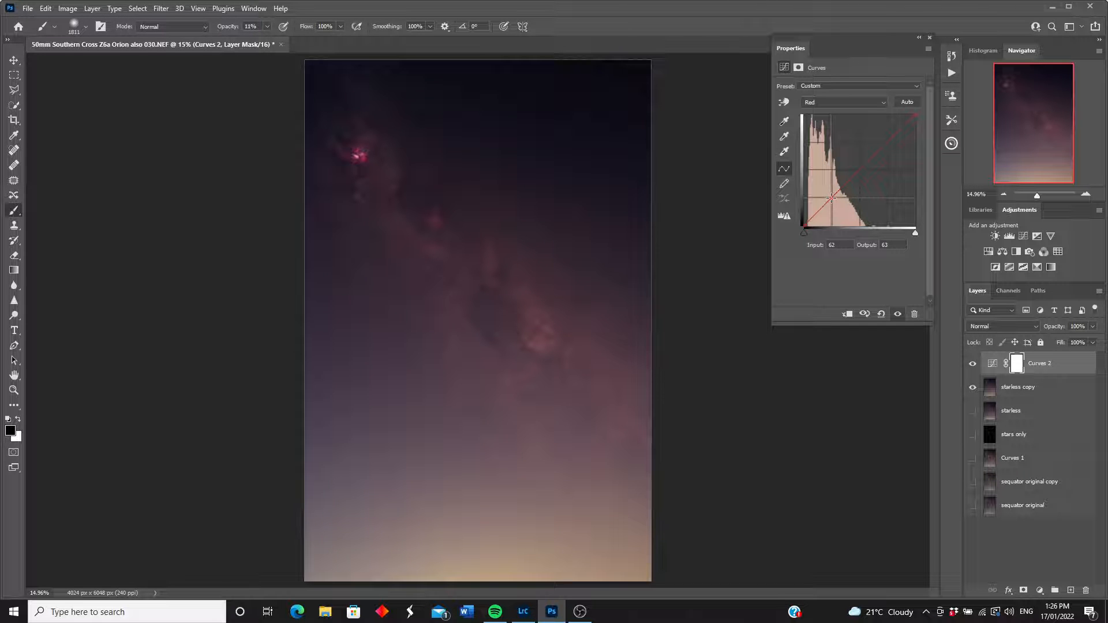
left_click(882, 104)
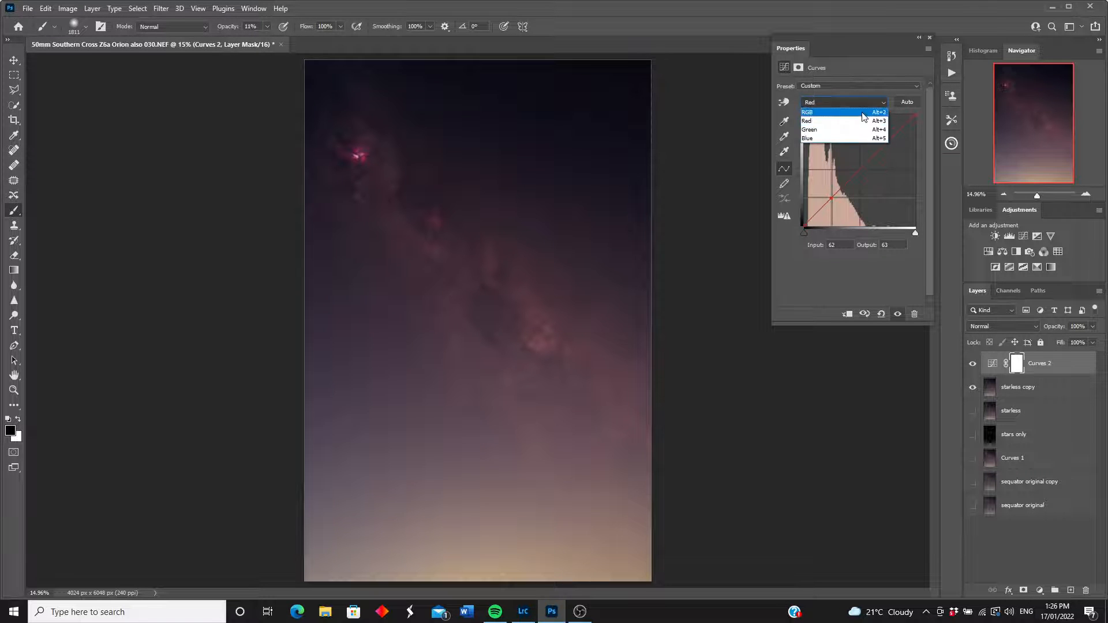
left_click(825, 131)
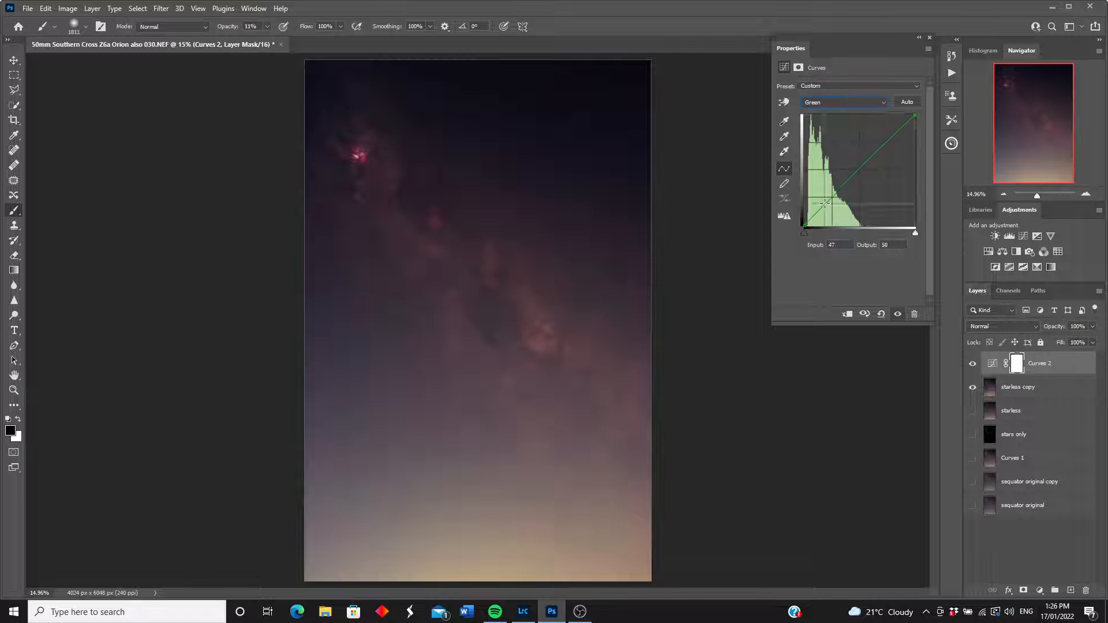
left_click(991, 364)
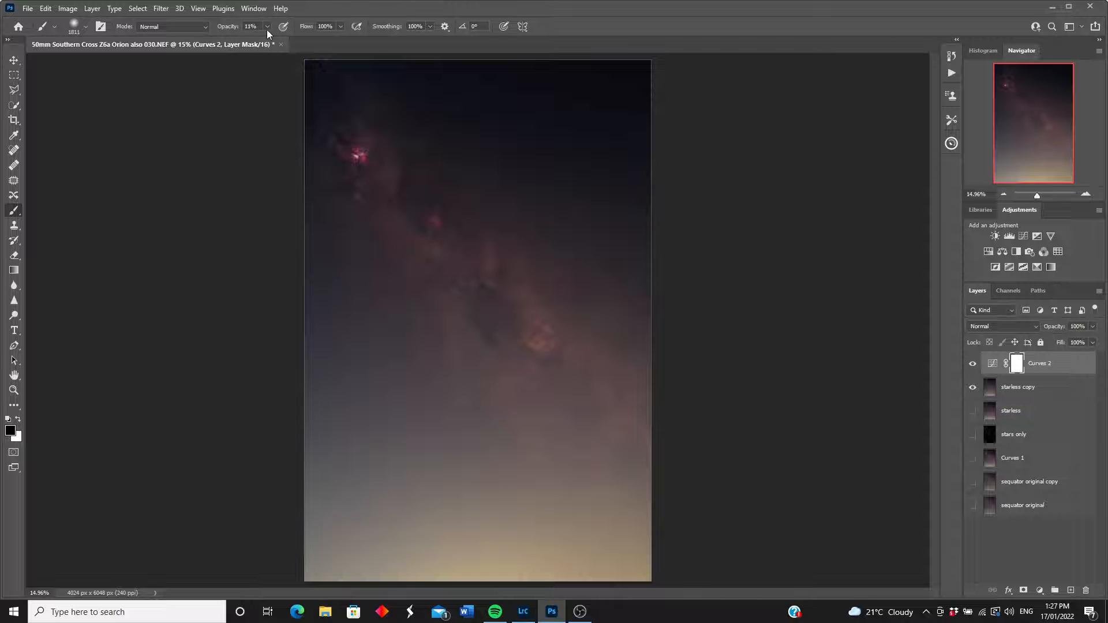
- Paint black on the Curves mask over the horizon glow with a soft 2520 px brush, raising its opacity to 16%, and merge the visible layers
left_click(85, 27)
left_click_drag(132, 64, 136, 64)
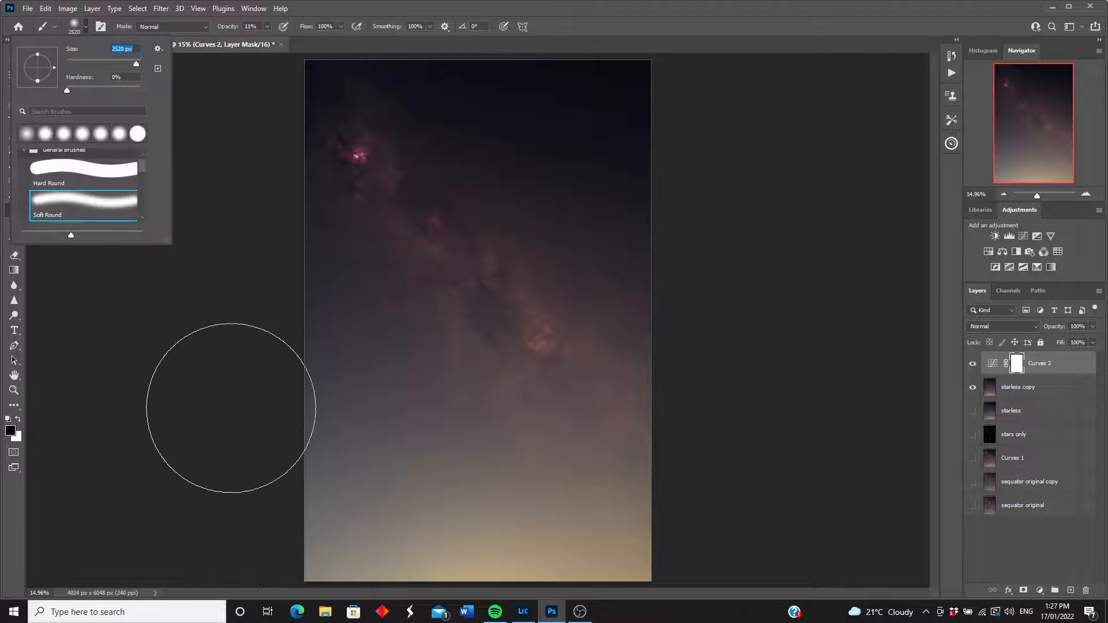
mouse_move(425, 515)
left_mouse_down()
mouse_move(446, 529)
mouse_move(291, 465)
mouse_move(698, 460)
mouse_move(664, 512)
mouse_move(311, 504)
mouse_move(349, 444)
mouse_move(623, 480)
mouse_move(671, 396)
mouse_move(616, 539)
mouse_move(291, 402)
mouse_move(591, 507)
mouse_move(541, 474)
left_mouse_up()
left_click_drag(227, 26, 230, 26)
mouse_move(292, 460)
left_mouse_down()
mouse_move(618, 562)
mouse_move(373, 529)
mouse_move(331, 489)
mouse_move(417, 488)
left_mouse_up()
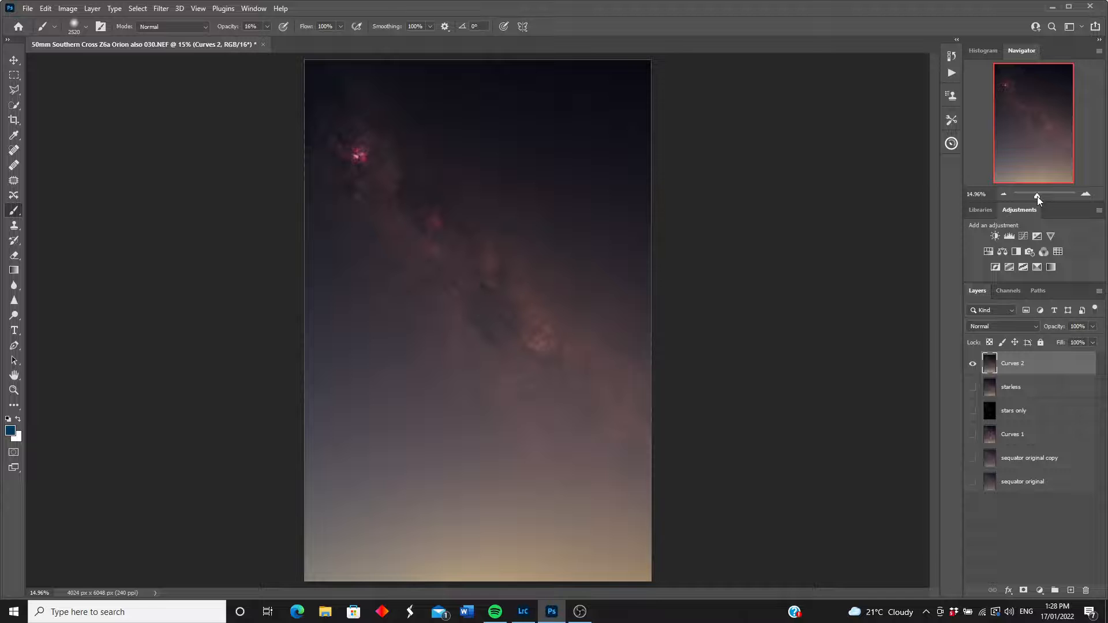
- Check the nebulae up close and apply Camera Raw to the merged layer with Temperature +3, Tint +8, Exposure +0.15, Contrast +16 and slightly raised Dehaze
left_click_drag(1037, 195, 1043, 198)
left_click_drag(1030, 125, 1018, 97)
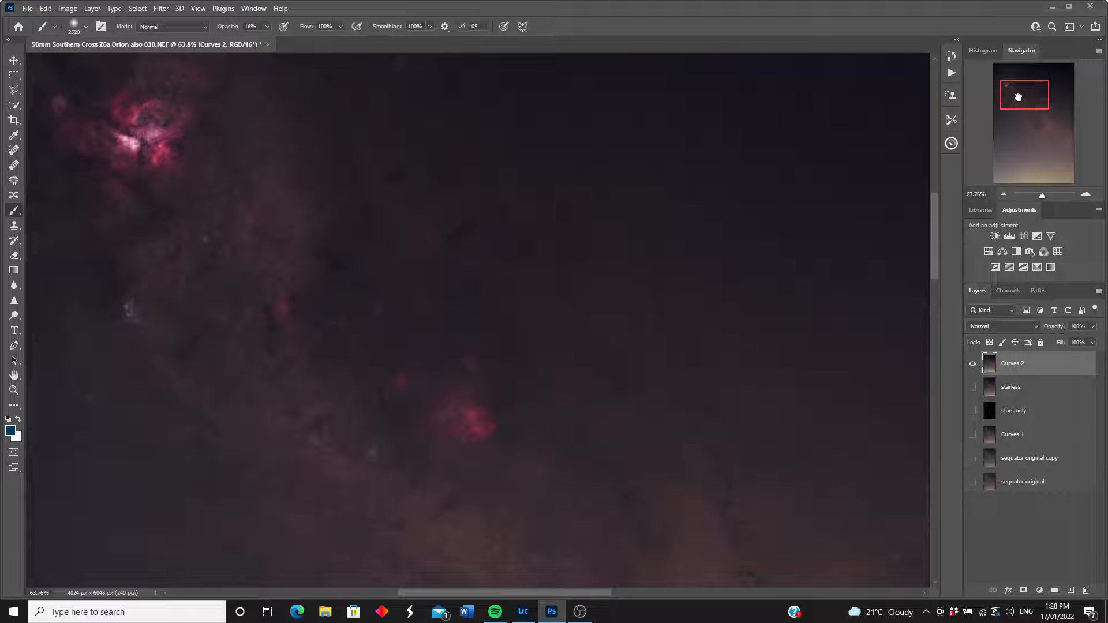
left_click_drag(1043, 199, 1036, 196)
left_click(161, 8)
left_click(189, 21)
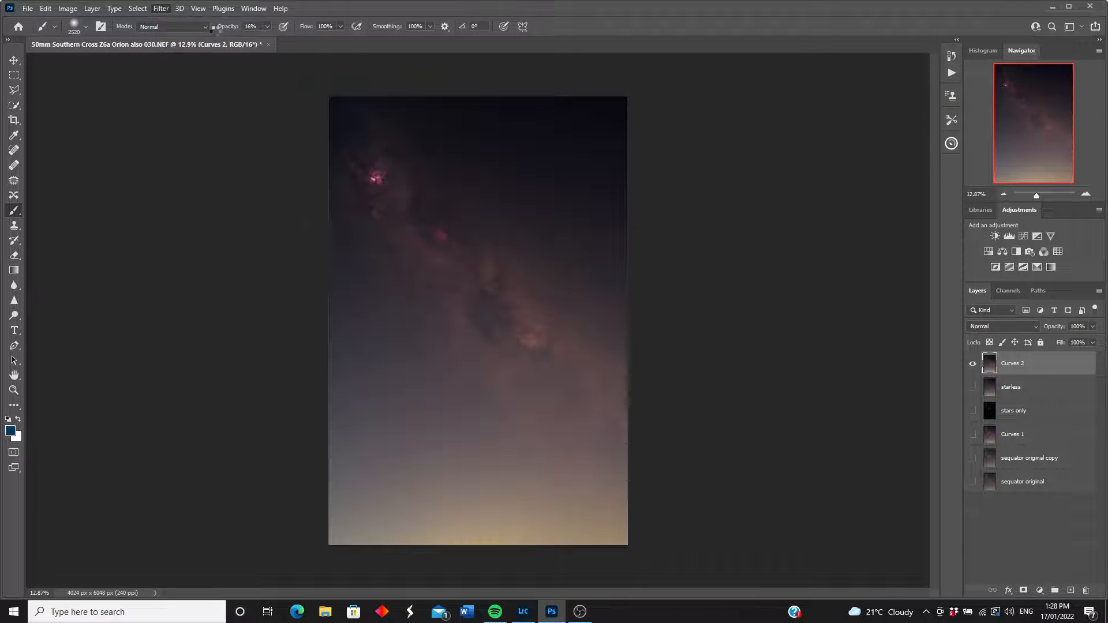
left_click(857, 179)
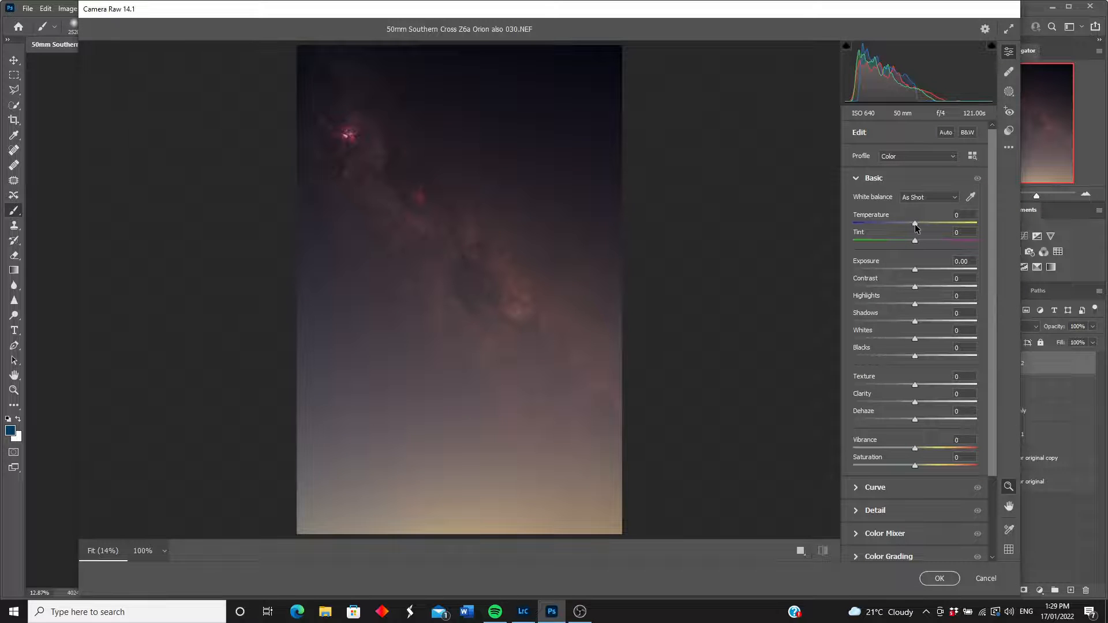
left_click_drag(916, 228, 918, 228)
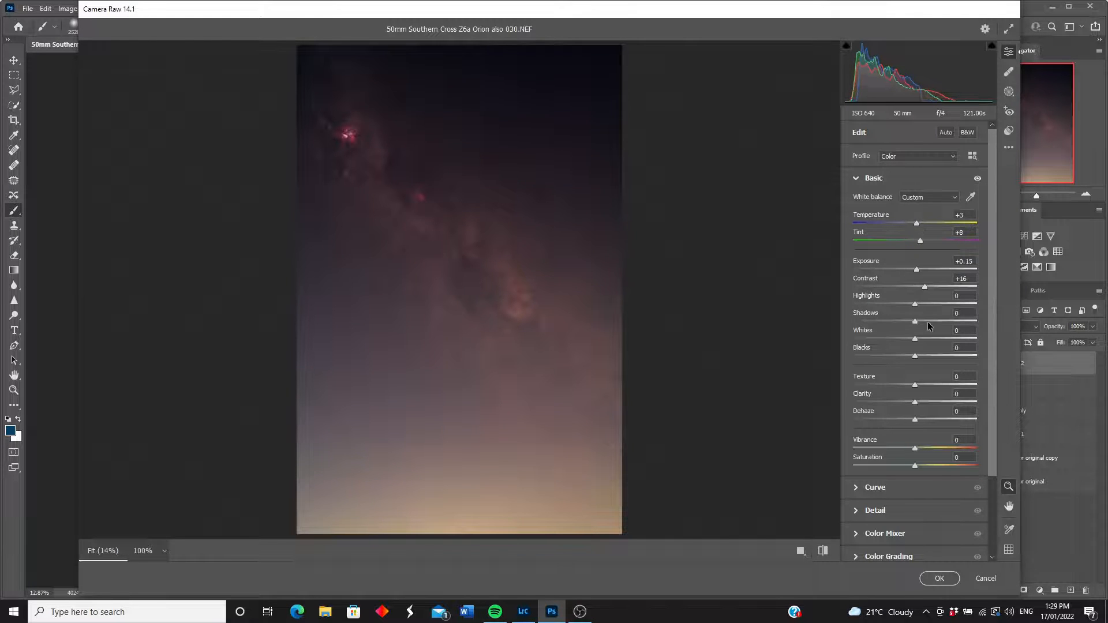
left_click_drag(914, 424, 920, 424)
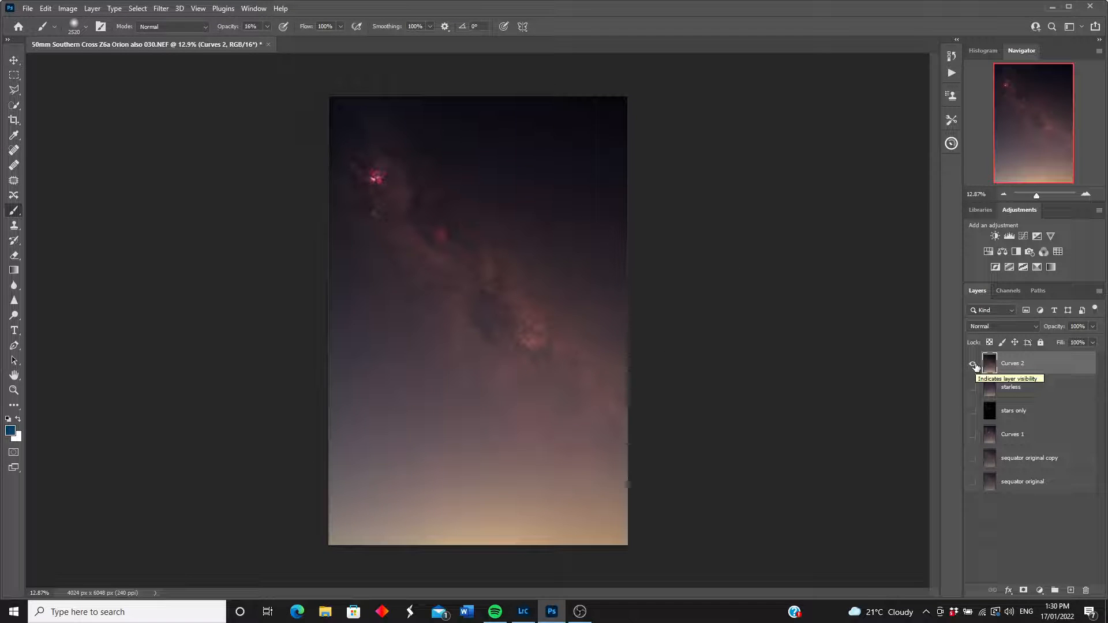
- Show and select the stars only layer with Curves 2 hidden, and inspect its stars at about 116% zoom
left_click(972, 410)
left_click(972, 363)
left_click(991, 412)
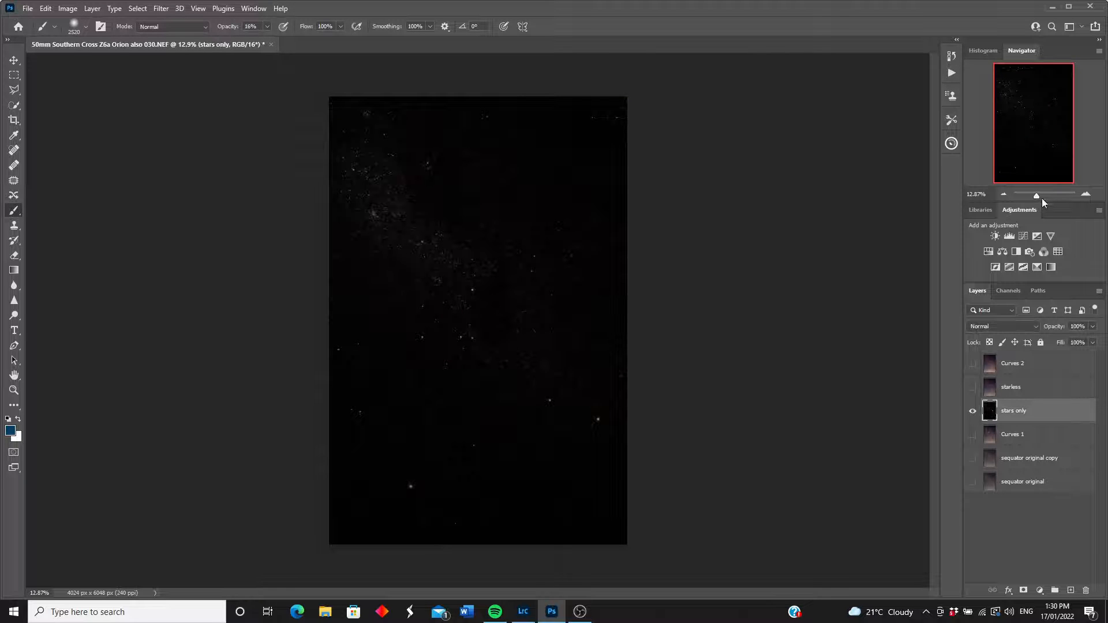
left_click_drag(1036, 198, 1044, 195)
left_click_drag(1021, 139, 1020, 131)
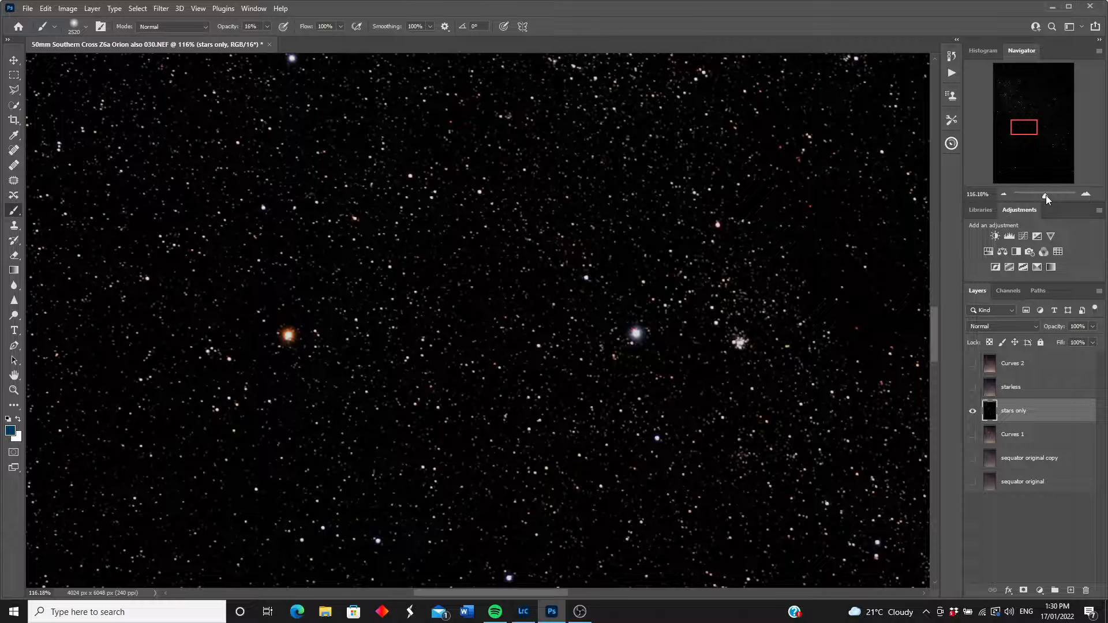
left_click_drag(1045, 196, 1036, 196)
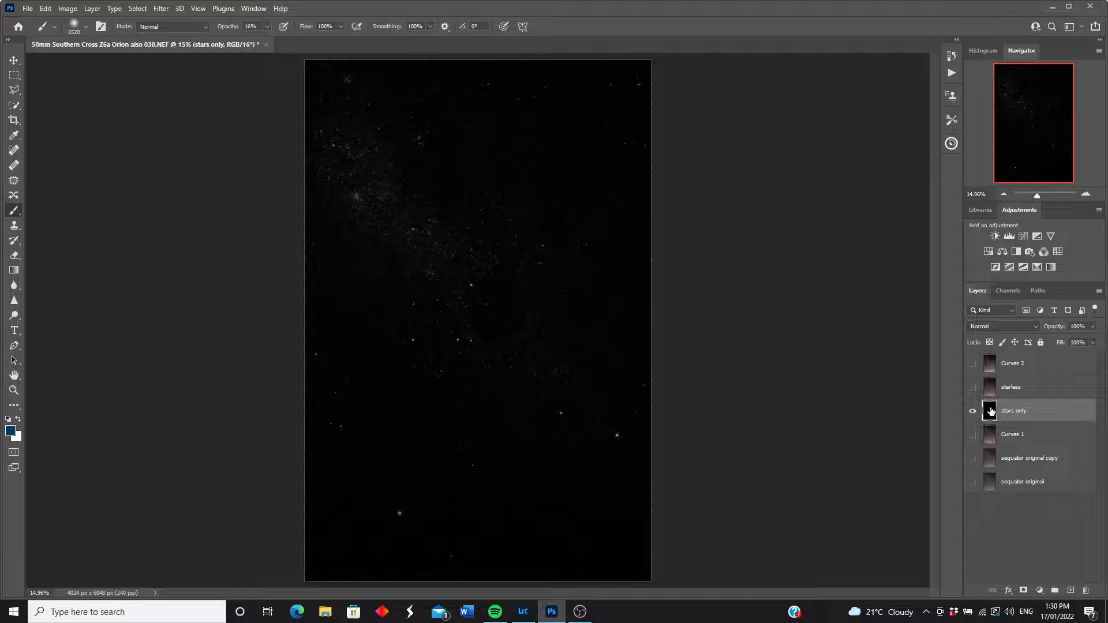
- Run the STAR reduction extra 1 action from Photokemi's Star Tools on the stars only layer and compare the stars with and without it
left_click(253, 9)
left_click(261, 88)
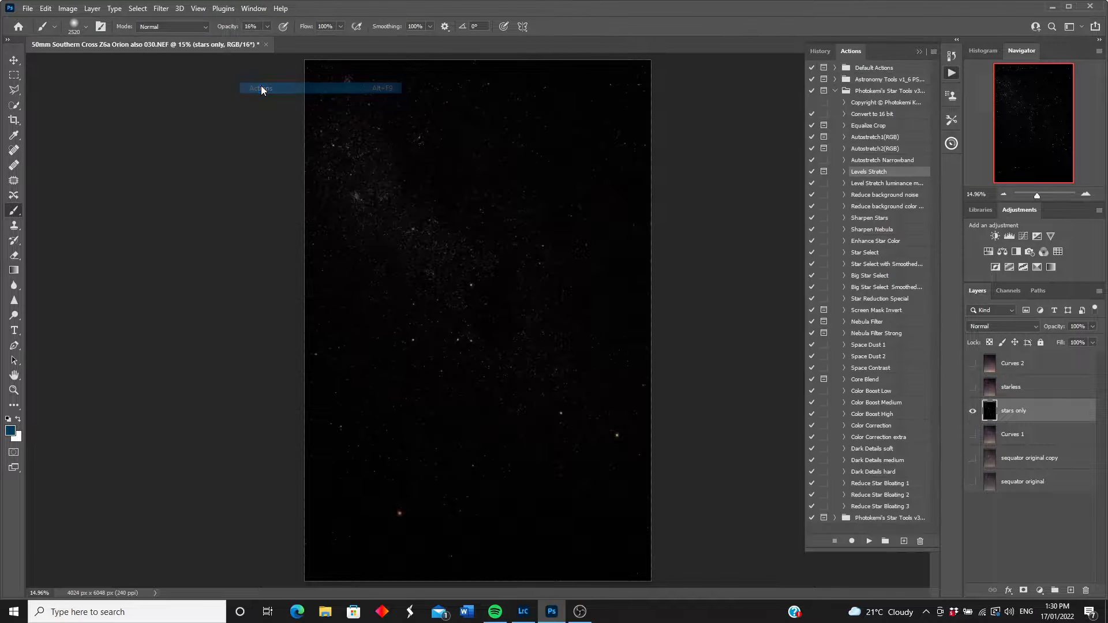
left_click(834, 92)
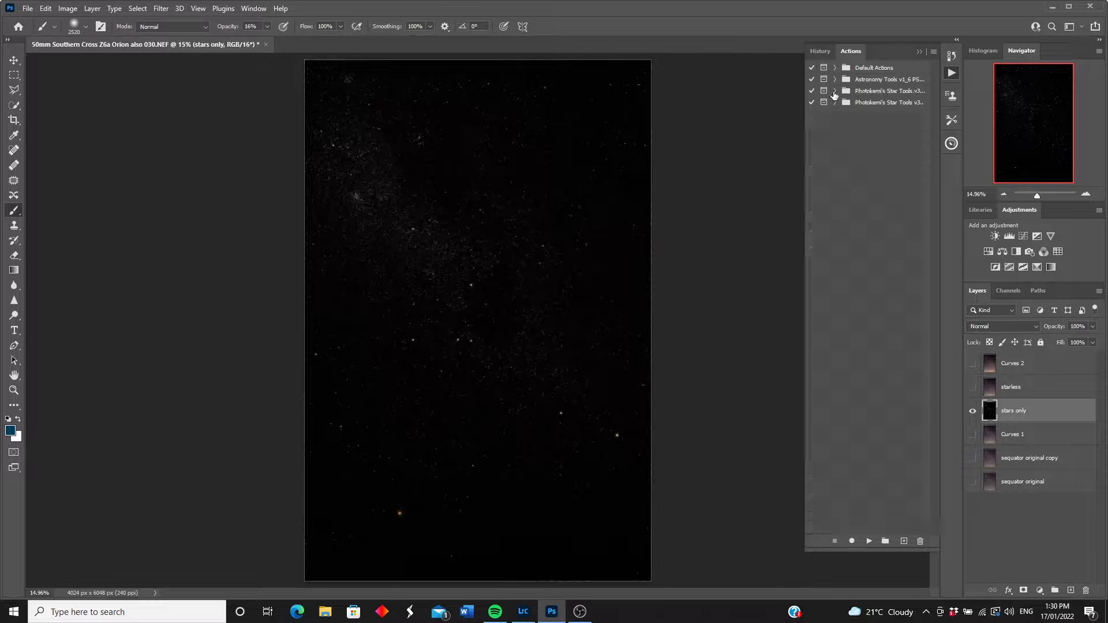
left_click(834, 102)
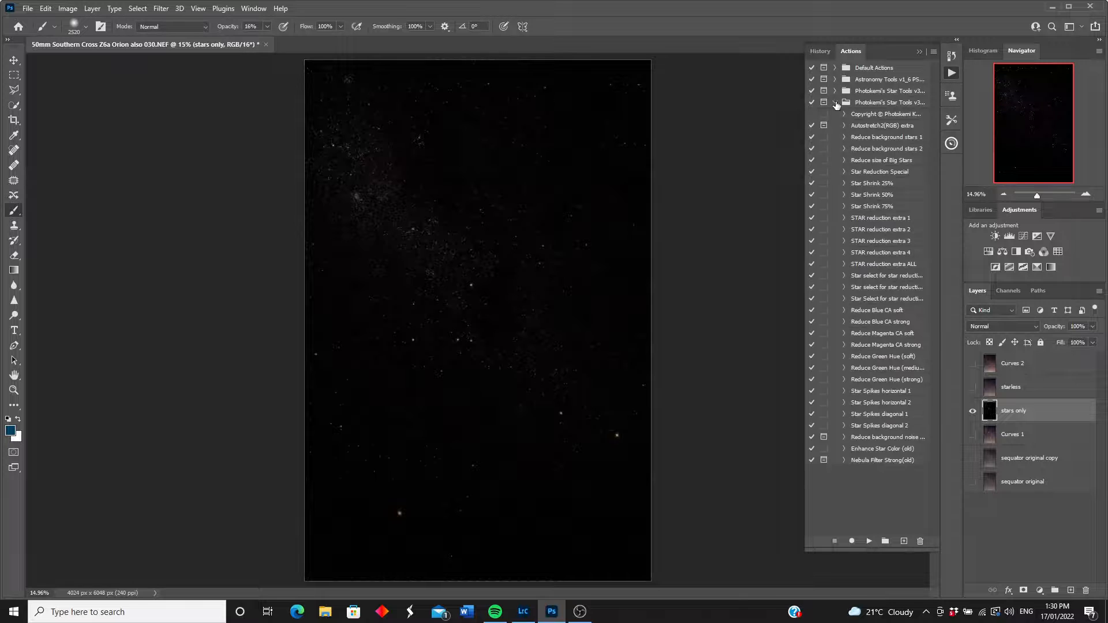
left_click(871, 218)
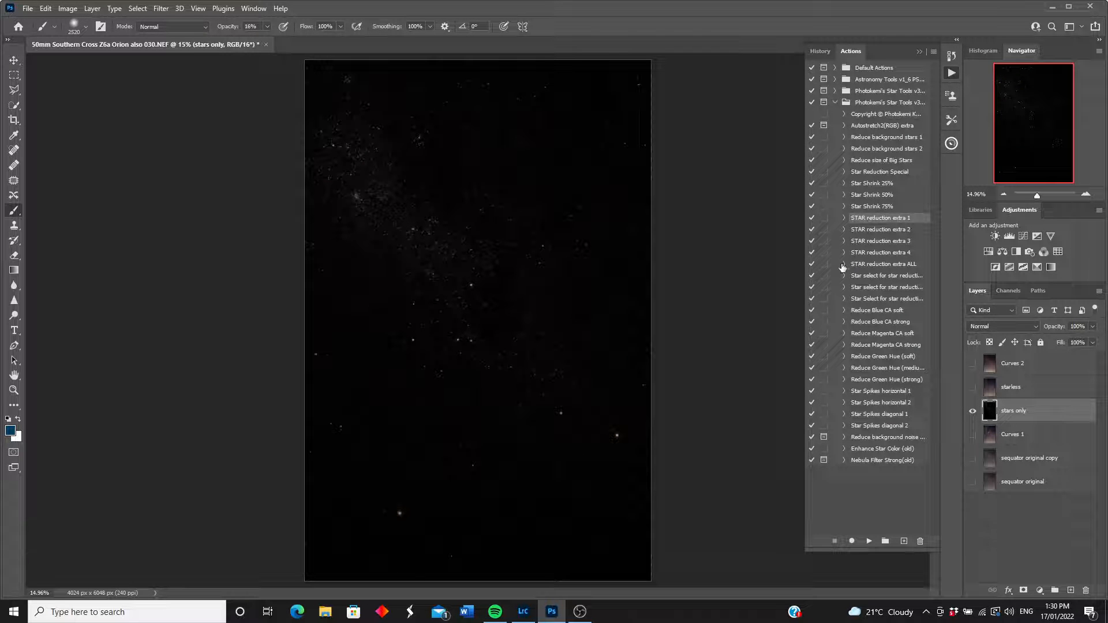
left_click(868, 541)
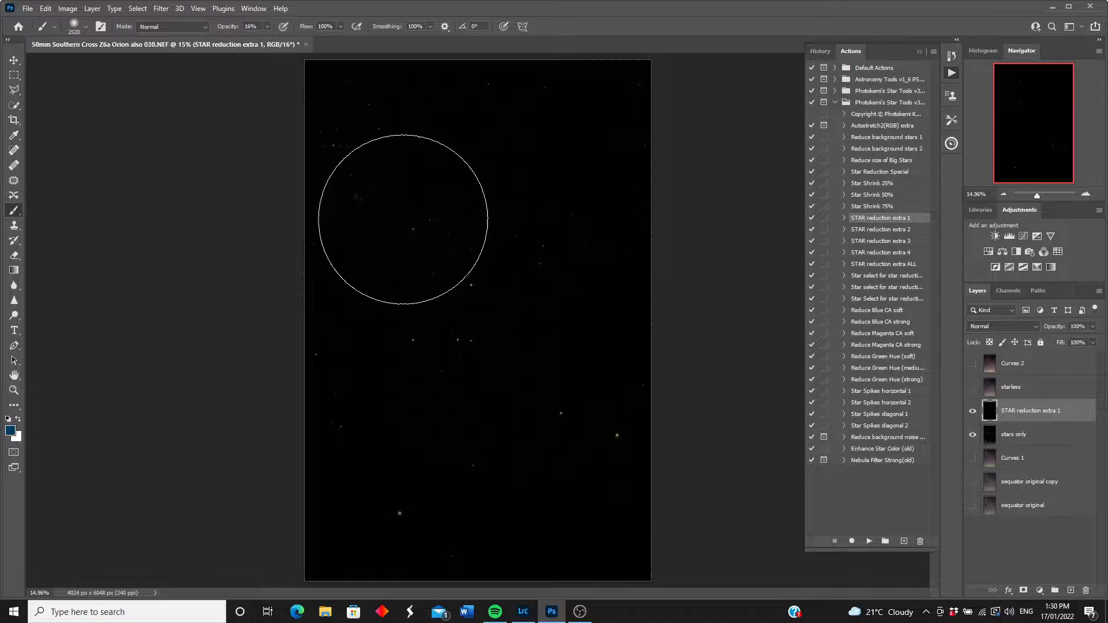
left_click(973, 411)
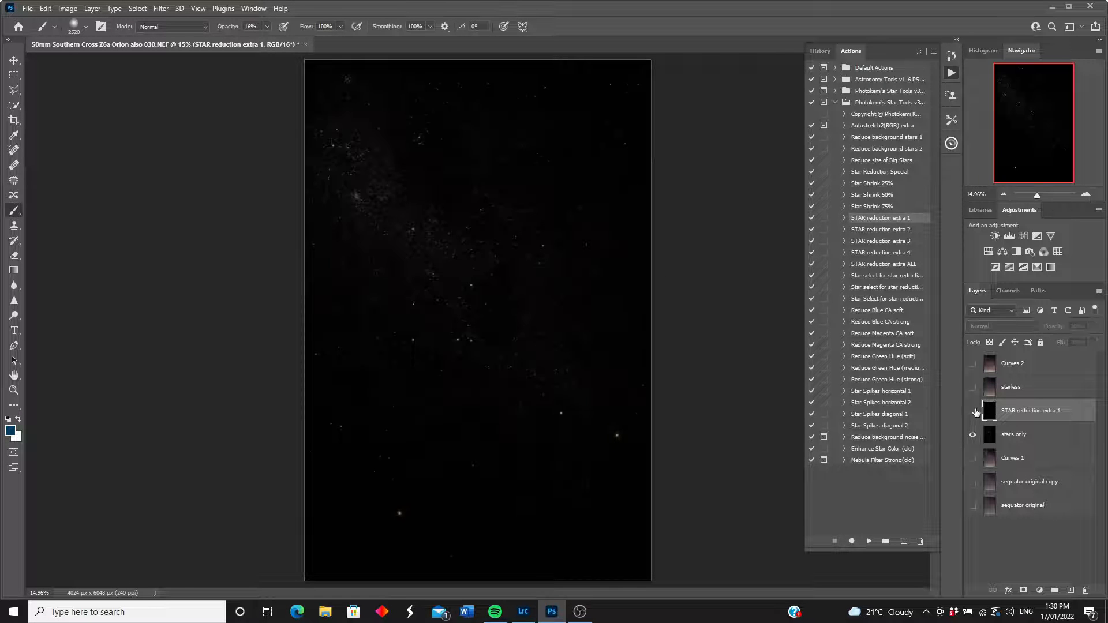
left_click(973, 411)
left_click(973, 411)
left_click(973, 410)
left_click(972, 411)
left_click(973, 410)
- Hide stars only, place STAR reduction extra 1 above the shown Curves 2 layer, and blend it with Linear Dodge (Add)
left_click(972, 434)
left_click_drag(989, 411, 992, 359)
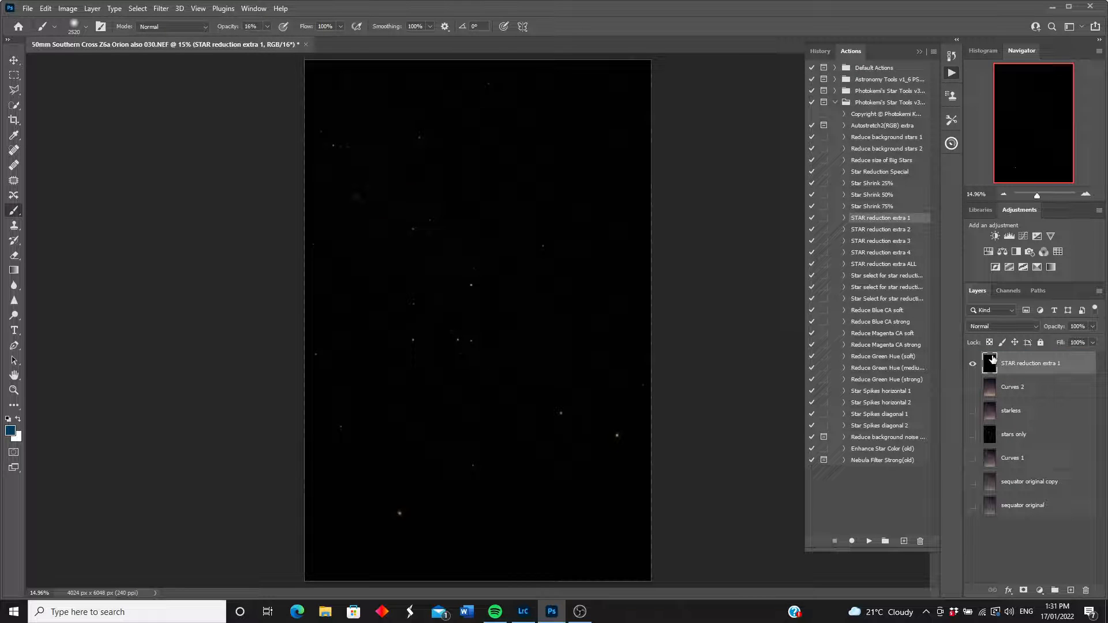
left_click(972, 387)
left_click(1035, 327)
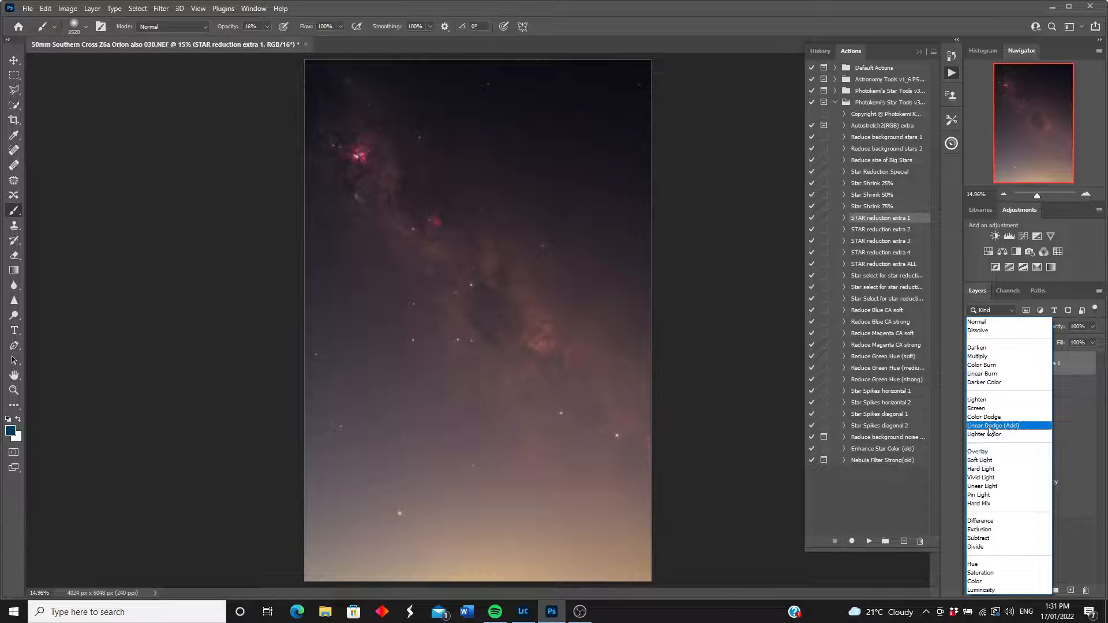
left_click(989, 427)
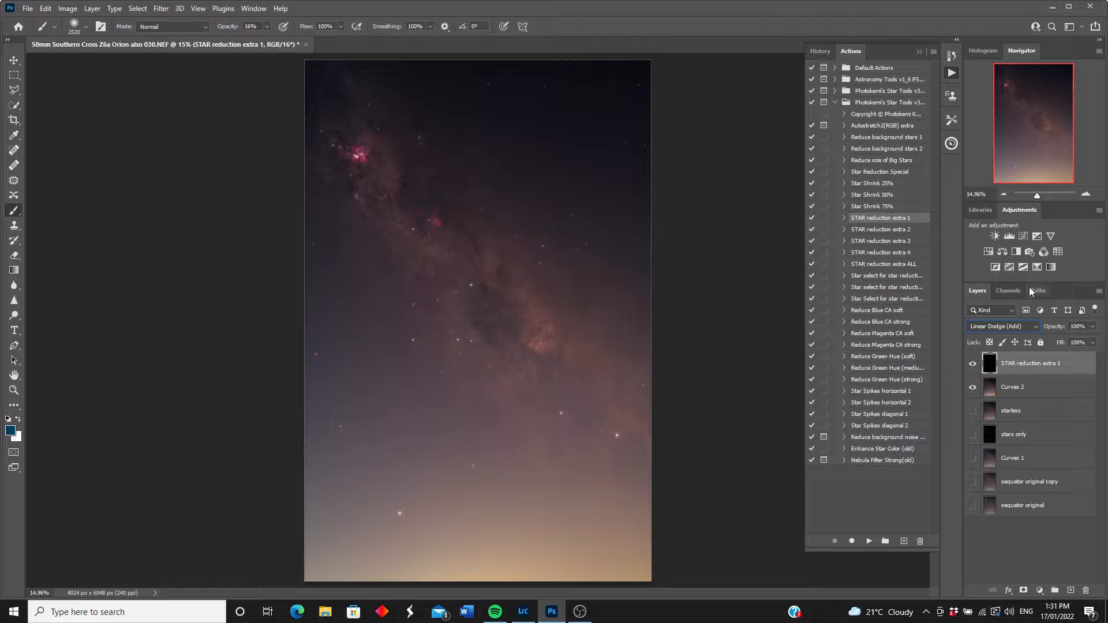
- Check the recombined stars up close and merge the visible STAR reduction extra 1 and Curves 2 layers
left_click_drag(1037, 199, 1041, 199)
mouse_move(1027, 119)
left_mouse_down()
mouse_move(1007, 154)
mouse_move(1062, 153)
mouse_move(1070, 76)
mouse_move(1032, 94)
mouse_move(1022, 132)
left_mouse_up()
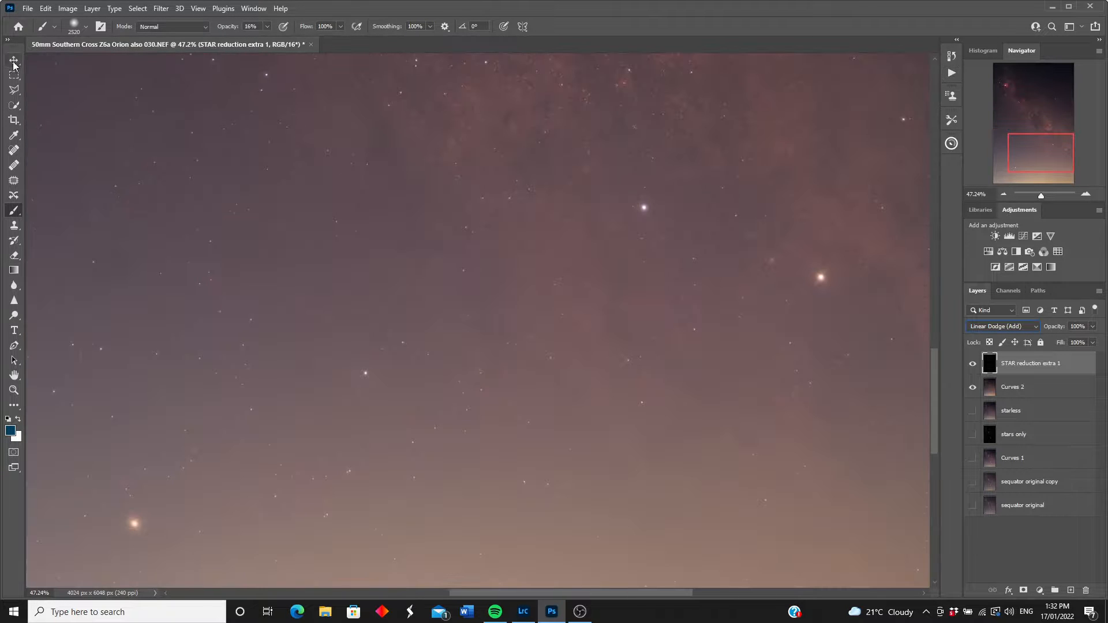
left_click(13, 61)
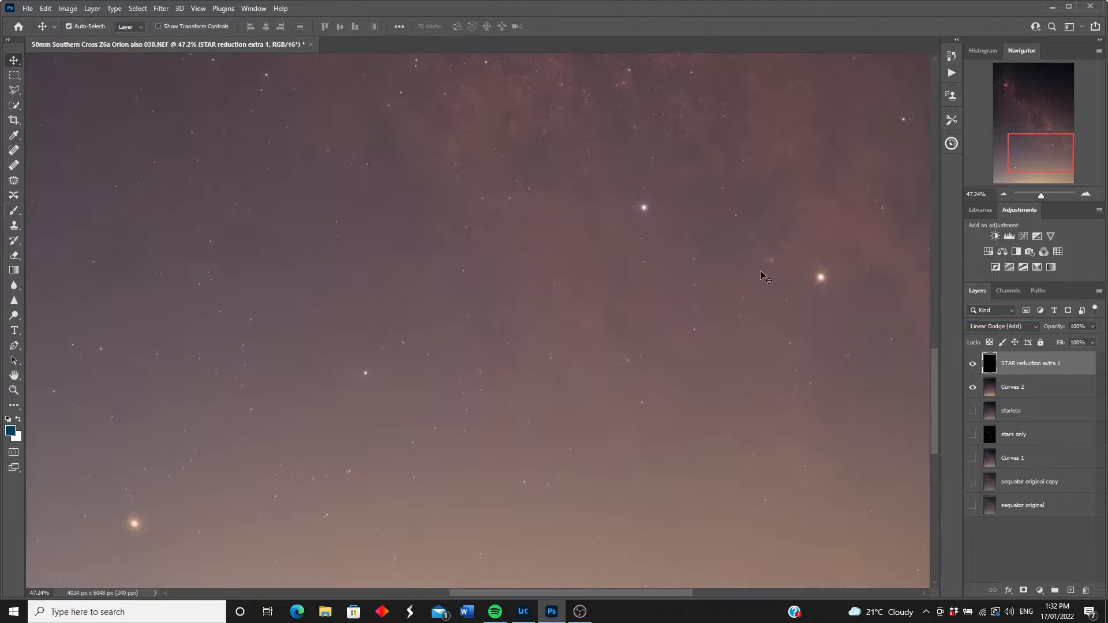
left_click_drag(1043, 164, 1024, 132)
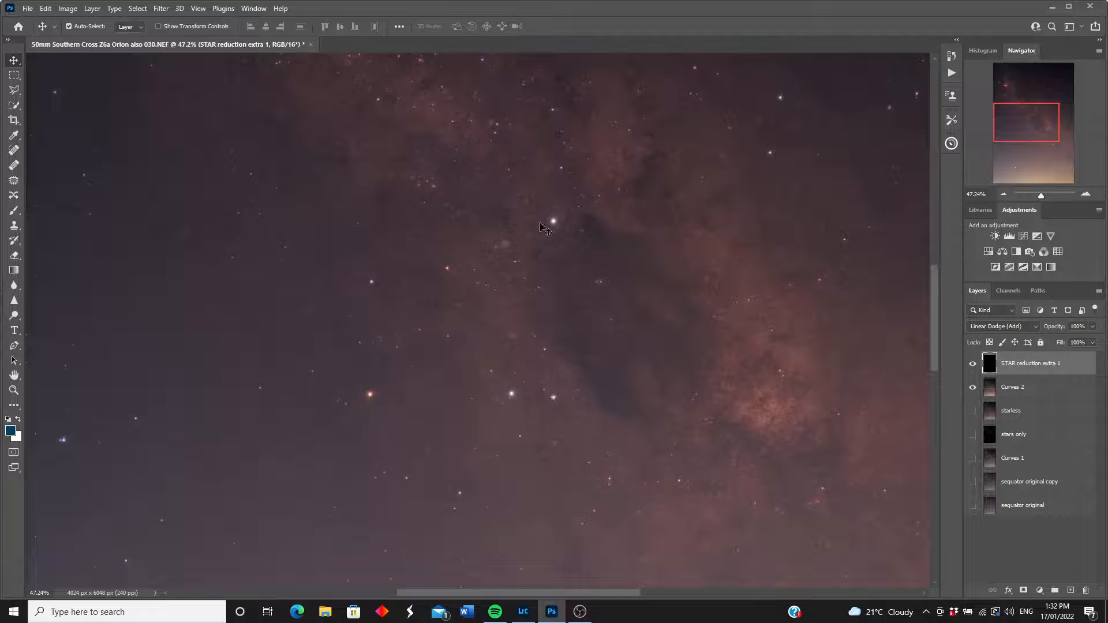
left_click_drag(1041, 198, 1037, 200)
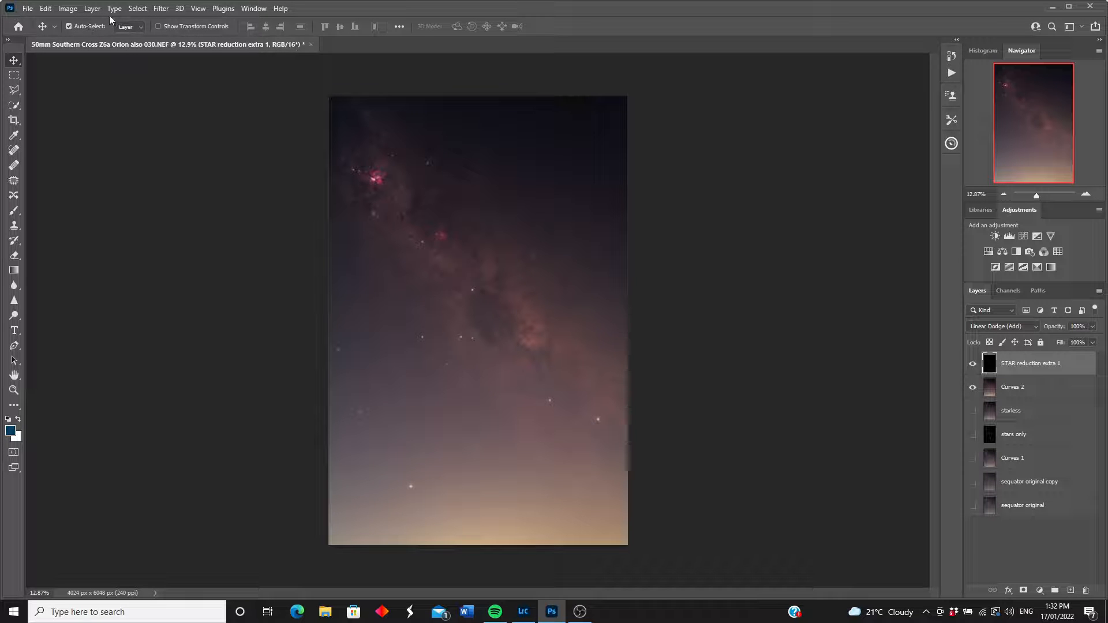
left_click(93, 8)
left_click(123, 437)
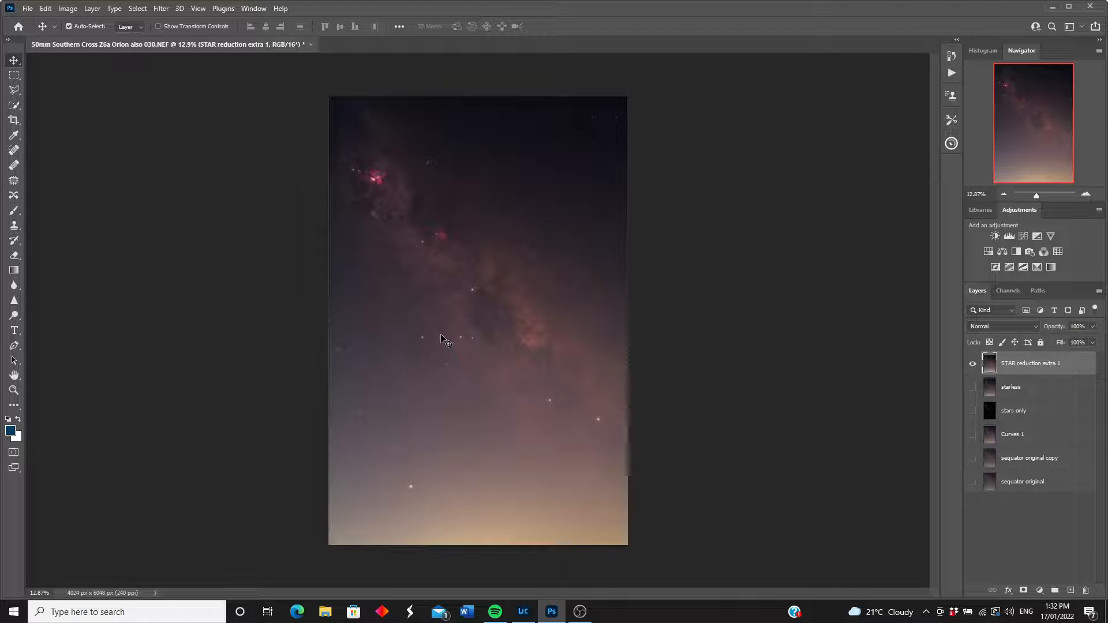
- Duplicate the merged STAR reduction extra 1 layer as "star glow"
left_click(93, 8)
left_click(115, 52)
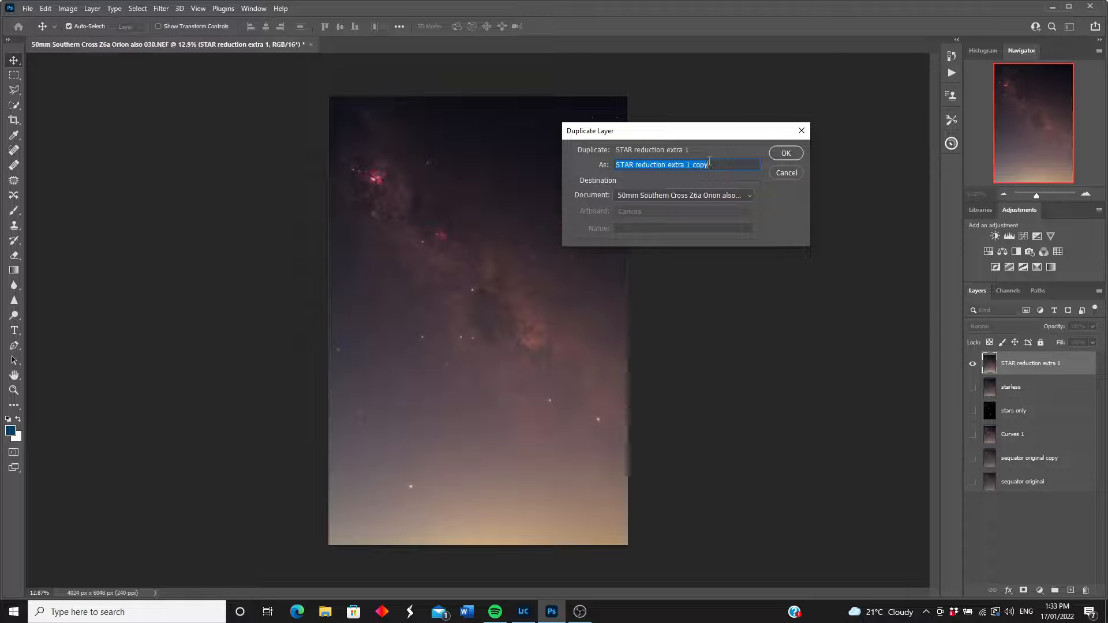
type("star glow")
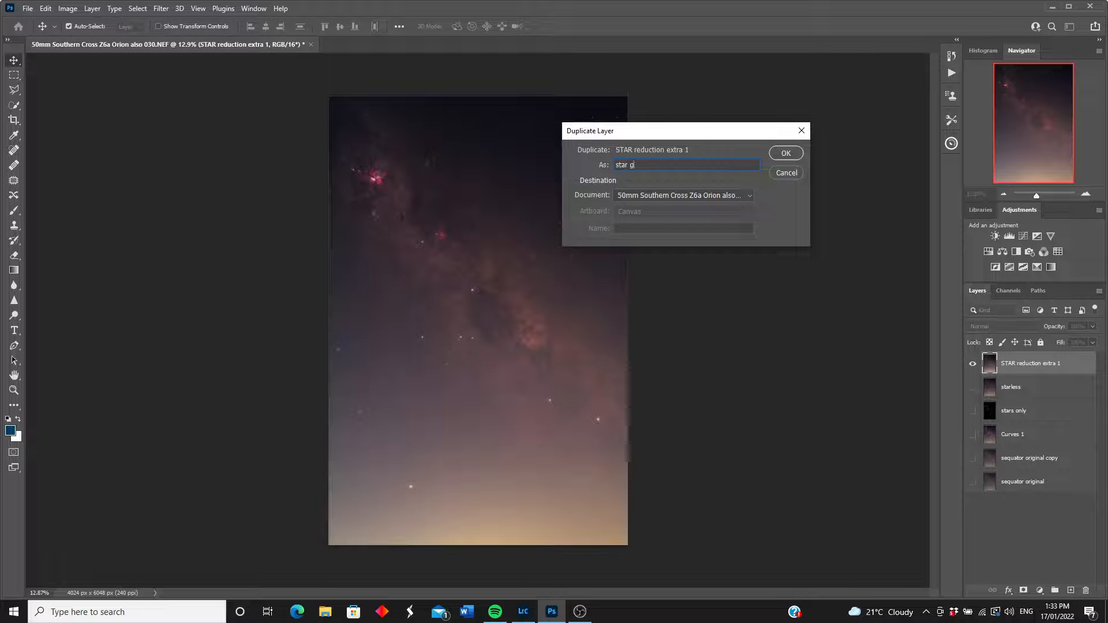
left_click(785, 154)
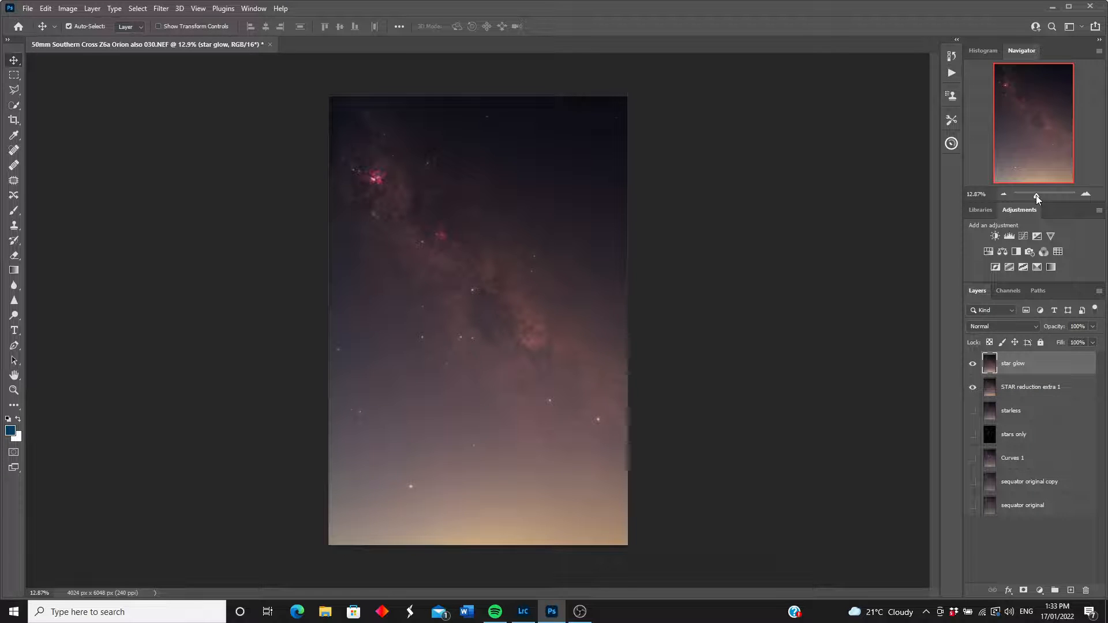
- Examine the Southern Cross stars and the two bright pointer stars up close on the star glow layer
left_click_drag(1037, 195, 1041, 196)
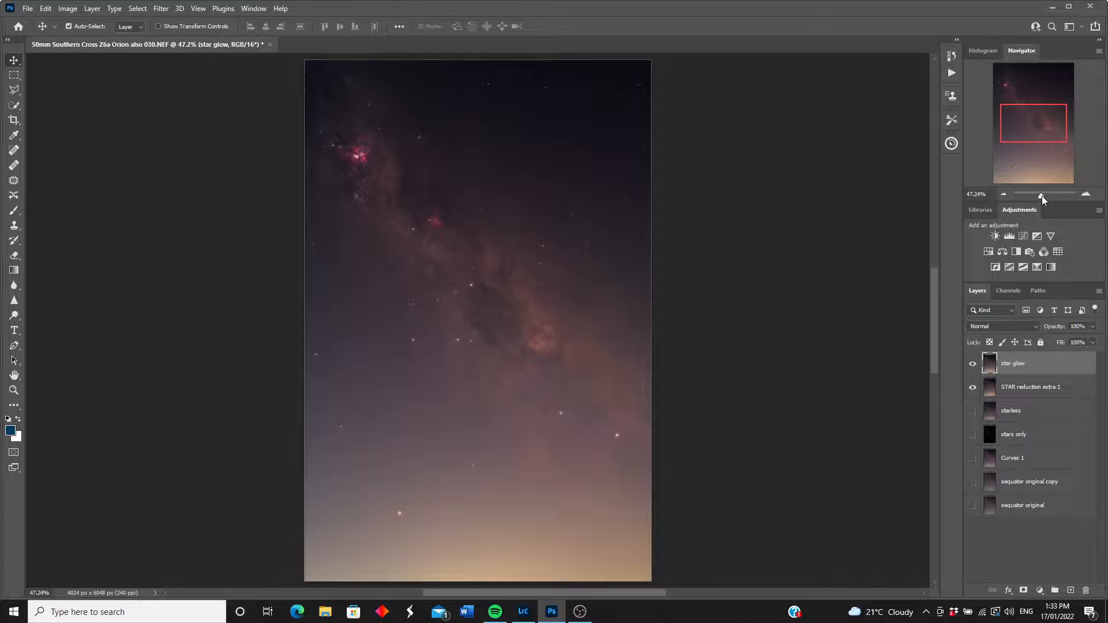
left_click_drag(1041, 137, 1034, 140)
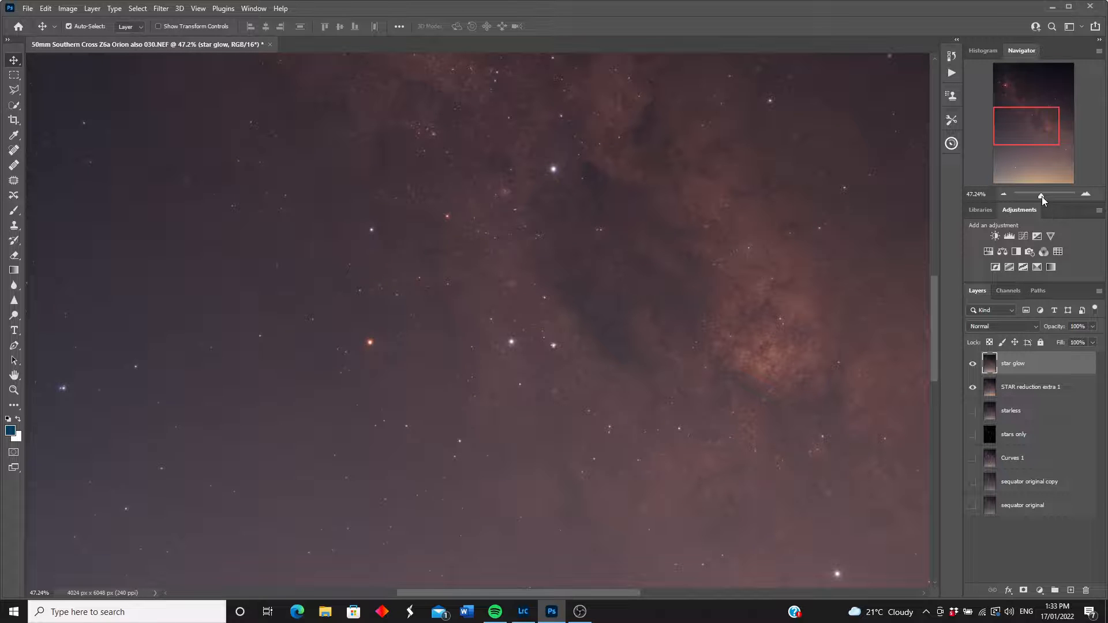
left_click_drag(1042, 196, 1043, 195)
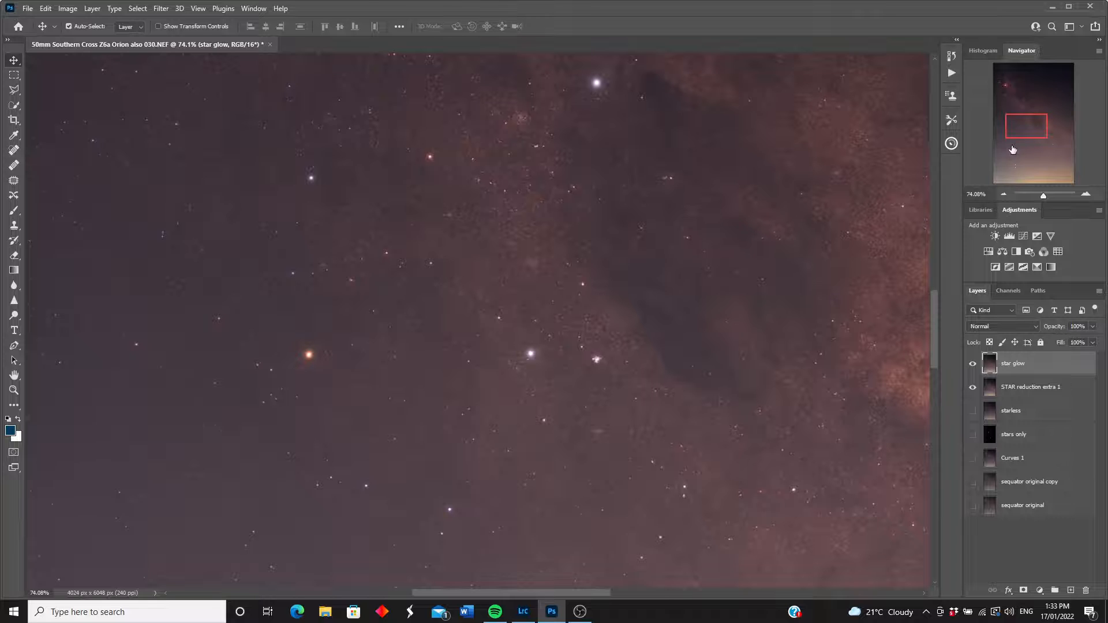
left_click_drag(1023, 125, 1023, 123)
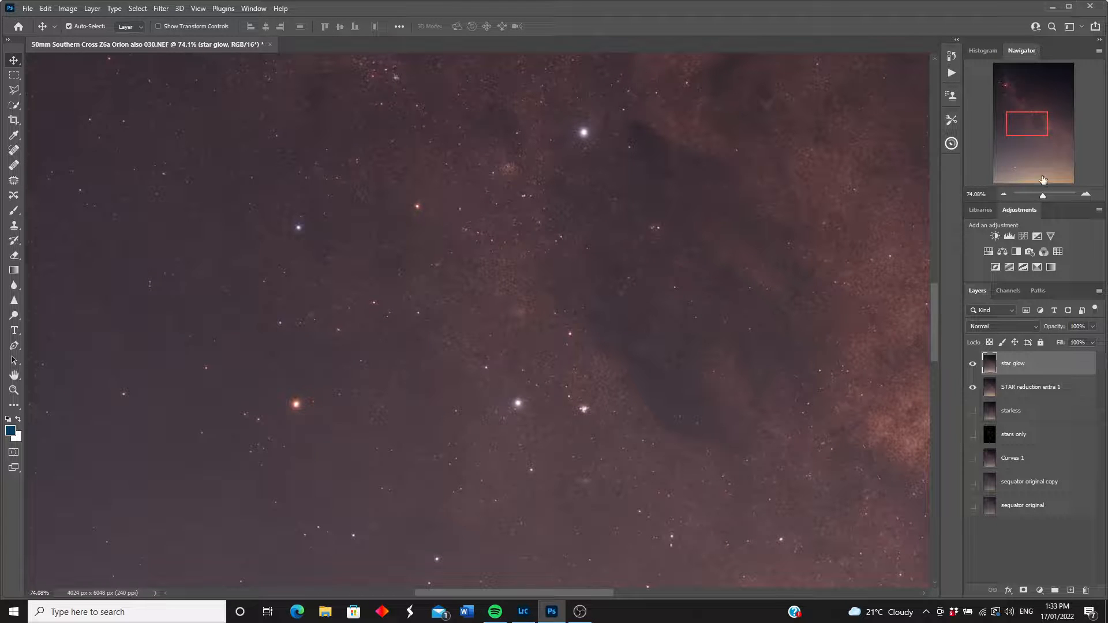
left_click_drag(1026, 126, 1050, 145)
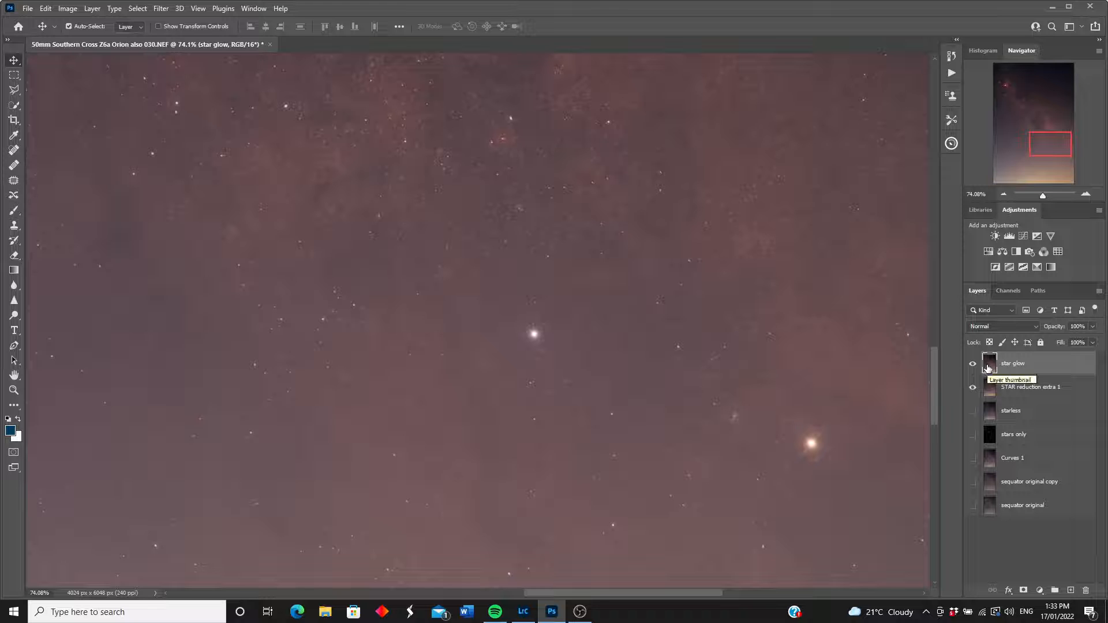
left_click_drag(1042, 195, 1035, 198)
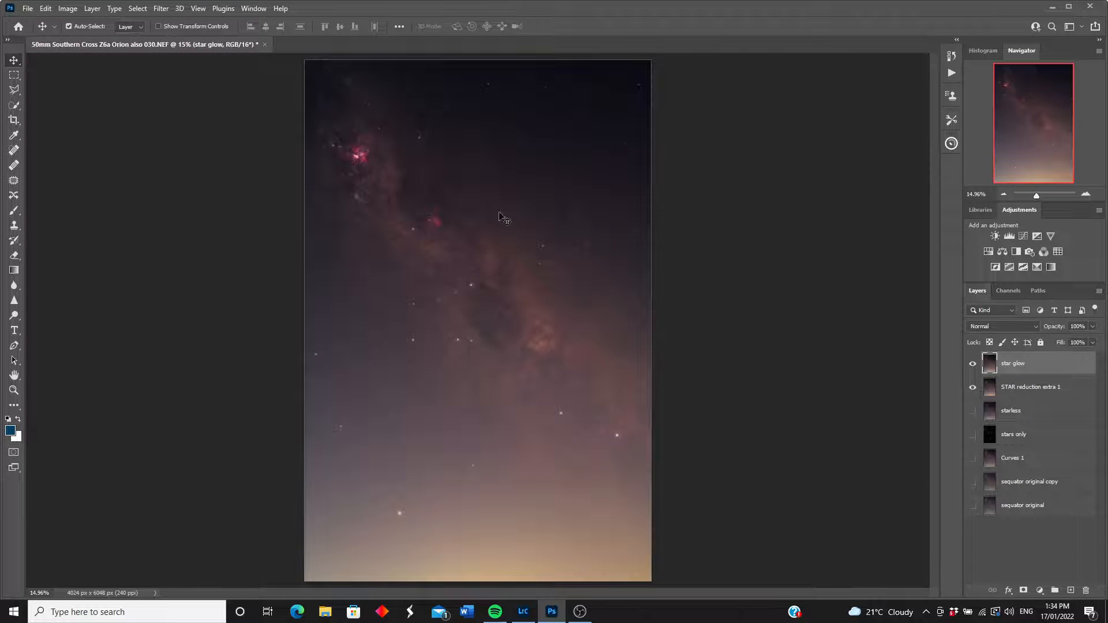
left_click_drag(1036, 196, 1043, 196)
left_click_drag(1033, 113, 1051, 147)
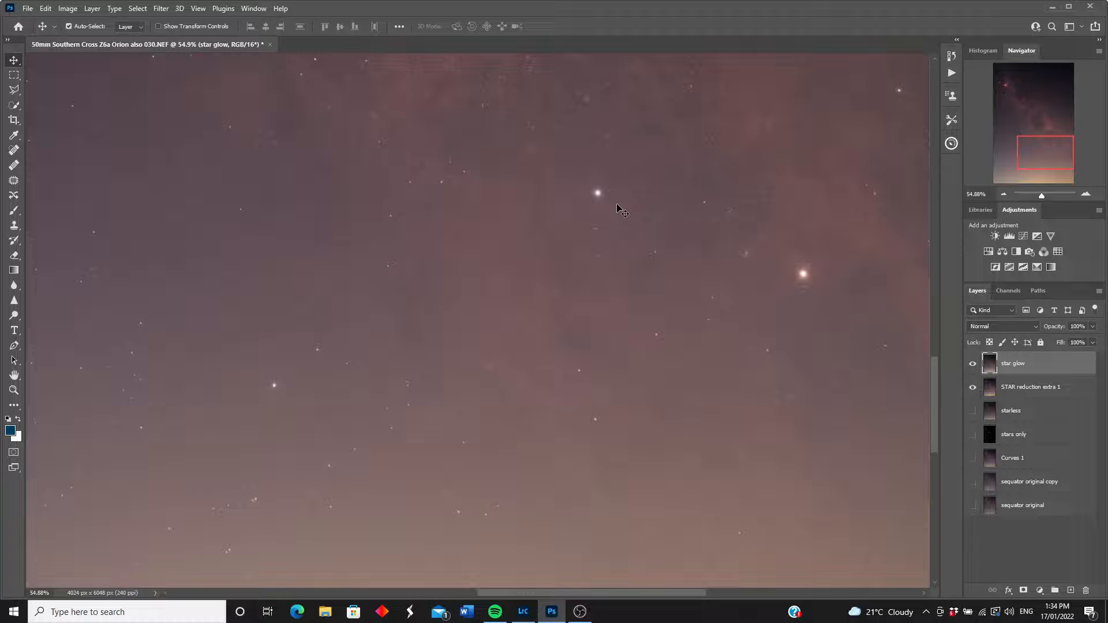
- Paint a glow on the brighter, warm-toned pointer star with a soft 59 px brush at 34% opacity, using colour eadcd5 sampled from the star
left_click(14, 211)
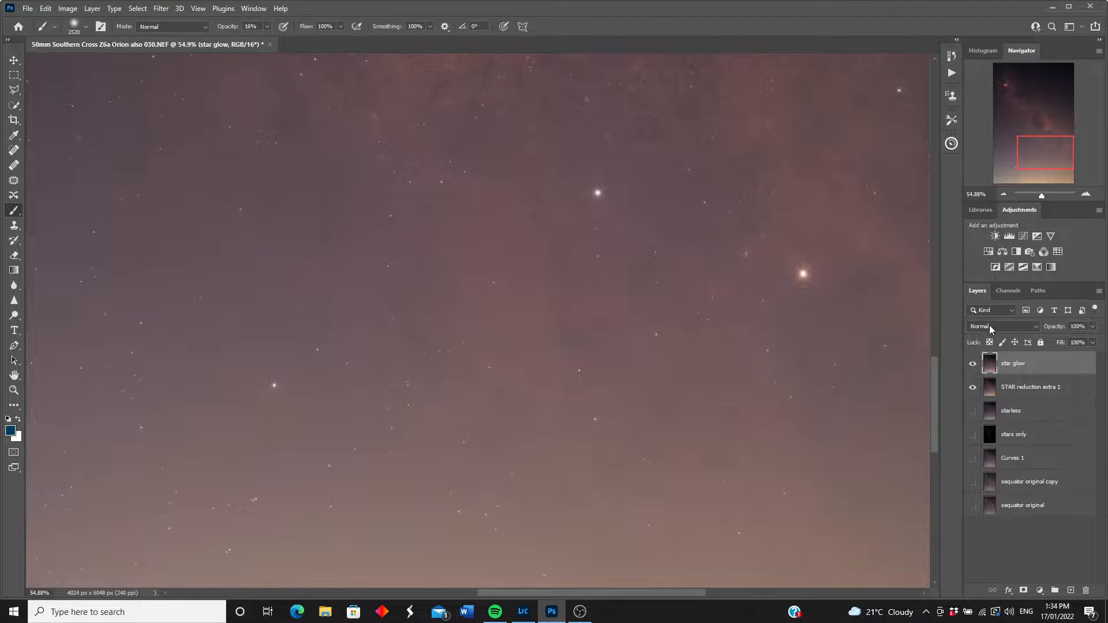
left_click(86, 27)
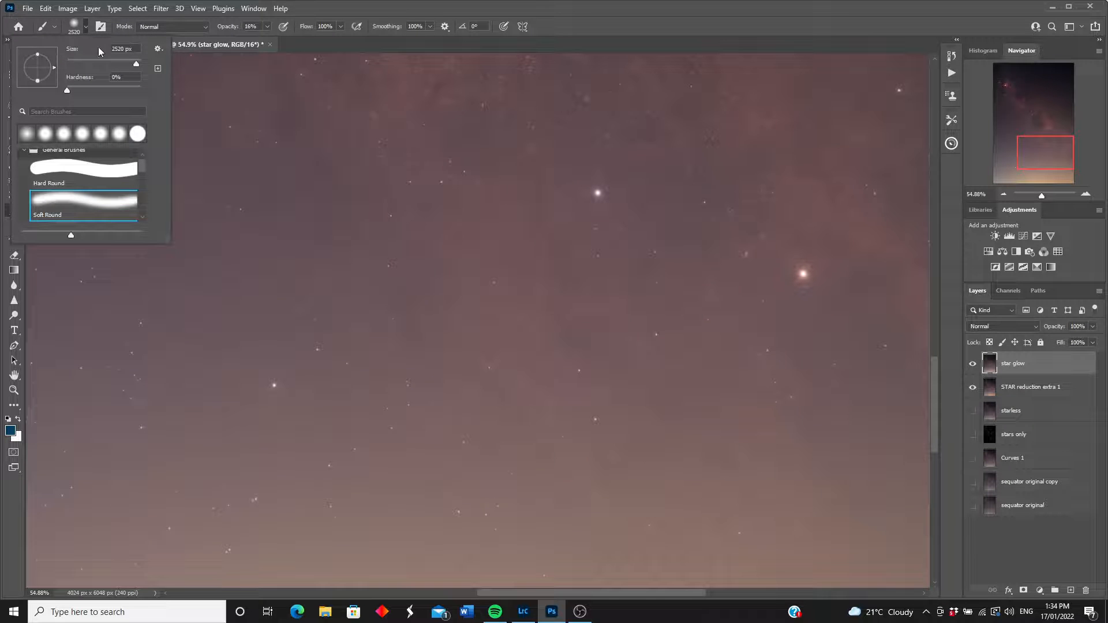
left_click_drag(84, 65, 88, 64)
left_click_drag(267, 26, 277, 39)
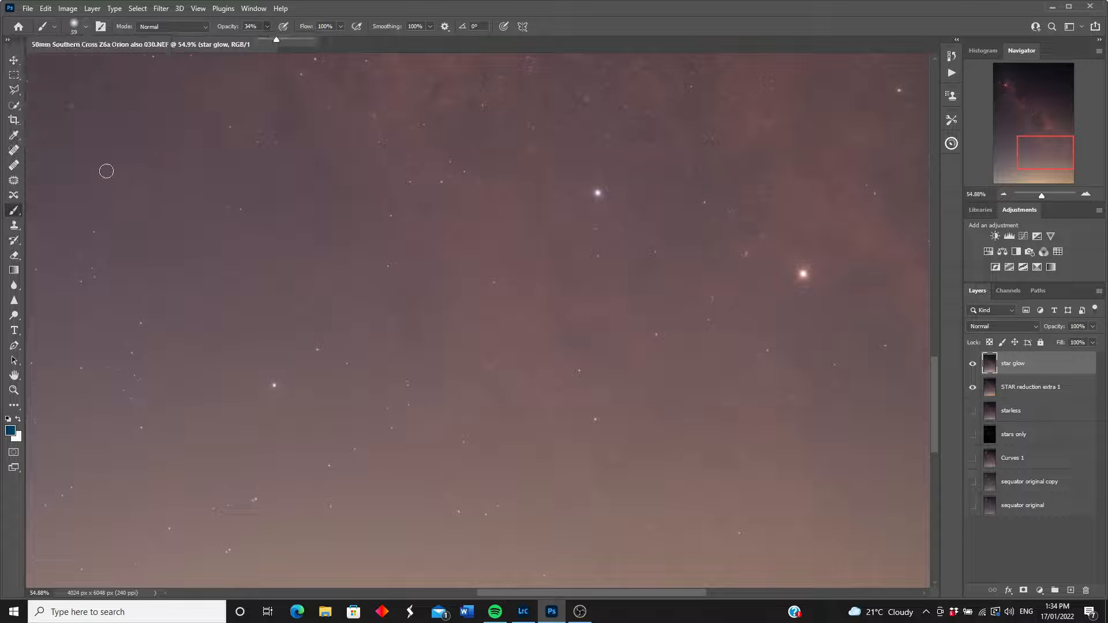
left_click(11, 430)
left_click_drag(935, 286, 422, 293)
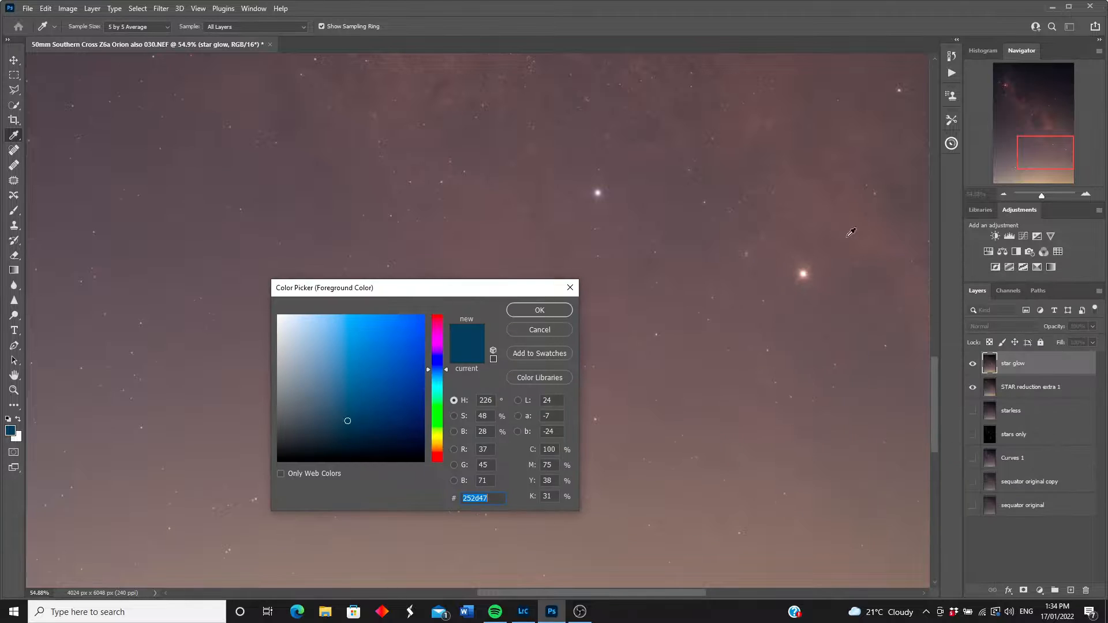
left_click(809, 269)
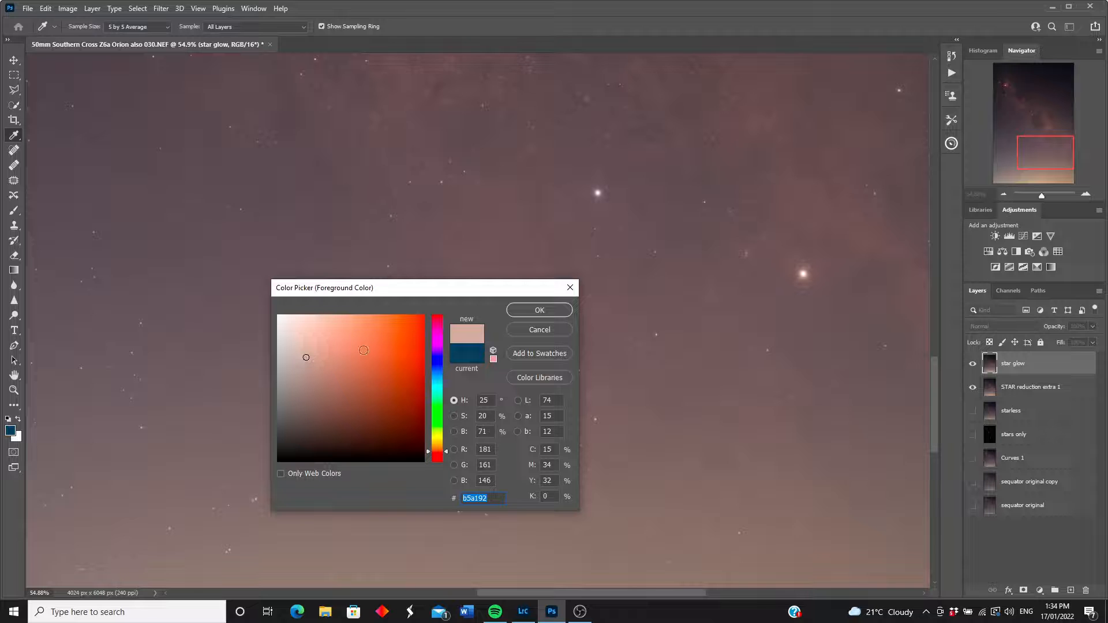
left_click(802, 273)
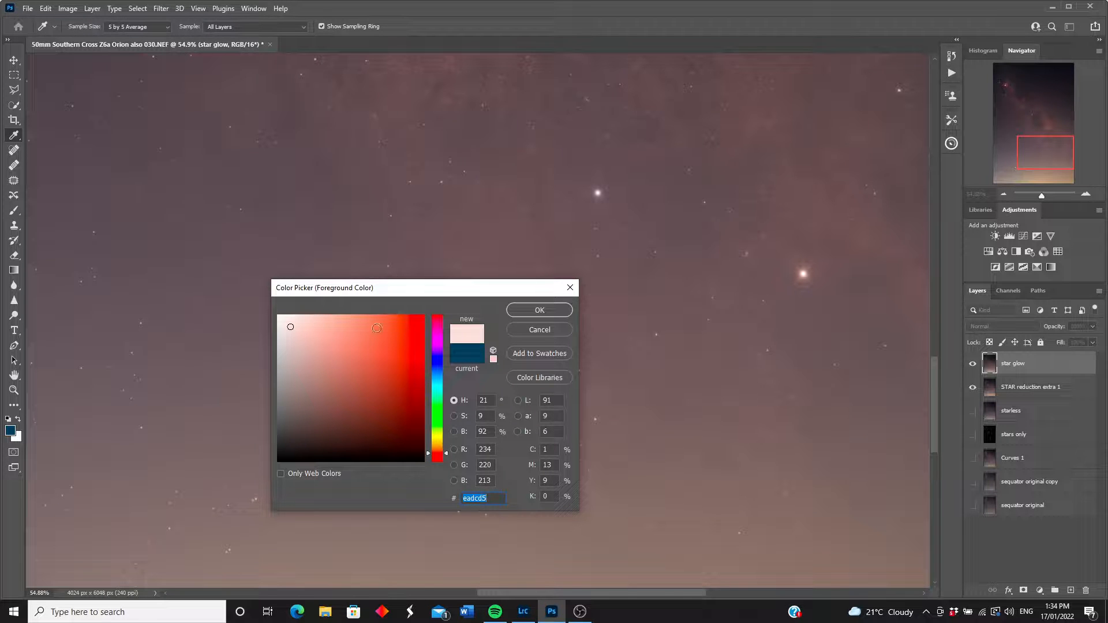
left_click(537, 311)
key("b")
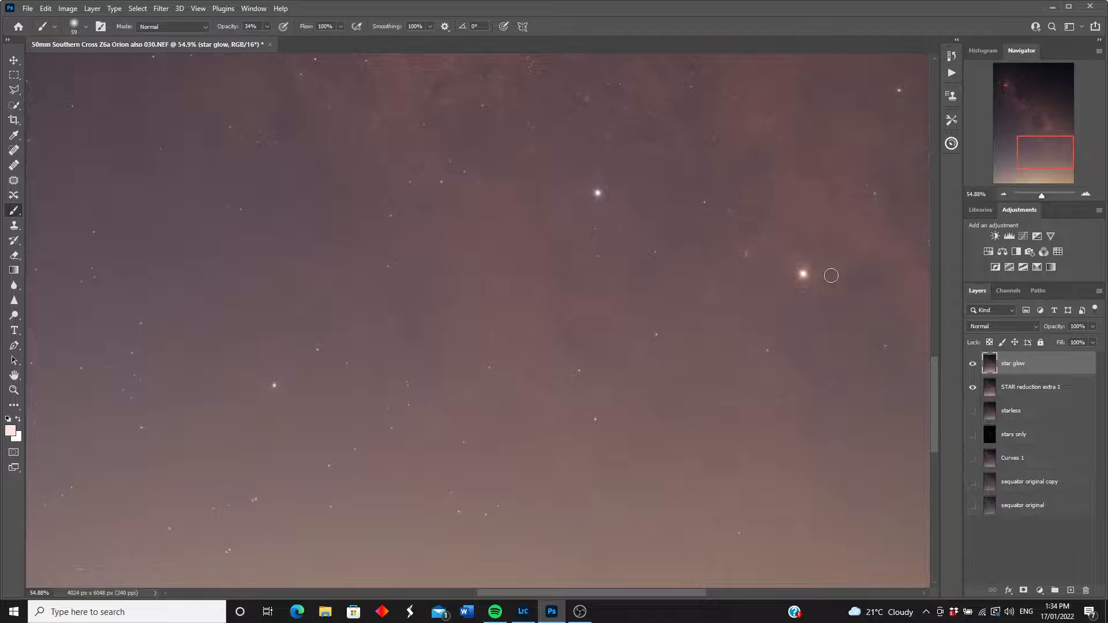
left_click(804, 275)
left_click(803, 274)
- Add a wider, fainter glow to the same star with the brush at 66 px and 24% opacity
left_click(267, 27)
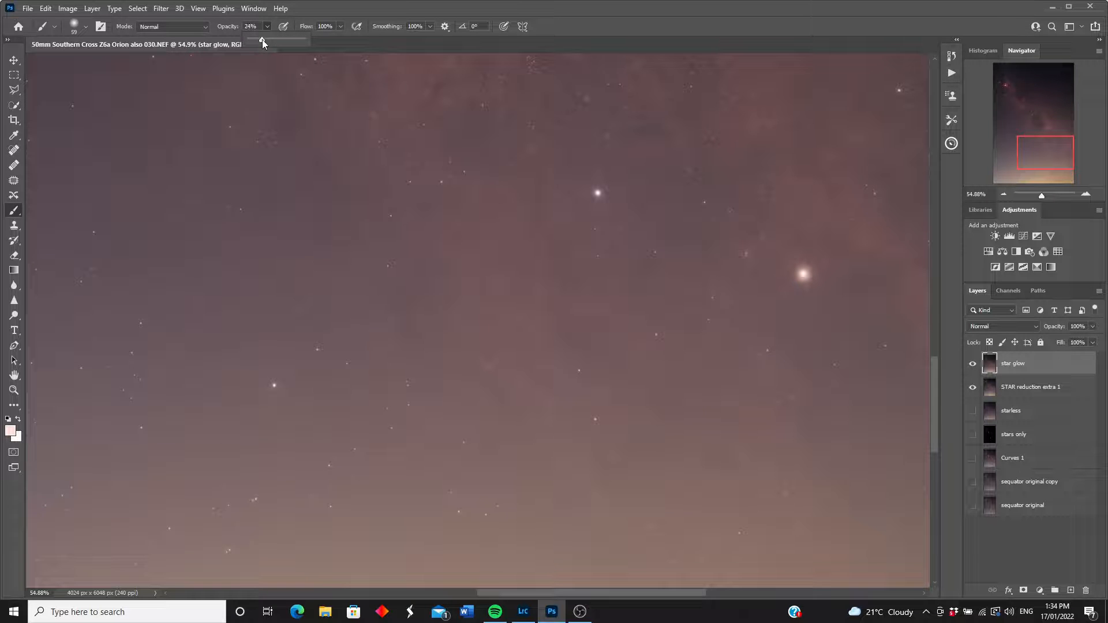
left_click(86, 27)
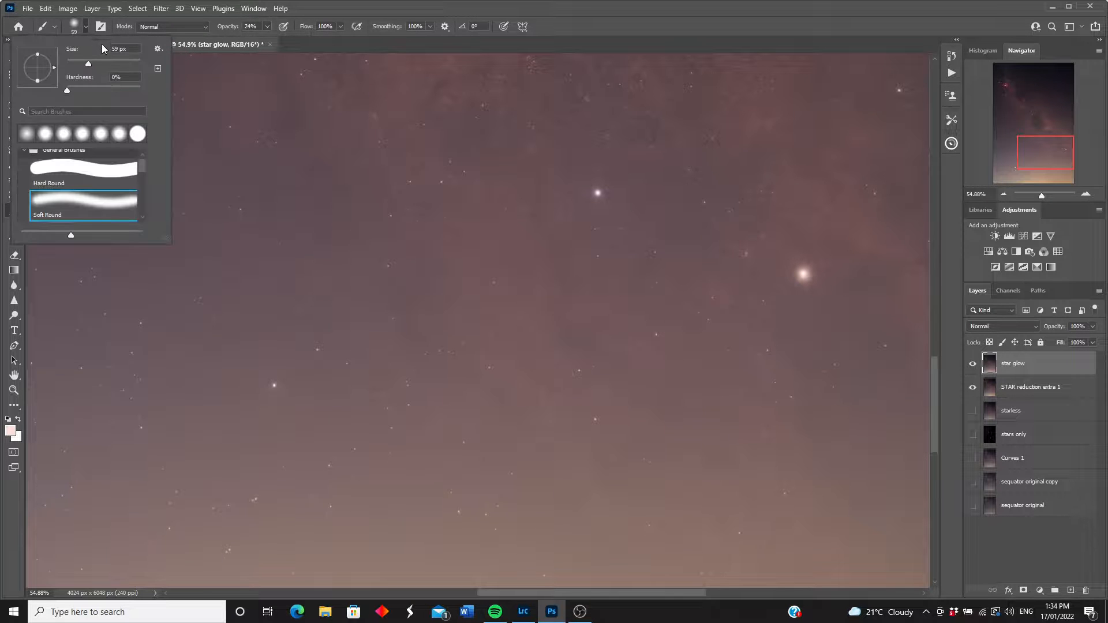
left_click_drag(89, 64, 91, 64)
left_click(803, 275)
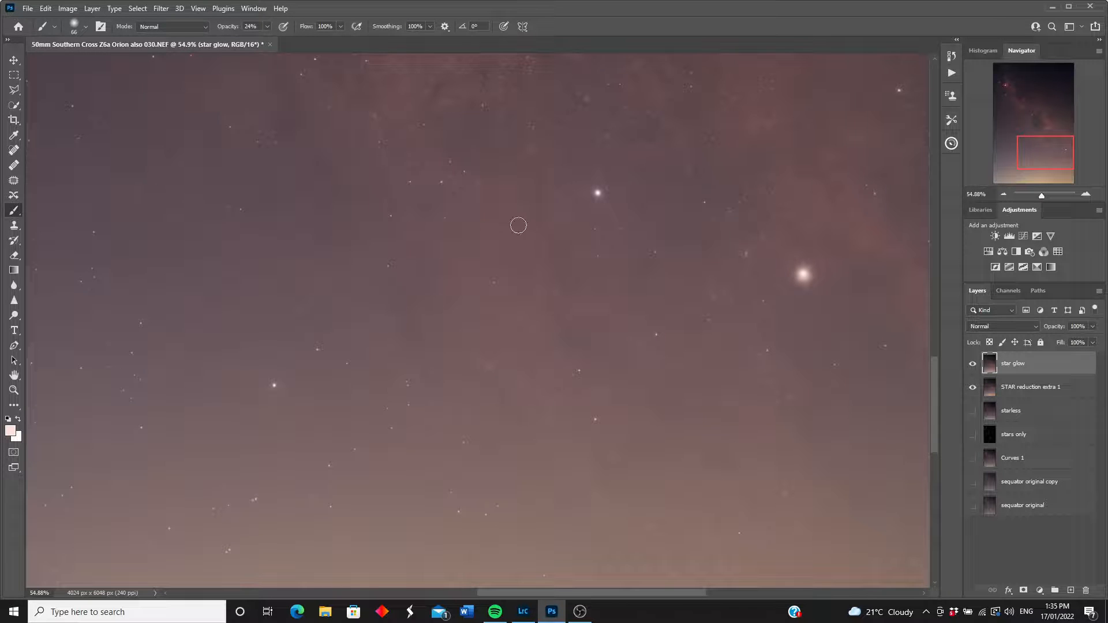
- Paint a glow on the fainter pointer star with a 24% opacity brush at several sizes, using colour c5b9c9 sampled from the star
left_click(10, 430)
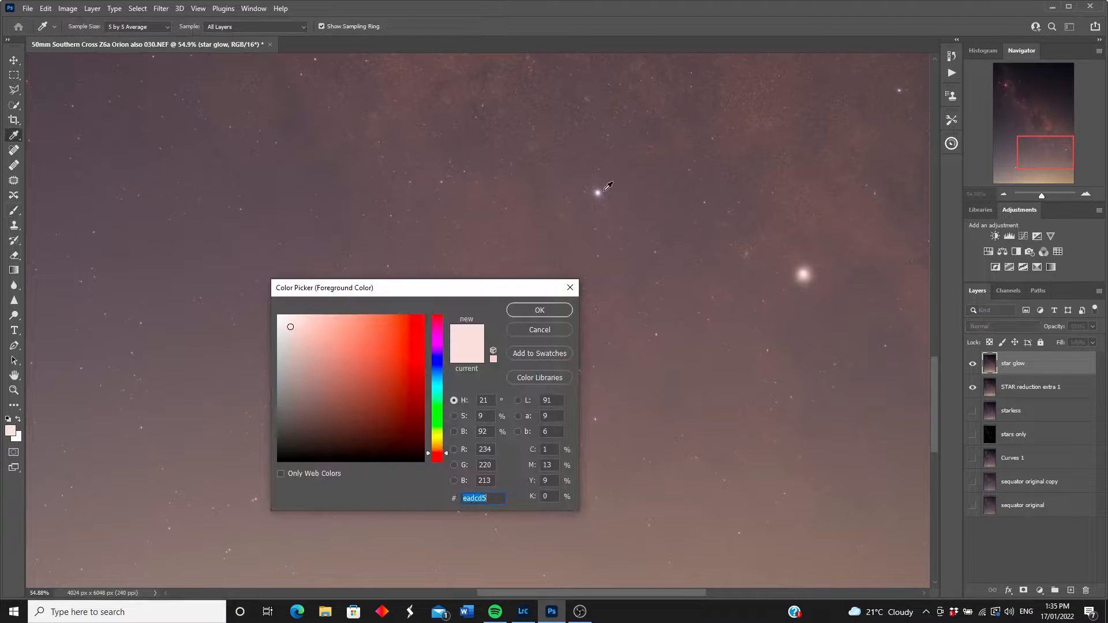
left_click(599, 192)
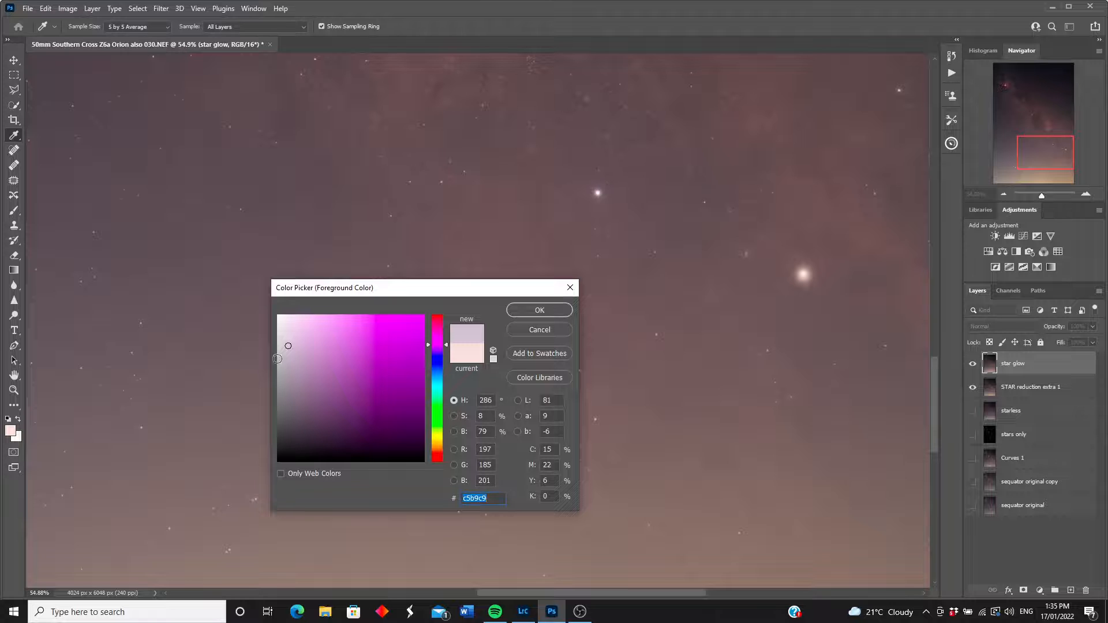
left_click(537, 311)
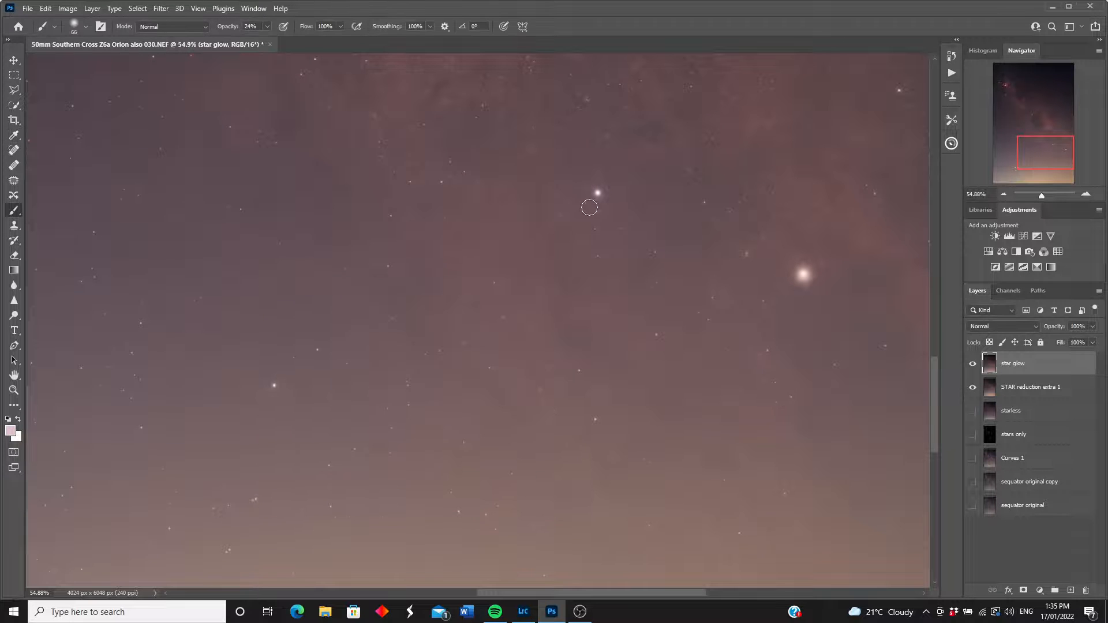
left_click(598, 194)
key("bracketleft")
key("bracketleft")
key("bracketleft")
left_click(598, 194)
key("bracketright")
left_click(598, 194)
- Build up a warm glow on the orange Southern Cross star with the 60 px brush at 24% opacity, using sampled colour e1cdb9
left_click_drag(1039, 158, 1029, 144)
left_click(11, 430)
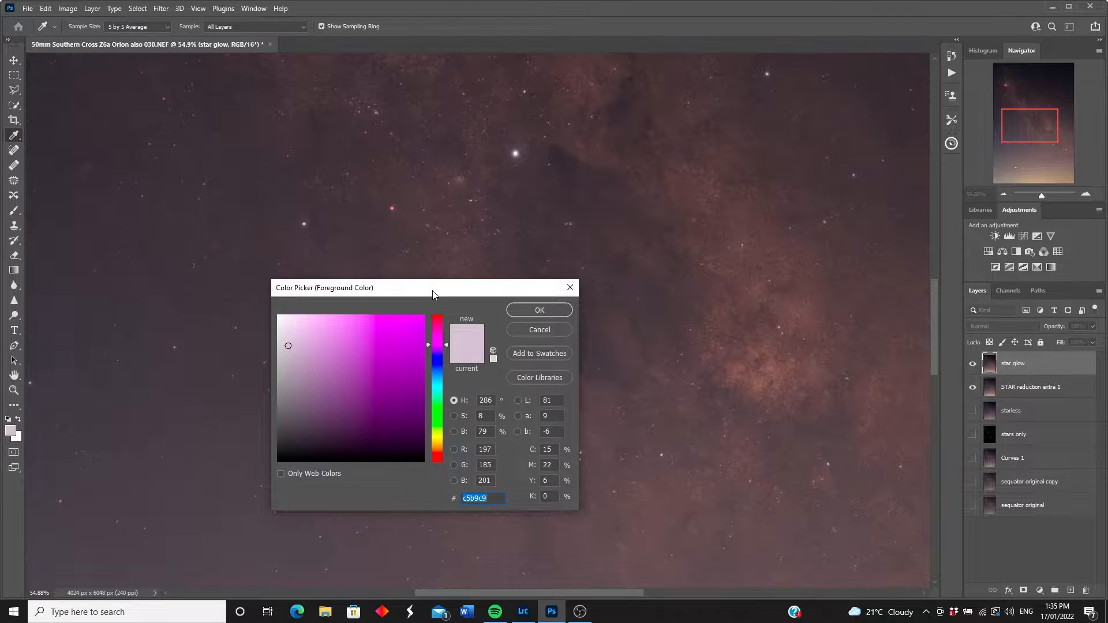
left_click_drag(434, 295, 798, 172)
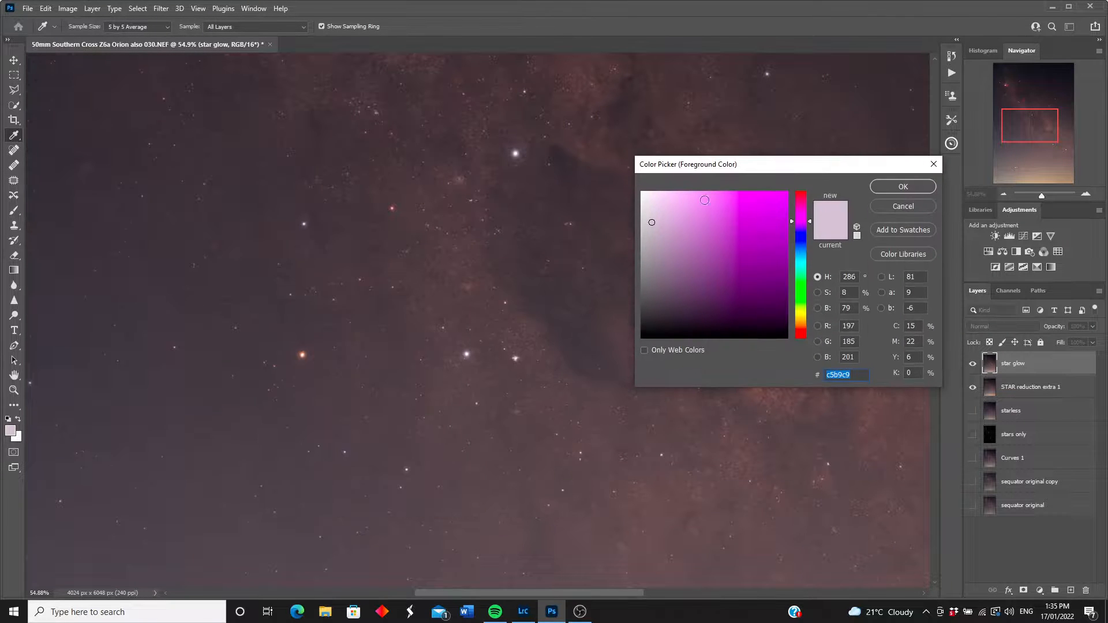
left_click(304, 354)
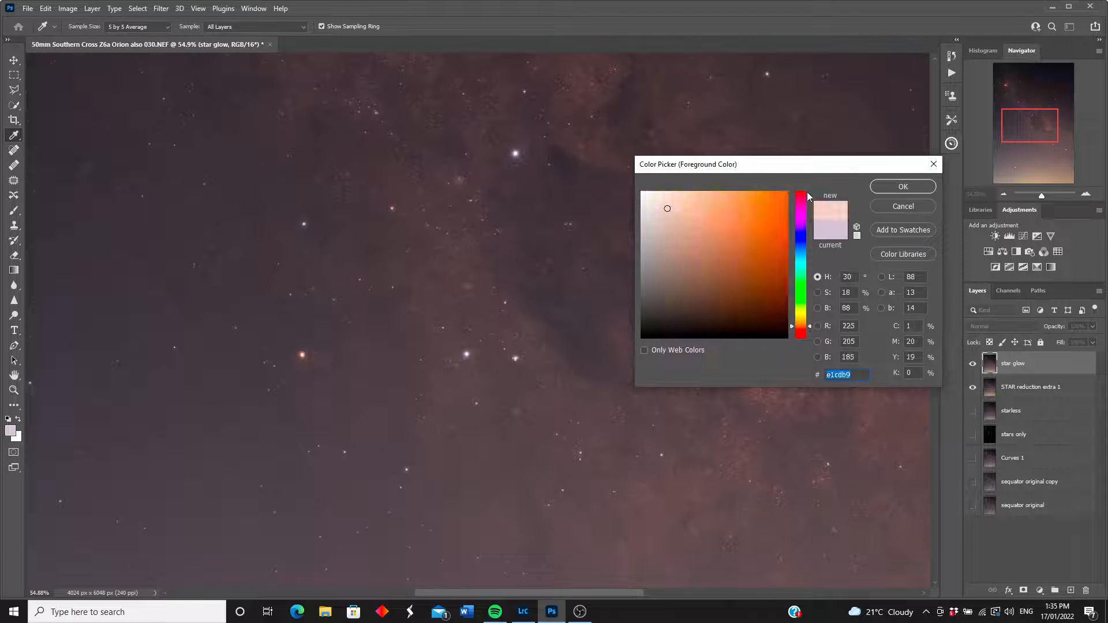
left_click(902, 187)
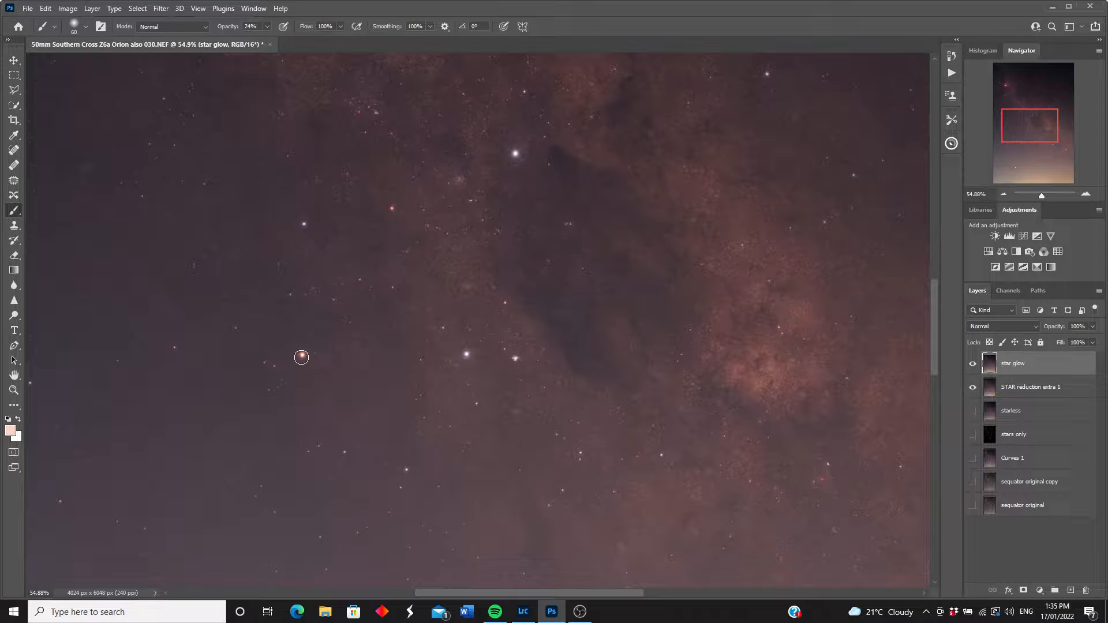
left_click(300, 357)
left_click(302, 357)
left_click(303, 355)
left_click(302, 354)
left_click(301, 355)
left_click(302, 354)
left_click(302, 355)
- Paint glows on the three other bright Southern Cross stars at 24% brush opacity, using paler colours sampled from the stars
left_click(516, 153, "alt")
left_click(515, 153)
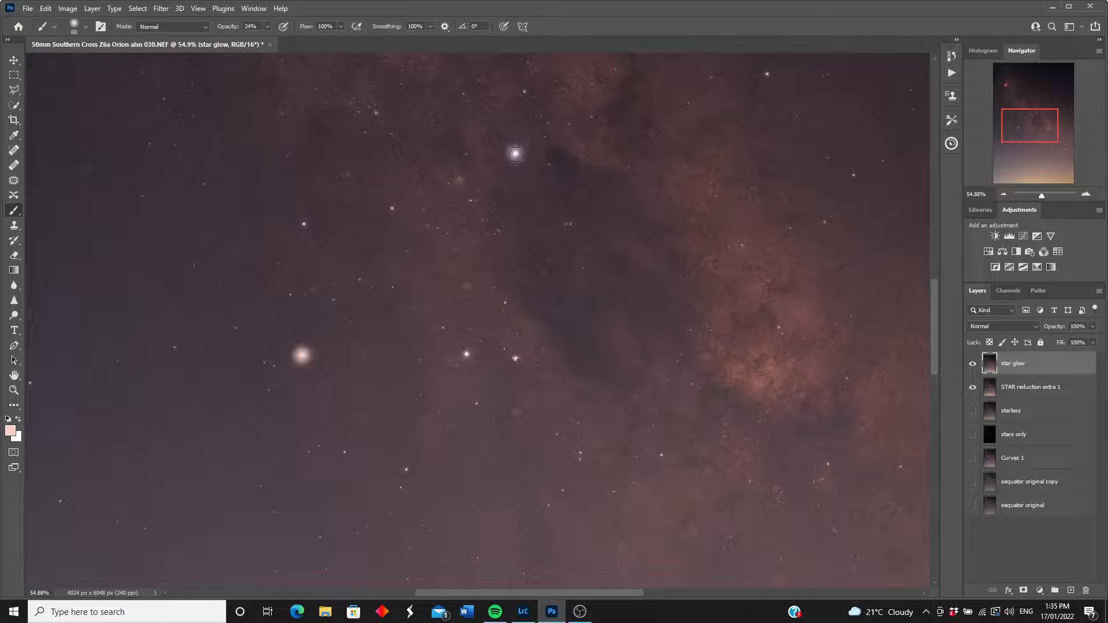
left_click(11, 430)
key("Return")
left_click(304, 223)
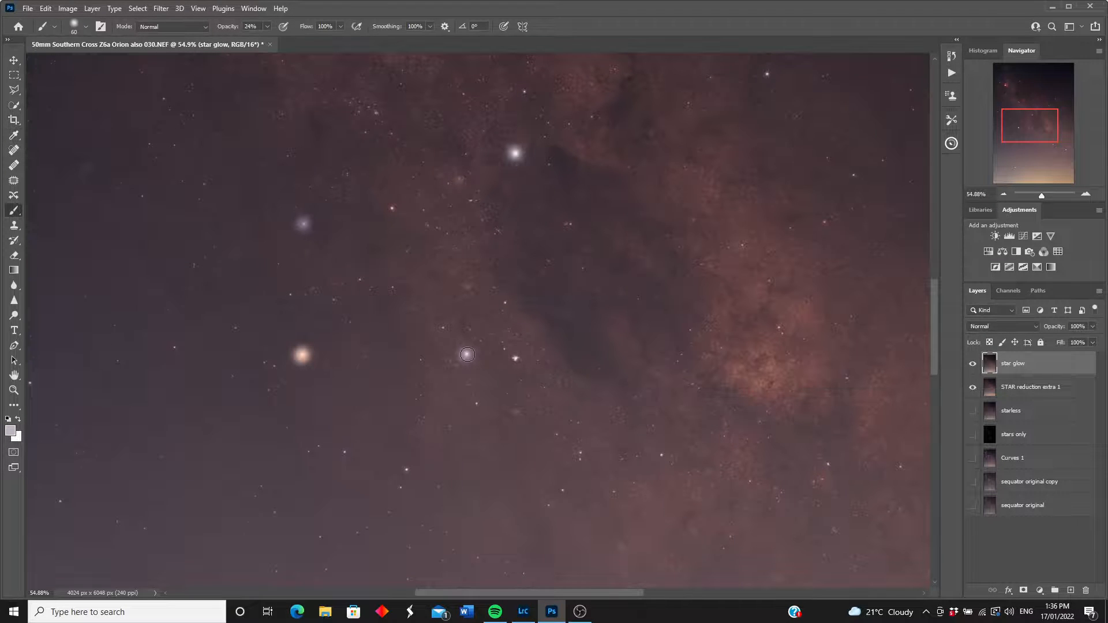
left_click(467, 354)
- Examine the glowing stars and the Carina nebula area at different magnifications, and compare the image with and without the star glow layer
left_click_drag(1042, 198, 1044, 199)
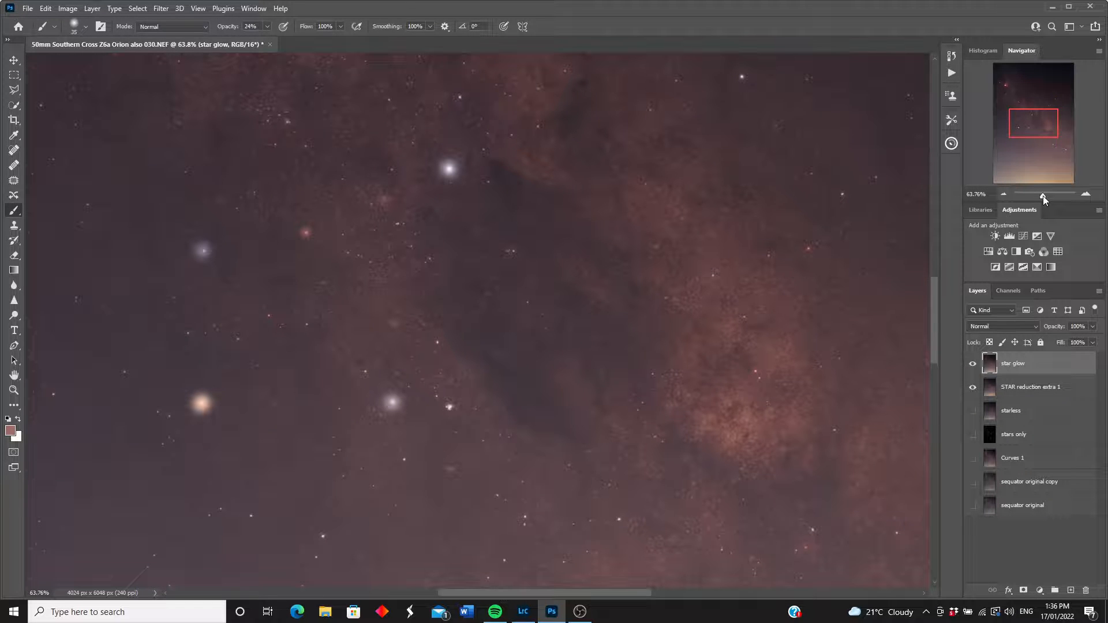
left_click_drag(1044, 199, 1038, 198)
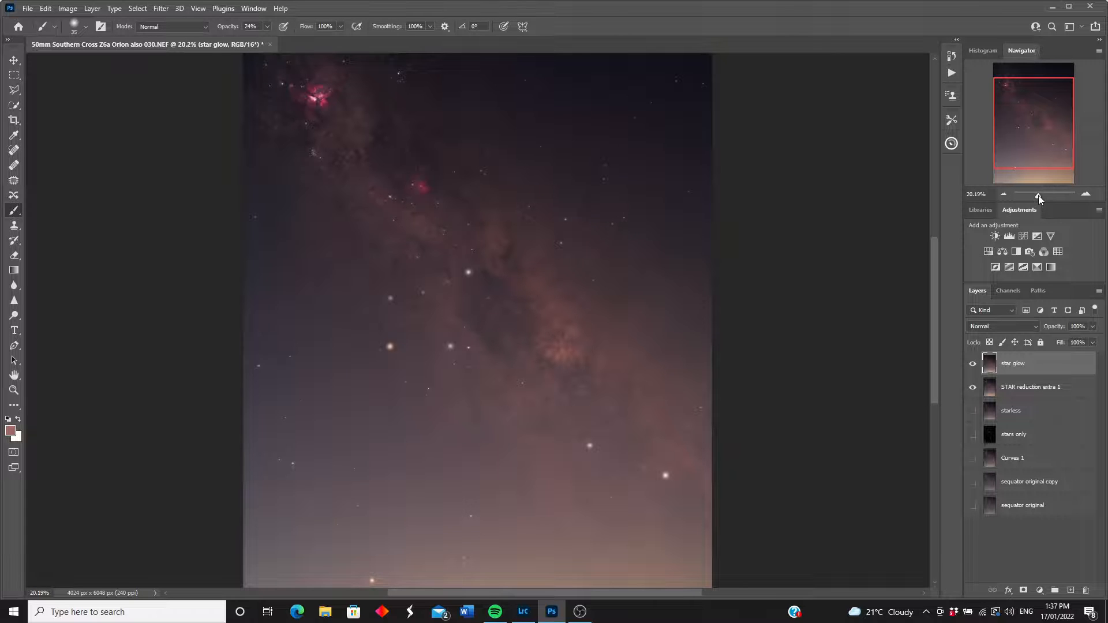
left_click_drag(1038, 196, 1043, 195)
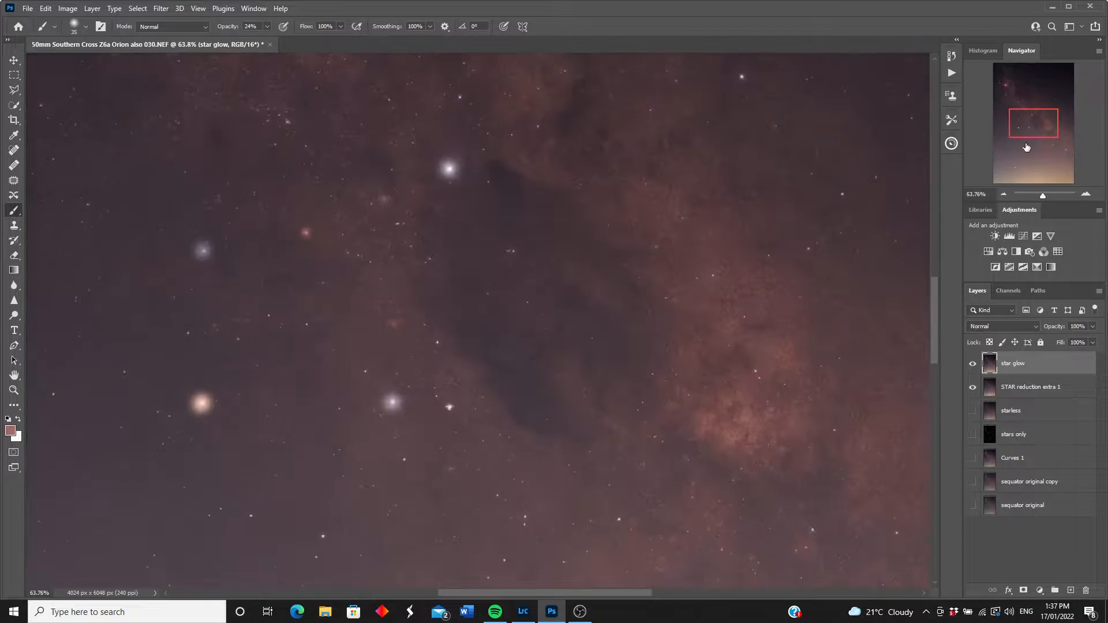
left_click_drag(1028, 135, 998, 95)
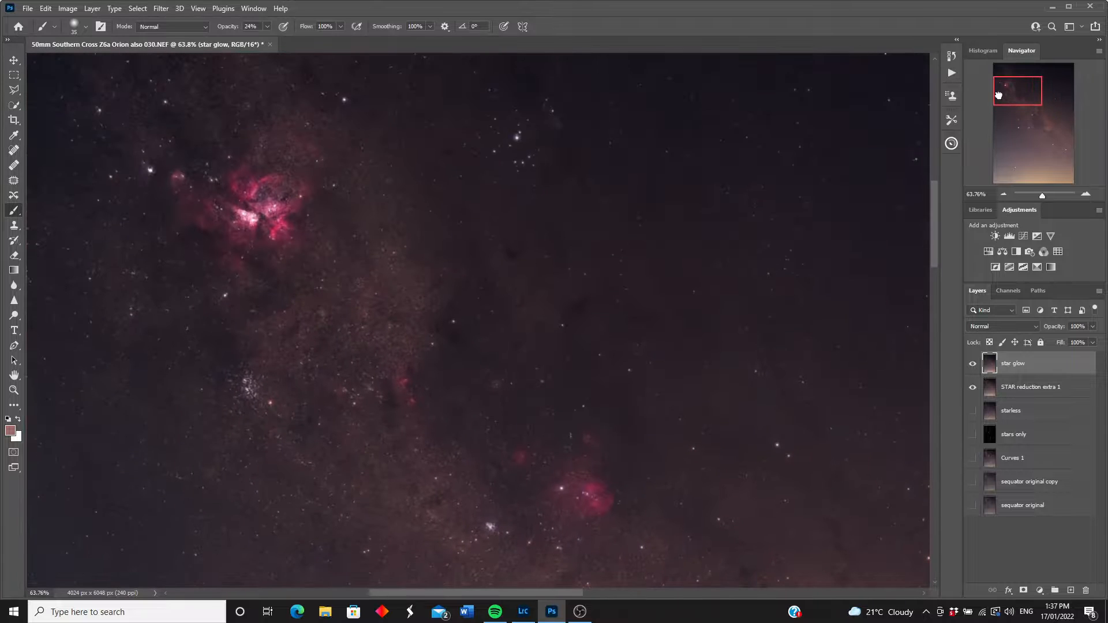
left_click_drag(1043, 199, 1039, 201)
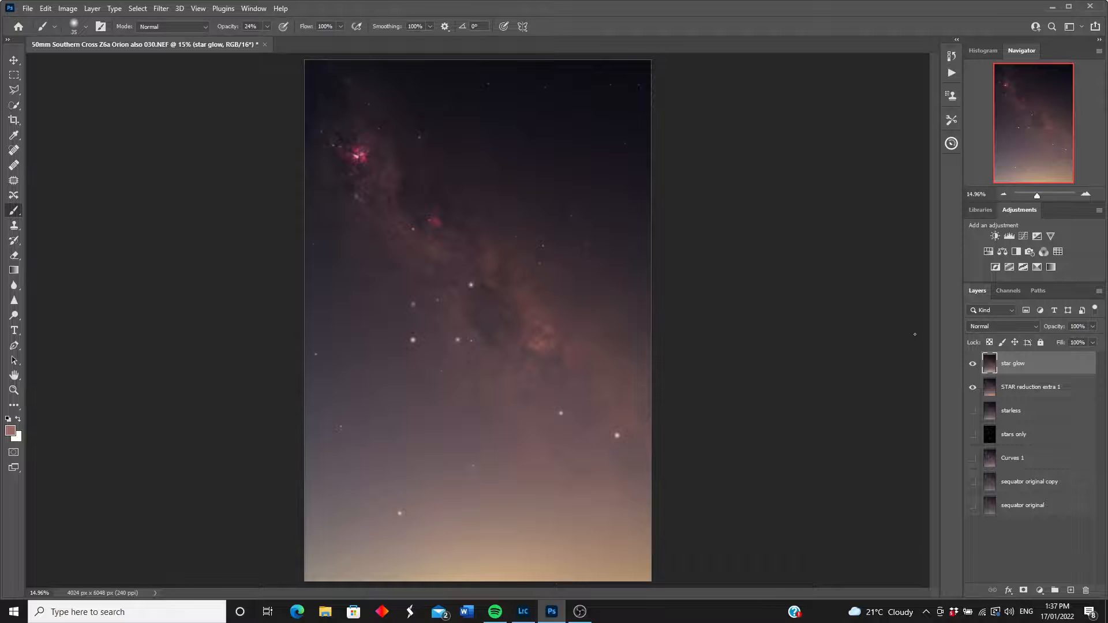
left_click(973, 364)
left_click(973, 364)
left_click(973, 364)
left_click(974, 365)
- Merge the visible layers into the star glow layer and compare the result against the sequator original layer
left_click(92, 8)
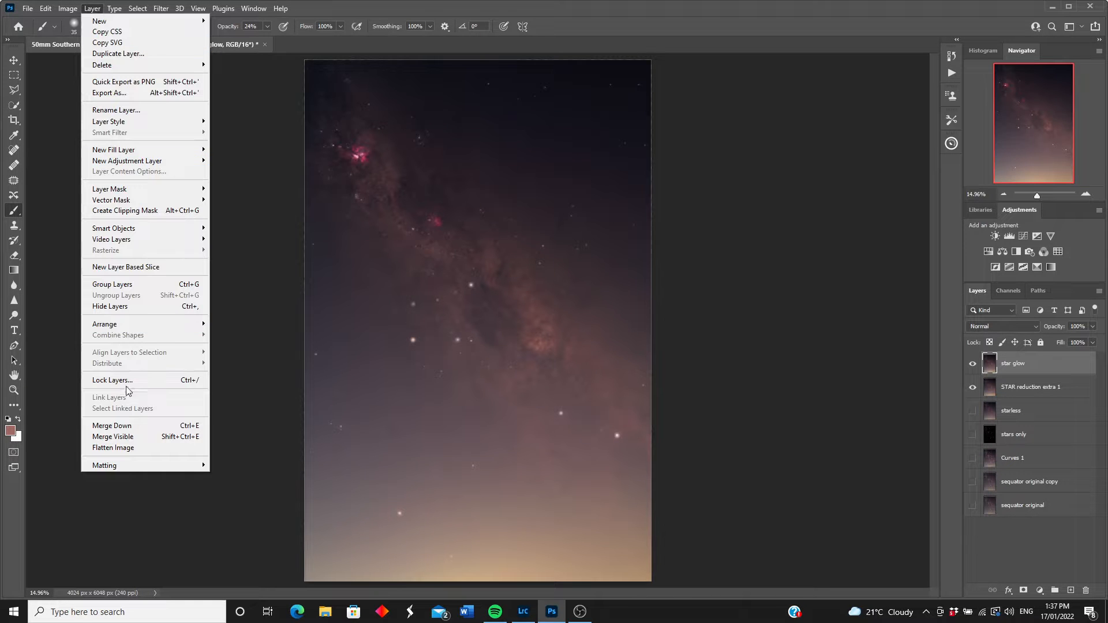
left_click(123, 437)
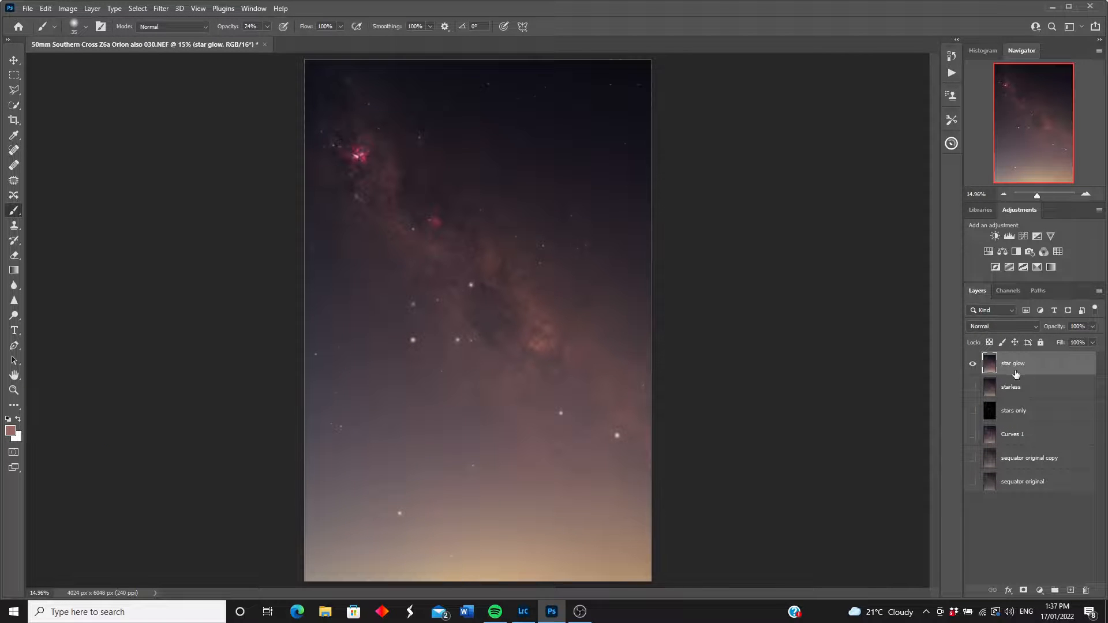
left_click(972, 483)
left_click(973, 364)
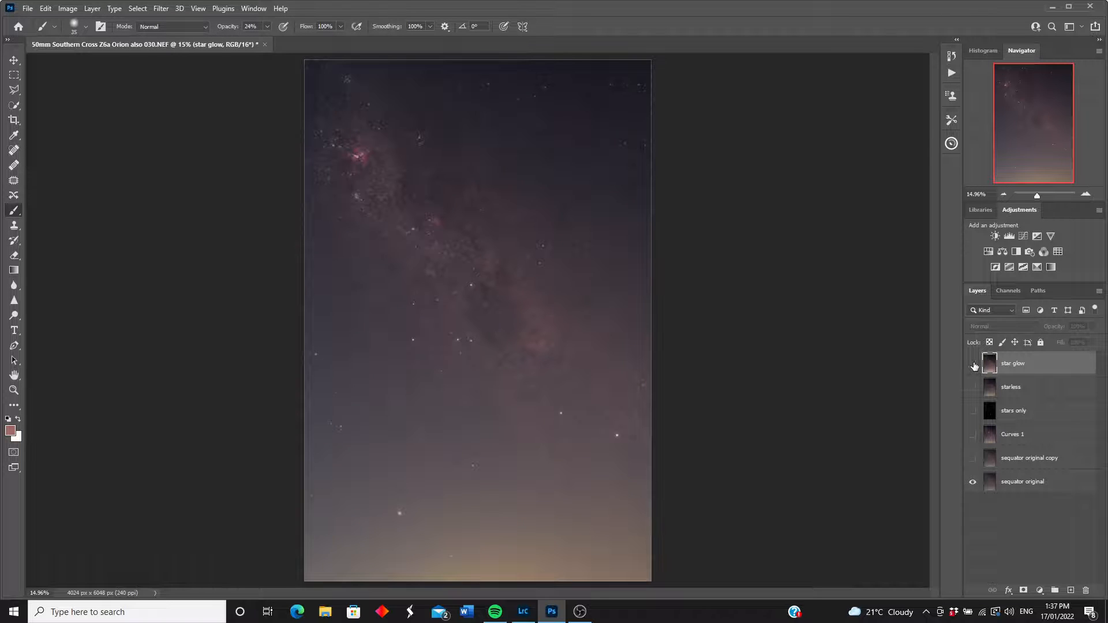
left_click(973, 364)
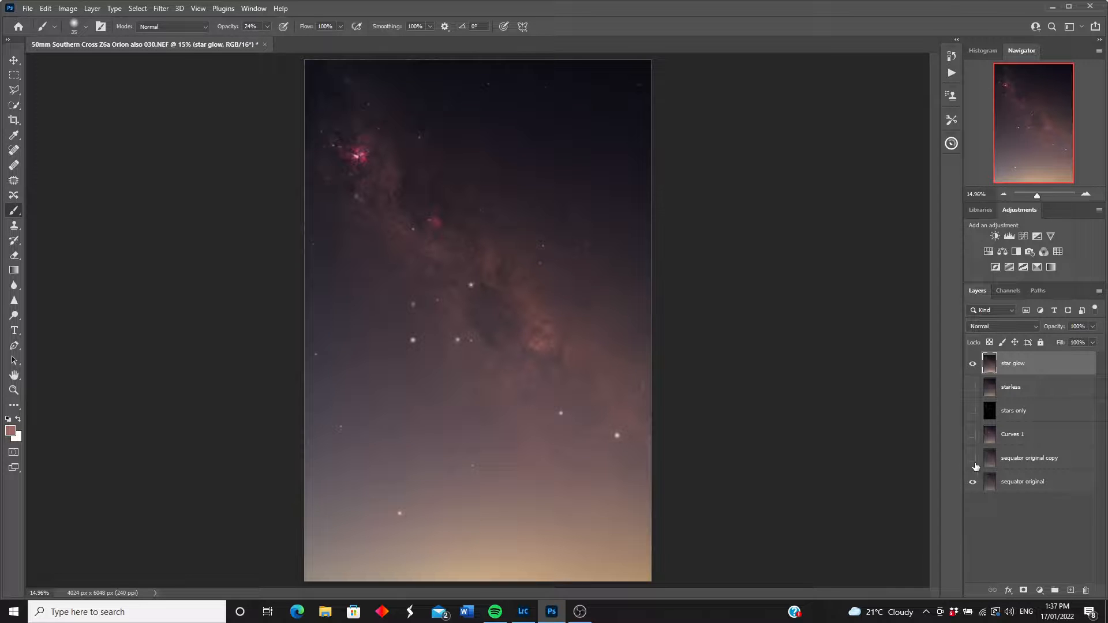
- Flatten the image, discarding the hidden layers, and close Photoshop to review the edited TIFF full screen in Lightroom Classic
left_click(93, 9)
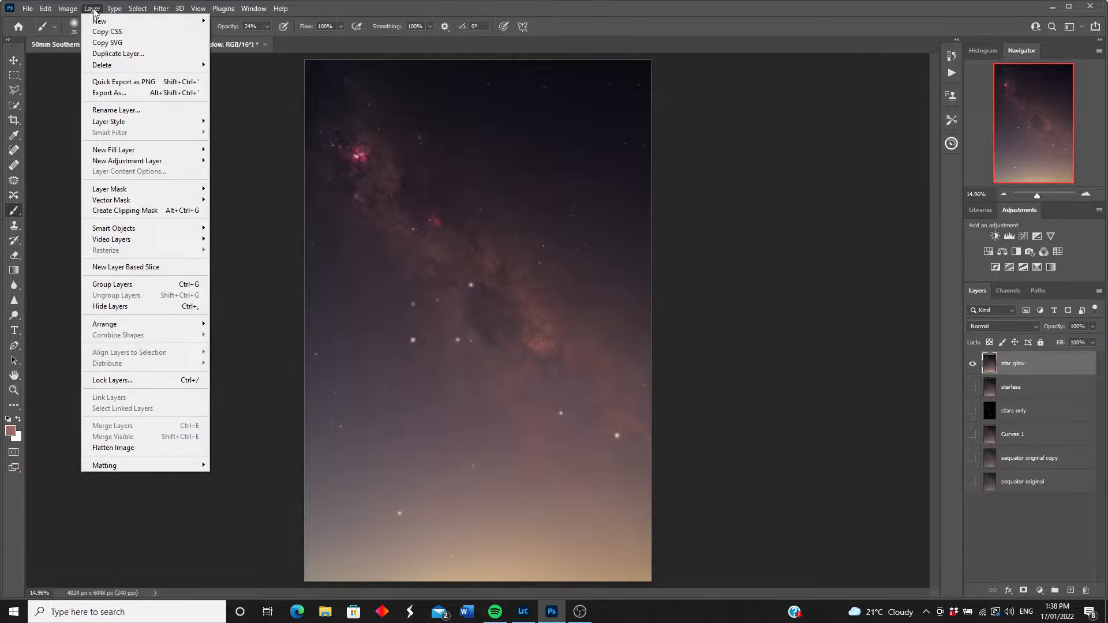
left_click(113, 447)
left_click(498, 227)
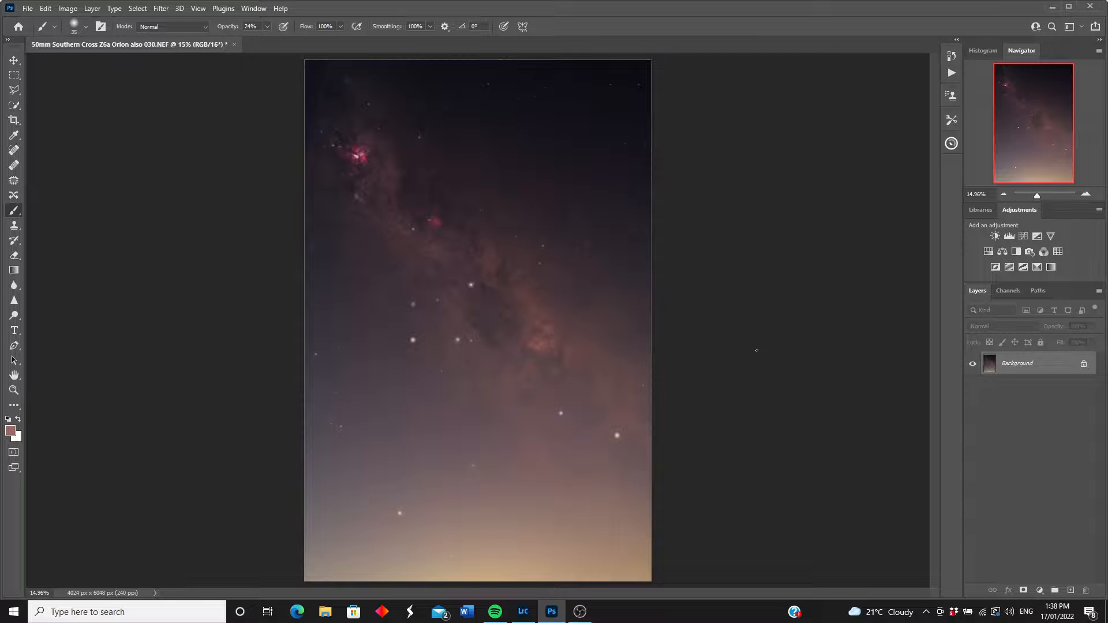
left_click(1090, 9)
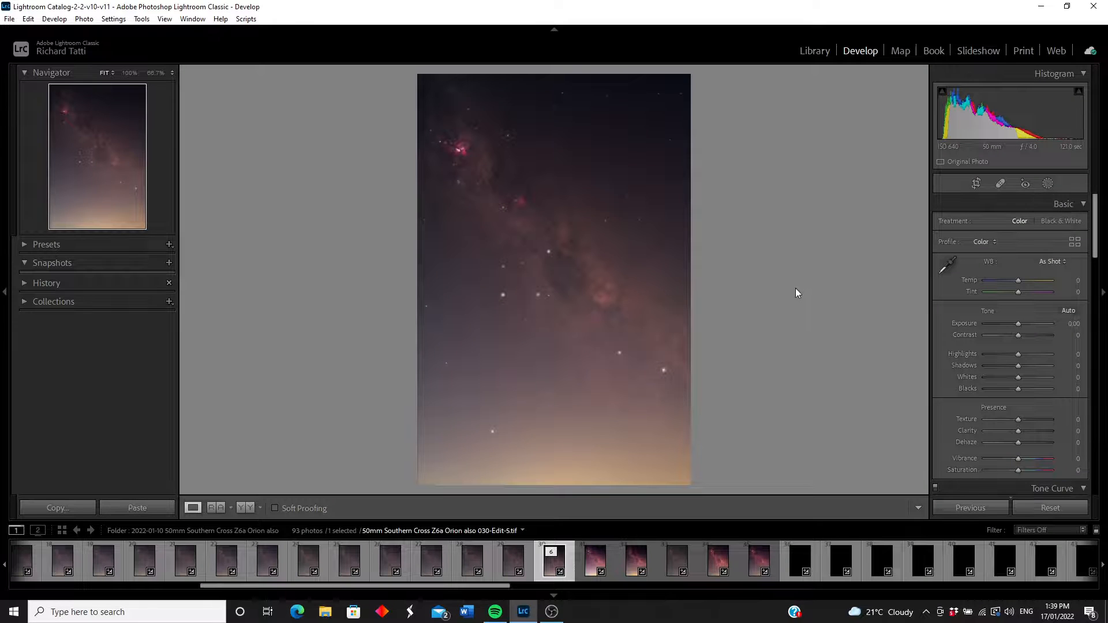
key("f")
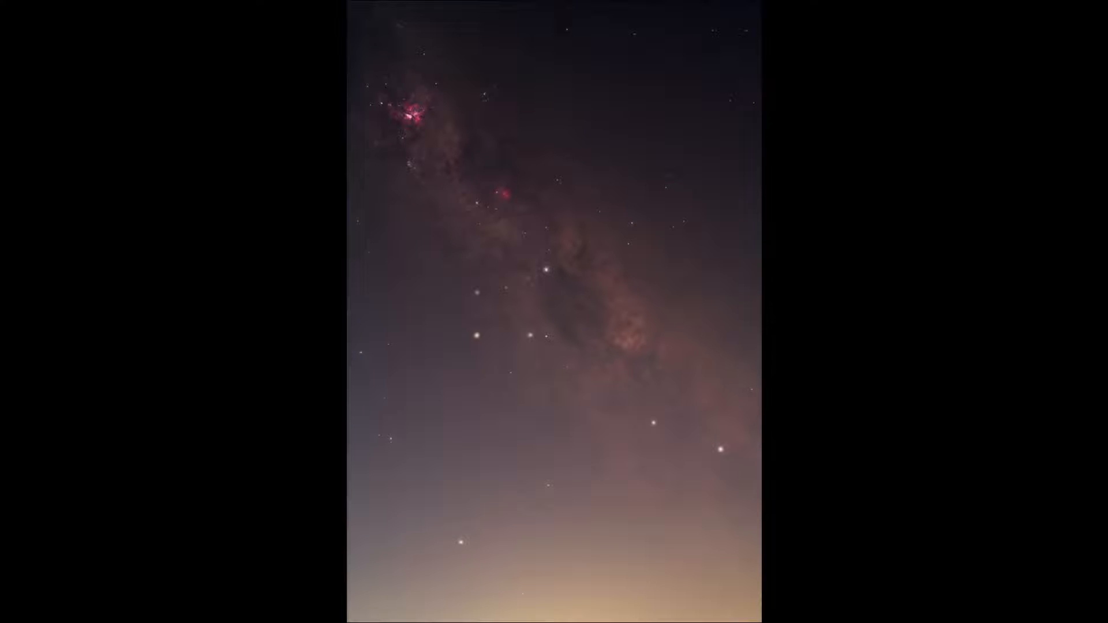
key("f")
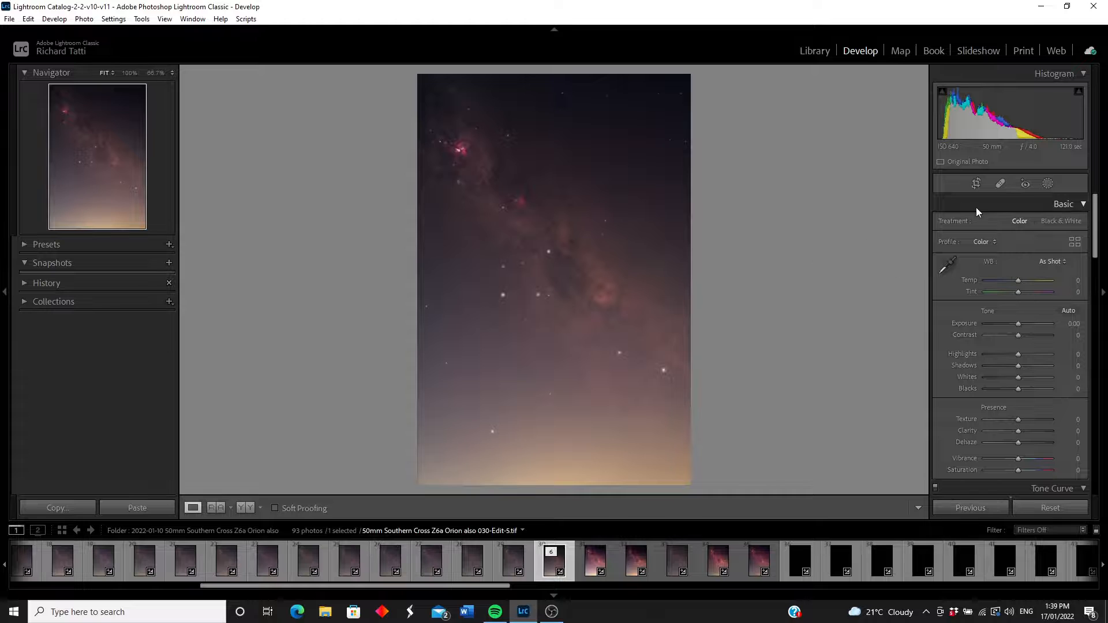
- Add a brush mask with its overlay hidden and set its Exposure to 0.37, Temp to 6 and Dehaze to 23
left_click(1047, 185)
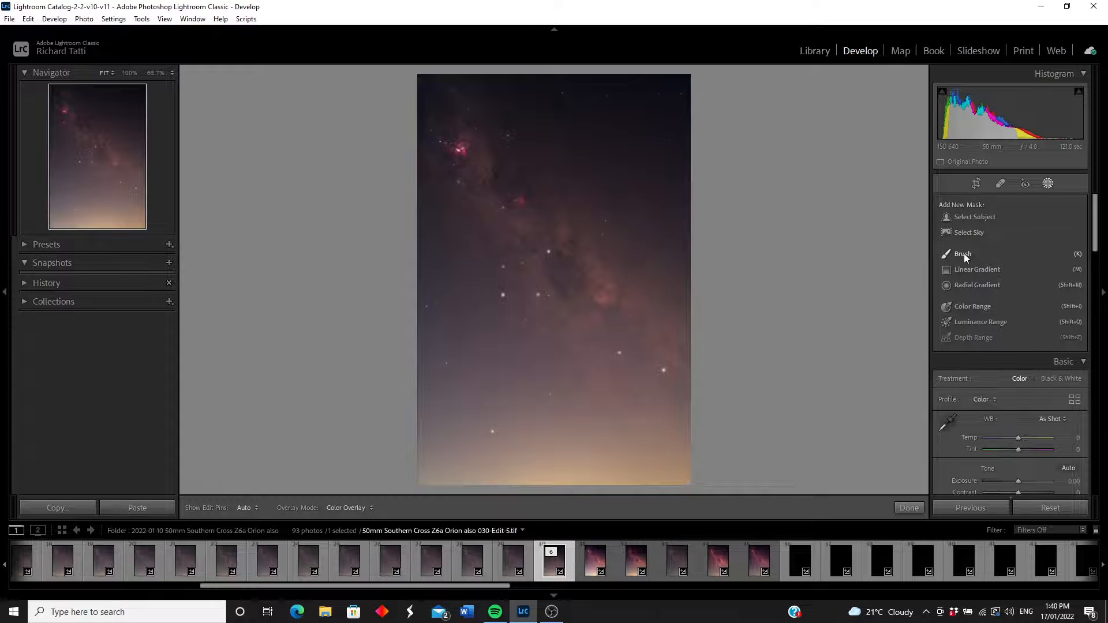
left_click(963, 255)
scroll(582, 258, "up", 10)
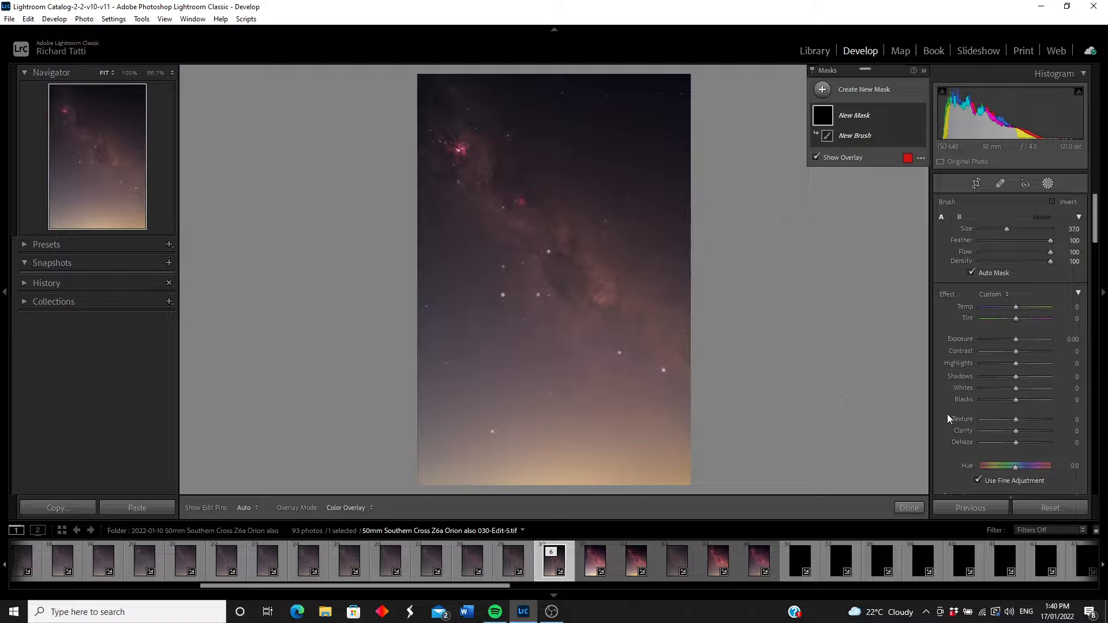
key("o")
left_click_drag(1016, 340, 1019, 340)
- Brush the mask over the Milky Way band at size 42 to brighten it, with the edit pins hidden, and close the mask
scroll(604, 230, "up", 3)
left_click(603, 231)
key("h")
mouse_move(604, 230)
left_mouse_down()
mouse_move(409, 210)
mouse_move(550, 151)
mouse_move(554, 230)
mouse_move(519, 260)
mouse_move(690, 287)
left_mouse_up()
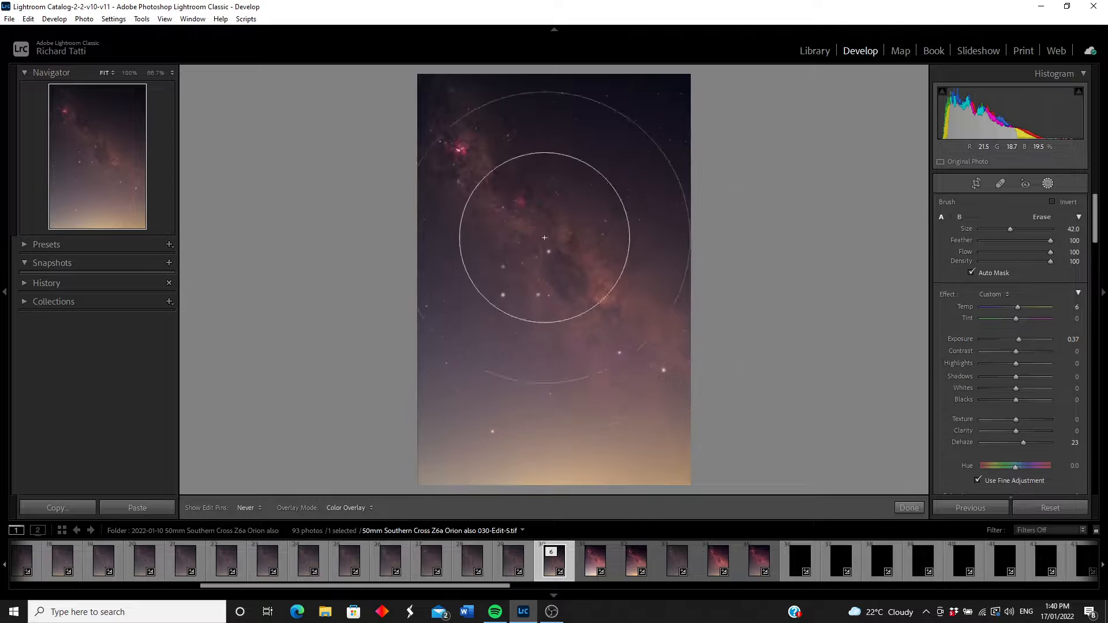
key("h")
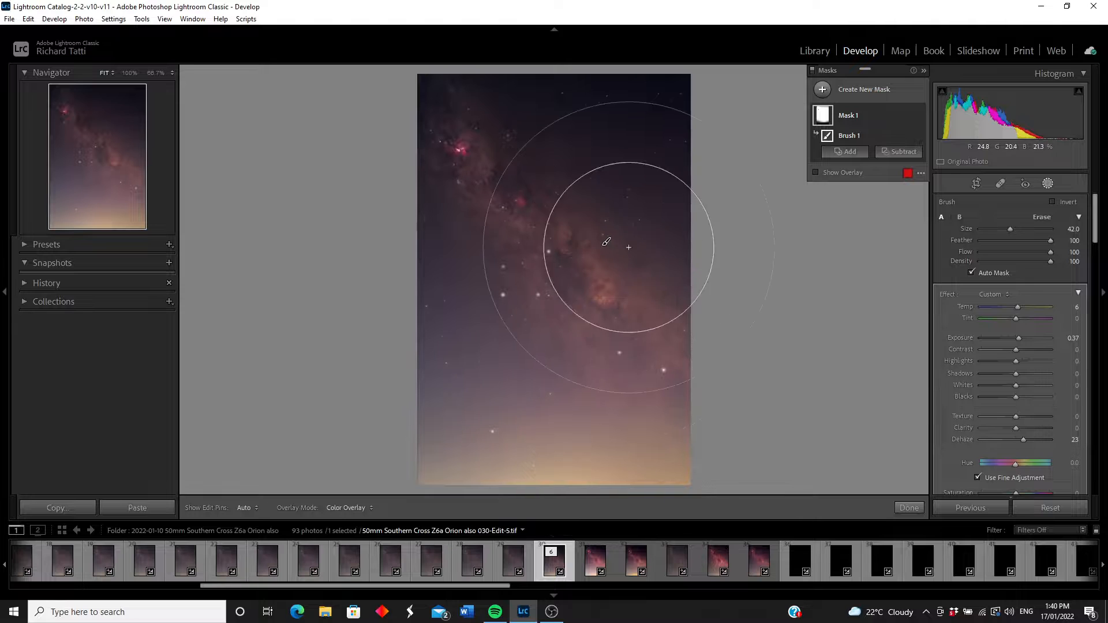
key("h")
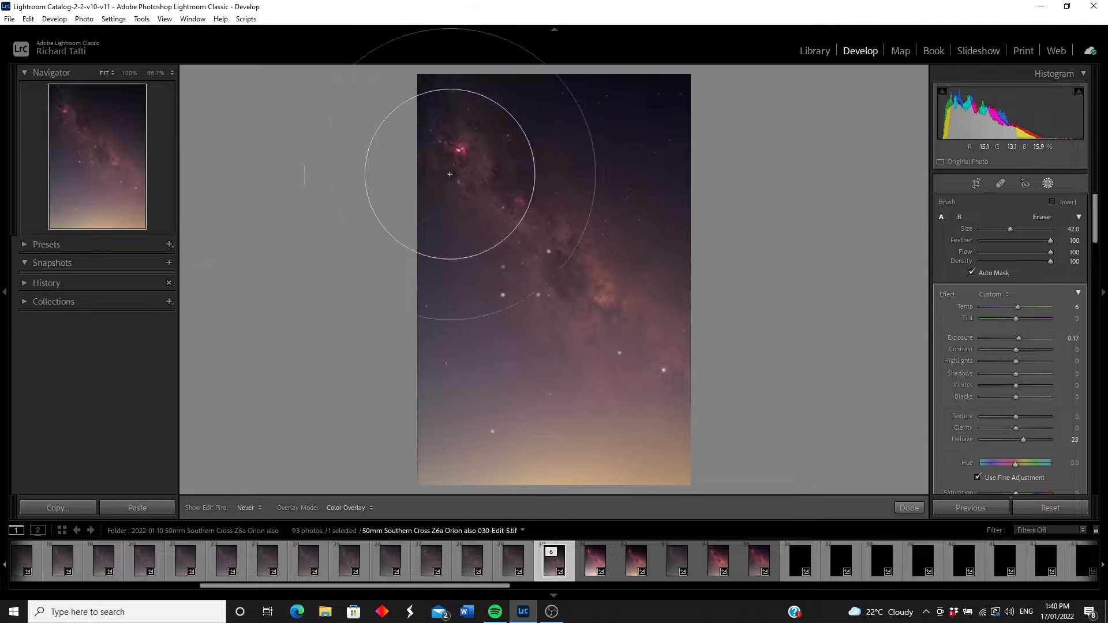
key("h")
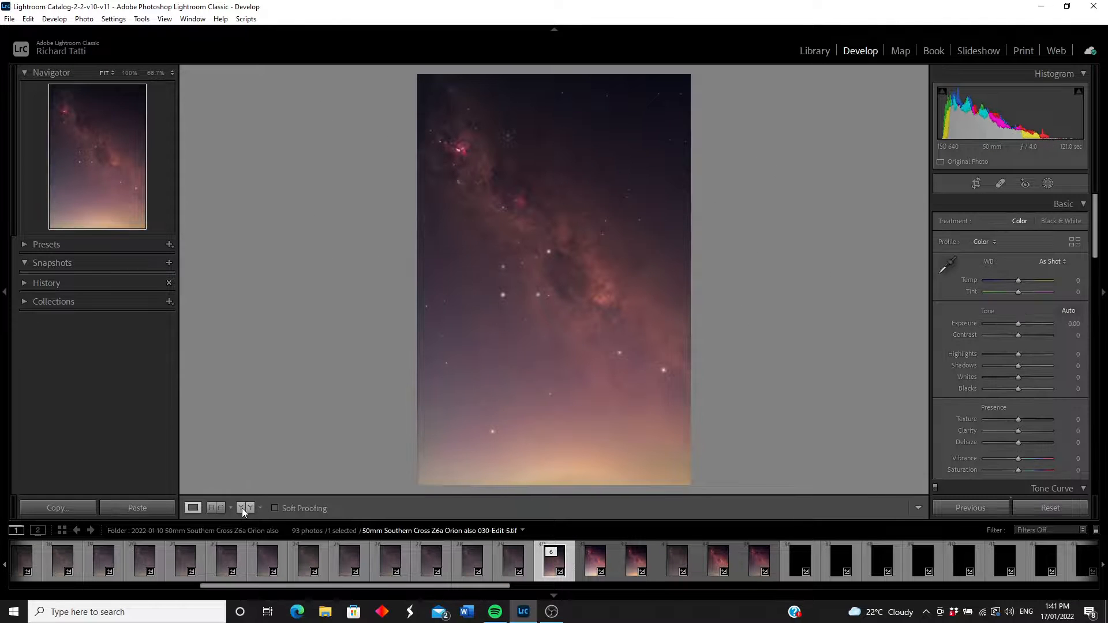
- Set the photo's Tint to −10 and Temp to +5, comparing it side by side with the before version
left_click(245, 508)
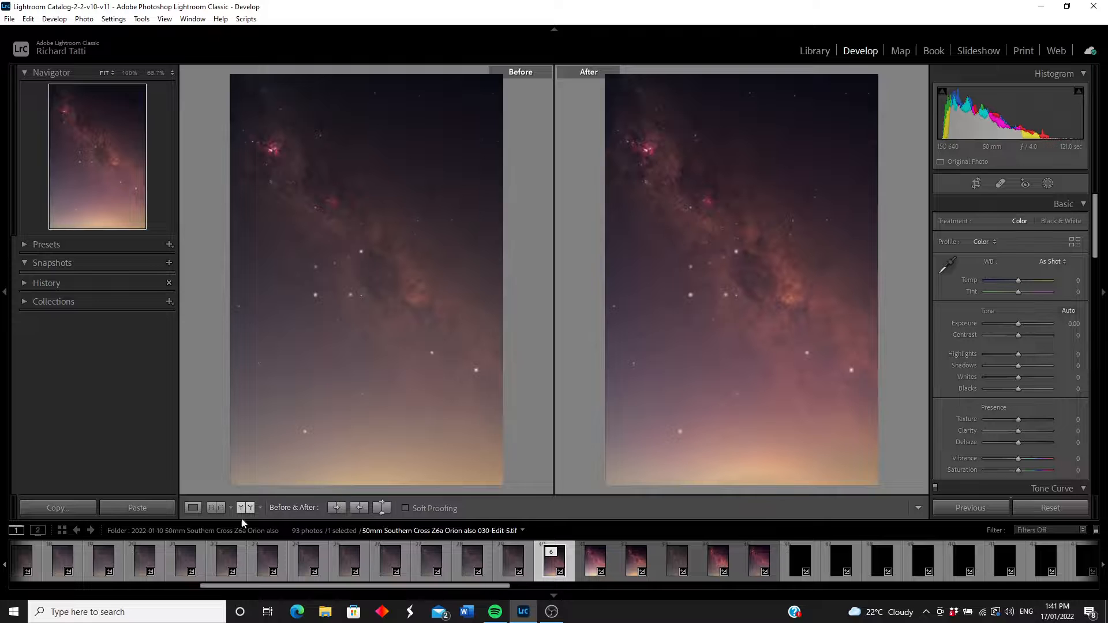
left_click(193, 510)
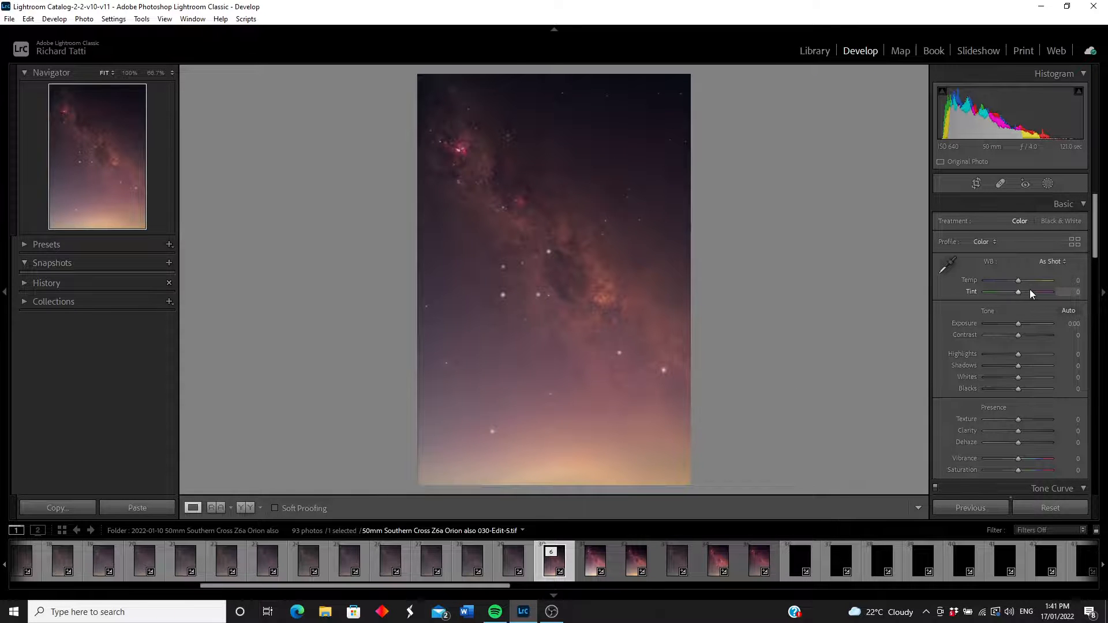
key("Down")
key("Down")
key("Up")
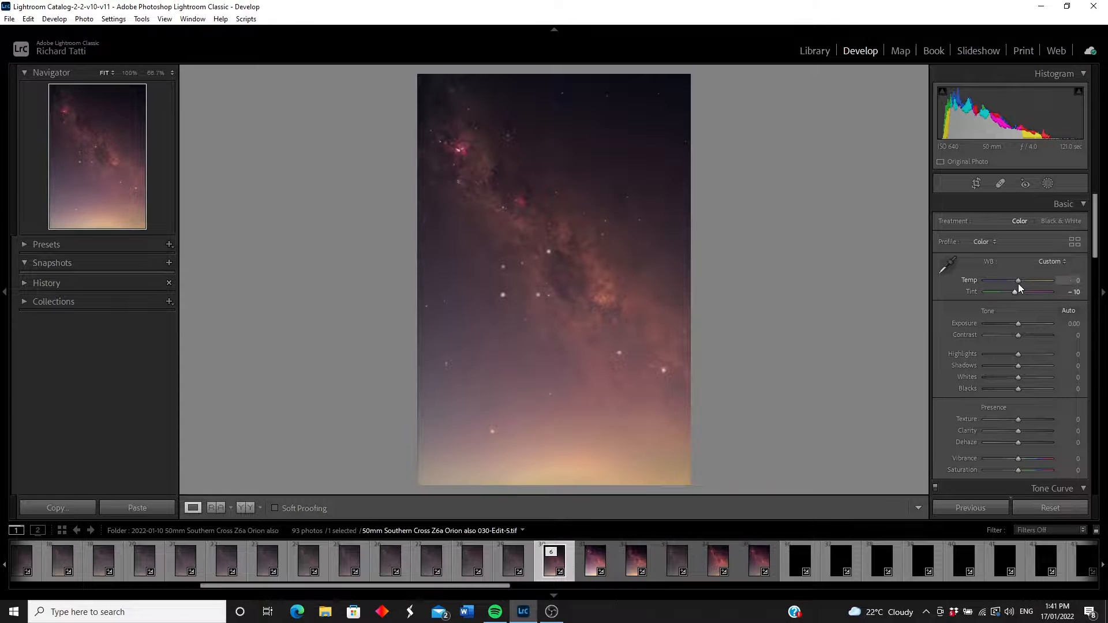
key("y")
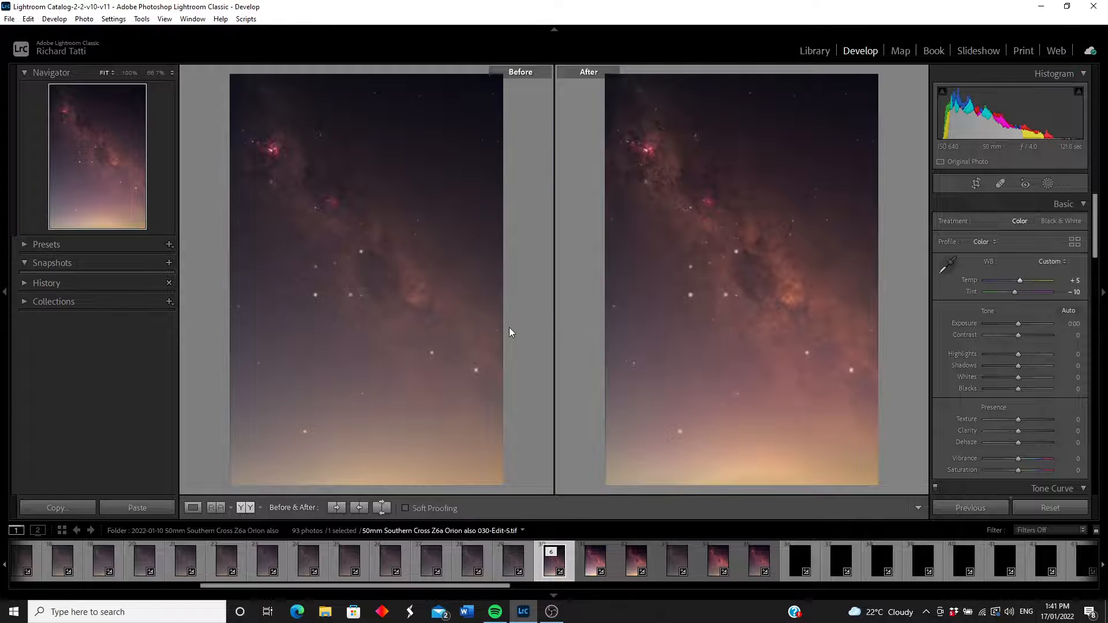
left_click(194, 508)
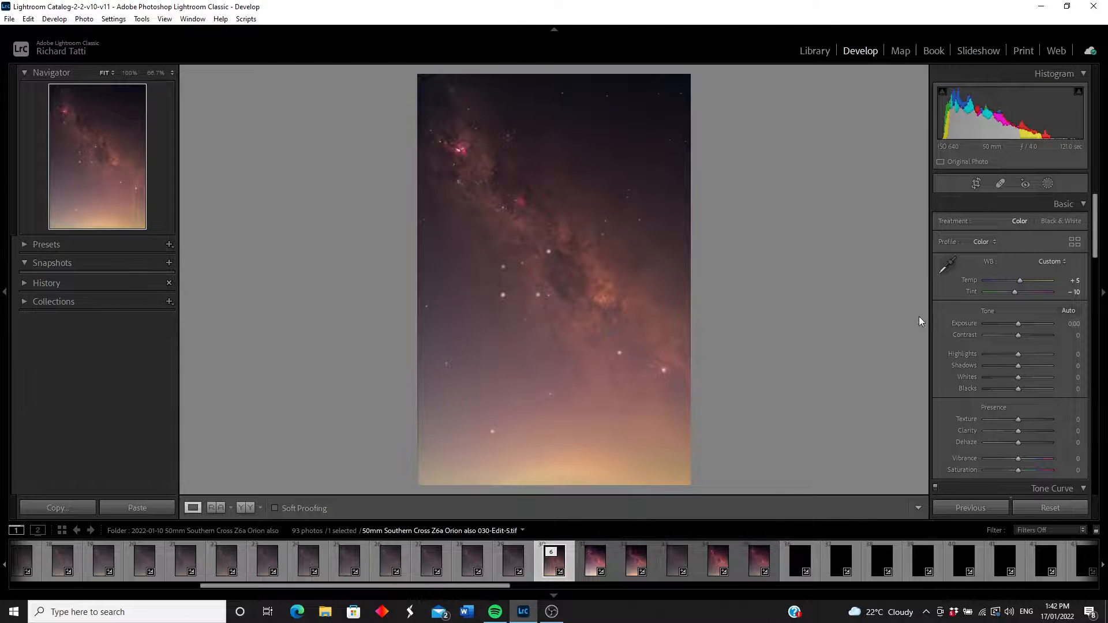
left_click(1017, 324)
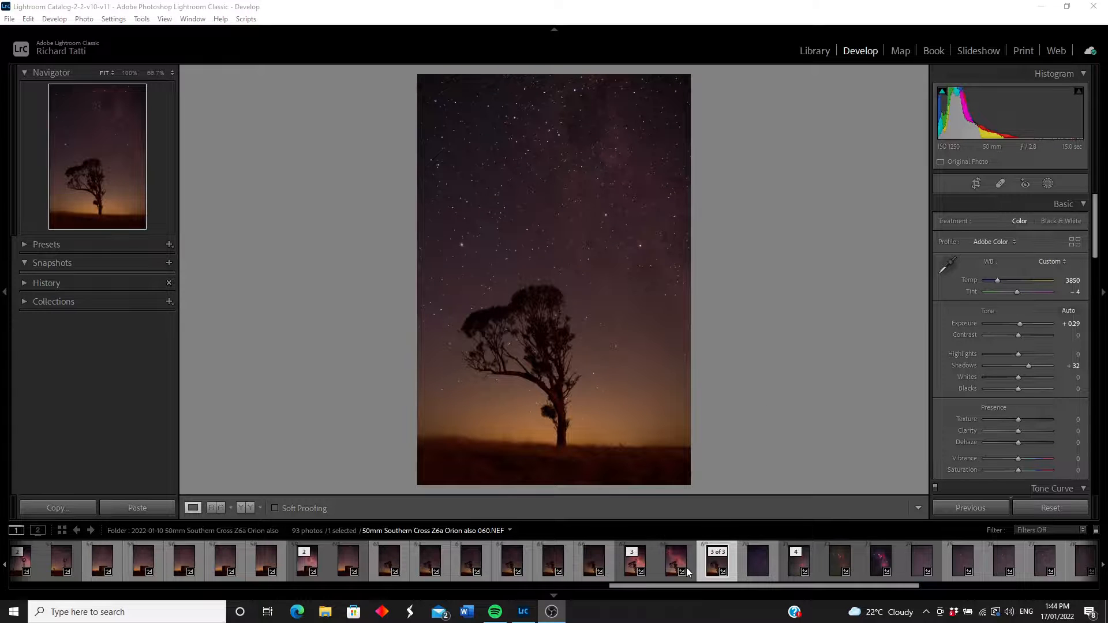
- Compare the two lone-tree photos and open 50mm Southern Cross Z6a Orion also 060.NEF in Adobe Photoshop 2022
left_click(388, 564)
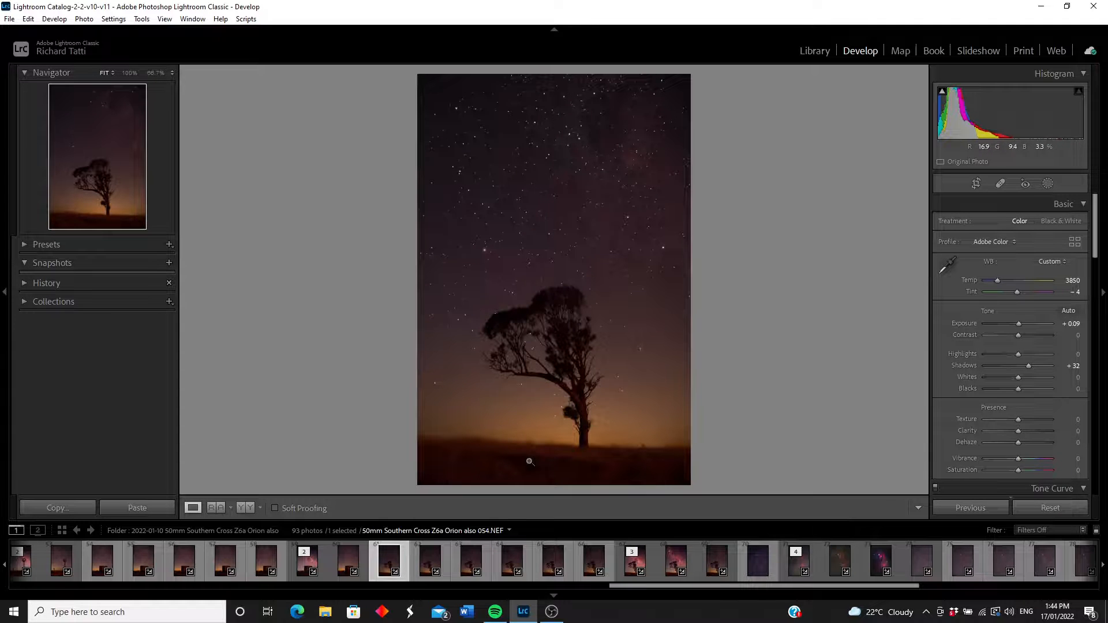
left_click(712, 564)
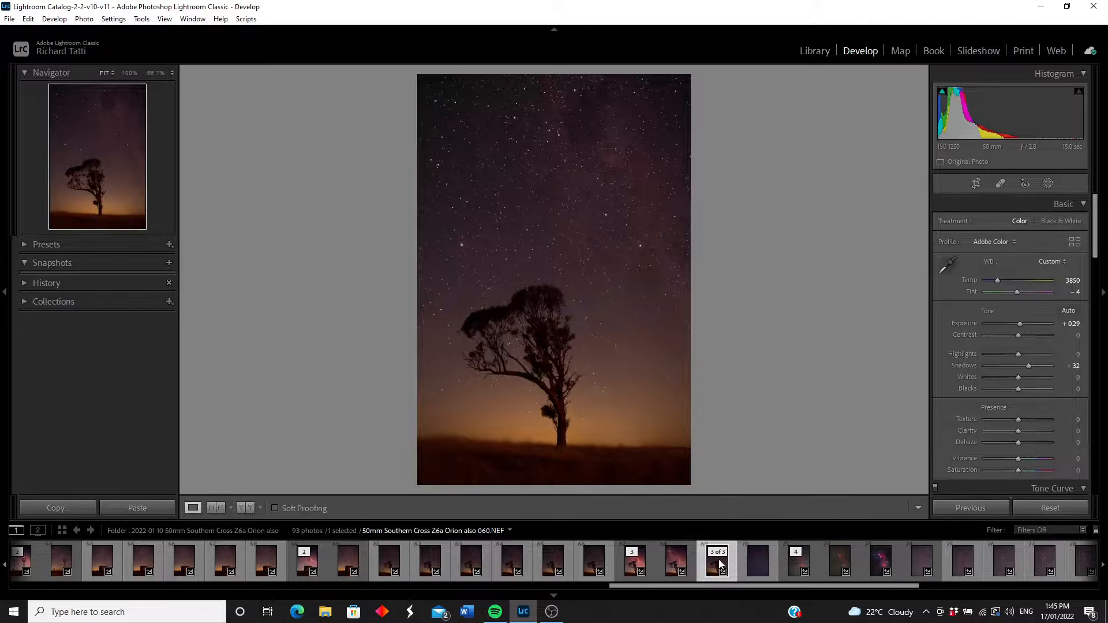
right_click(713, 560)
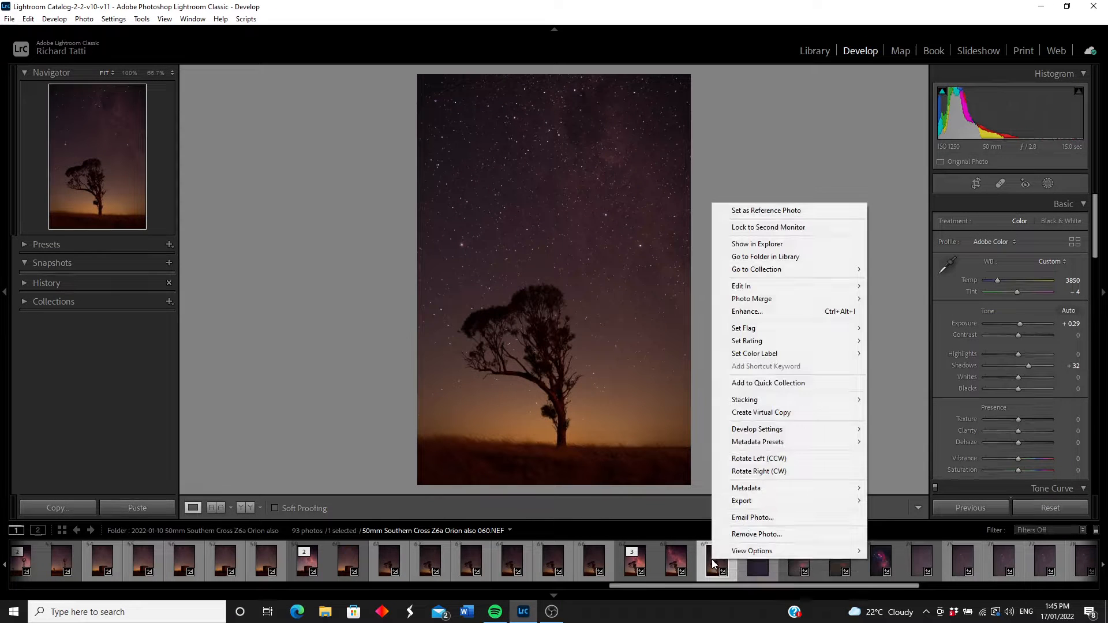
mouse_move(758, 289)
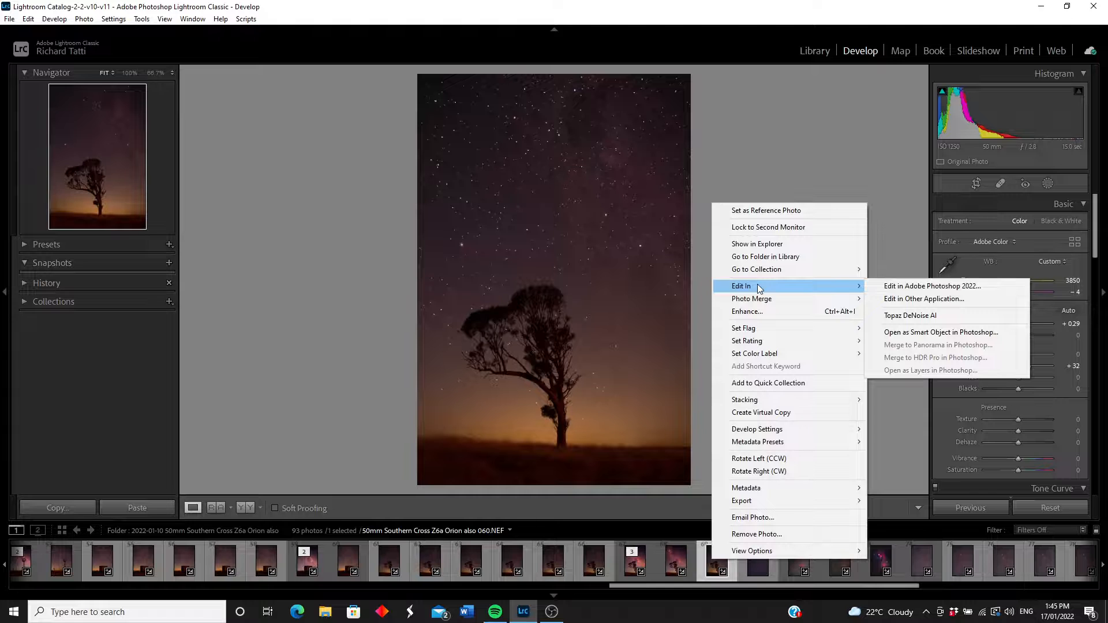
left_click(924, 287)
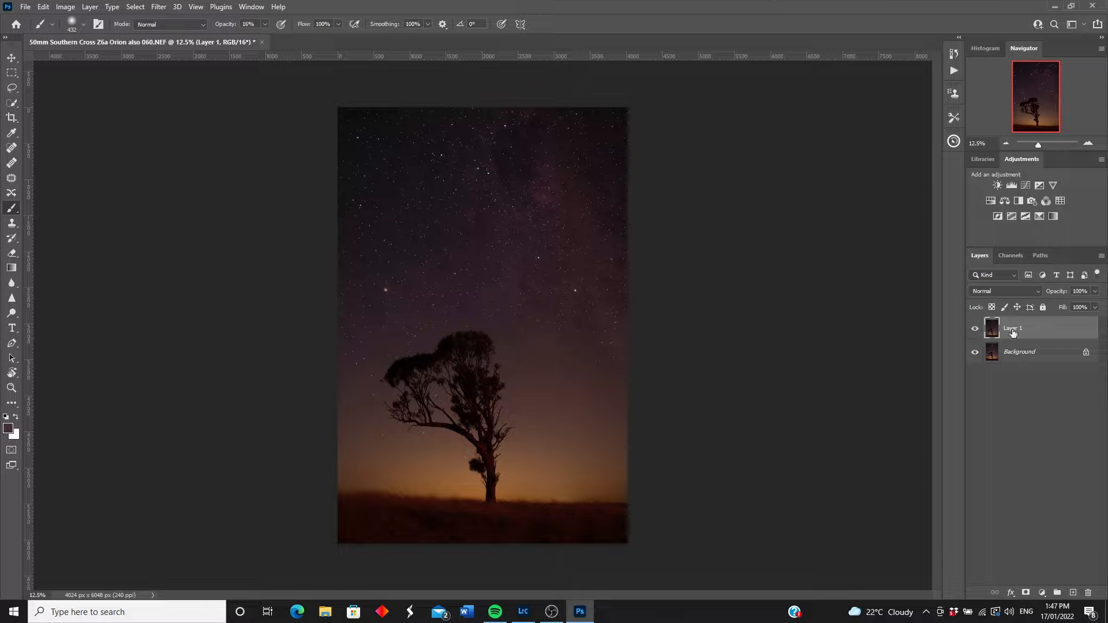
- Reduce the document to a single layer named foreground and start Sky Replacement on it, keeping the photo unobstructed
left_click(974, 353)
left_click(992, 353)
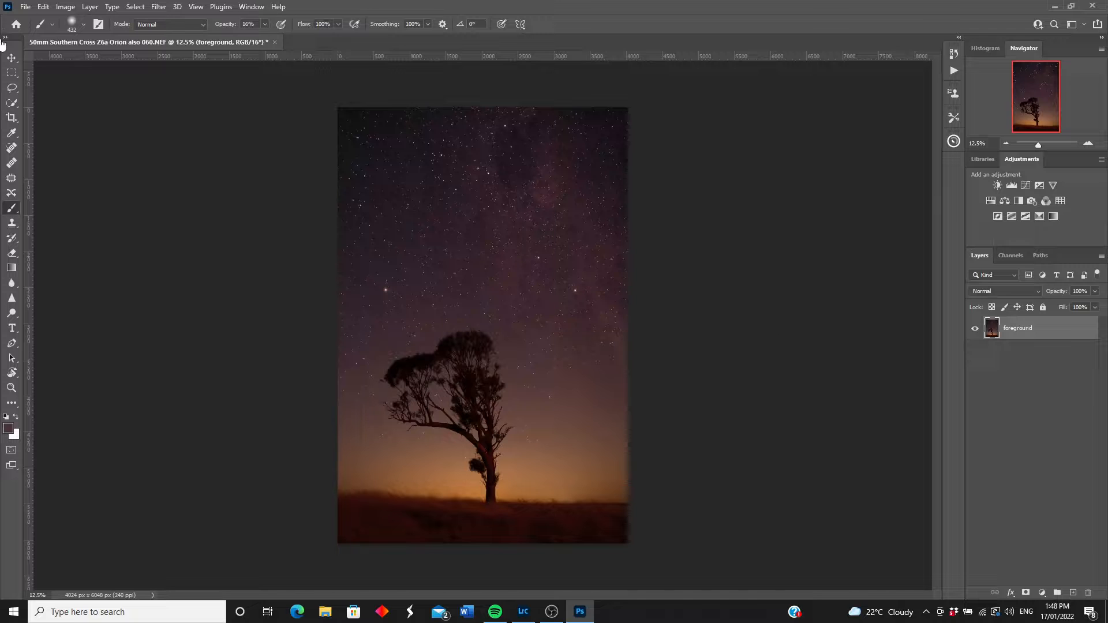
left_click(44, 7)
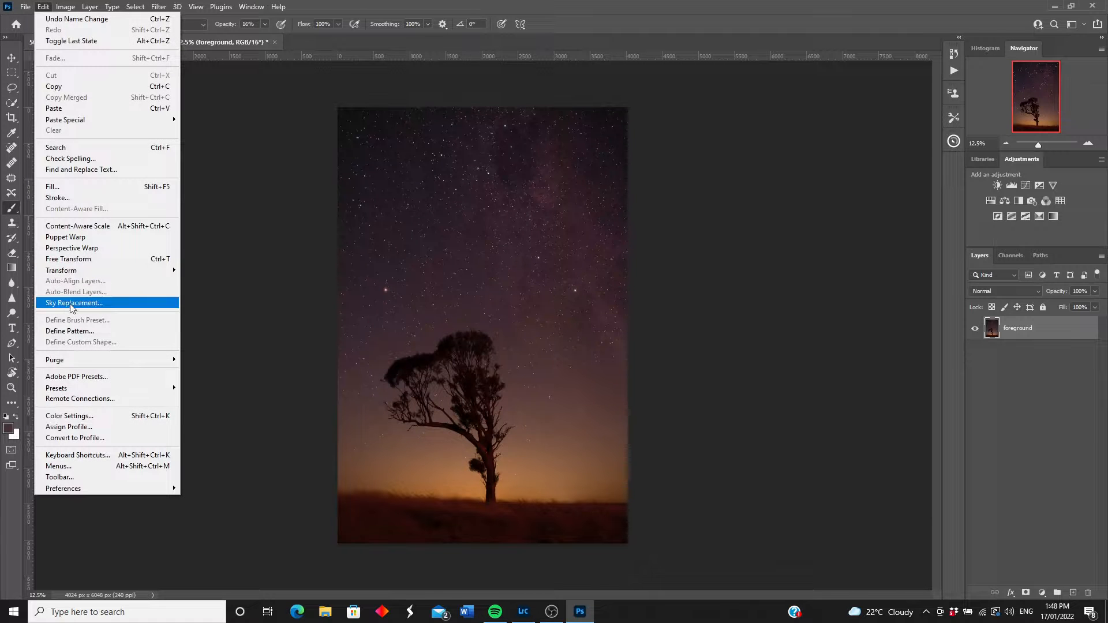
left_click(72, 302)
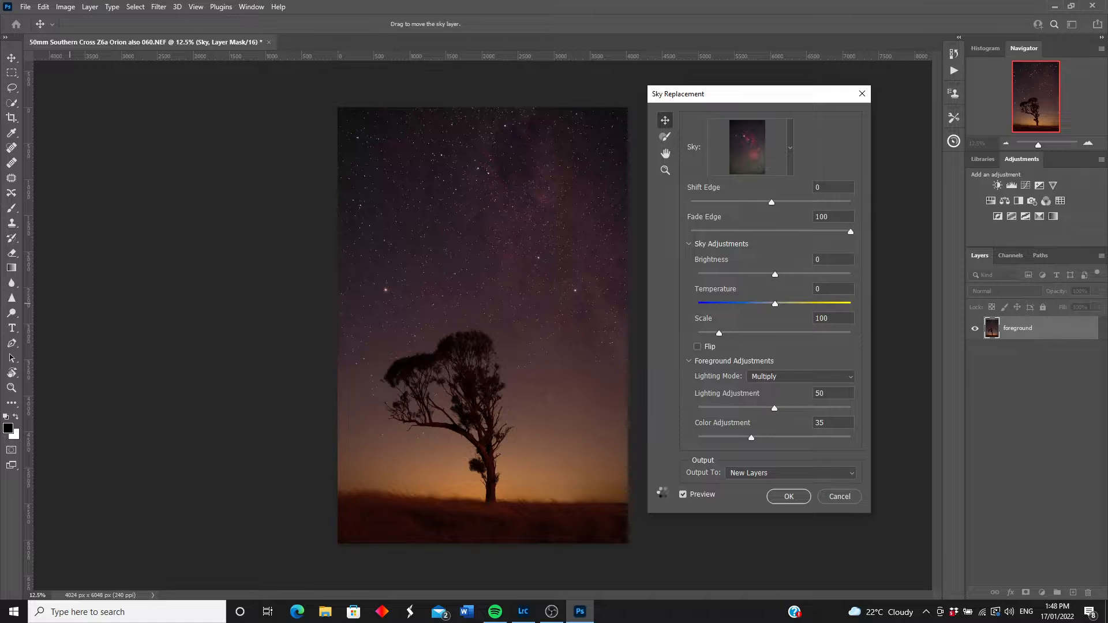
left_click_drag(788, 99, 827, 91)
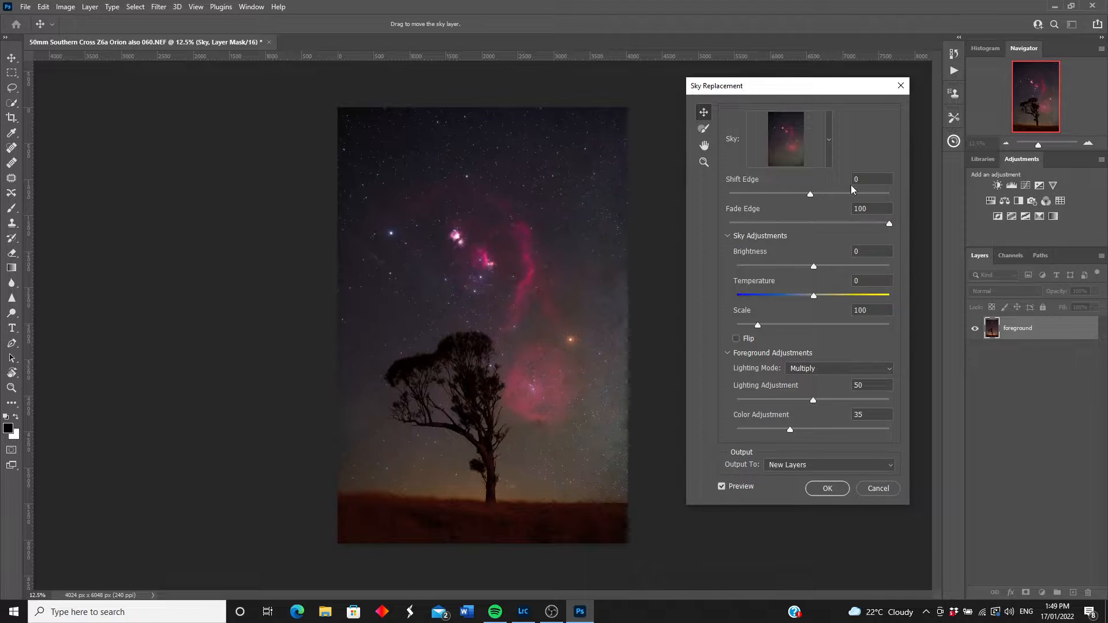
- Import the edited Milky Way image as a new sky and apply it as the replacement sky
left_click(829, 141)
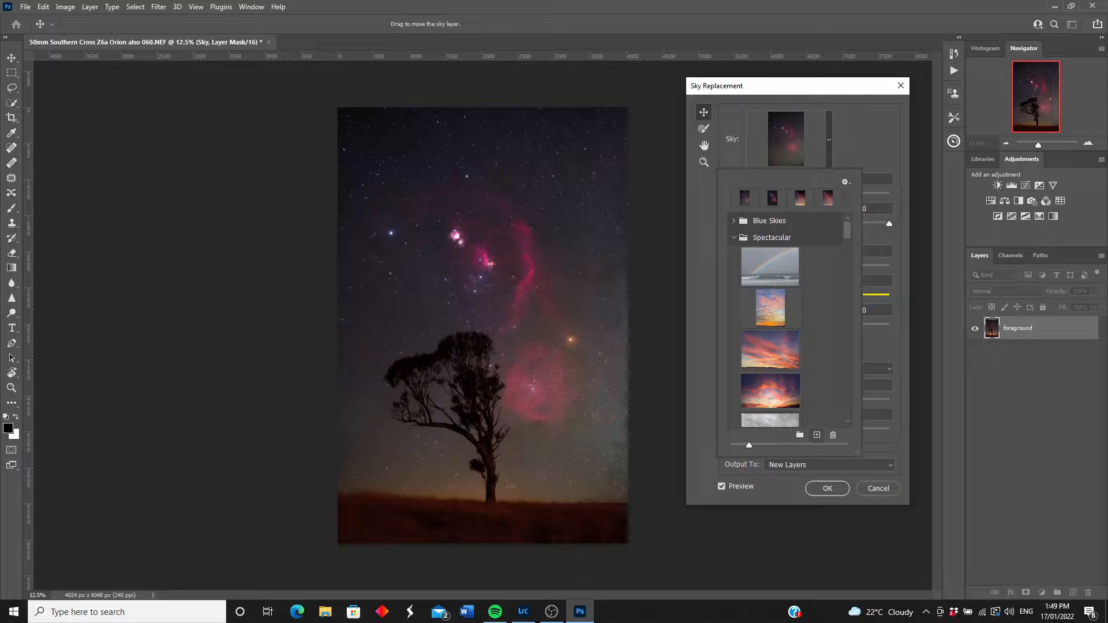
left_click(817, 434)
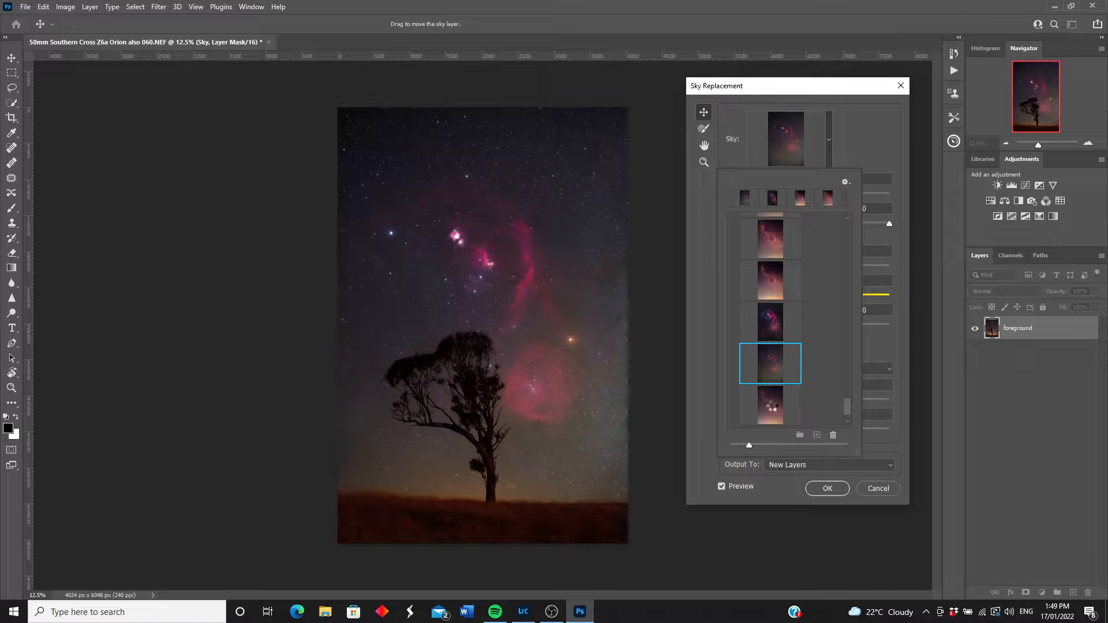
left_click(772, 405)
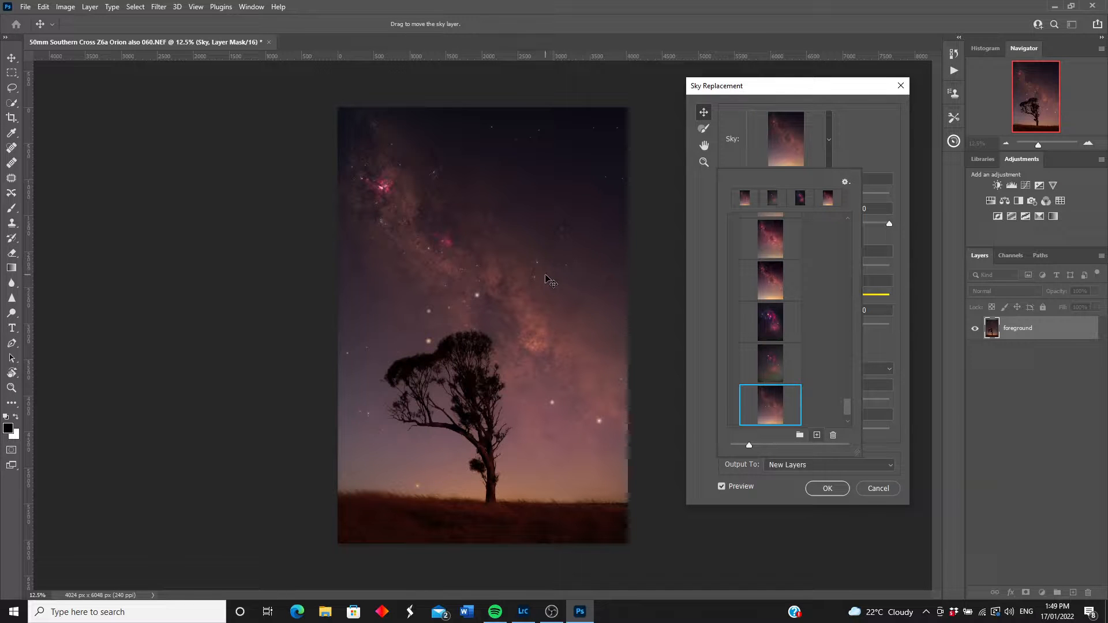
left_click(866, 136)
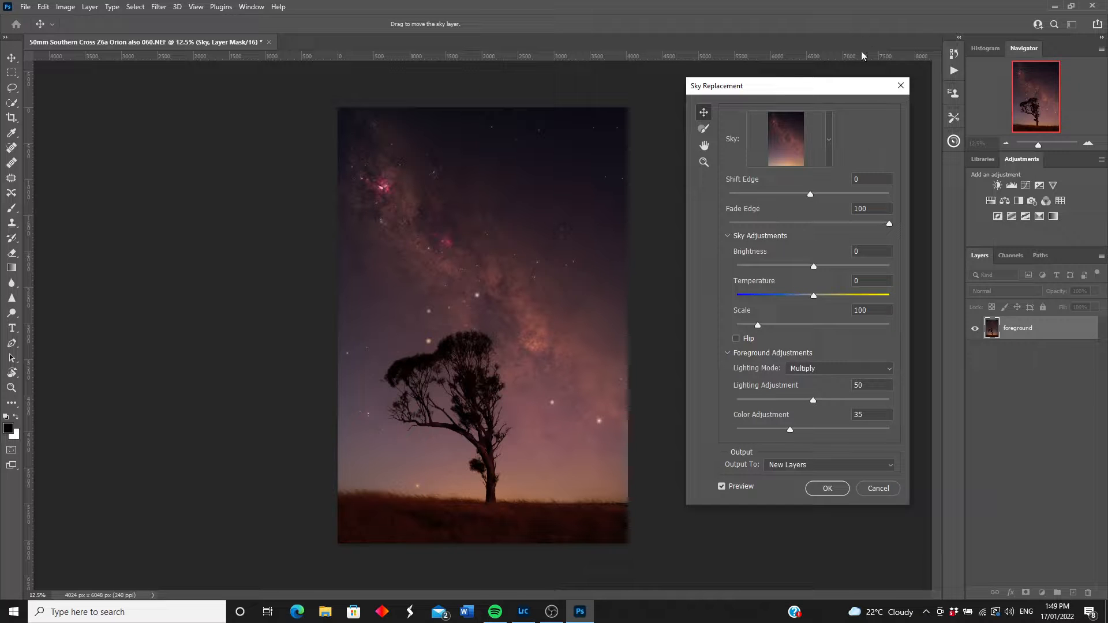
- Examine the sky blend around the tree's canopy, branches, trunk and the grass up close, and return to the whole image
left_click_drag(808, 91, 880, 62)
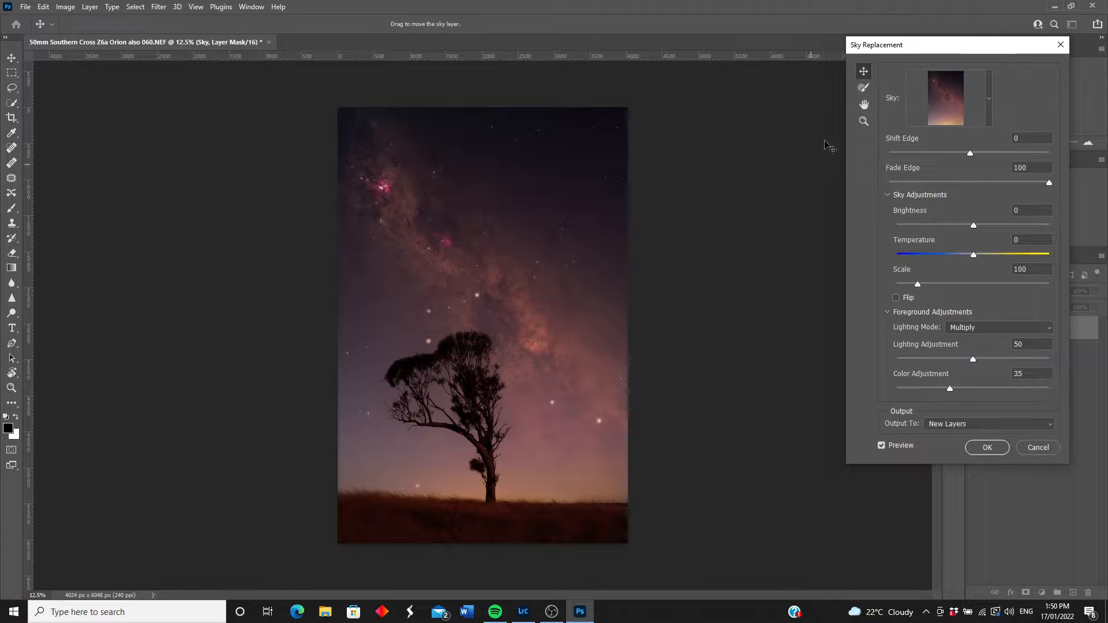
left_click(863, 121)
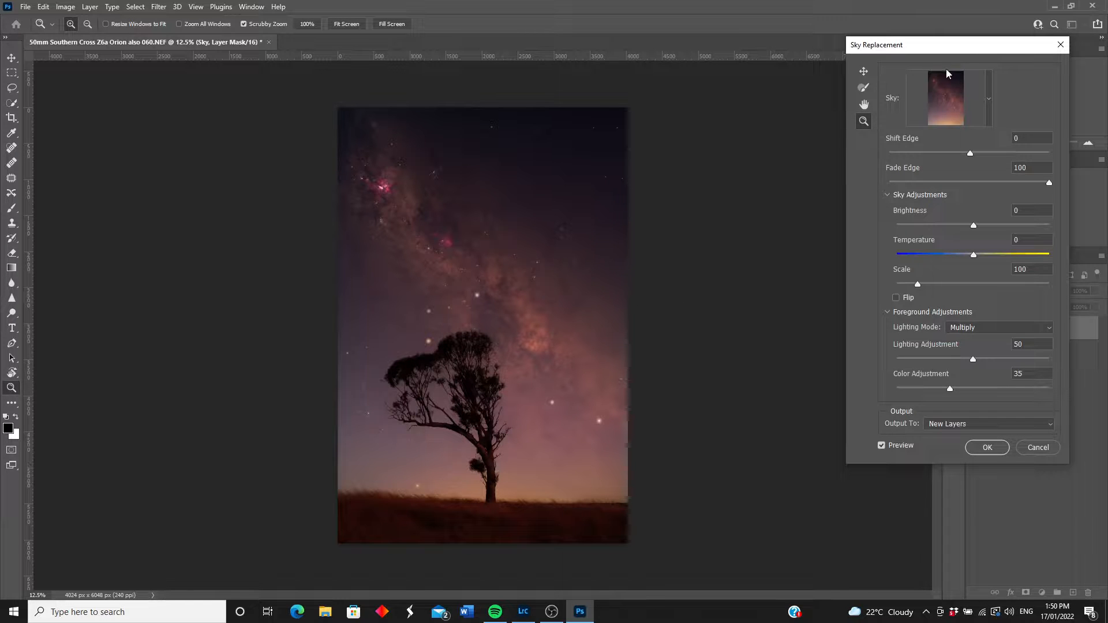
left_click_drag(988, 47, 966, 28)
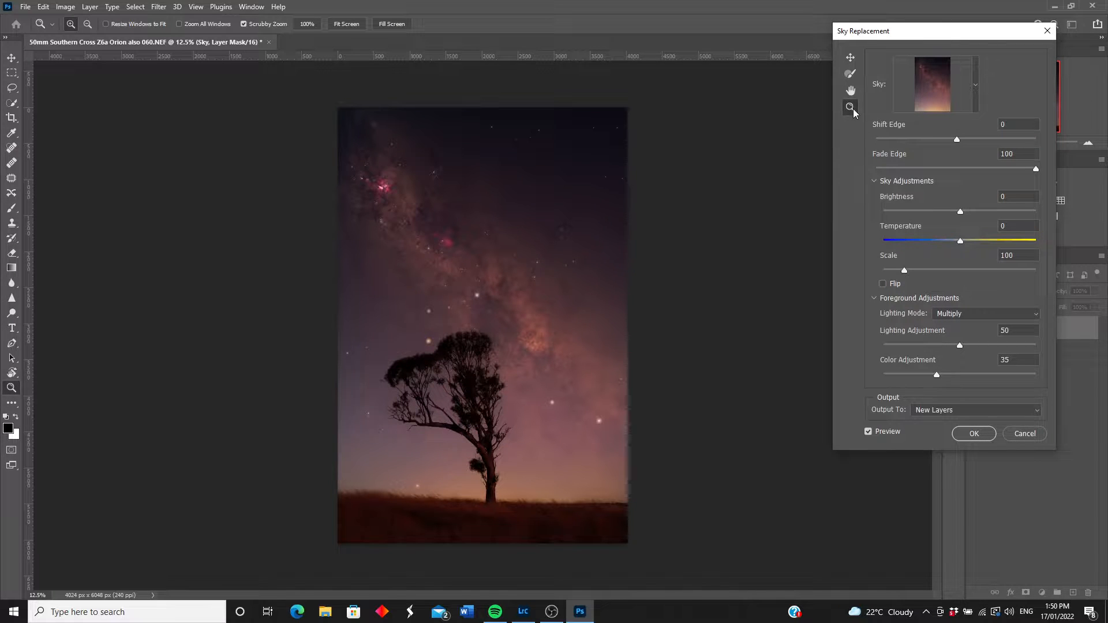
left_click(483, 360)
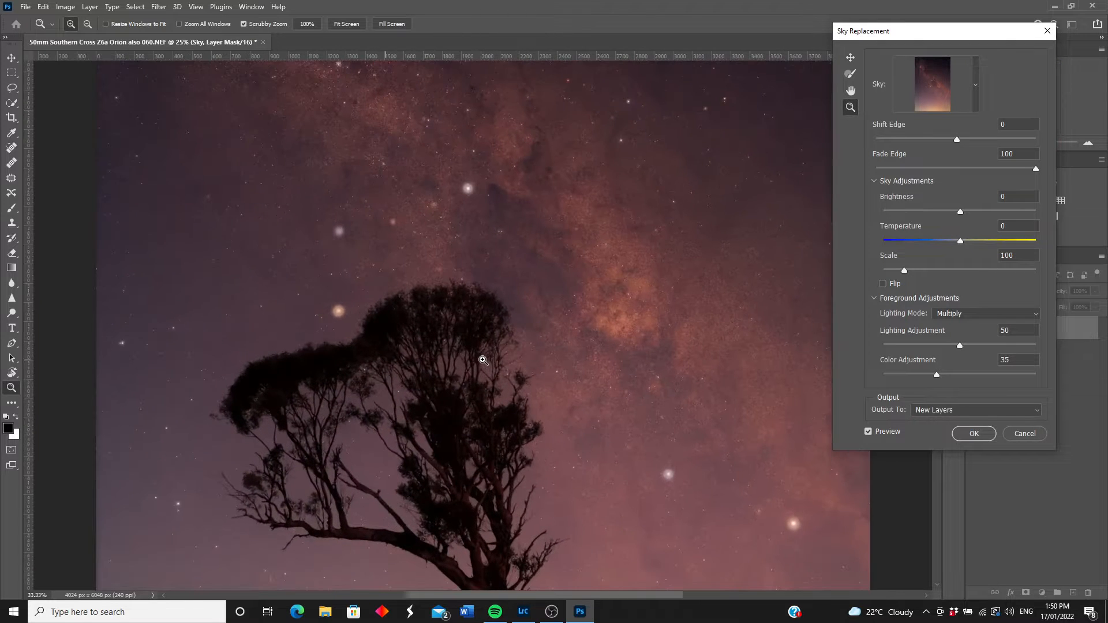
left_click(483, 360)
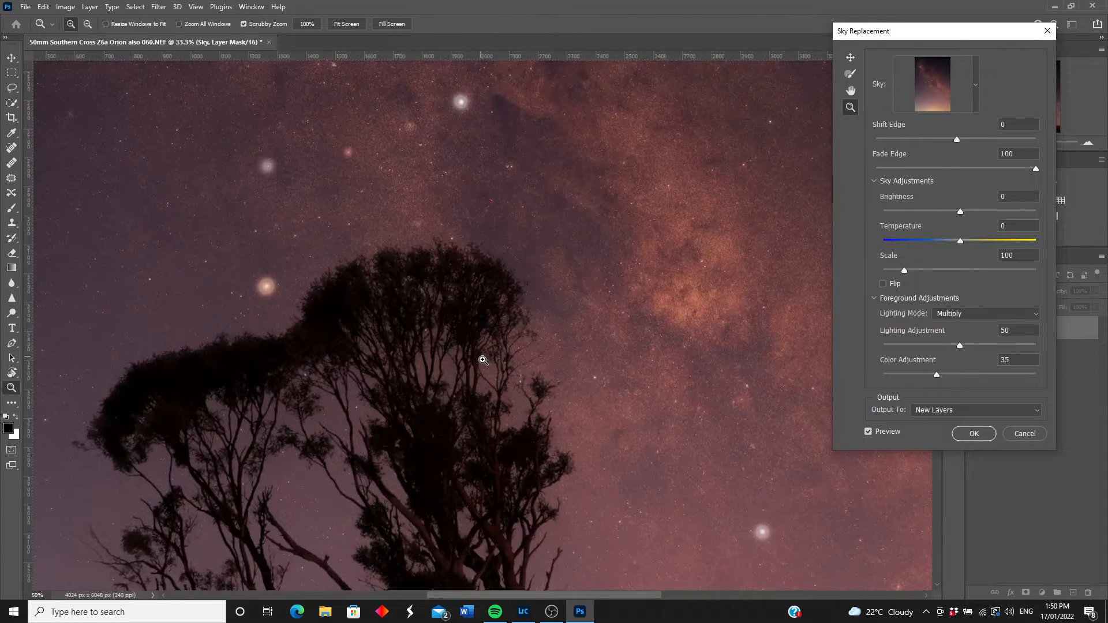
left_click(491, 375)
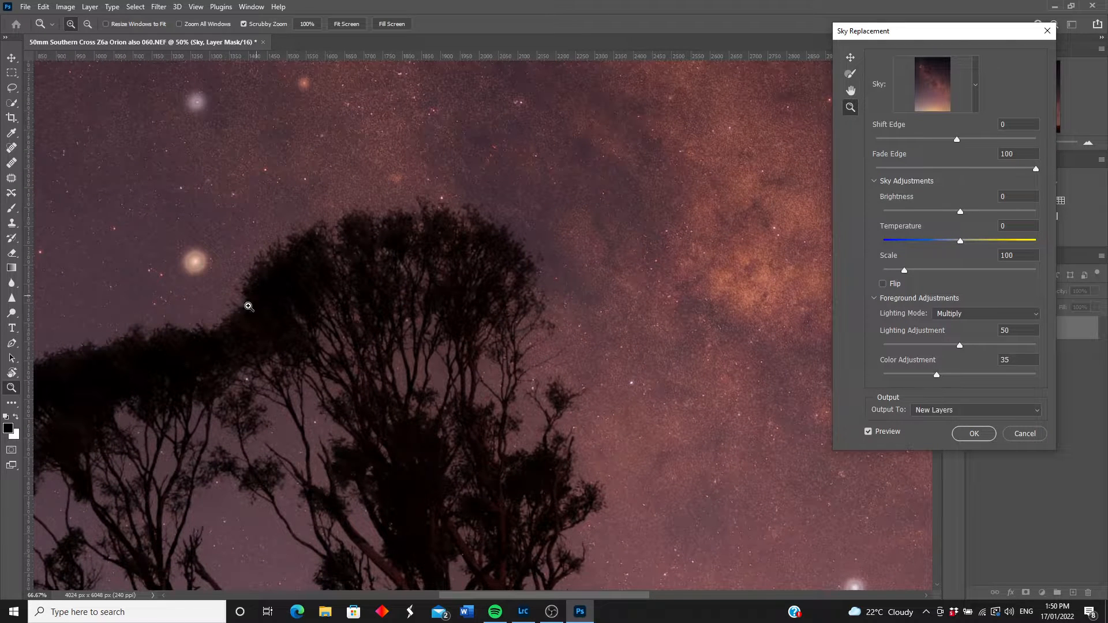
left_click_drag(621, 591, 572, 593)
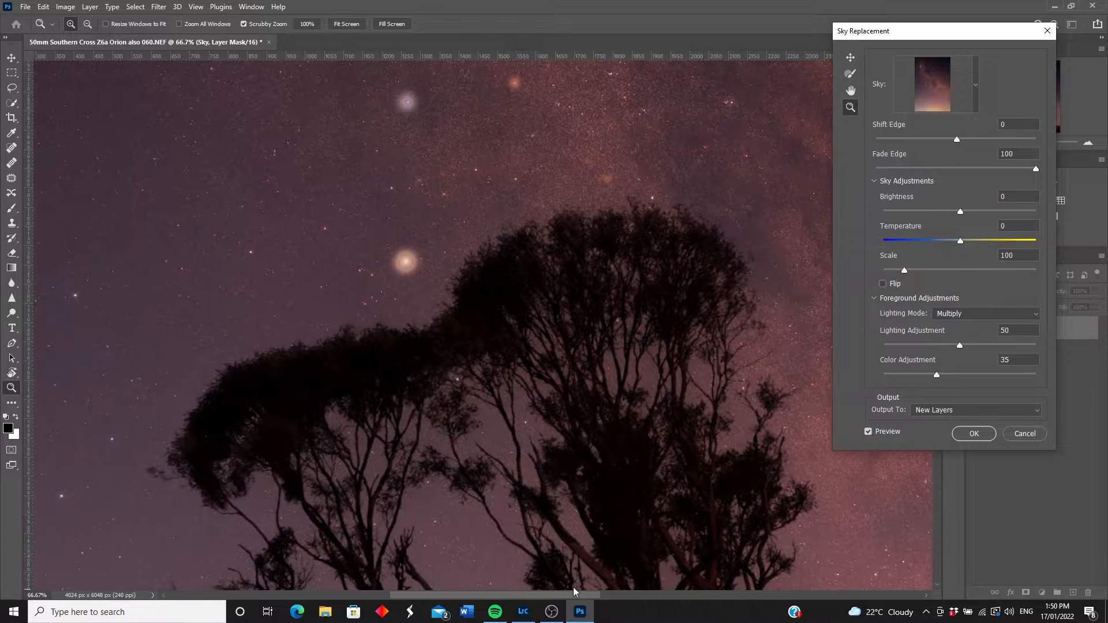
scroll(639, 322, "down", 5)
scroll(638, 322, "down", 3)
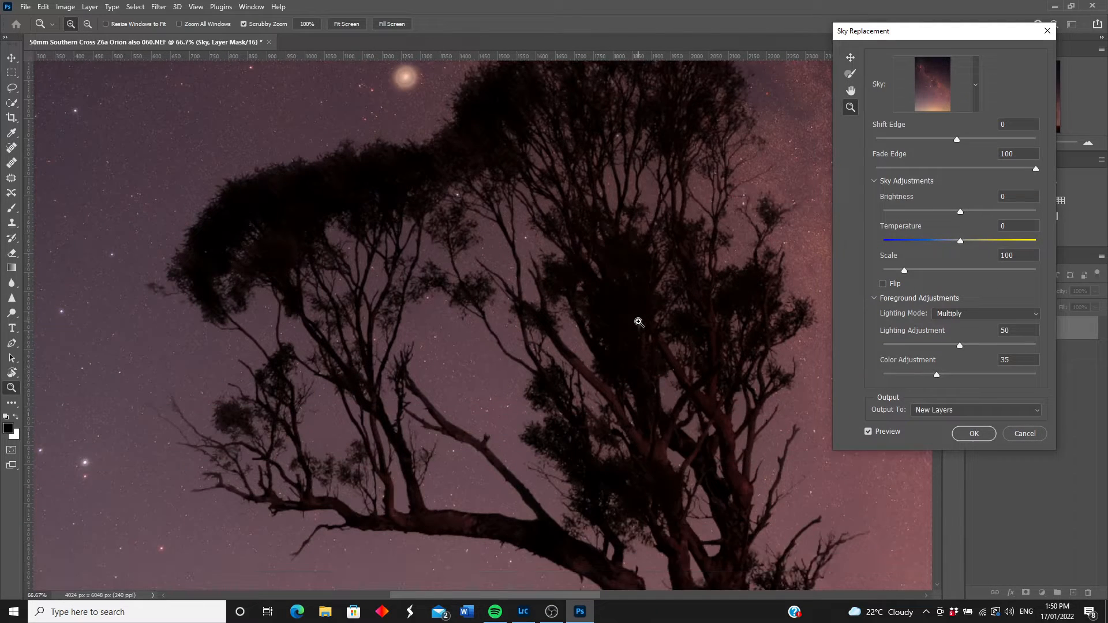
scroll(639, 322, "down", 13)
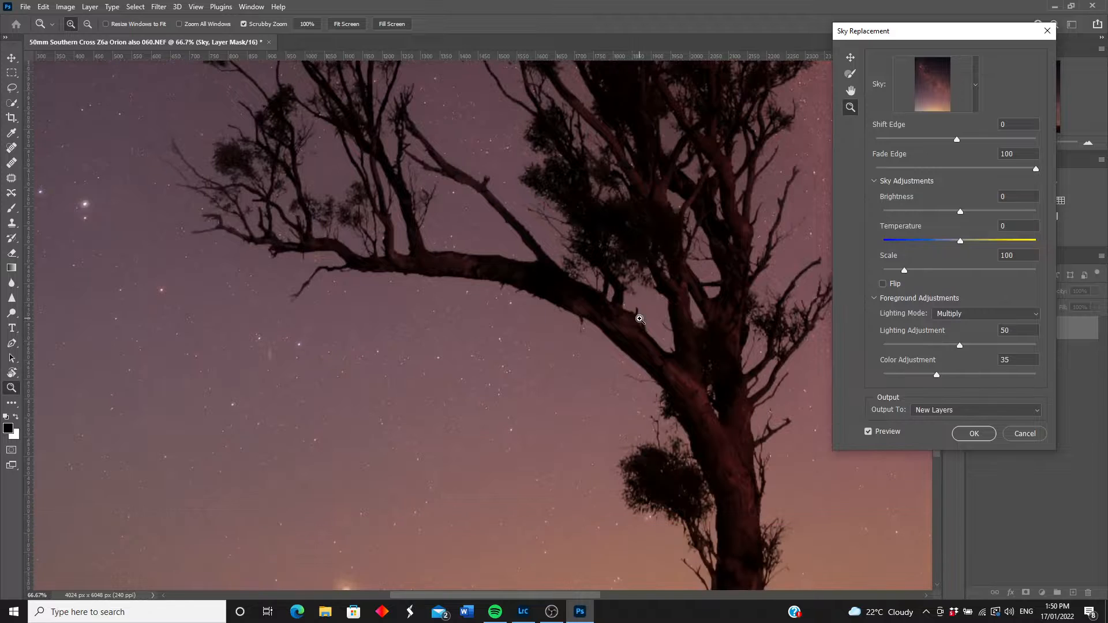
scroll(639, 319, "down", 3)
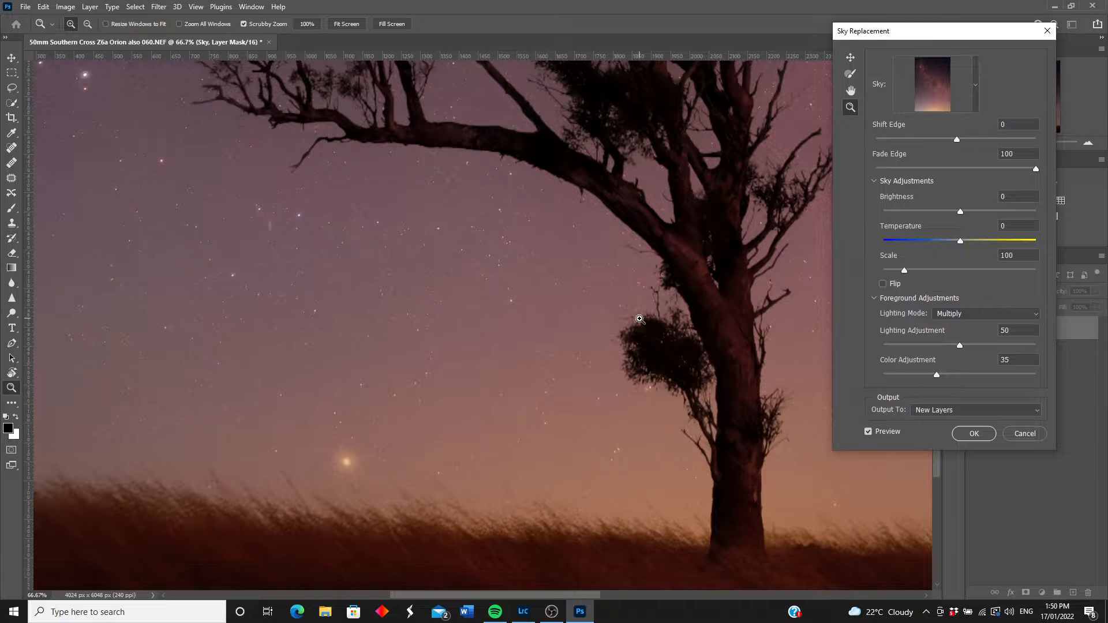
scroll(639, 319, "up", 5)
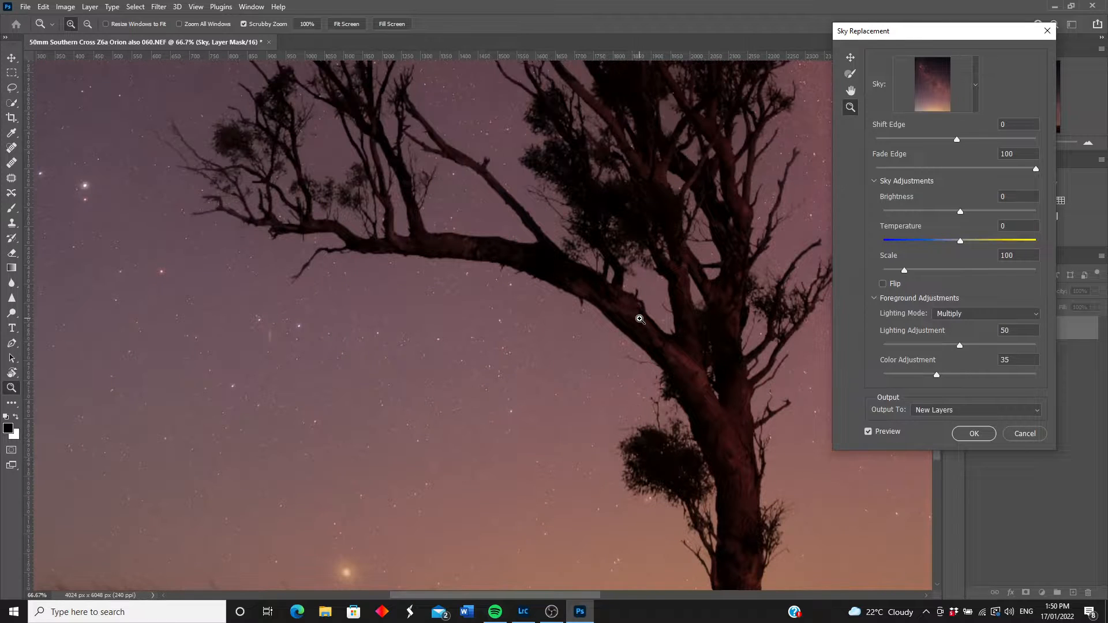
scroll(639, 319, "up", 1)
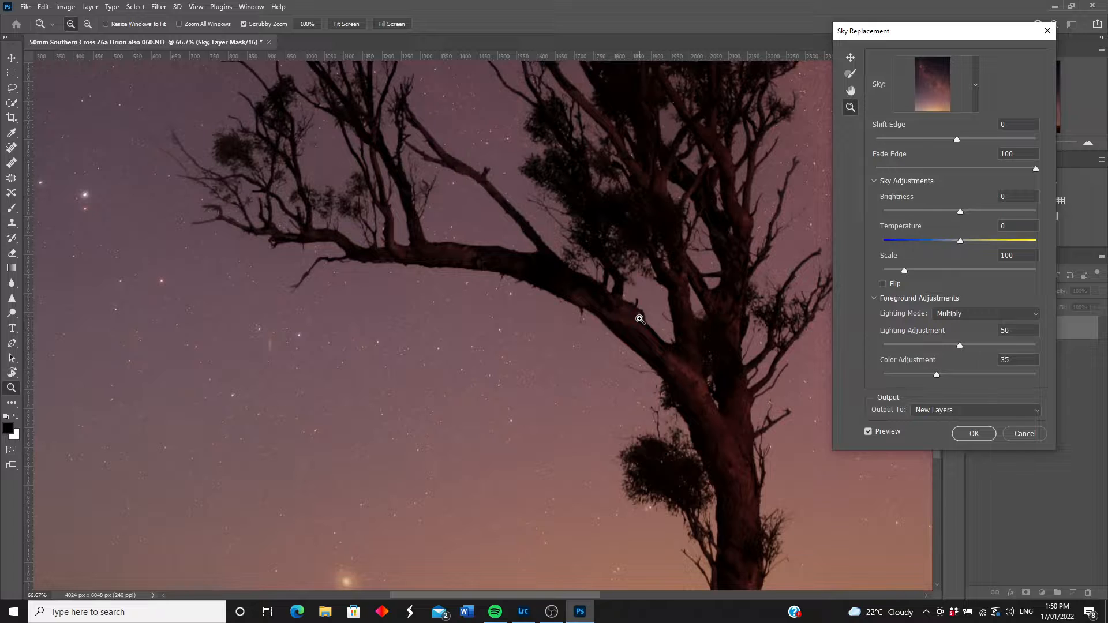
scroll(639, 319, "up", 14)
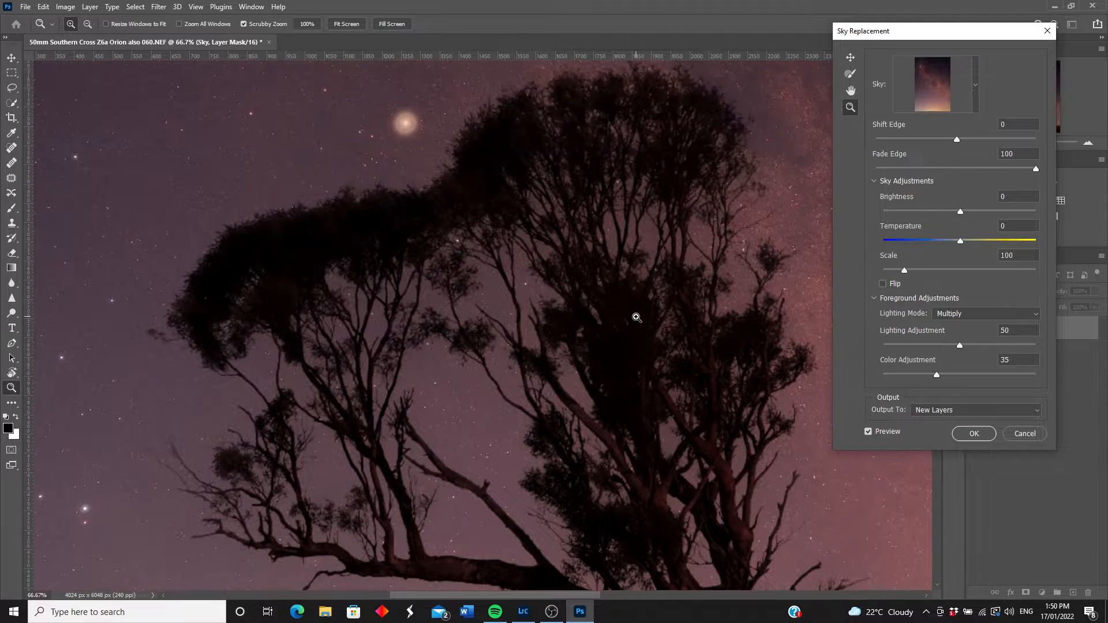
key("ctrl+0")
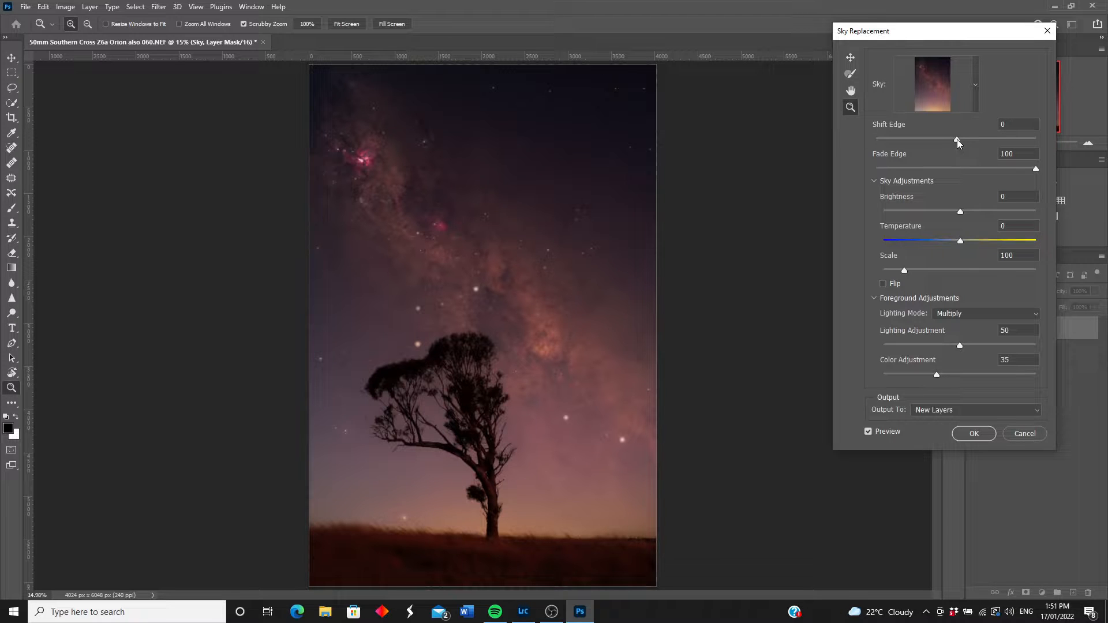
- Try Shift Edge at −60 and 84 on the replacement sky and return it to 0
left_click_drag(957, 139, 928, 140)
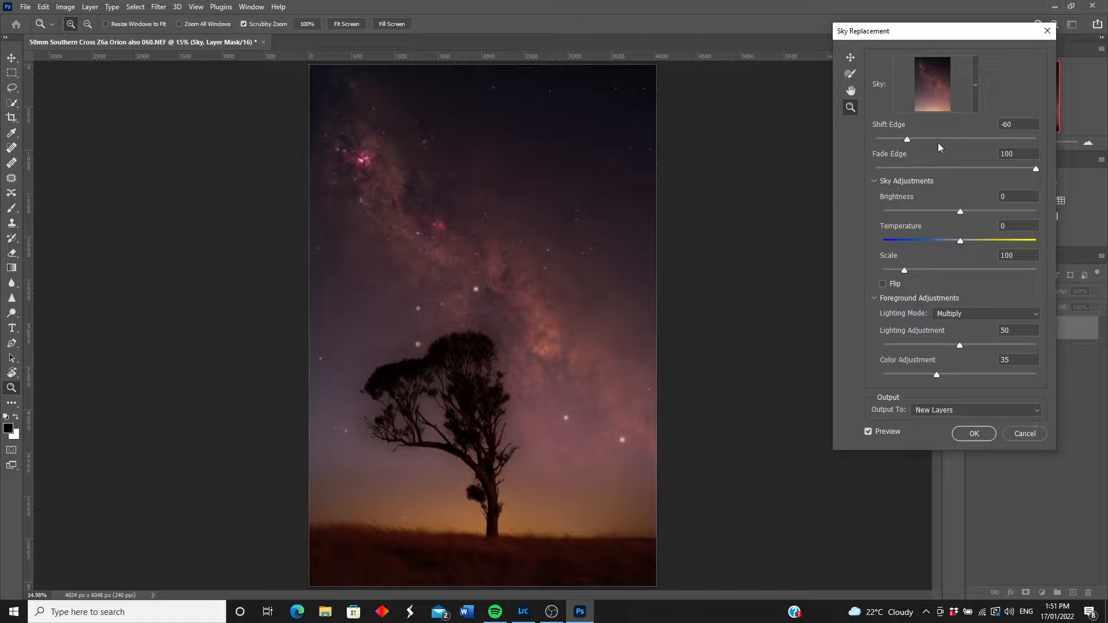
left_click_drag(906, 140, 1013, 139)
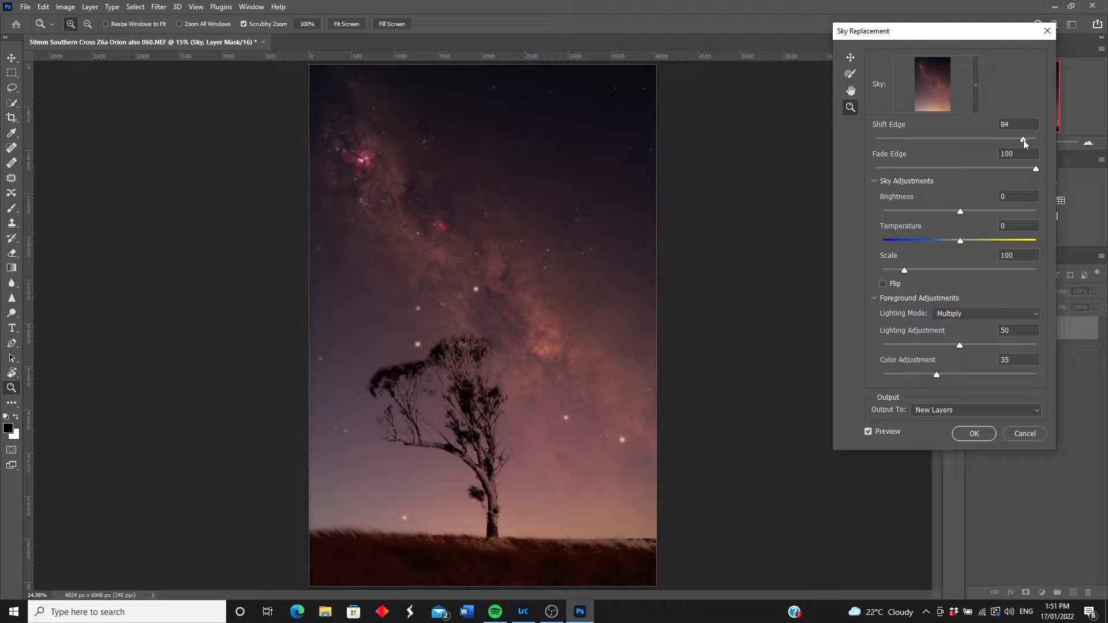
left_click_drag(978, 140, 955, 140)
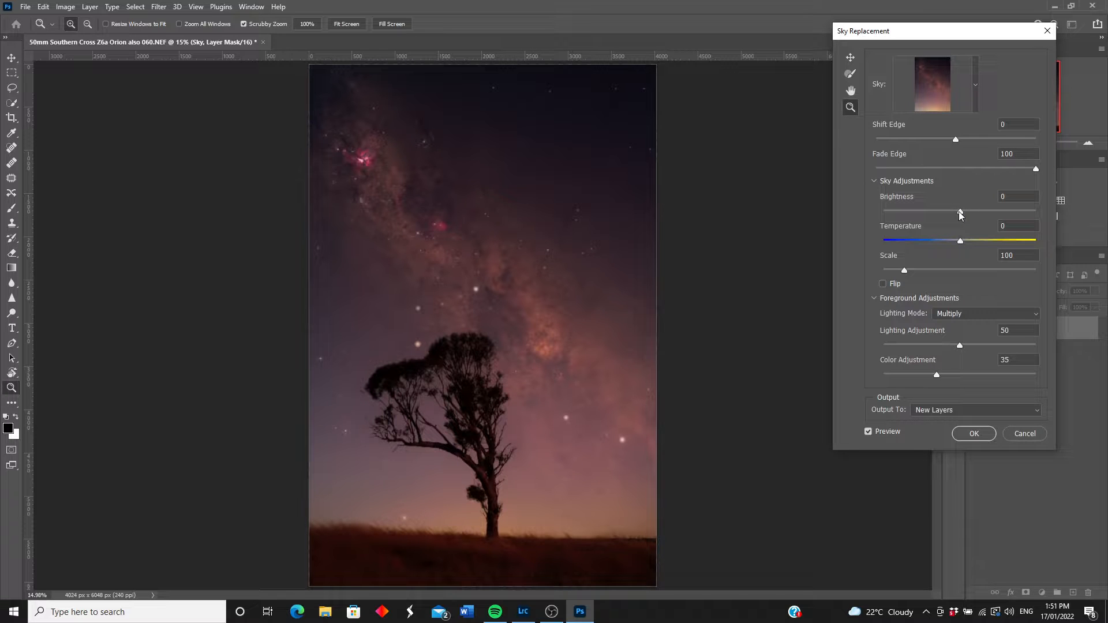
- Fine-tune the replacement sky's Brightness, keep its Temperature neutral, and apply the replacement as new layers
left_click_drag(959, 211, 967, 214)
left_click_drag(942, 241, 959, 240)
left_click(978, 433)
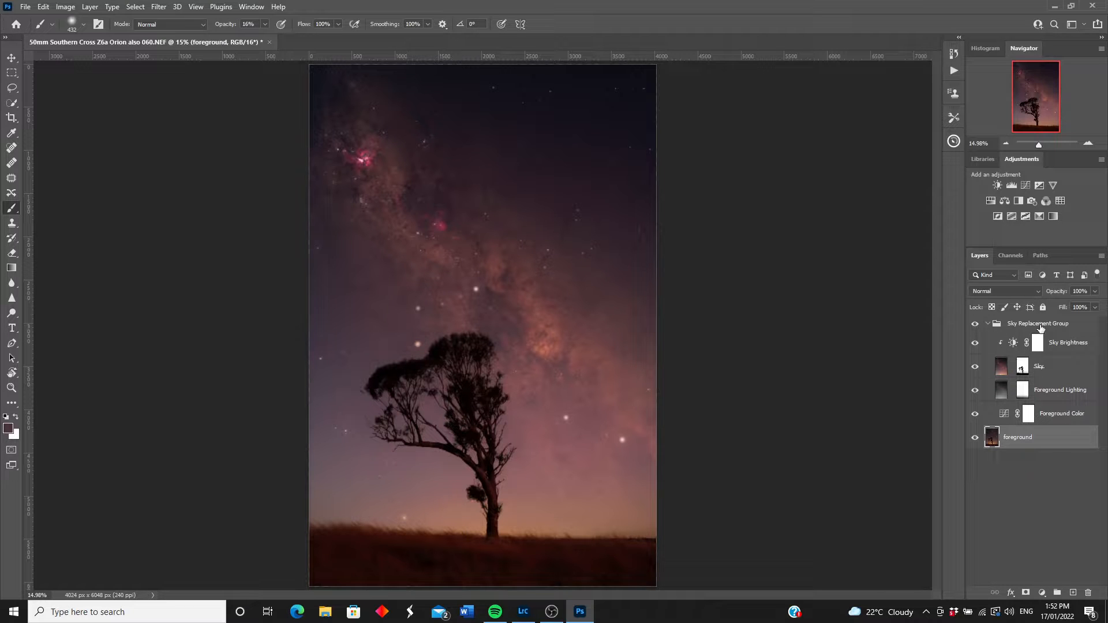
- Flatten the sky-replaced tree image and close Photoshop, saving the edit back to Lightroom Classic
left_click(89, 6)
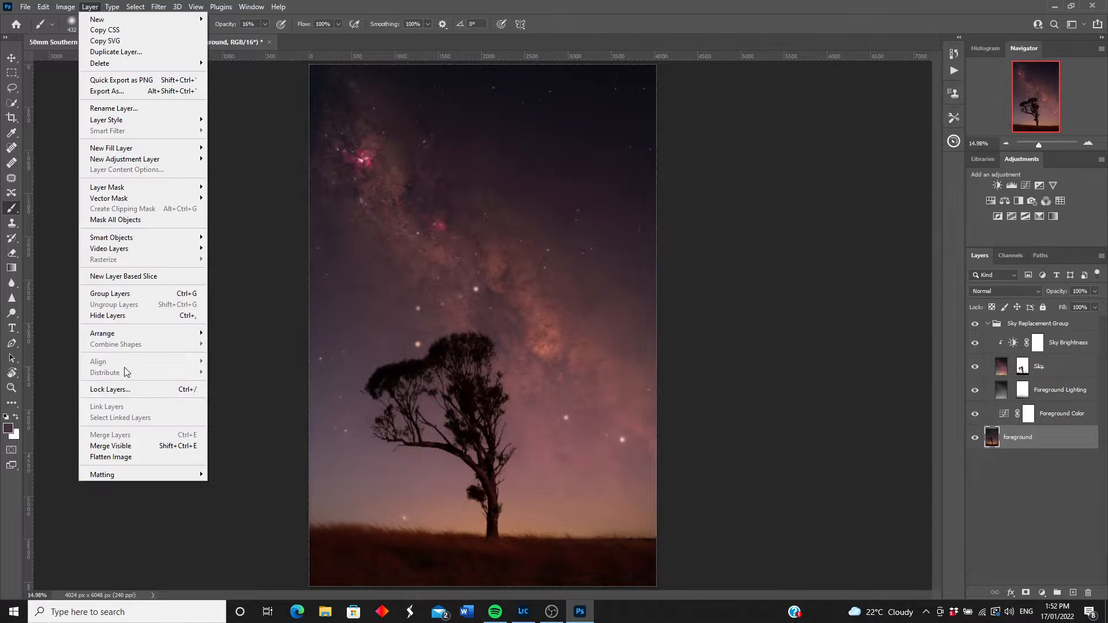
left_click(128, 458)
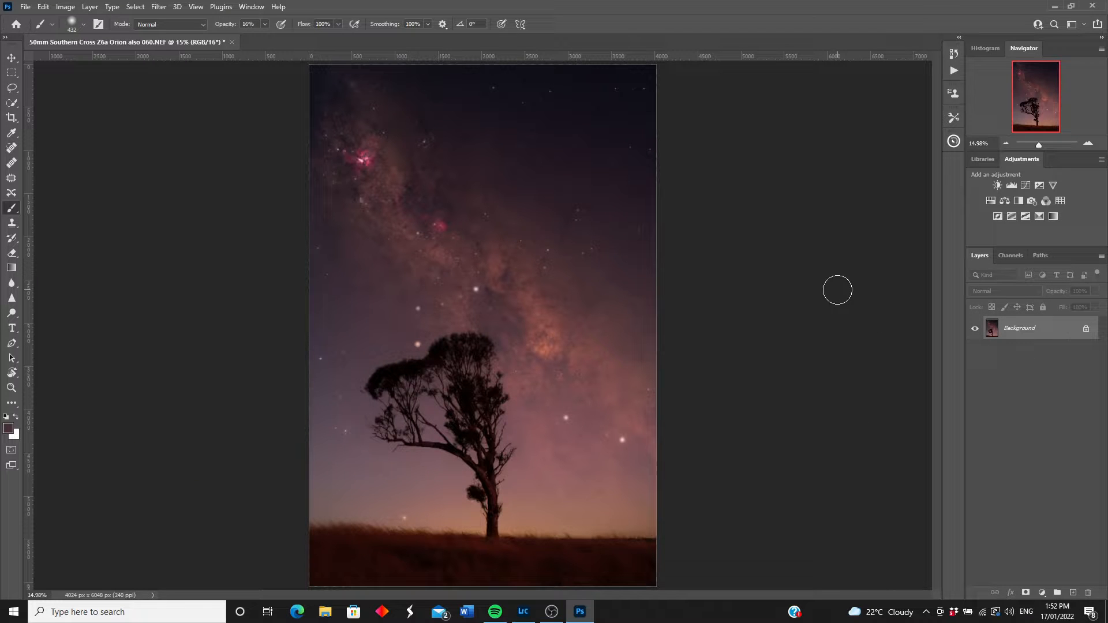
left_click(1092, 7)
left_click(500, 225)
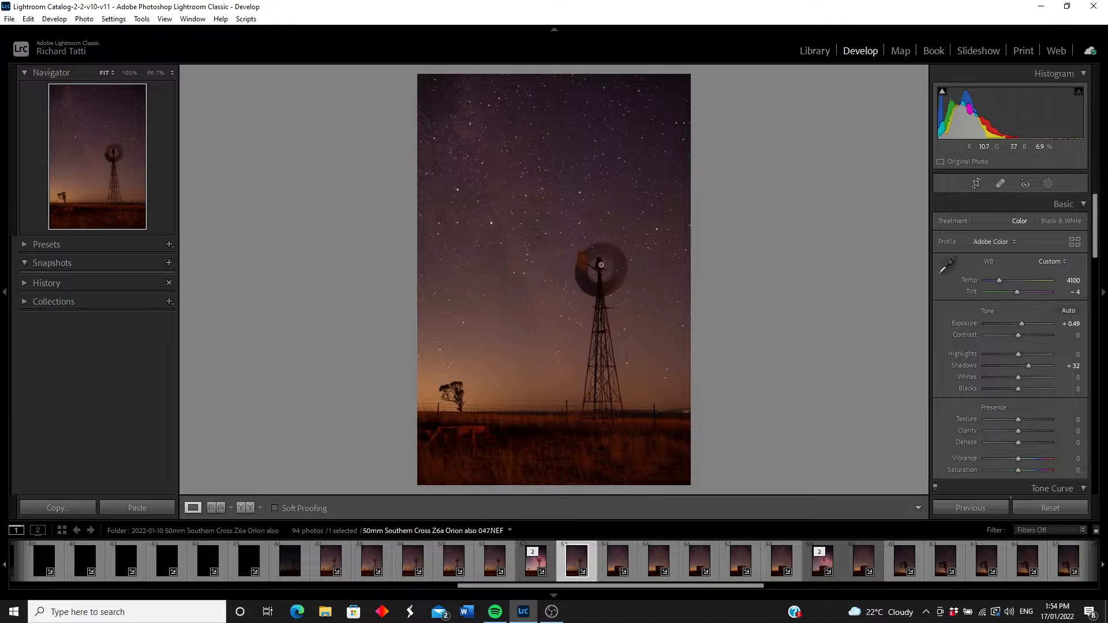
- Open the windmill frame 50mm Southern Cross Z6a Orion also 047.NEF in Photoshop and start Sky Replacement on it
right_click(572, 563)
mouse_move(653, 290)
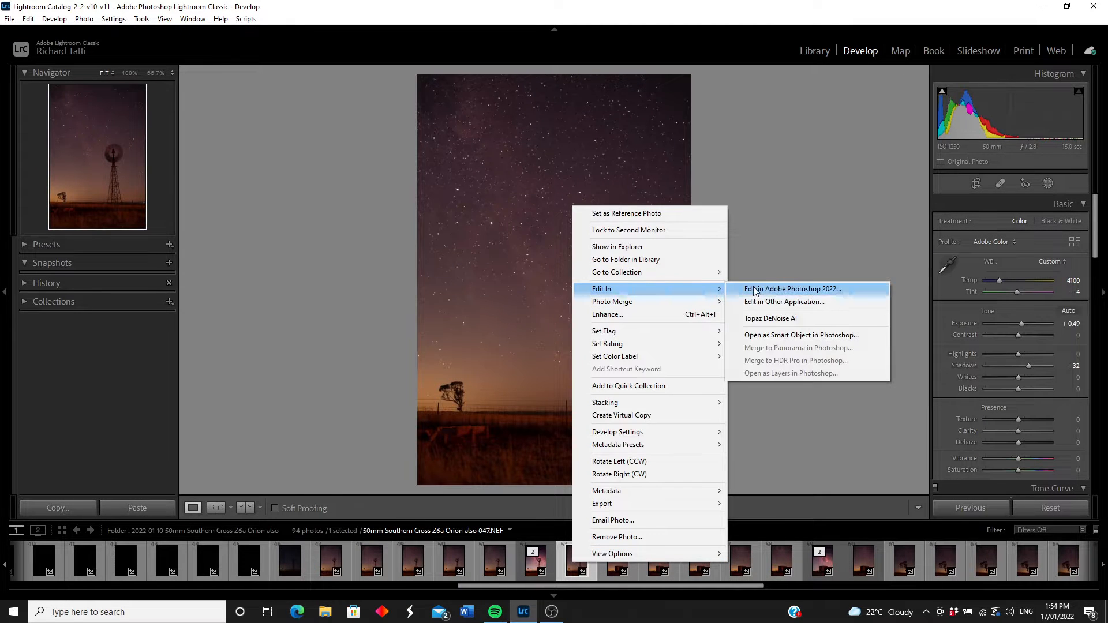
left_click(793, 289)
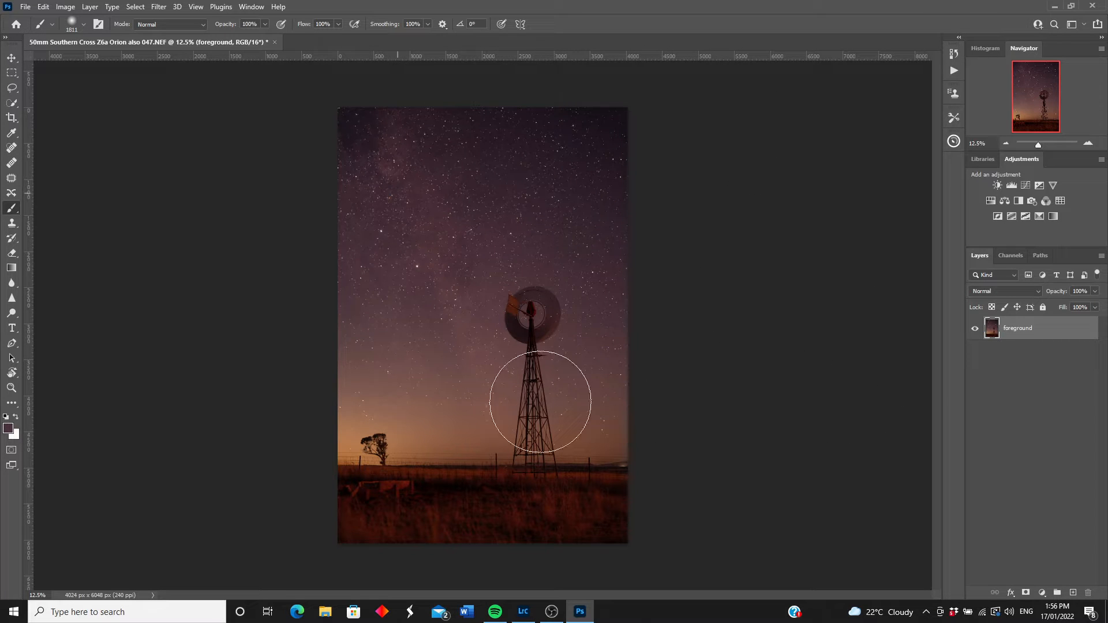
left_click(42, 7)
left_click(74, 302)
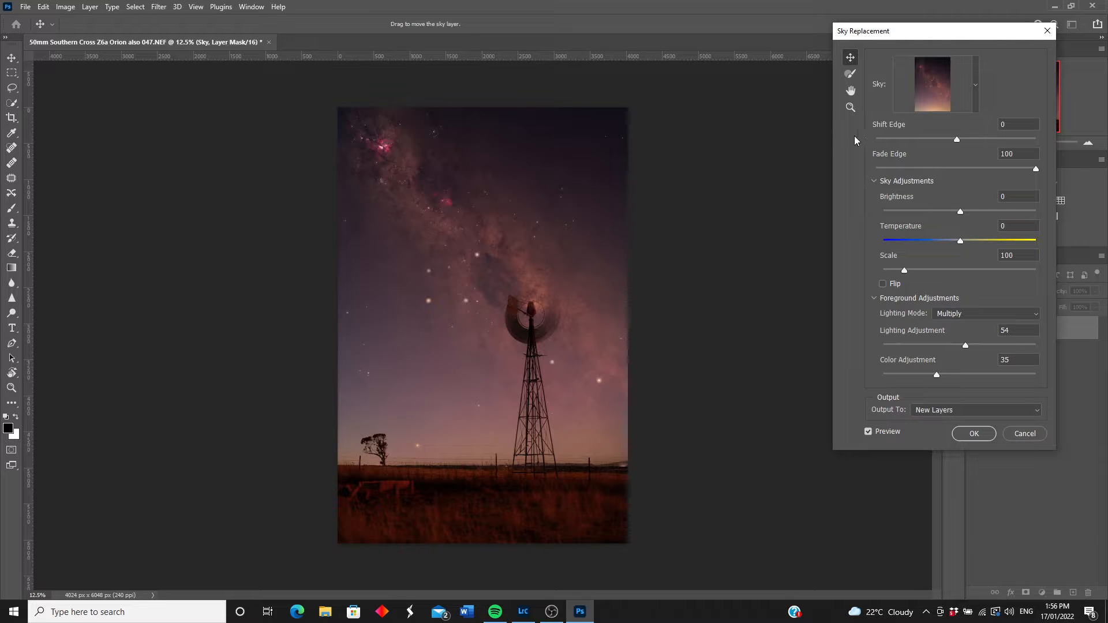
- Examine the replacement sky's blend around the windmill's wheel, tower, fence line and horizon up close
left_click(850, 109)
left_click_drag(908, 32, 958, 26)
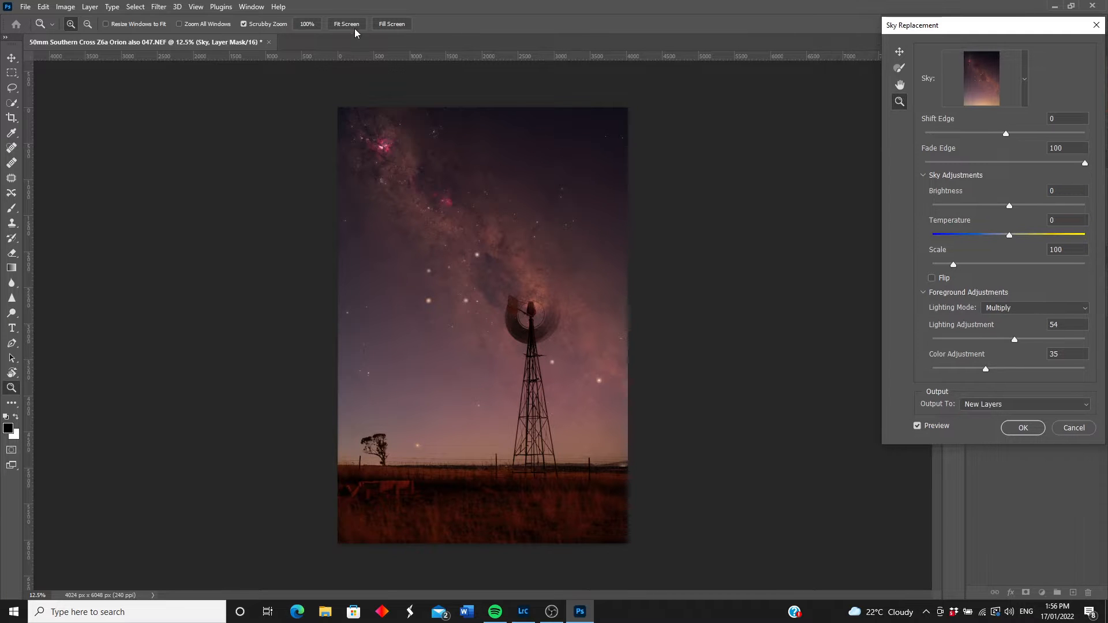
left_click(553, 304)
left_click(552, 304)
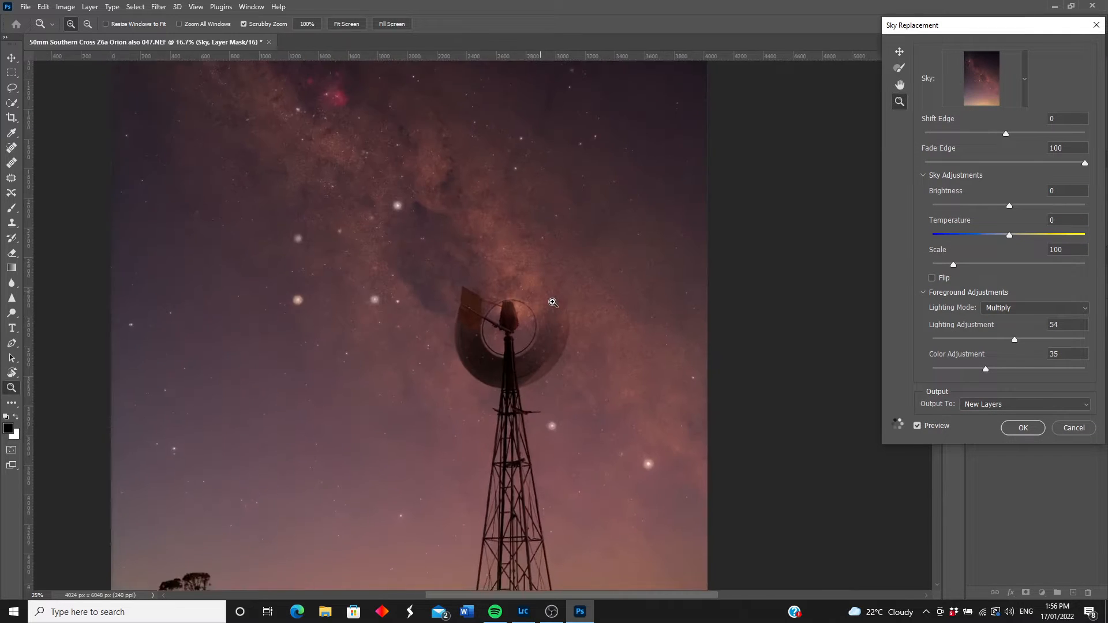
left_click(548, 288)
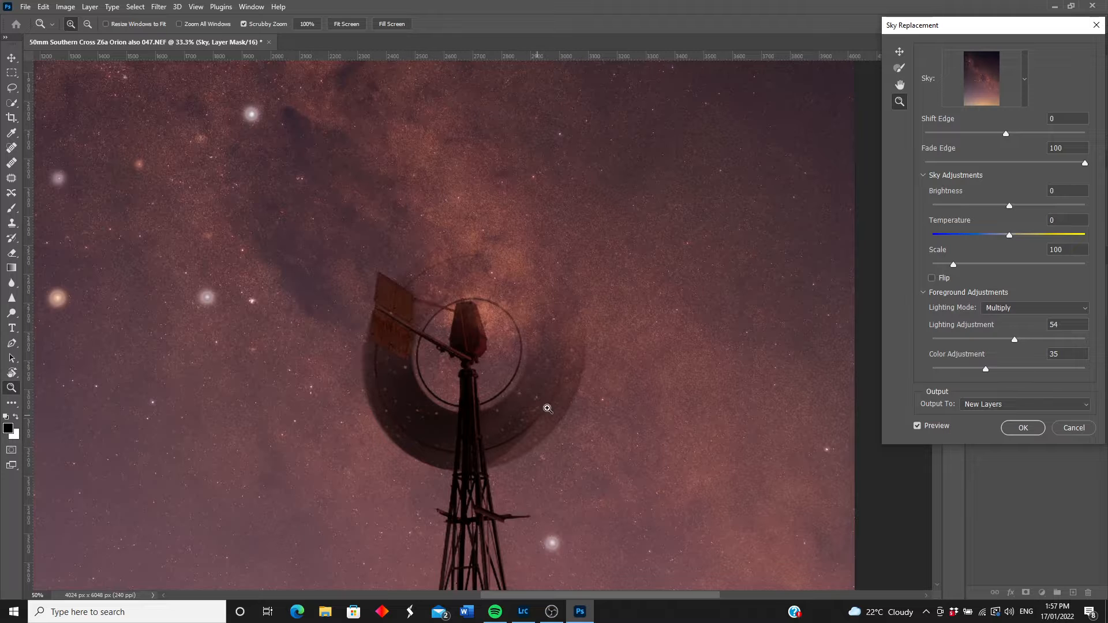
left_click(455, 453)
scroll(505, 386, "down", 5)
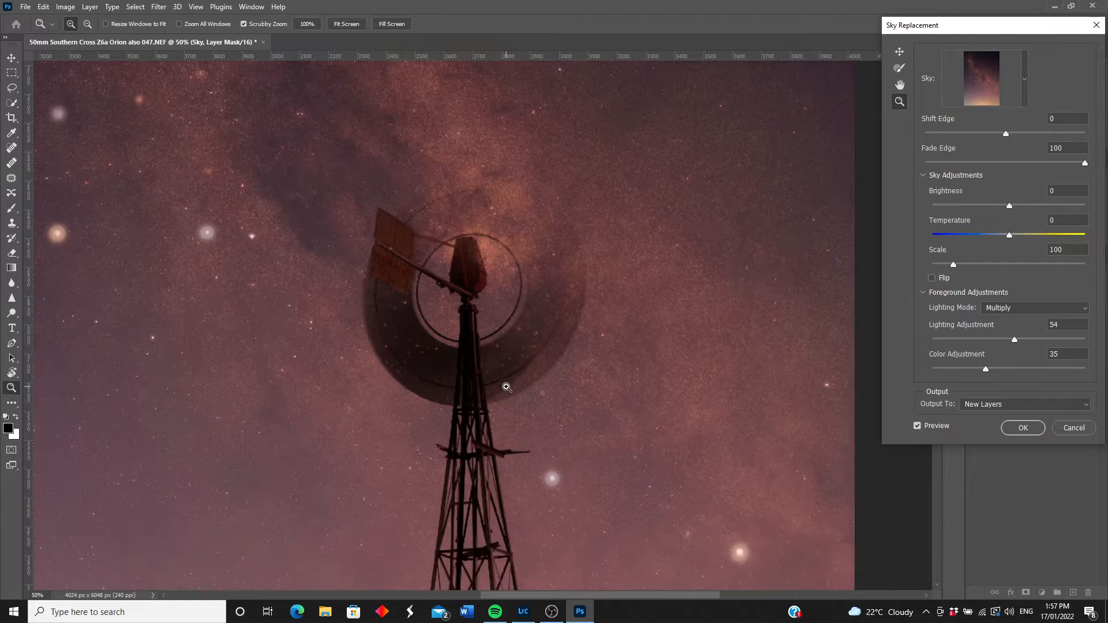
scroll(506, 387, "down", 7)
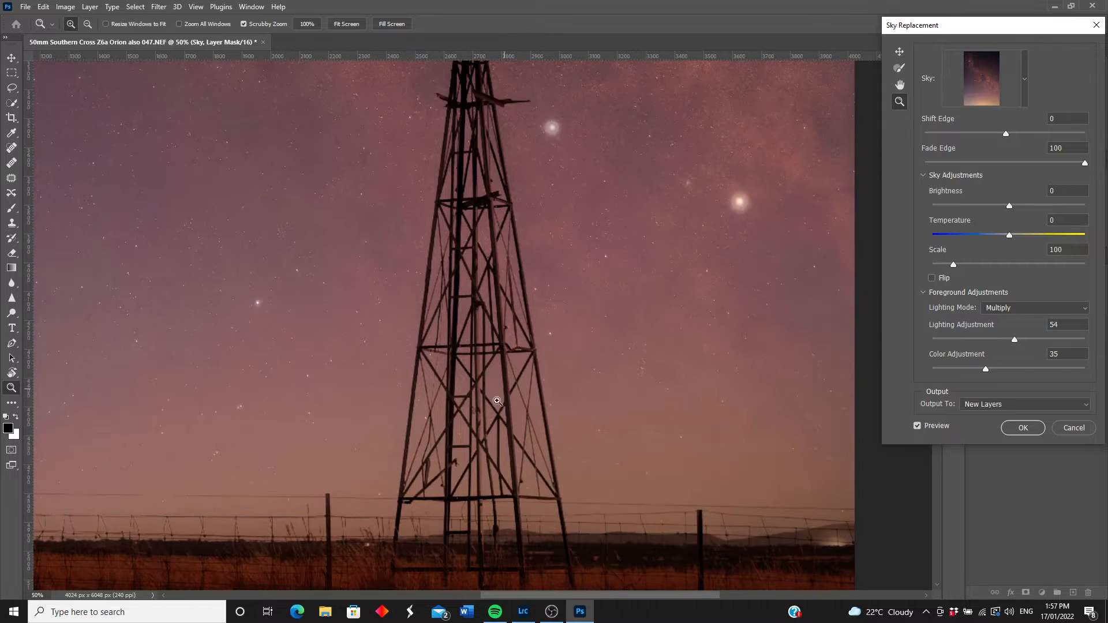
scroll(388, 517, "down", 1)
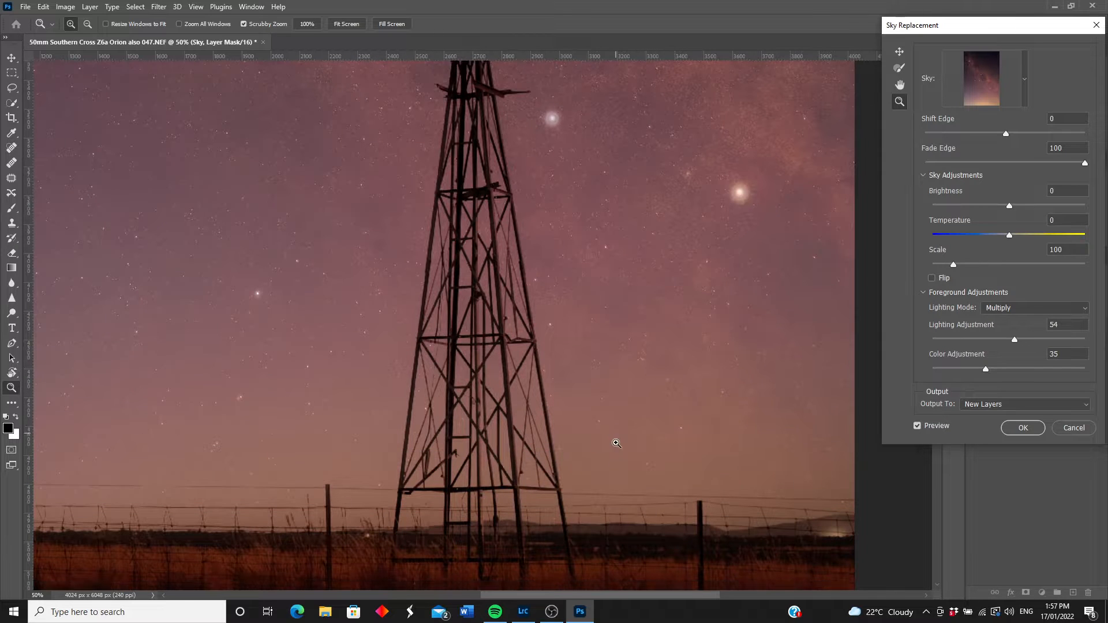
scroll(607, 467, "up", 2)
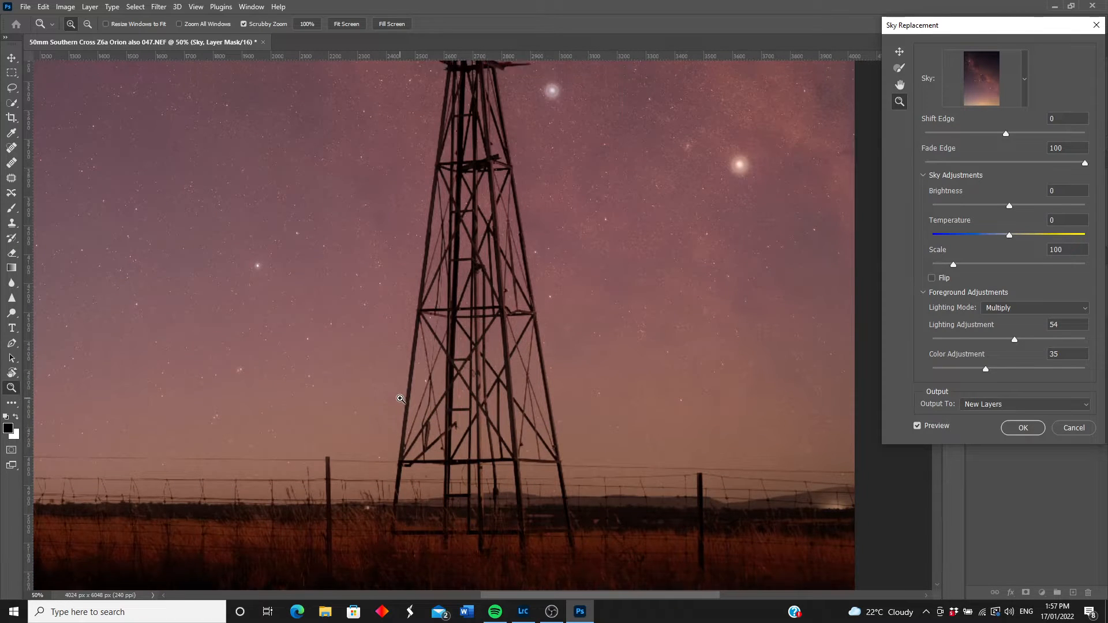
scroll(400, 399, "up", 9)
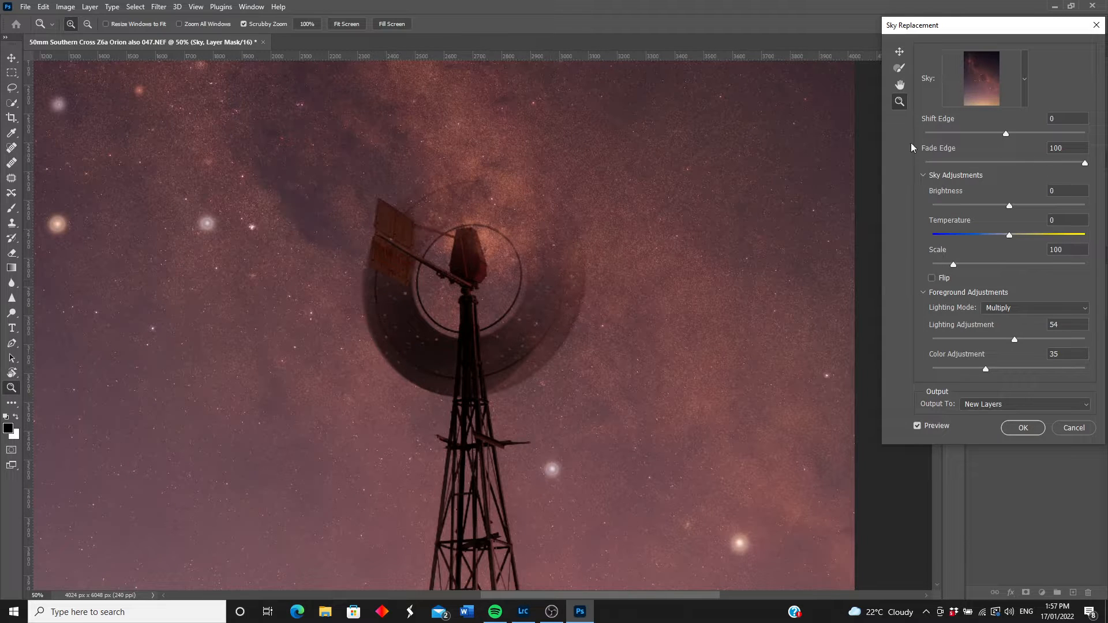
scroll(465, 252, "up", 1)
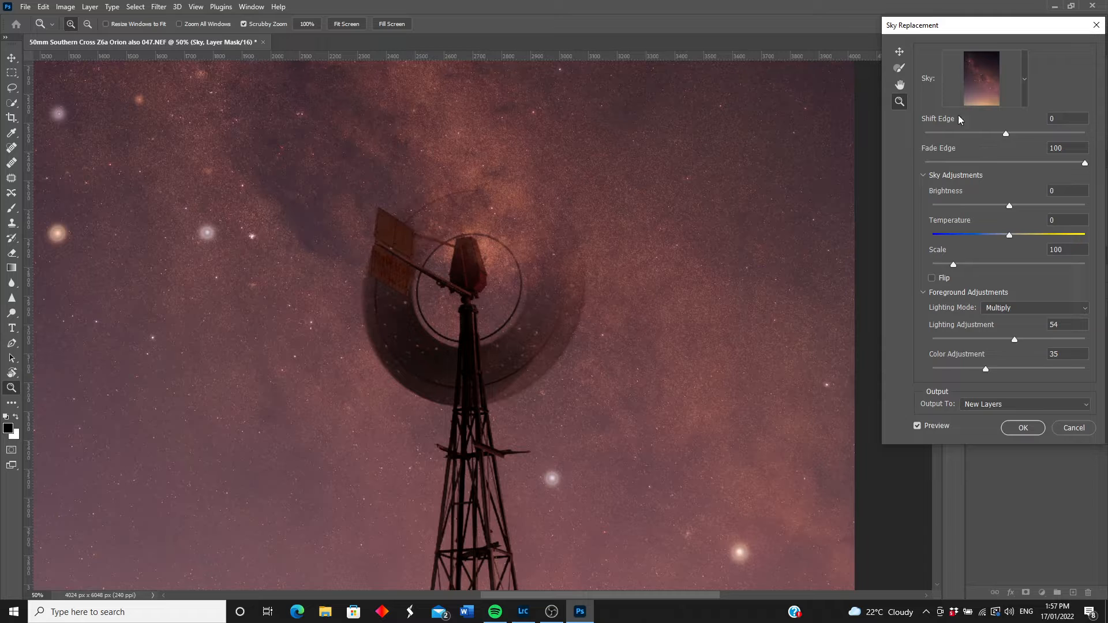
- Subtract the replacement sky from the windmill's blurred wheel with the Sky Brush at size 111, Overlay mode and 50% opacity
left_click(900, 70)
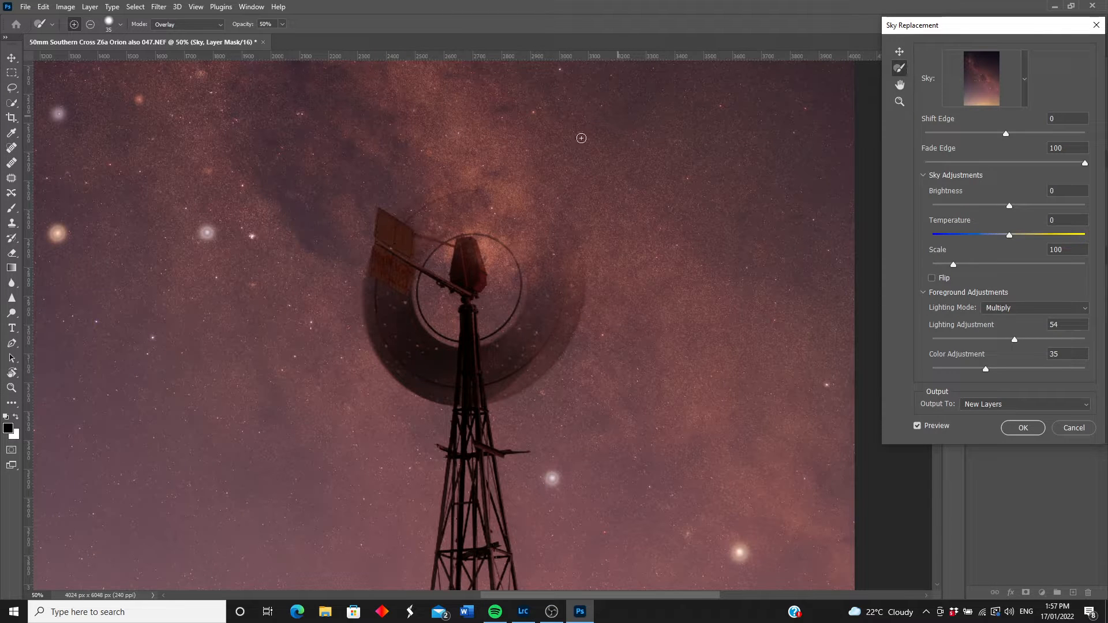
left_click(121, 26)
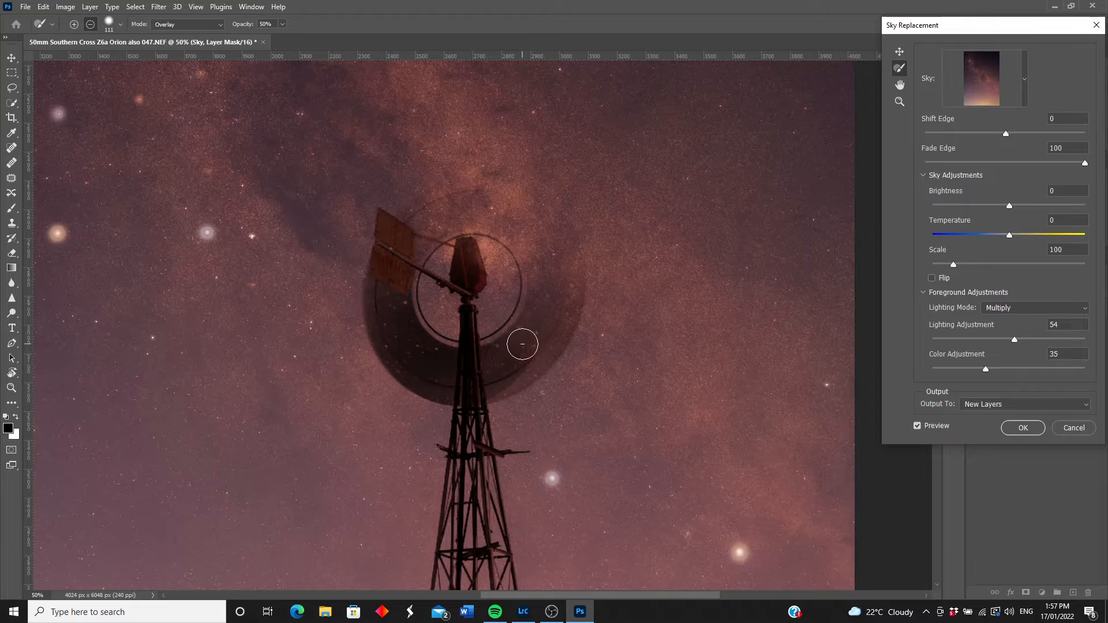
mouse_move(528, 338)
left_mouse_down()
mouse_move(557, 267)
mouse_move(546, 227)
mouse_move(490, 203)
mouse_move(396, 250)
mouse_move(451, 210)
left_mouse_up()
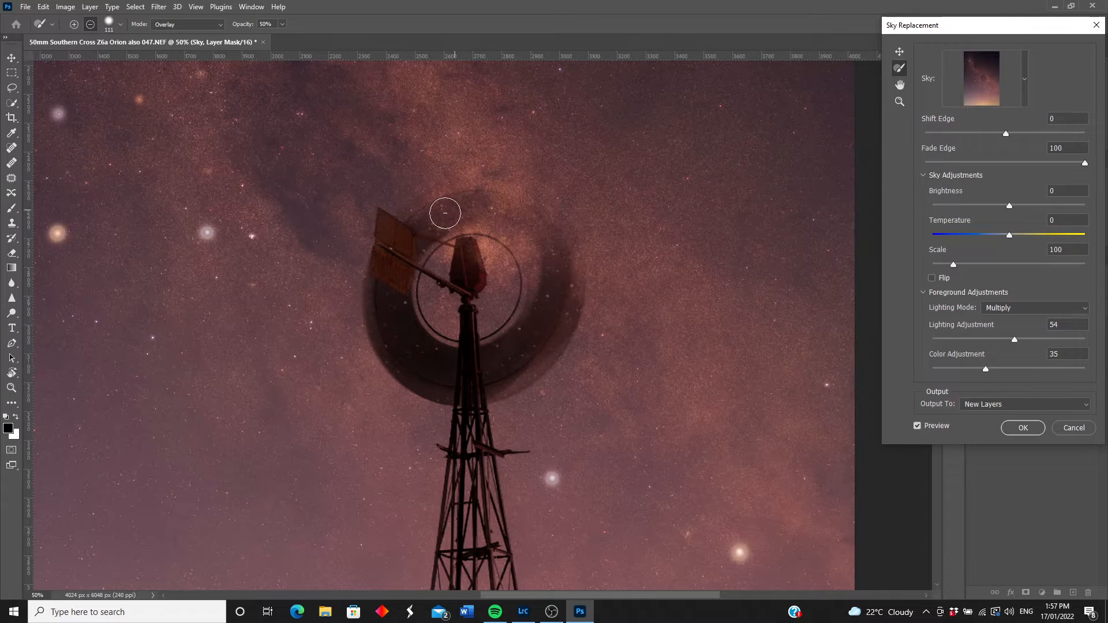
- Raise the Sky Brush opacity to 100% and subtract more replacement sky around the full ring of the windmill's wheel
left_click(282, 25)
left_click_drag(282, 39, 313, 38)
mouse_move(553, 276)
left_mouse_down()
mouse_move(445, 217)
mouse_move(392, 250)
mouse_move(465, 213)
mouse_move(524, 231)
mouse_move(541, 285)
mouse_move(529, 334)
mouse_move(542, 257)
mouse_move(507, 223)
mouse_move(420, 233)
mouse_move(395, 277)
mouse_move(494, 371)
mouse_move(428, 365)
mouse_move(401, 325)
mouse_move(391, 272)
mouse_move(398, 284)
left_mouse_up()
mouse_move(558, 292)
left_mouse_down()
mouse_move(568, 292)
mouse_move(549, 233)
mouse_move(507, 200)
mouse_move(495, 386)
mouse_move(450, 383)
mouse_move(415, 366)
mouse_move(391, 321)
mouse_move(385, 273)
left_mouse_up()
mouse_move(531, 331)
left_mouse_down()
mouse_move(473, 368)
mouse_move(515, 352)
mouse_move(547, 304)
mouse_move(547, 278)
mouse_move(509, 221)
mouse_move(450, 209)
mouse_move(403, 240)
left_mouse_up()
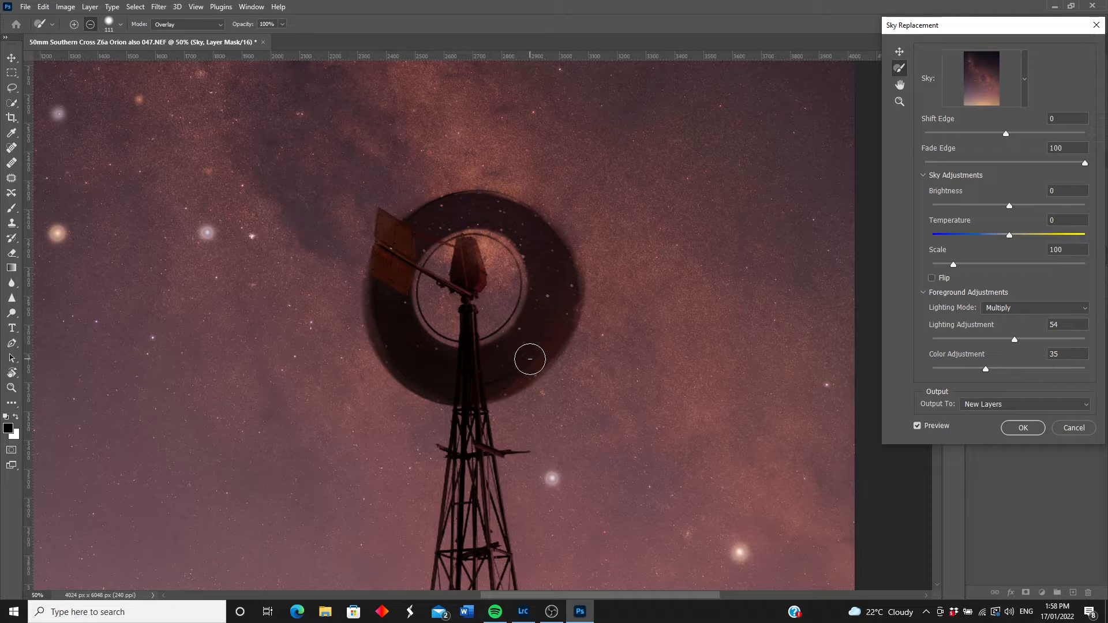
left_click(281, 26)
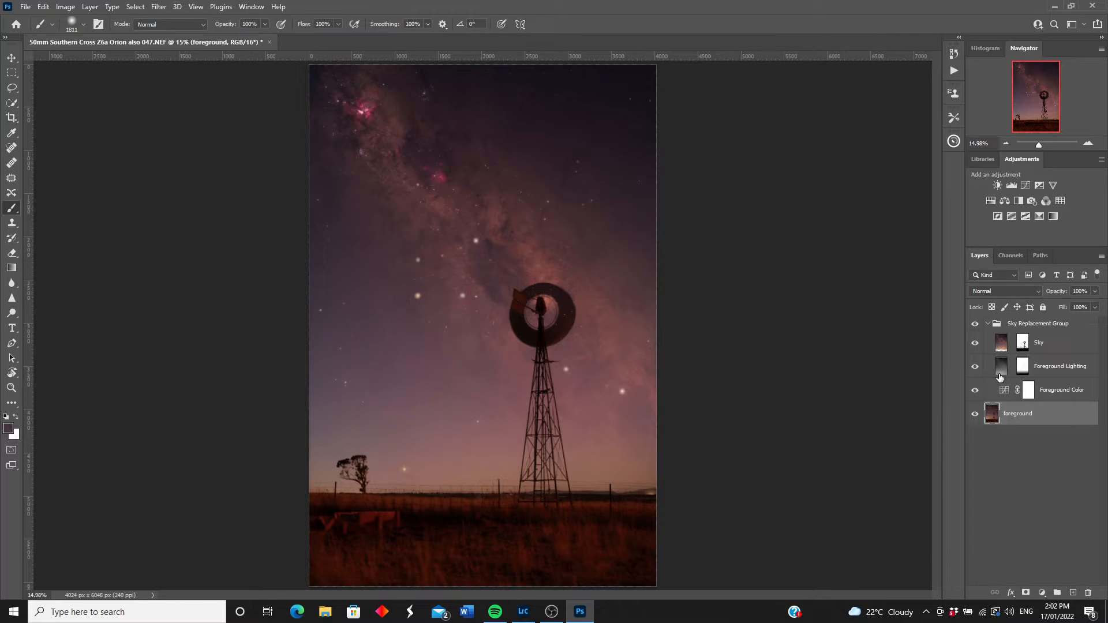
- Toggle the Foreground Lighting layer's visibility and view the saved windmill composite full screen in Lightroom Classic
left_click(976, 367)
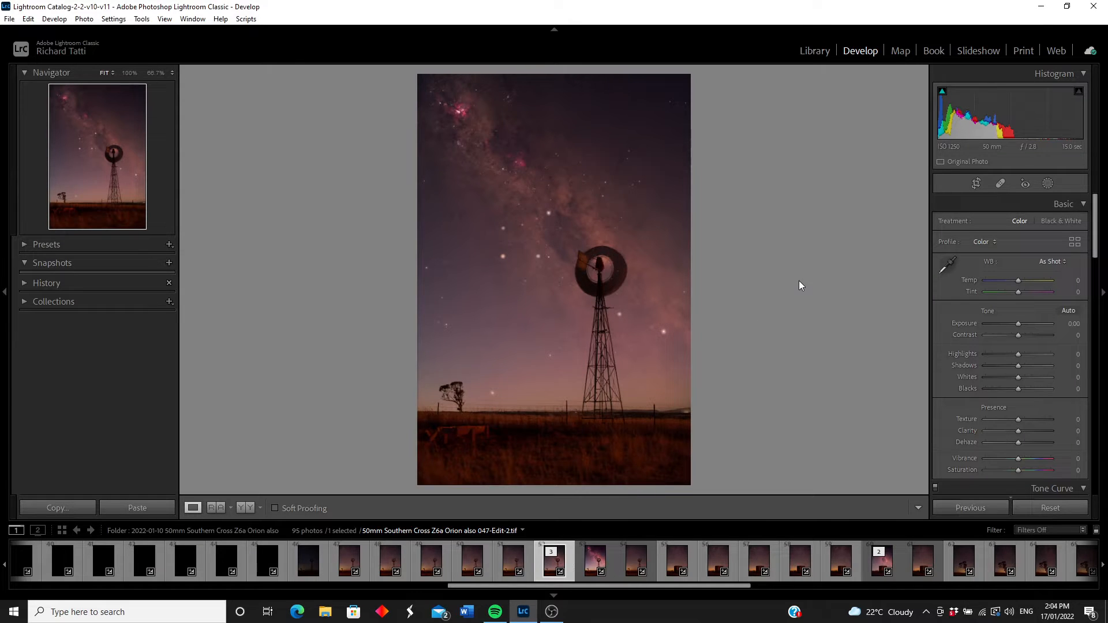
key("f")
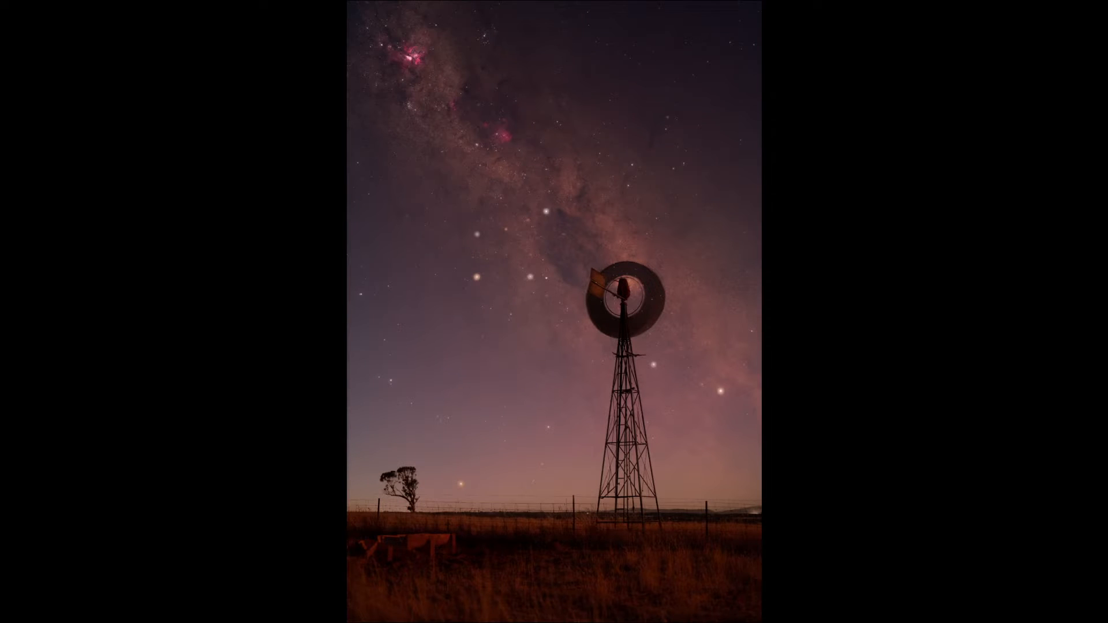